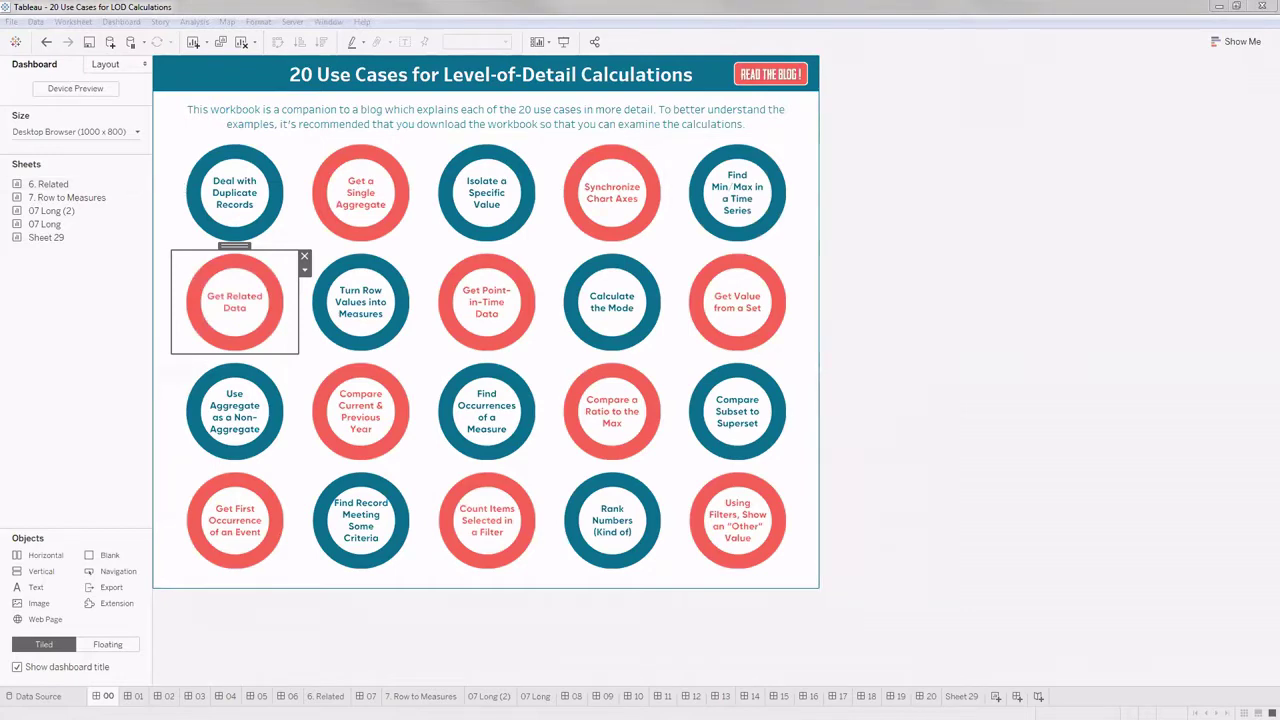
Step: View the Get Related Data dashboard from the overview of use cases and return to the overview
{"action": "left_click", "coordinate": [277, 296], "text": "alt"}
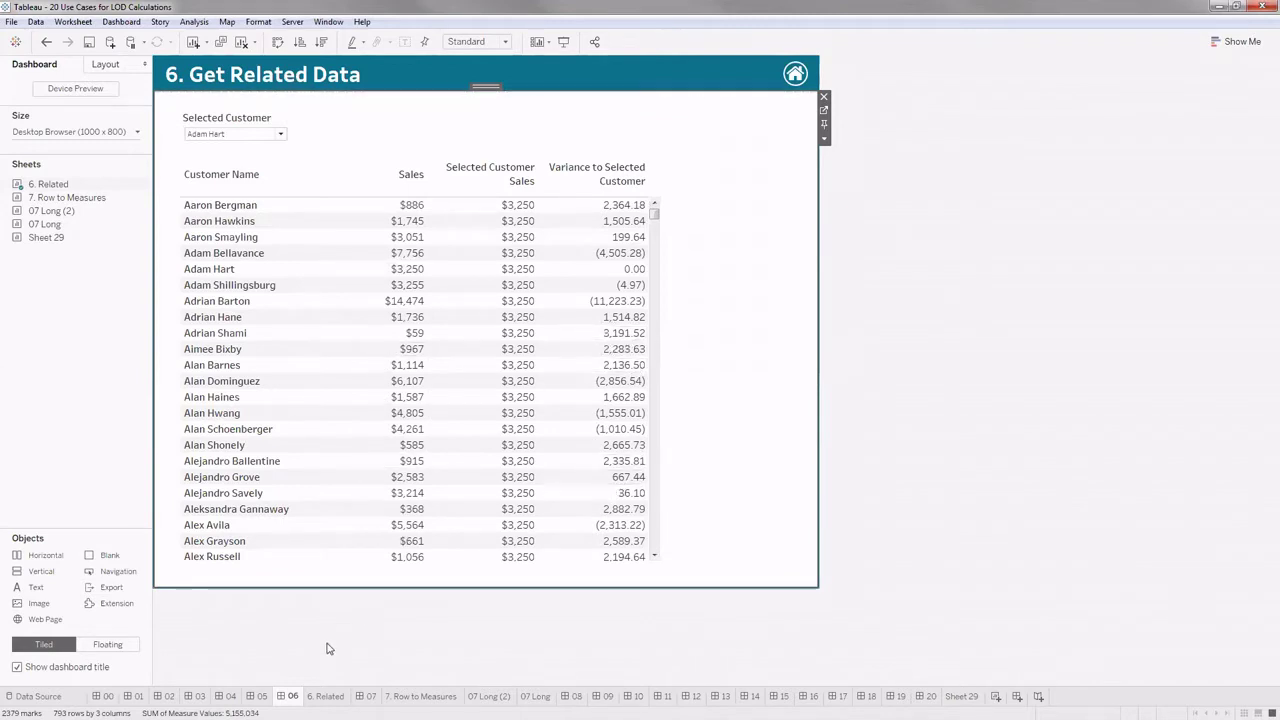
{"action": "left_click", "coordinate": [106, 696]}
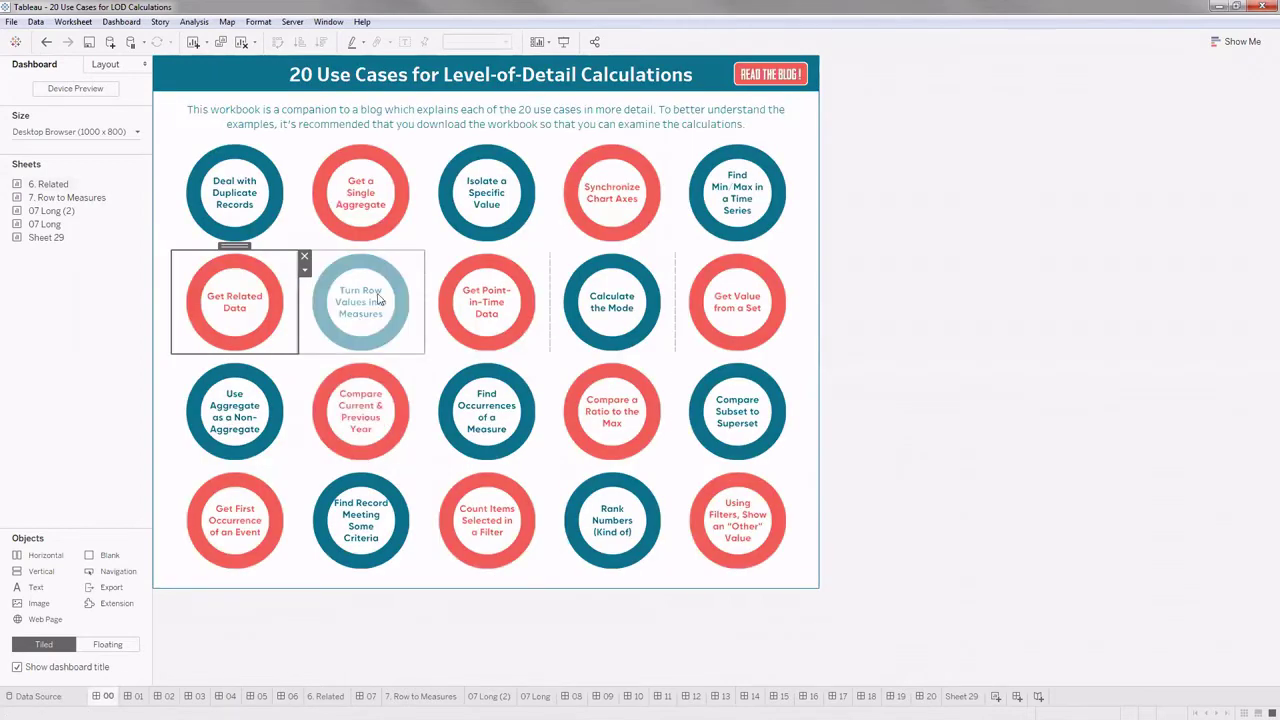
Step: Open the Turn Row Values into Measures dashboard from the overview and go to its 7. Row to Measures worksheet
{"action": "left_click", "coordinate": [400, 271]}
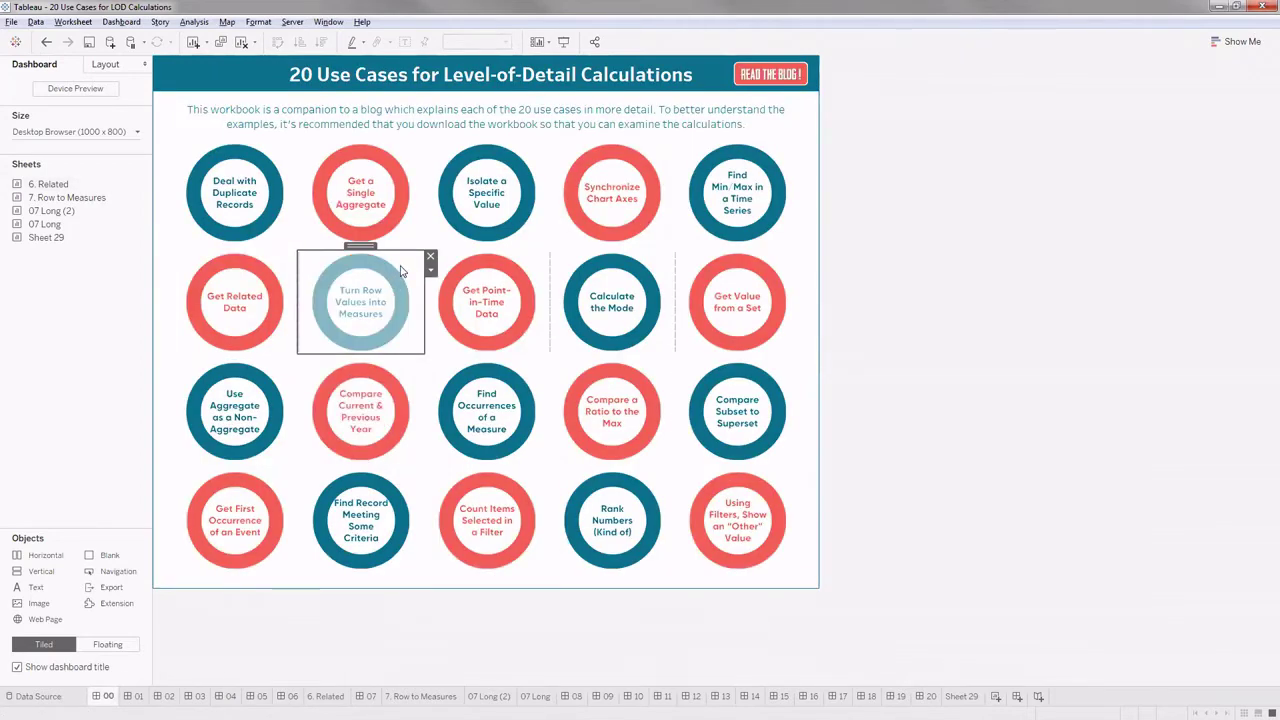
{"action": "left_click", "coordinate": [400, 271], "text": "alt"}
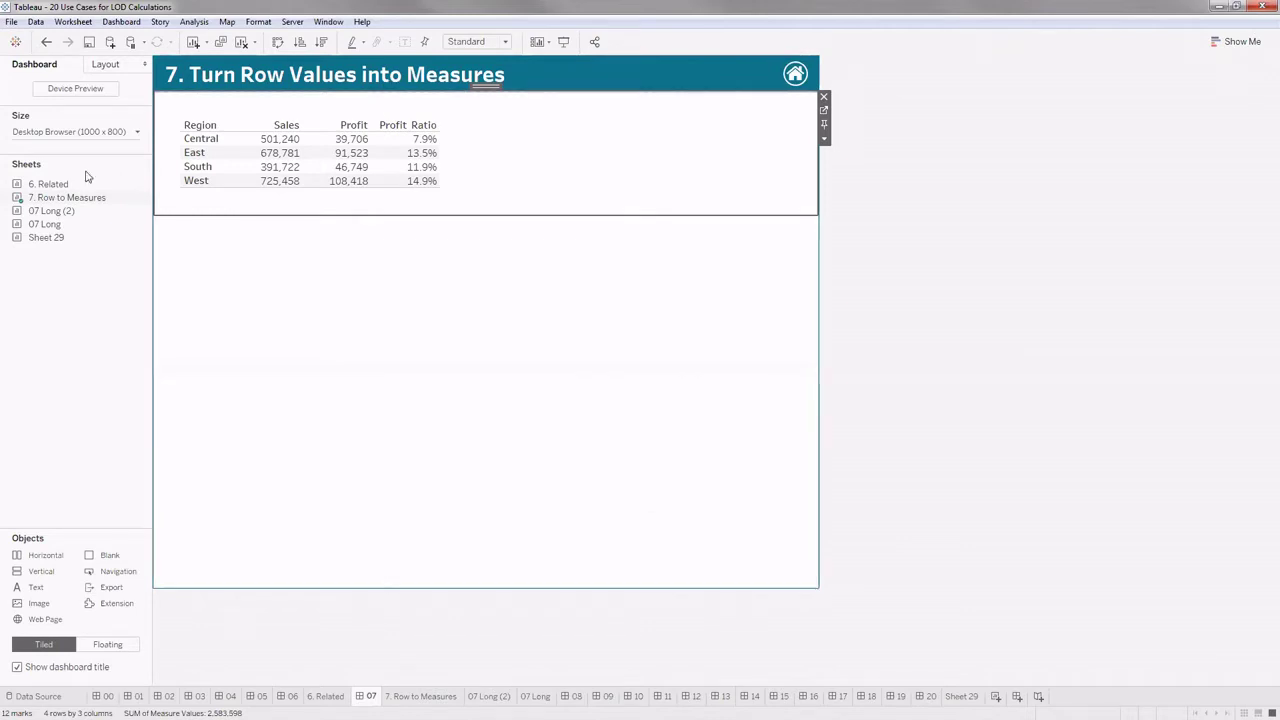
{"action": "left_click", "coordinate": [824, 110]}
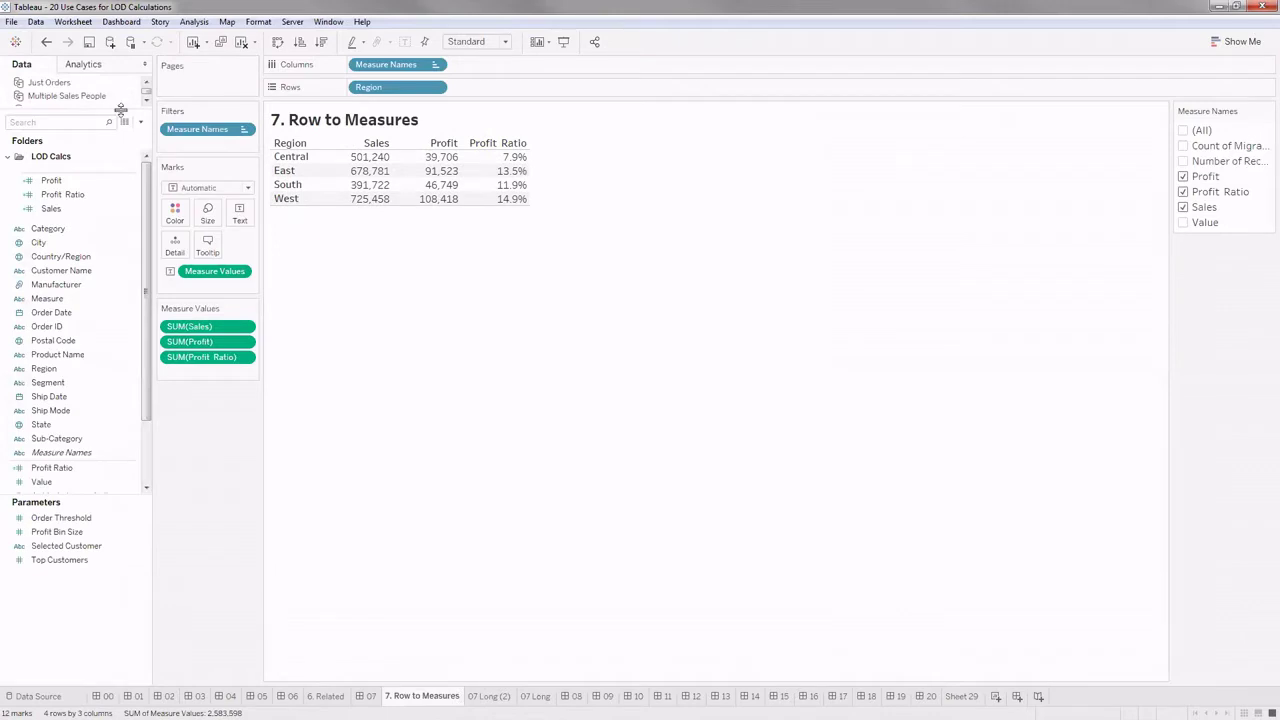
Step: Expand the data source list and compare the fields of Sample - Superstore with those of Superstore Pivoted
{"action": "left_click_drag", "start_coordinate": [120, 108], "coordinate": [113, 237]}
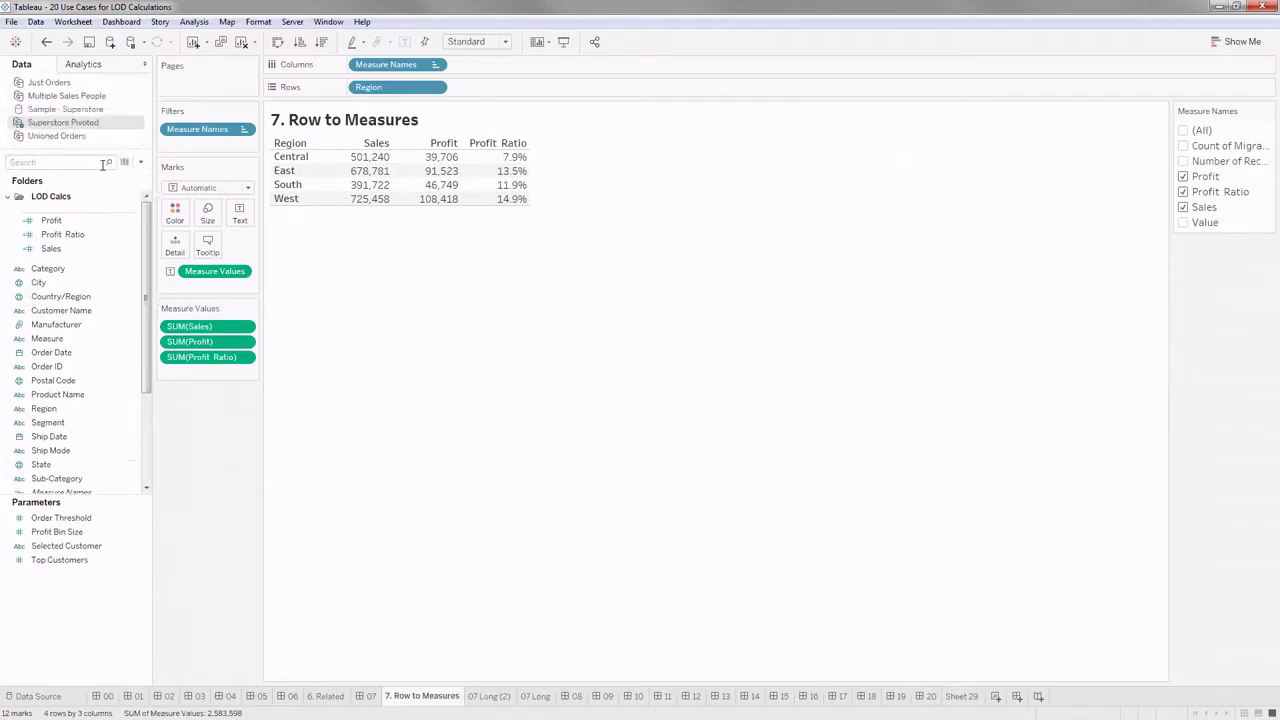
{"action": "right_click", "coordinate": [91, 125]}
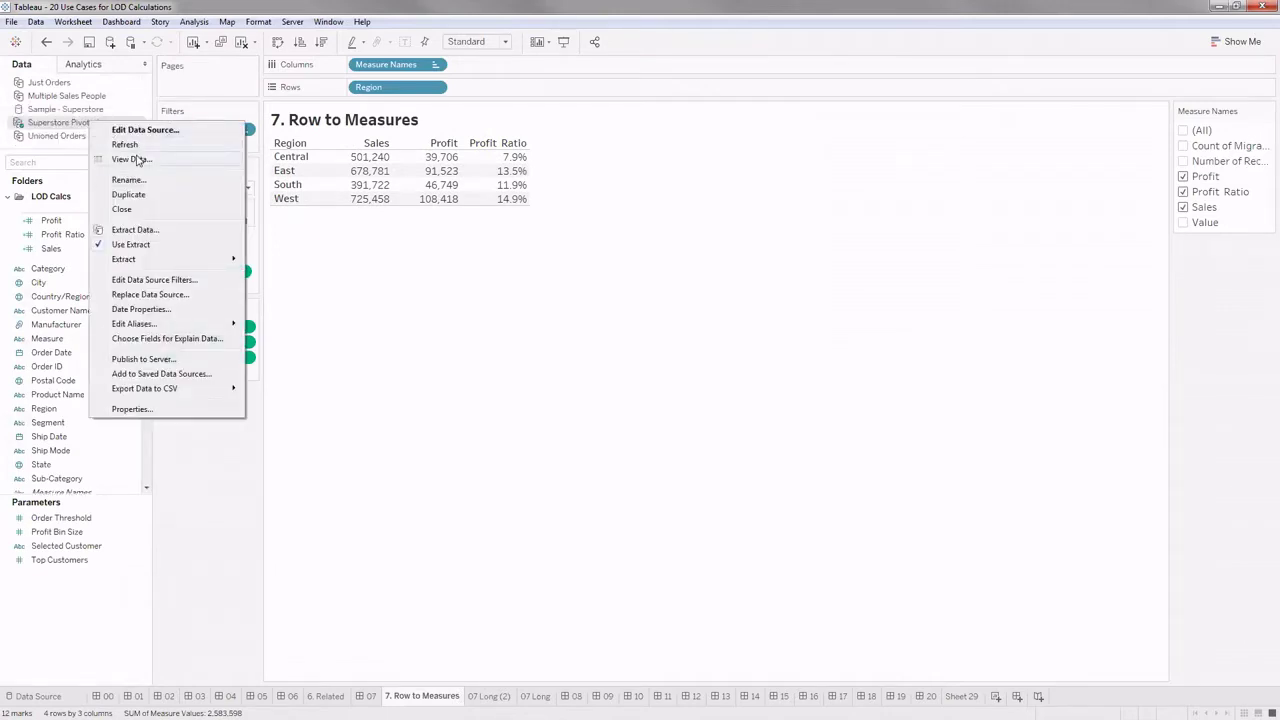
{"action": "left_click", "coordinate": [221, 466]}
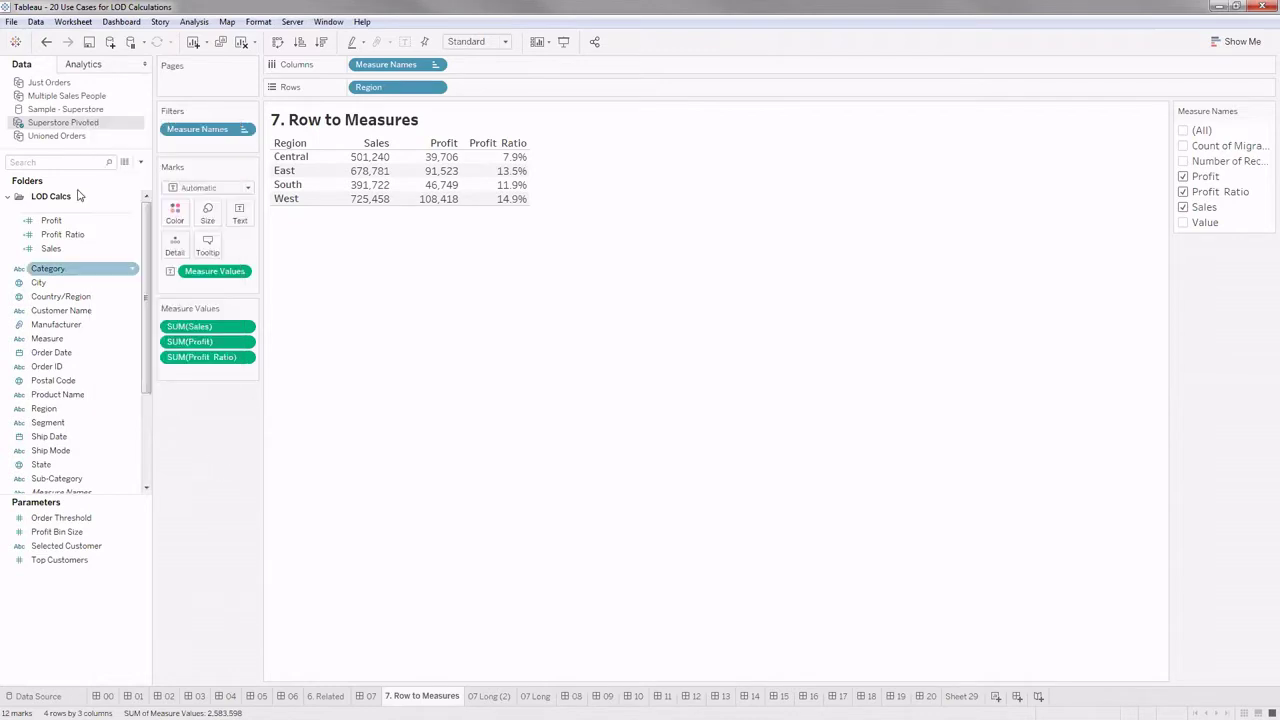
{"action": "left_click", "coordinate": [72, 111]}
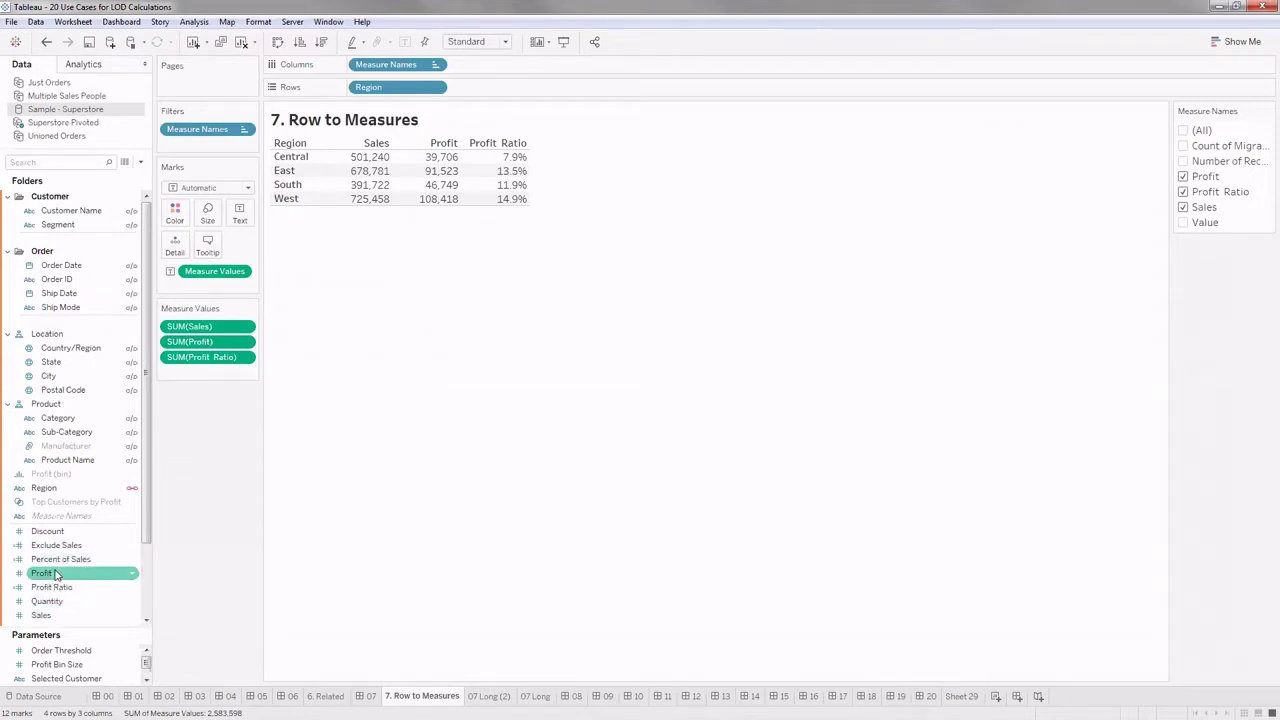
{"action": "left_click", "coordinate": [60, 123]}
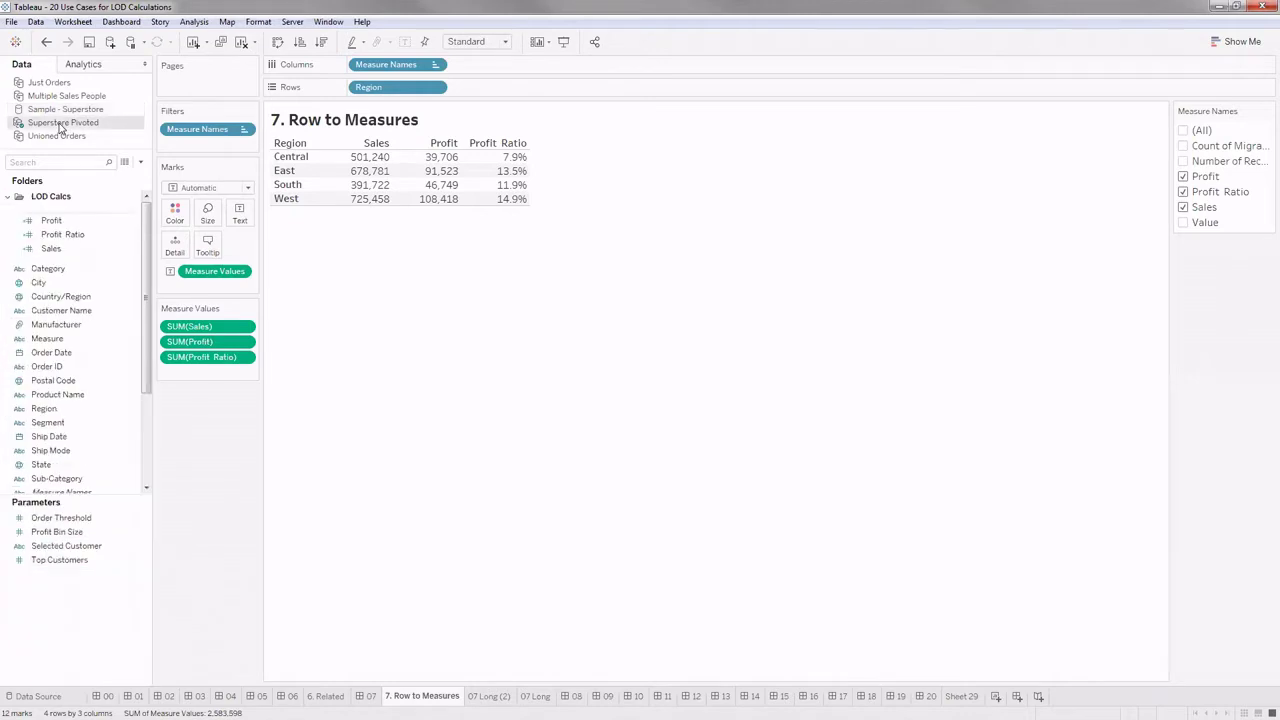
{"action": "scroll", "coordinate": [80, 450], "scroll_direction": "down", "scroll_amount": 3}
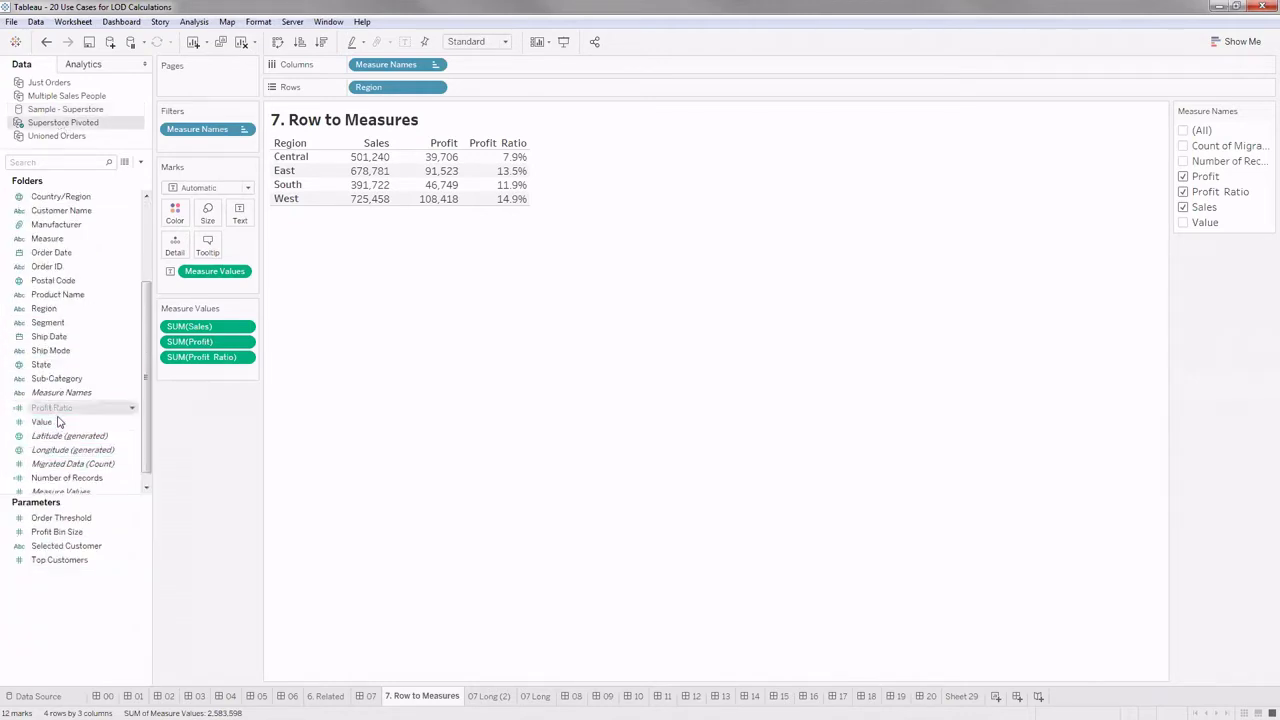
Step: View the underlying data of Superstore Pivoted in an enlarged window and highlight its Measure column
{"action": "right_click", "coordinate": [80, 124]}
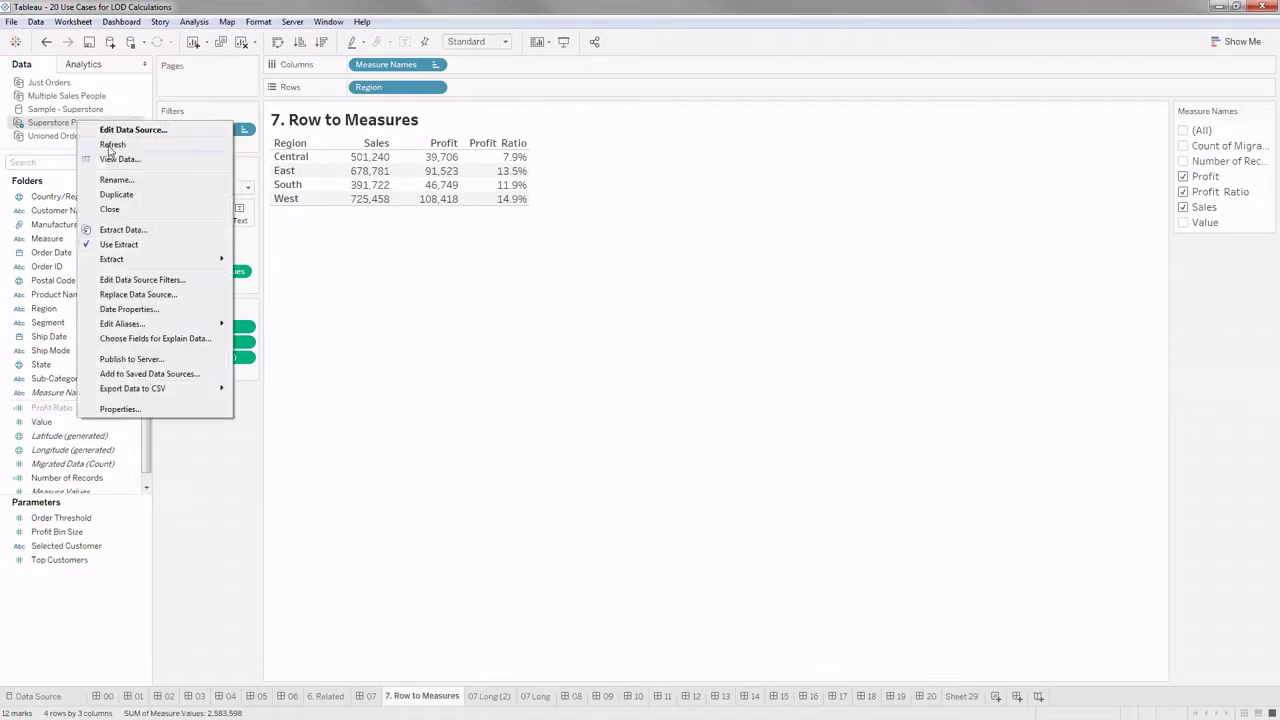
{"action": "left_click", "coordinate": [112, 160]}
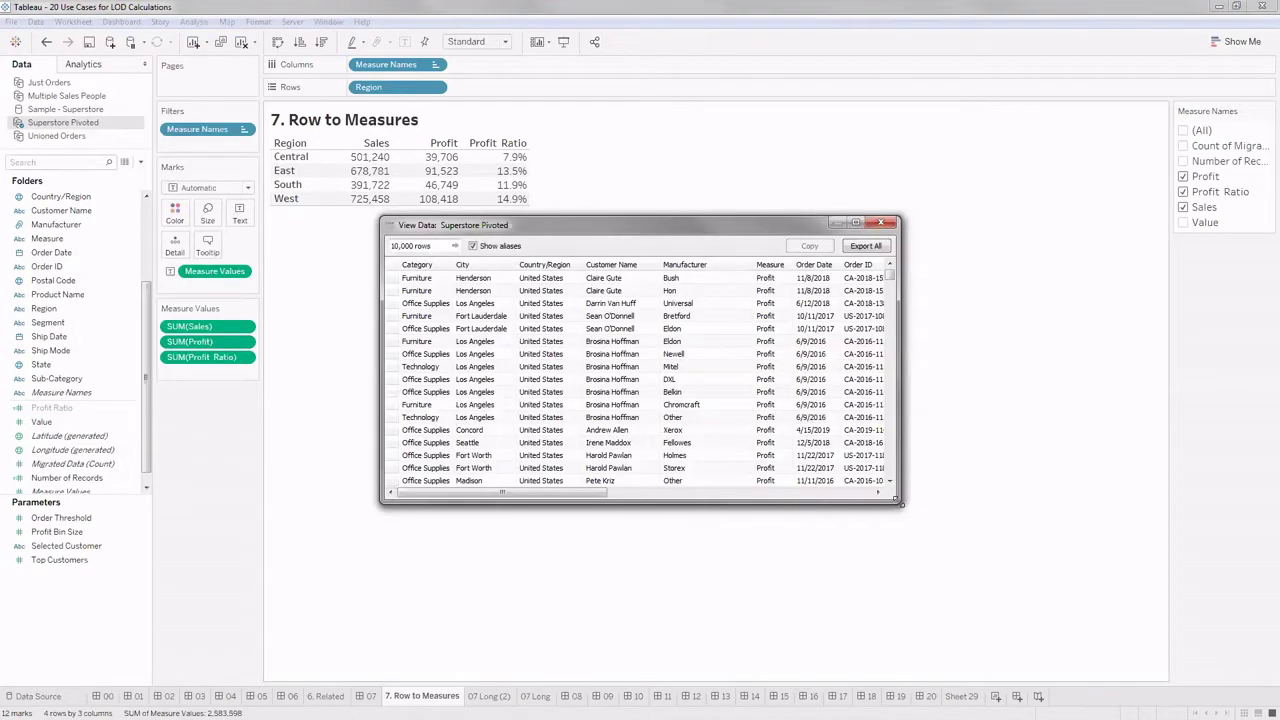
{"action": "double_click", "coordinate": [785, 224]}
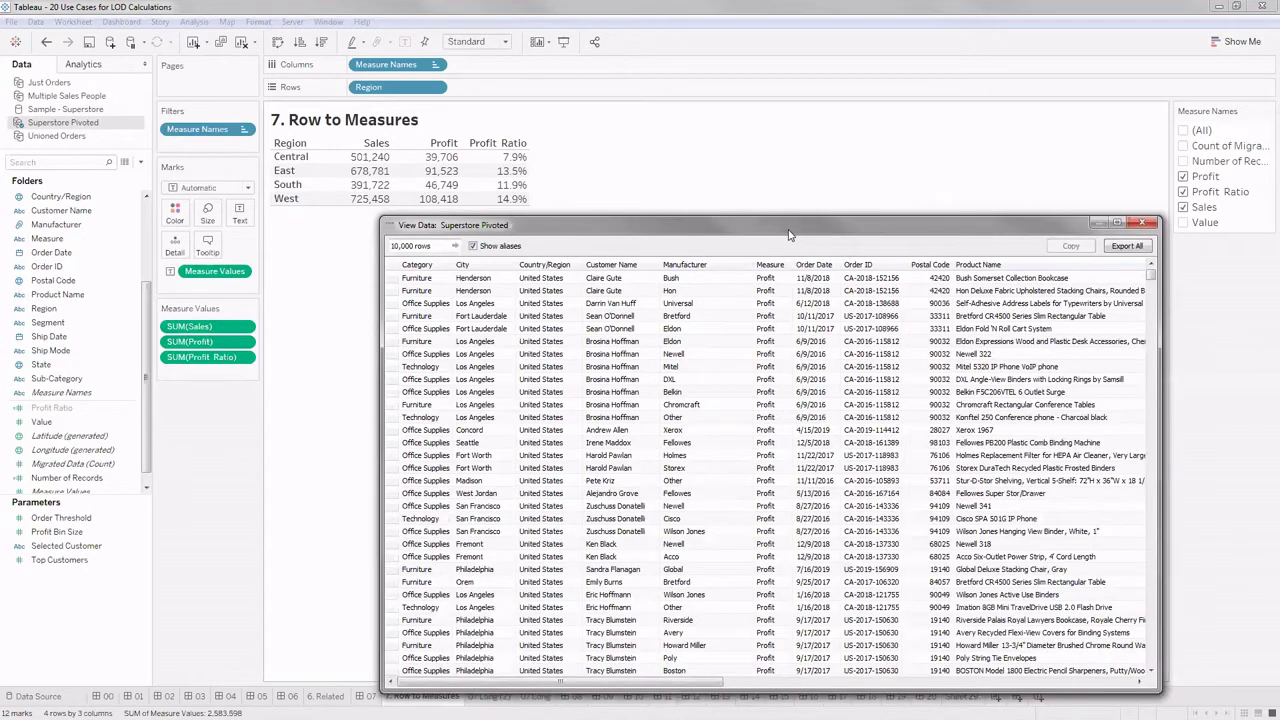
{"action": "left_click", "coordinate": [624, 147]}
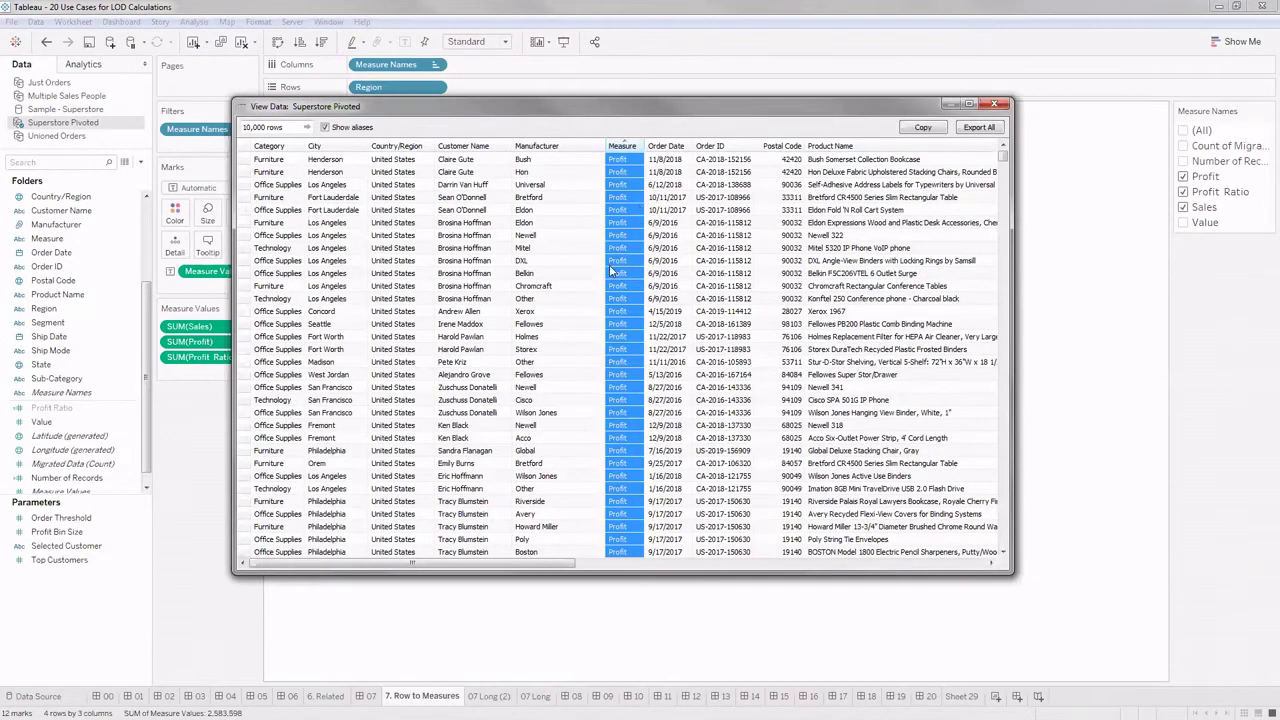
Step: Examine how the Measure entries change down the rows and inspect the Value column, and close the data view
{"action": "left_click_drag", "start_coordinate": [1004, 160], "coordinate": [1001, 487]}
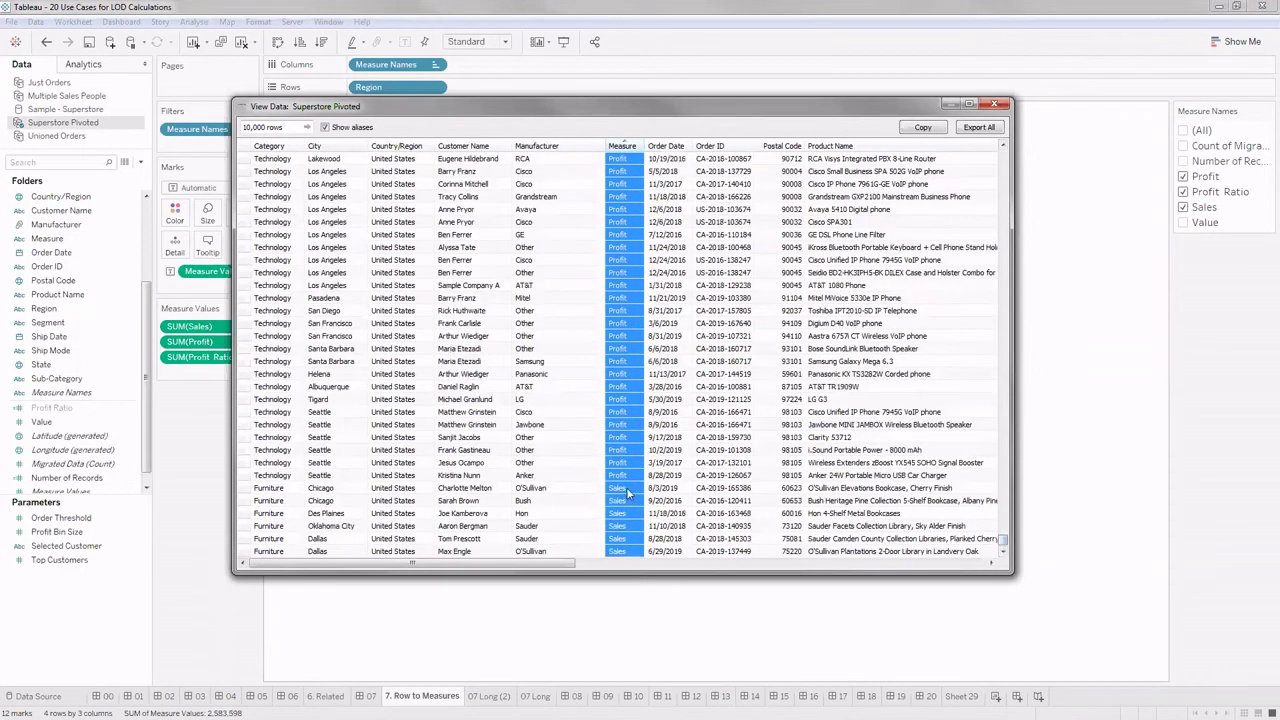
{"action": "left_click", "coordinate": [1002, 546]}
{"action": "left_click_drag", "start_coordinate": [1010, 410], "coordinate": [1003, 150]}
{"action": "left_click_drag", "start_coordinate": [588, 562], "coordinate": [1015, 577]}
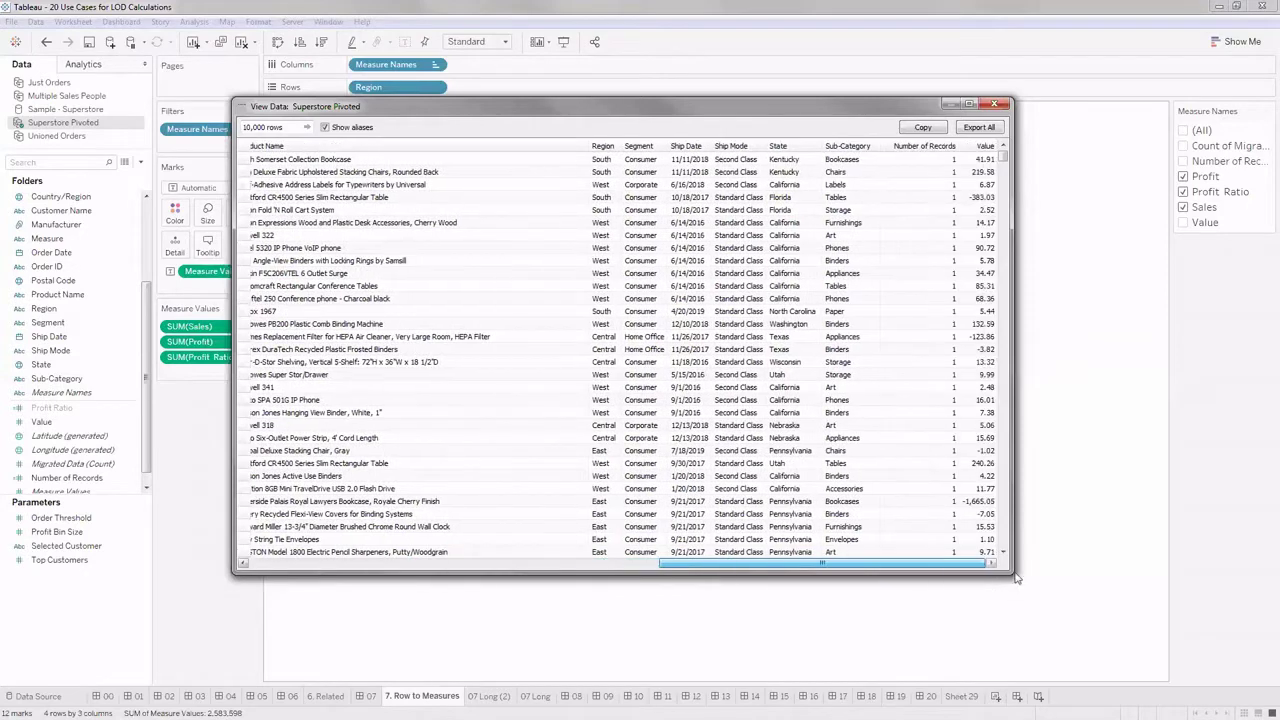
{"action": "left_click", "coordinate": [995, 106]}
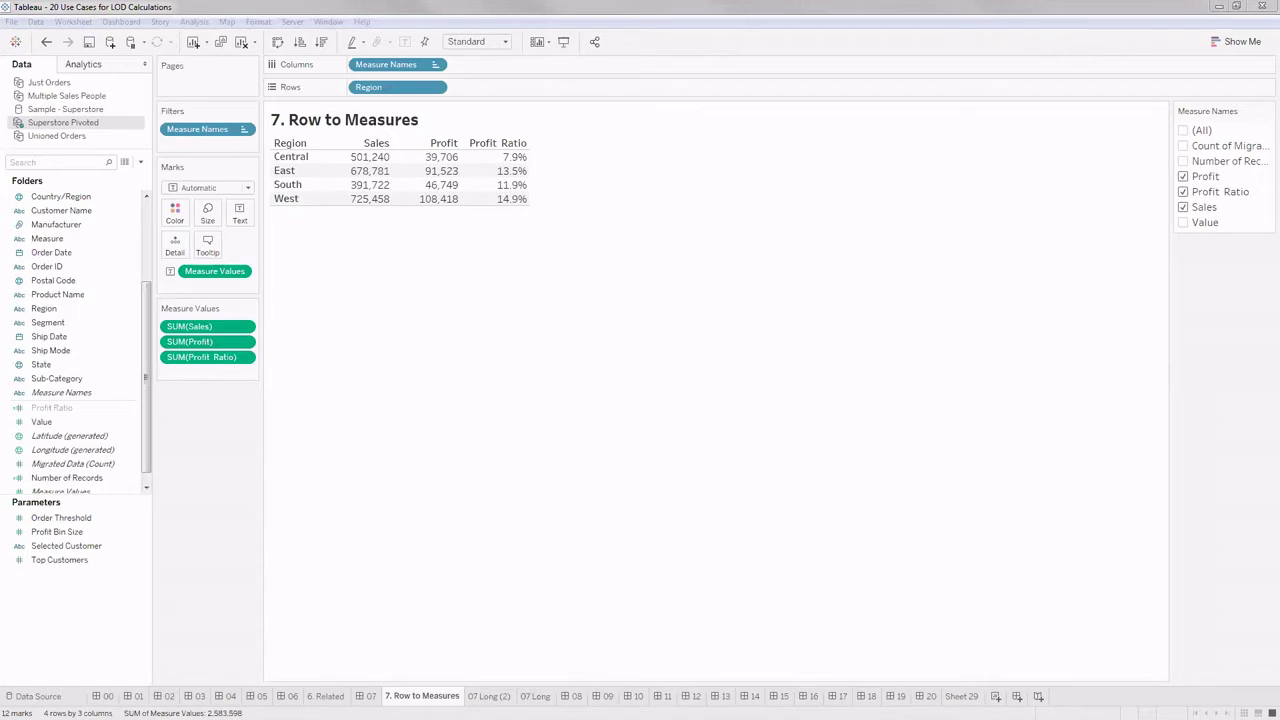
Step: Go to the 07 Long (2) worksheet and examine its measures by region and the fields in the LOD Calcs folder
{"action": "key", "text": "ctrl+Tab"}
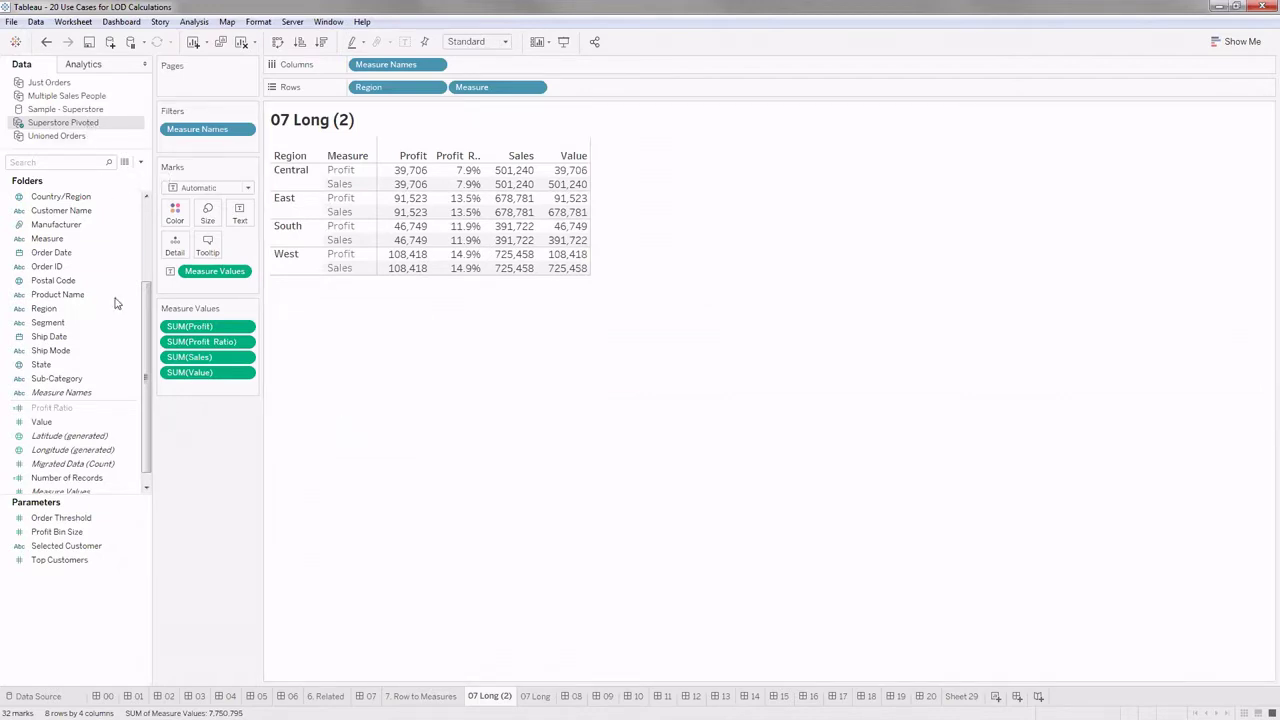
{"action": "left_click", "coordinate": [83, 254]}
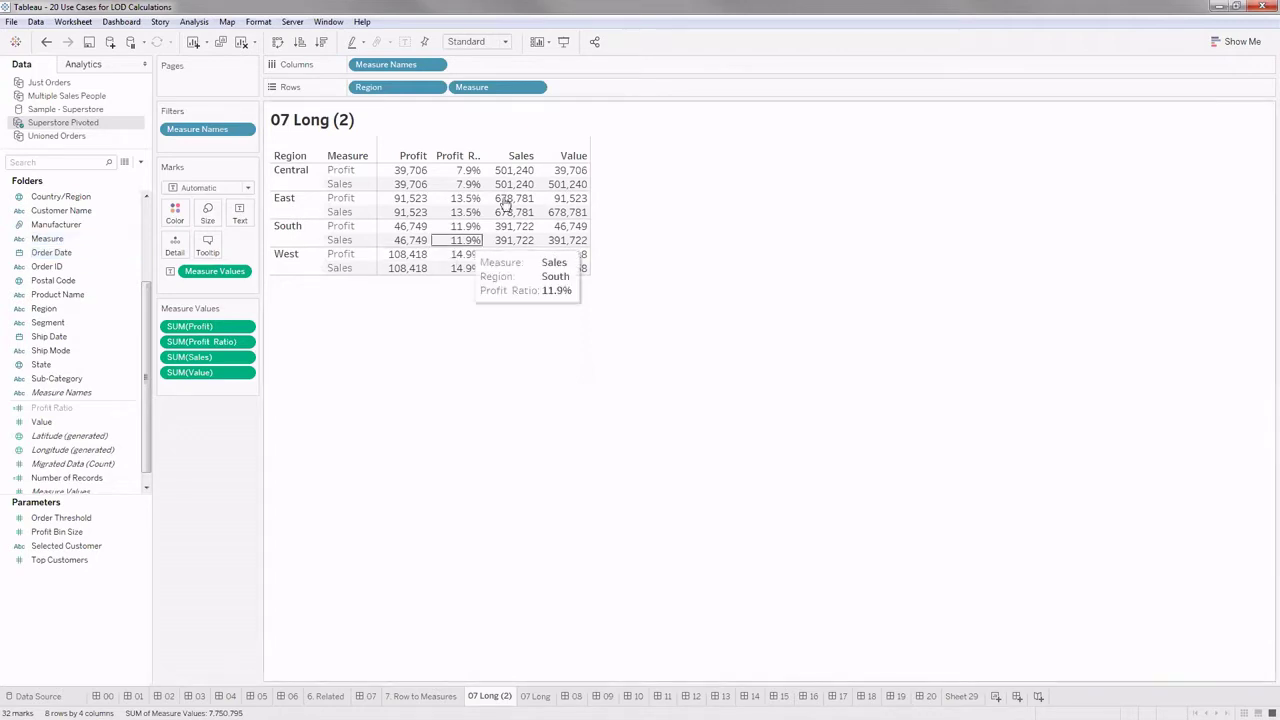
{"action": "left_click", "coordinate": [420, 170]}
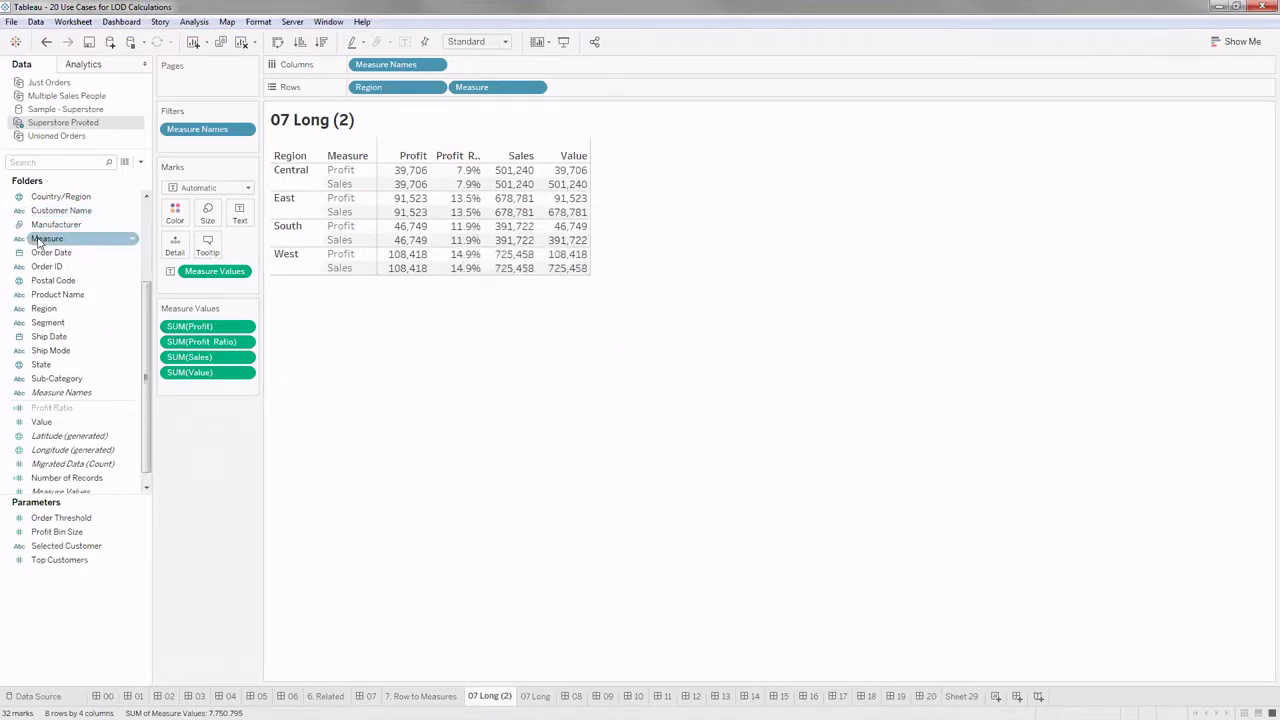
{"action": "scroll", "coordinate": [40, 250], "scroll_direction": "up", "scroll_amount": 3}
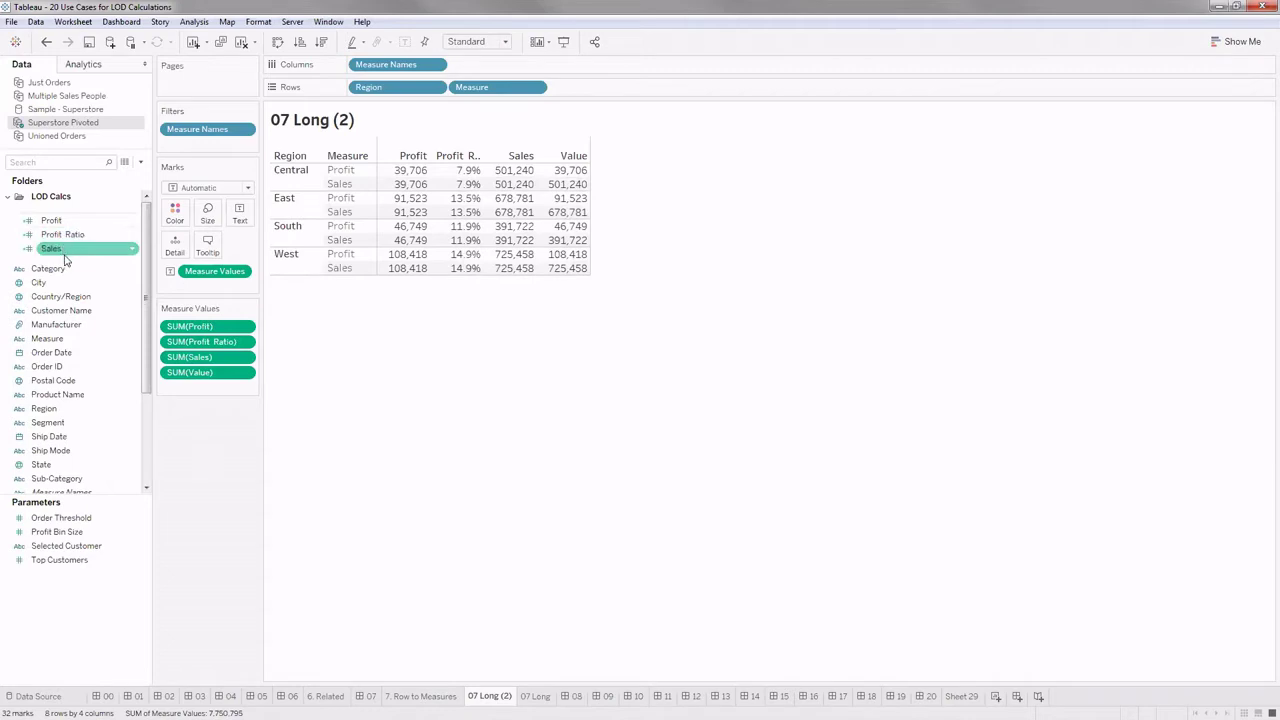
{"action": "scroll", "coordinate": [56, 440], "scroll_direction": "down", "scroll_amount": 3}
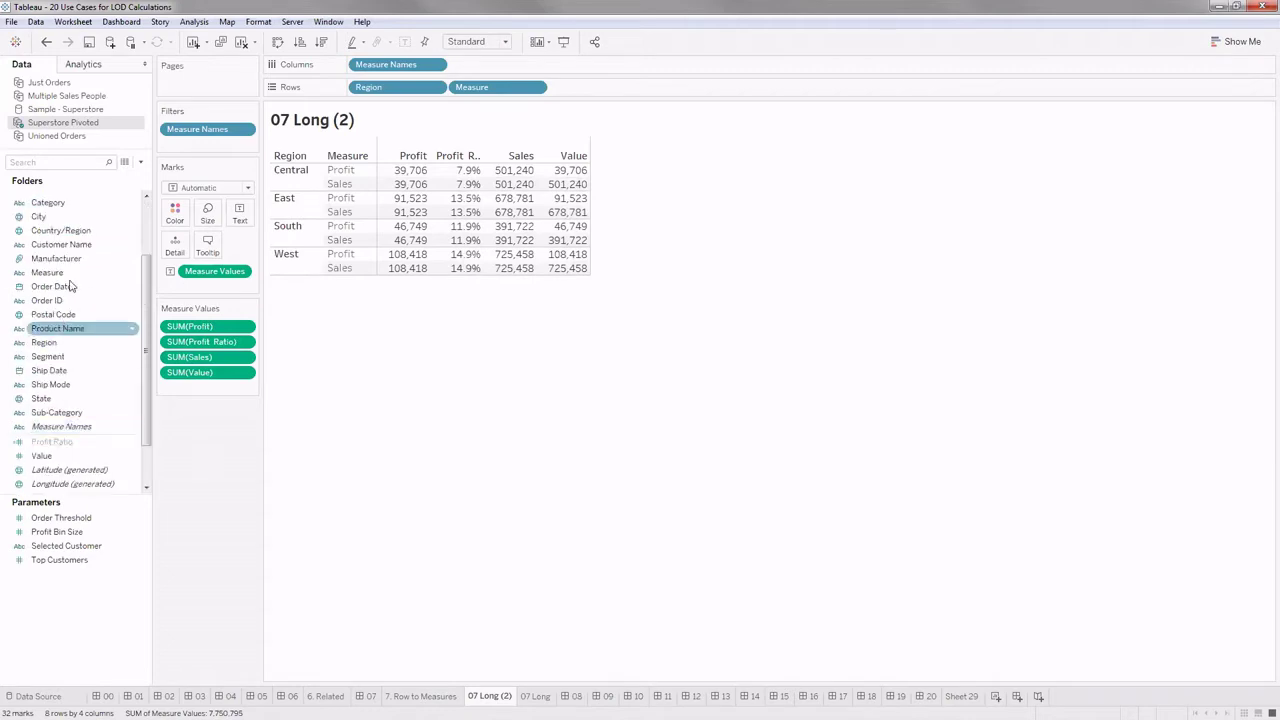
{"action": "scroll", "coordinate": [34, 414], "scroll_direction": "up", "scroll_amount": 3}
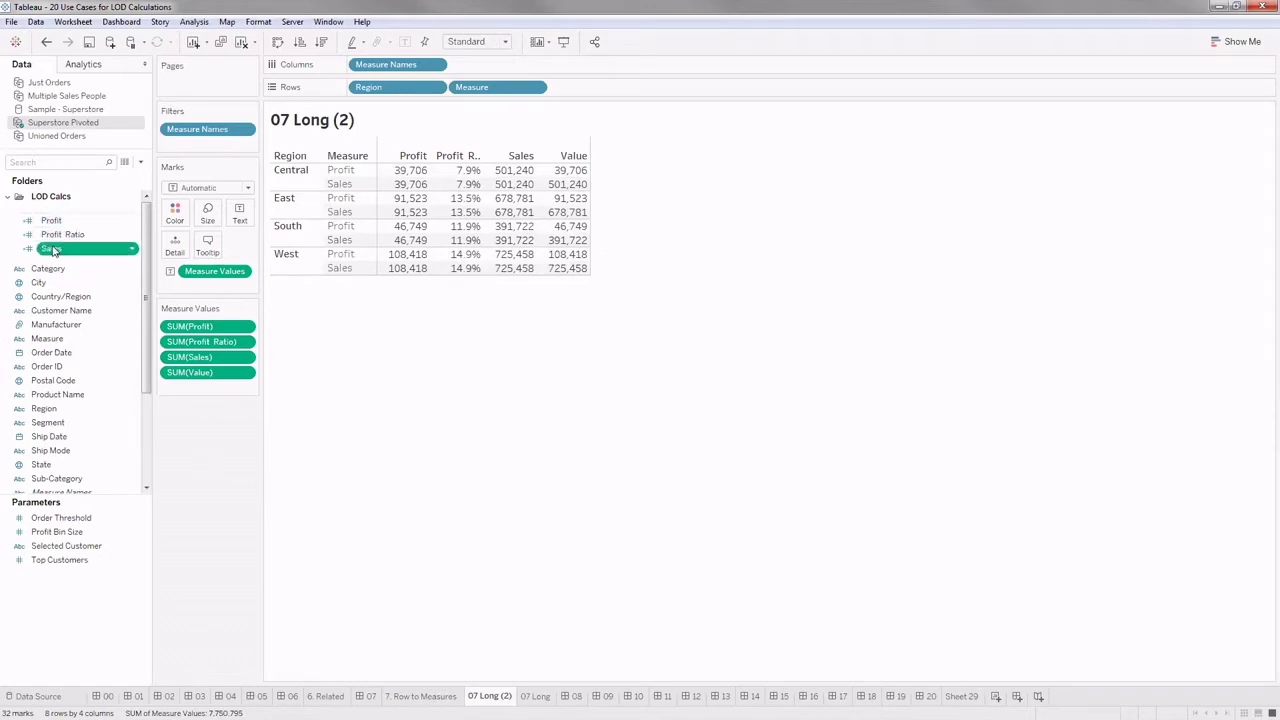
Step: Open the Sales calculation, enlarge its text, examine the FIXED Region expression and its Measure condition, and close the editor
{"action": "right_click", "coordinate": [53, 251]}
{"action": "left_click", "coordinate": [98, 330]}
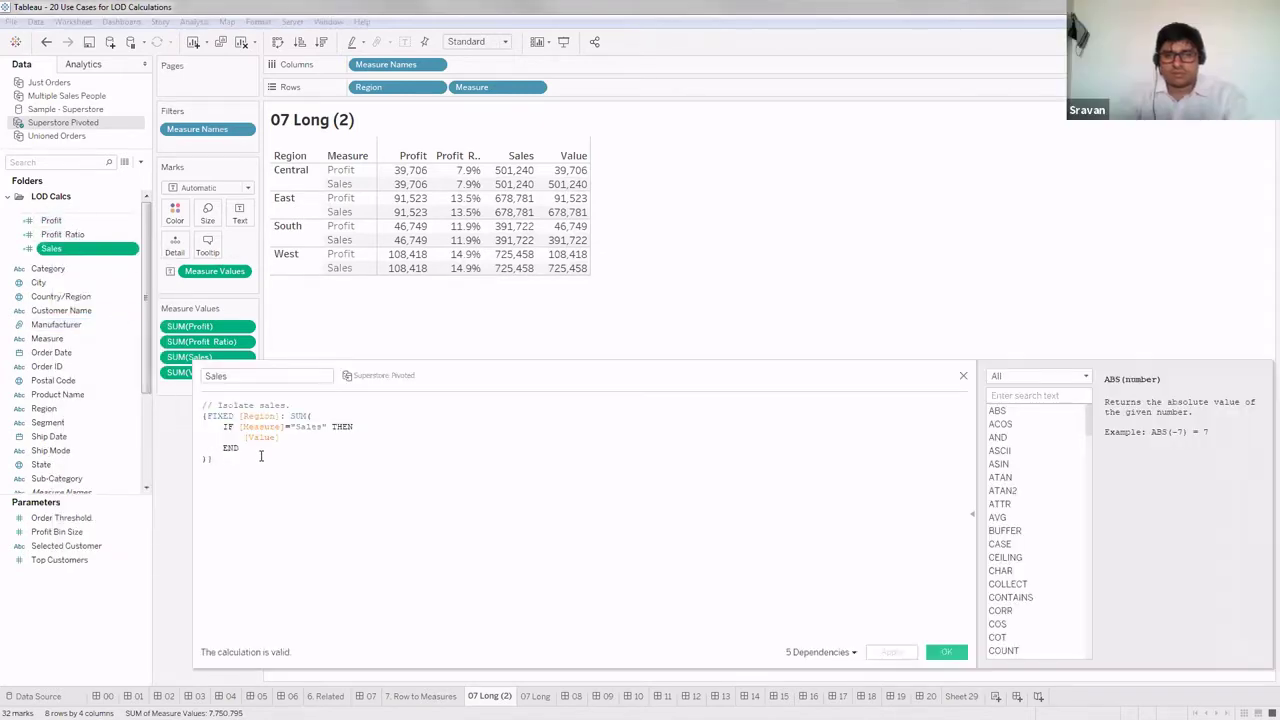
{"action": "scroll", "coordinate": [260, 455], "scroll_direction": "up", "scroll_amount": 6}
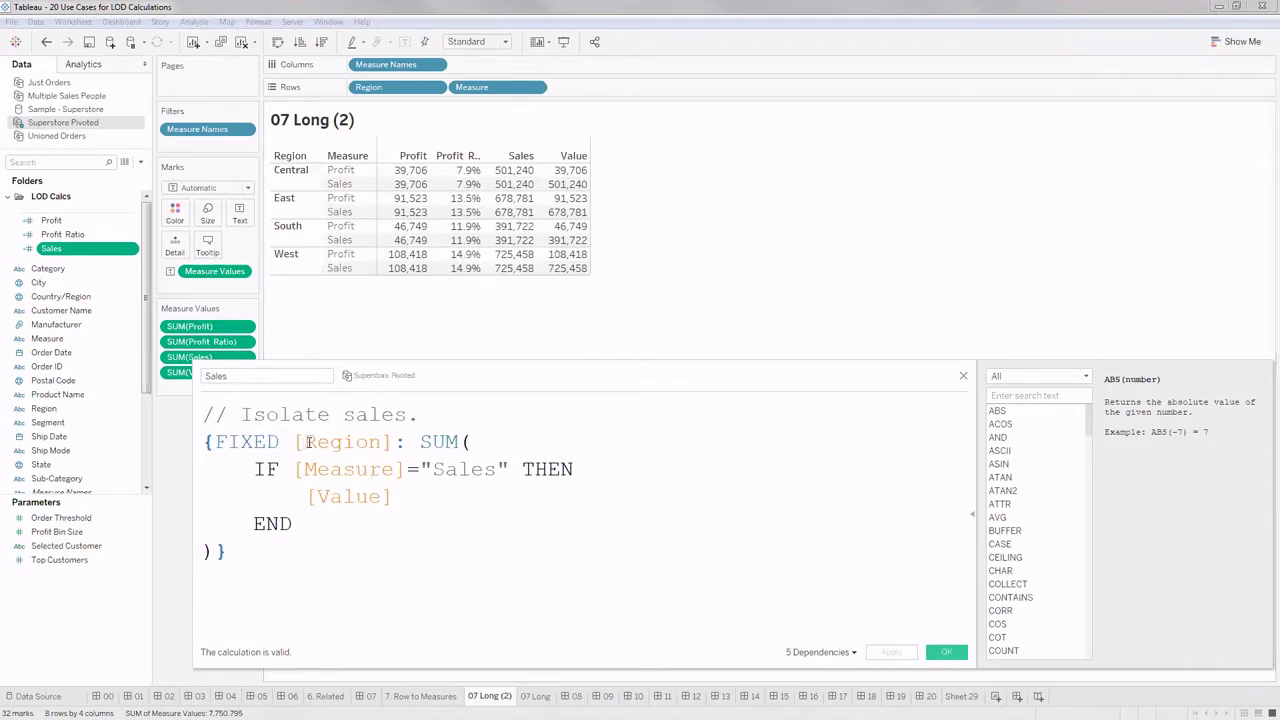
{"action": "left_click_drag", "start_coordinate": [316, 442], "coordinate": [356, 442]}
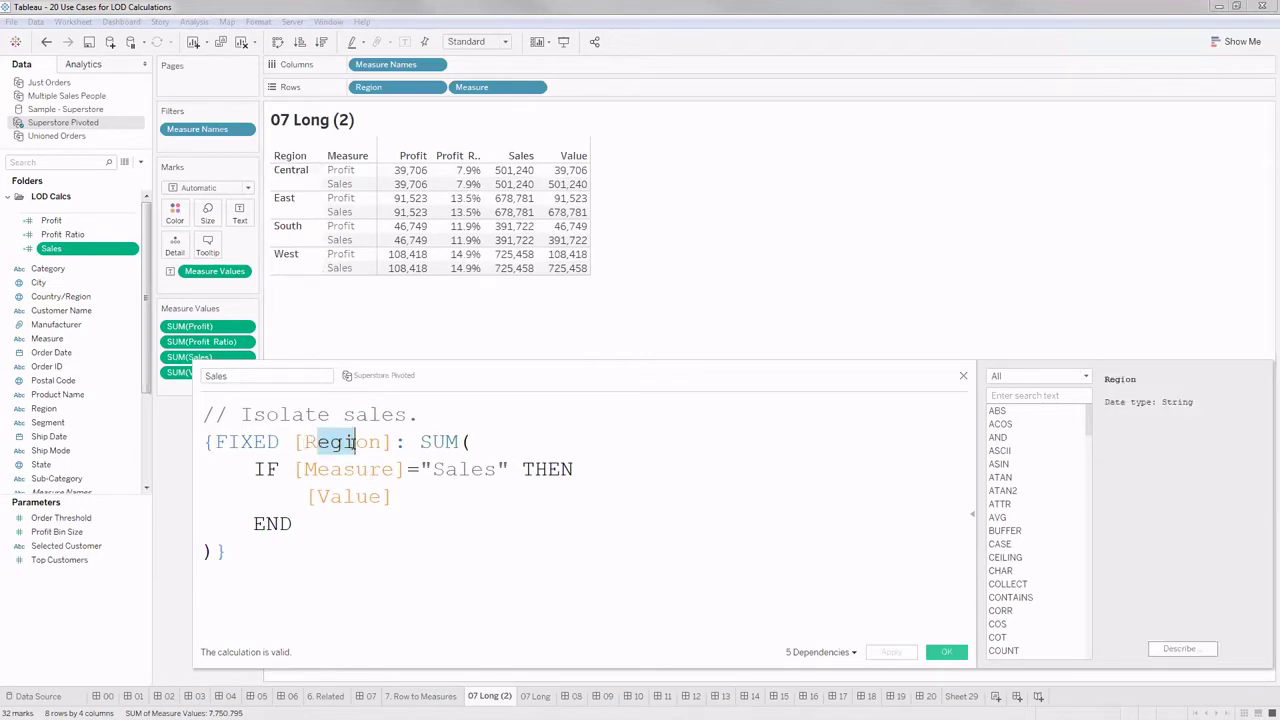
{"action": "left_click", "coordinate": [298, 513]}
{"action": "left_click_drag", "start_coordinate": [258, 469], "coordinate": [308, 510]}
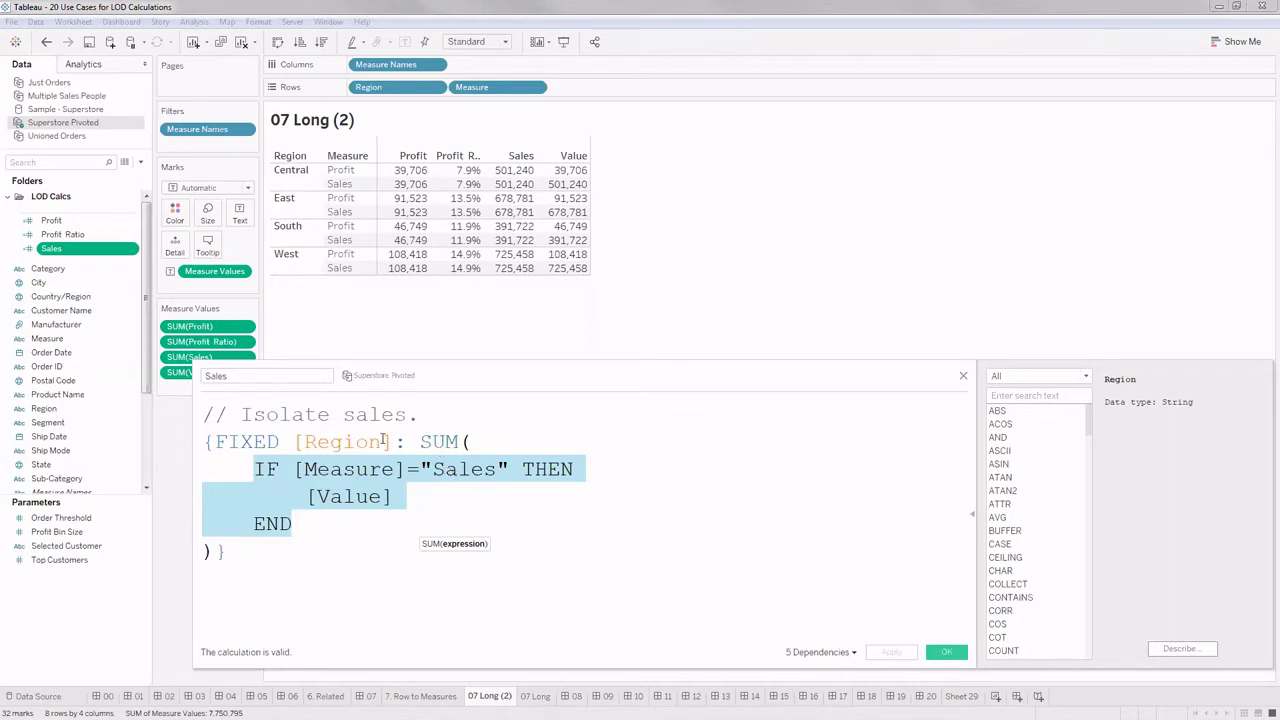
{"action": "left_click", "coordinate": [298, 530]}
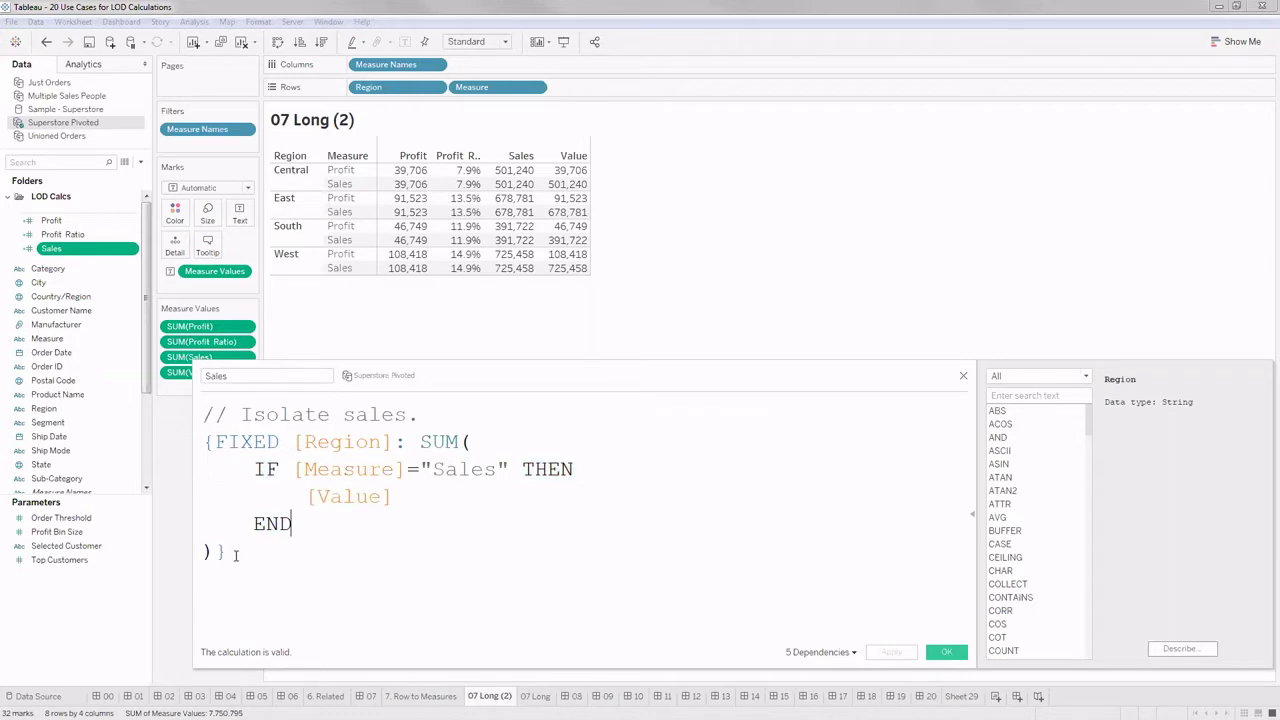
{"action": "left_click_drag", "start_coordinate": [236, 556], "coordinate": [199, 410]}
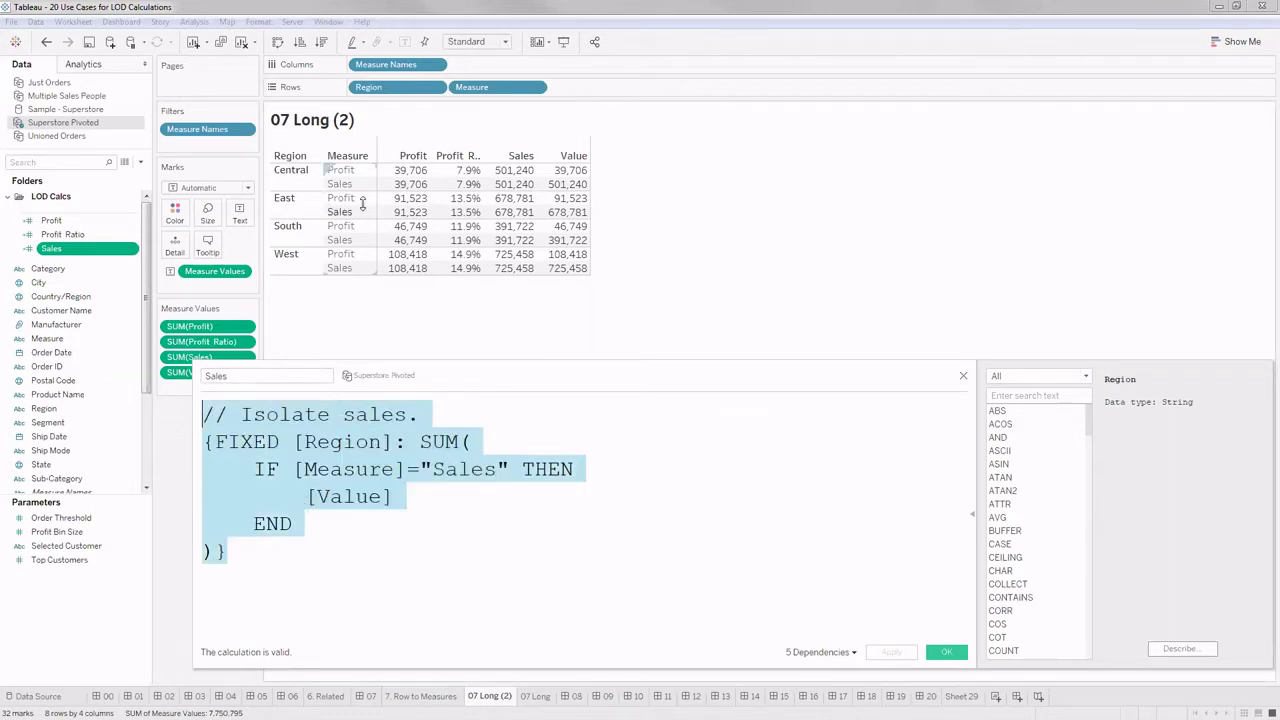
{"action": "left_click", "coordinate": [234, 371]}
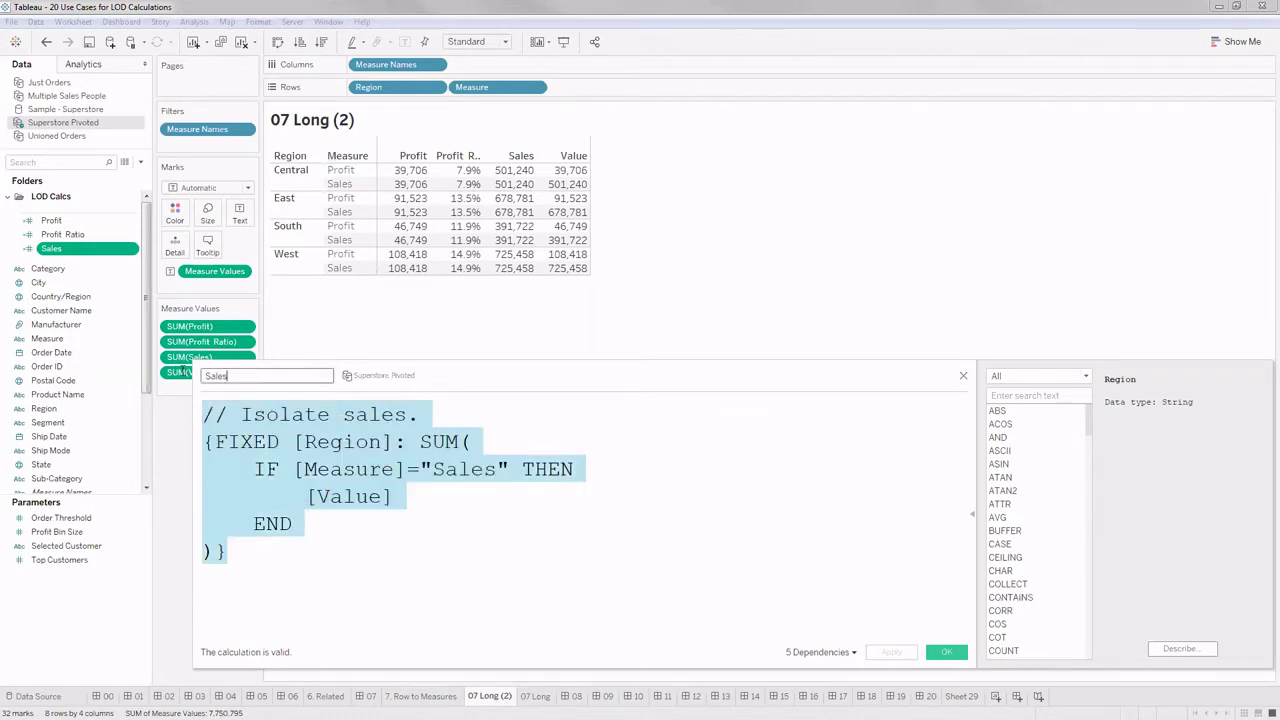
{"action": "left_click", "coordinate": [946, 652]}
{"action": "mouse_move", "coordinate": [515, 173]}
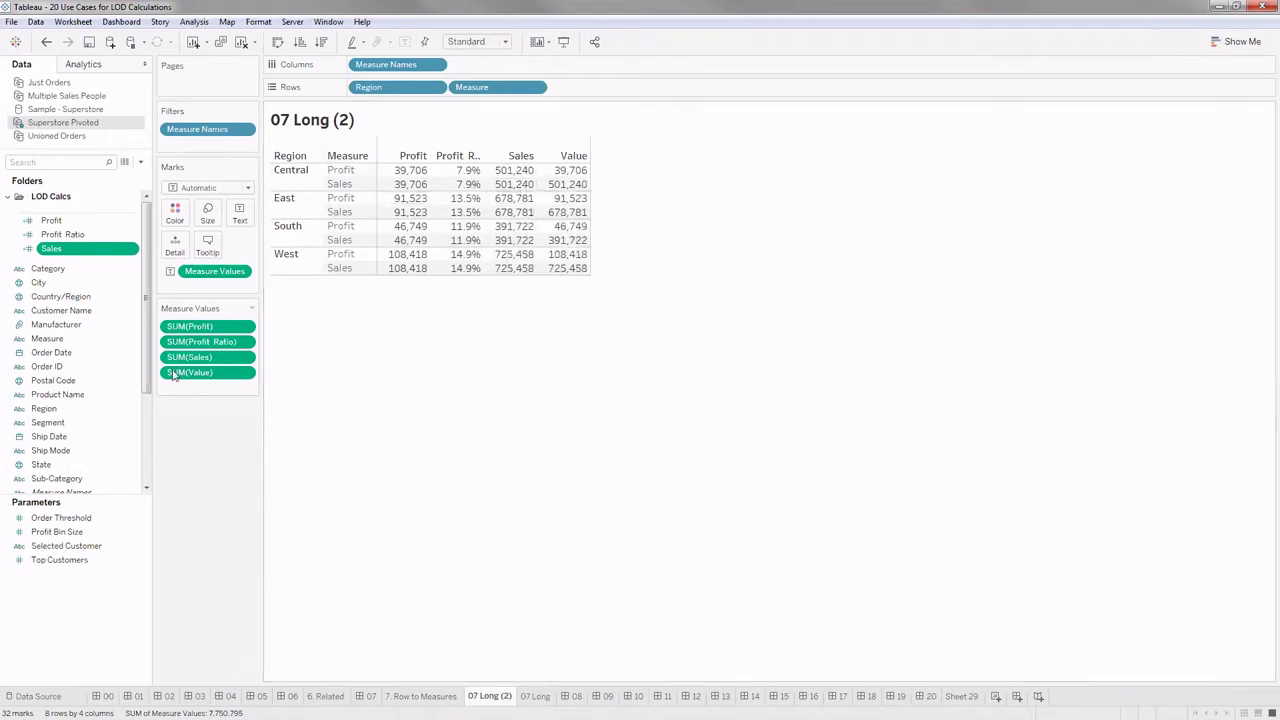
Step: Open the Profit calculation, enlarge its text, examine the Measure="Profit" condition in the FIXED Region expression, and close the editor
{"action": "right_click", "coordinate": [96, 222]}
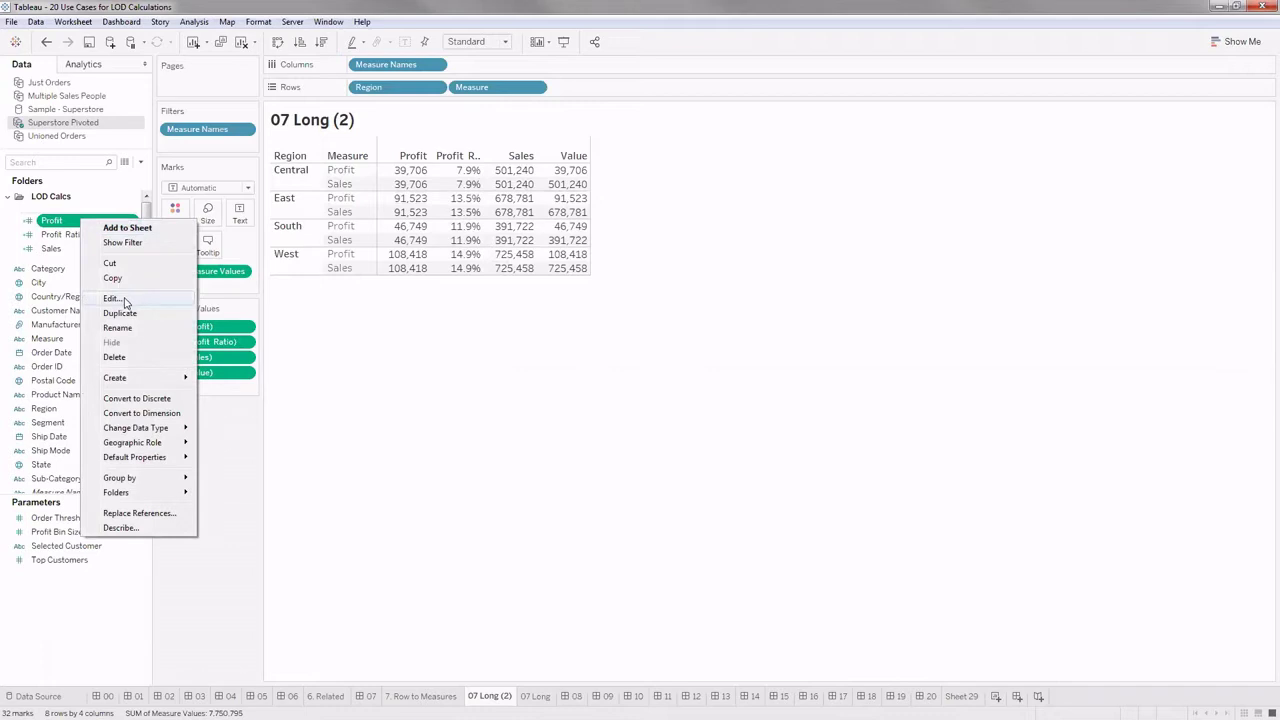
{"action": "left_click", "coordinate": [113, 298]}
{"action": "left_click", "coordinate": [306, 459]}
{"action": "scroll", "coordinate": [310, 460], "scroll_direction": "up", "scroll_amount": 5}
{"action": "left_click", "coordinate": [440, 457]}
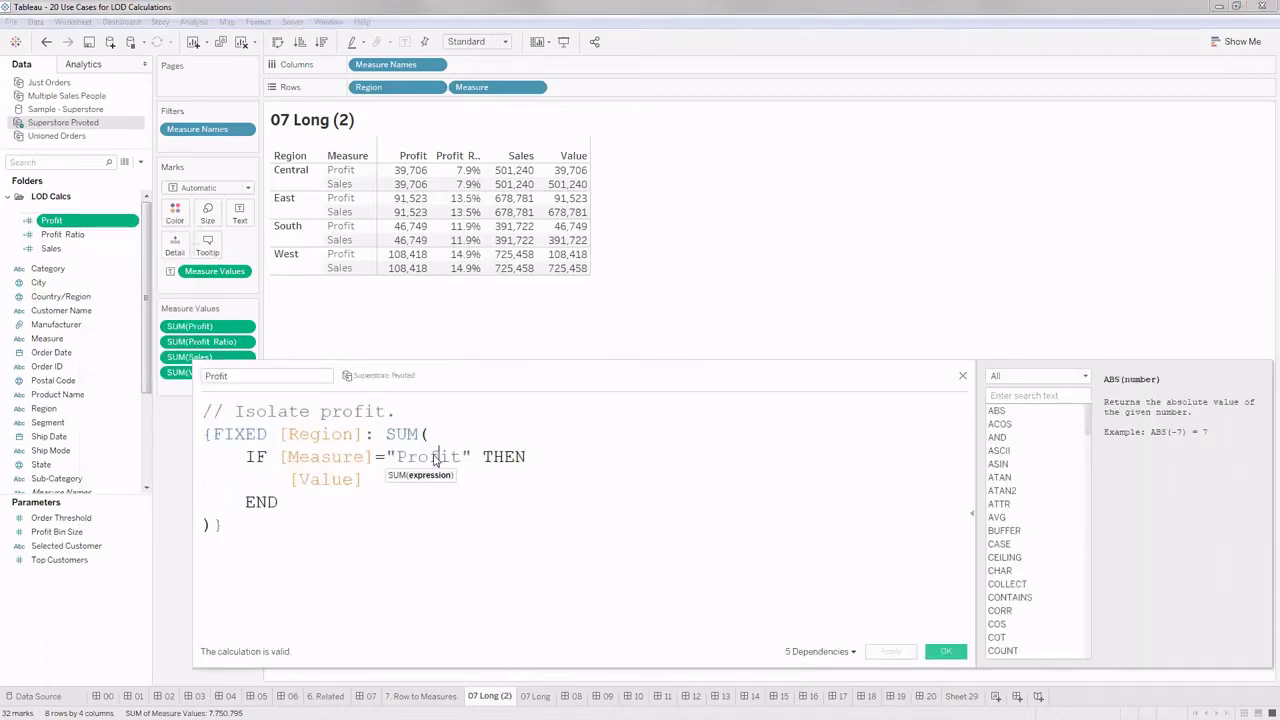
{"action": "double_click", "coordinate": [426, 460]}
{"action": "left_click", "coordinate": [327, 500]}
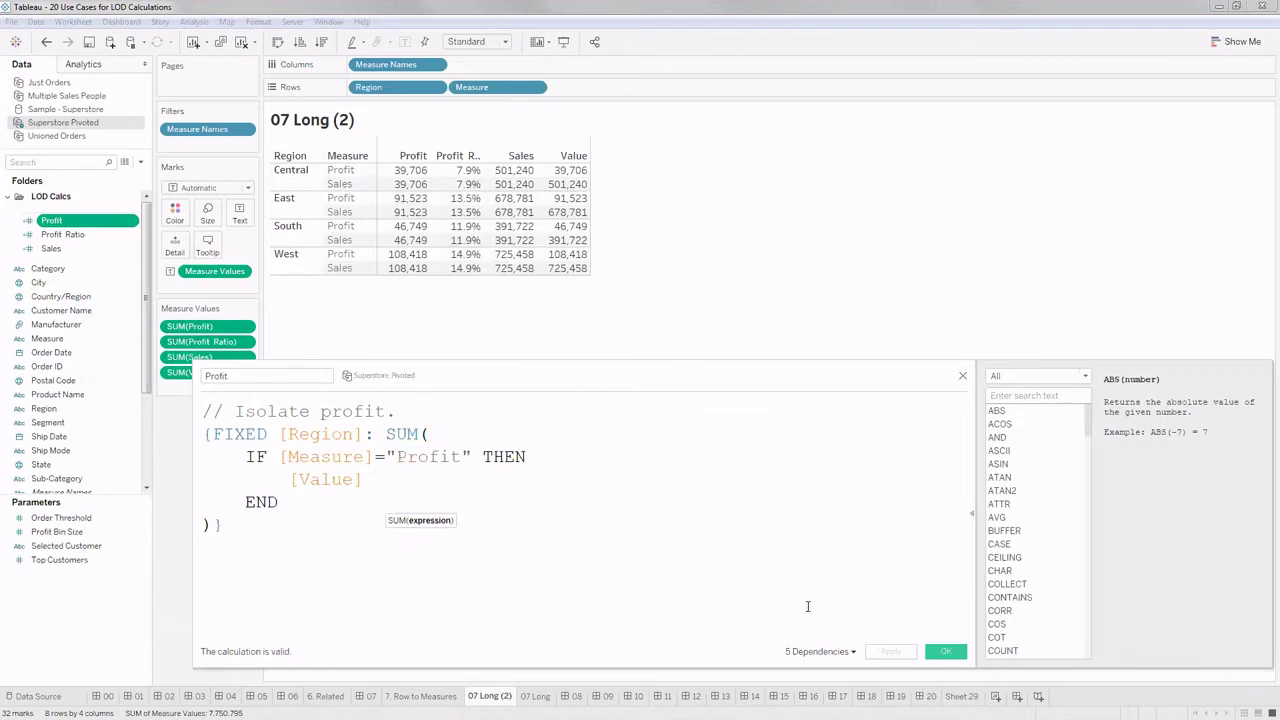
{"action": "left_click", "coordinate": [944, 652]}
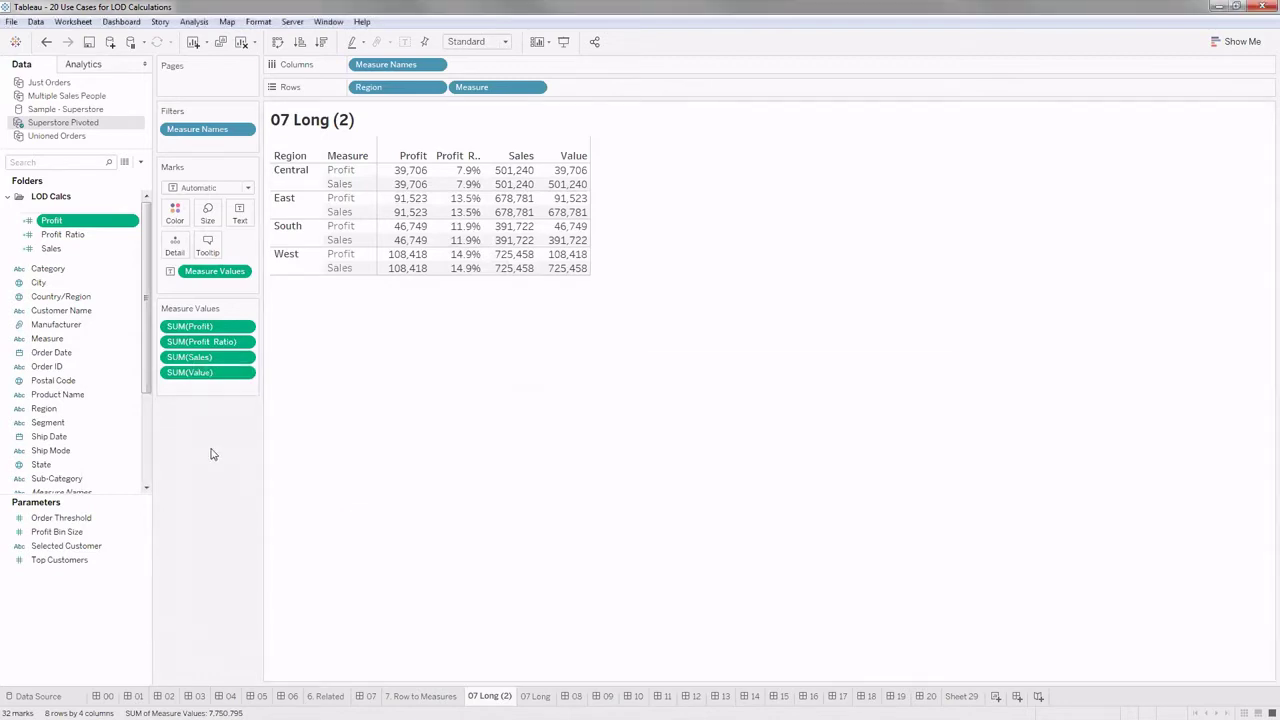
Step: Open the Profit Ratio calculation, highlight its [Profit]/[Sales] formula, and close the editor
{"action": "left_click", "coordinate": [73, 234]}
{"action": "right_click", "coordinate": [73, 234]}
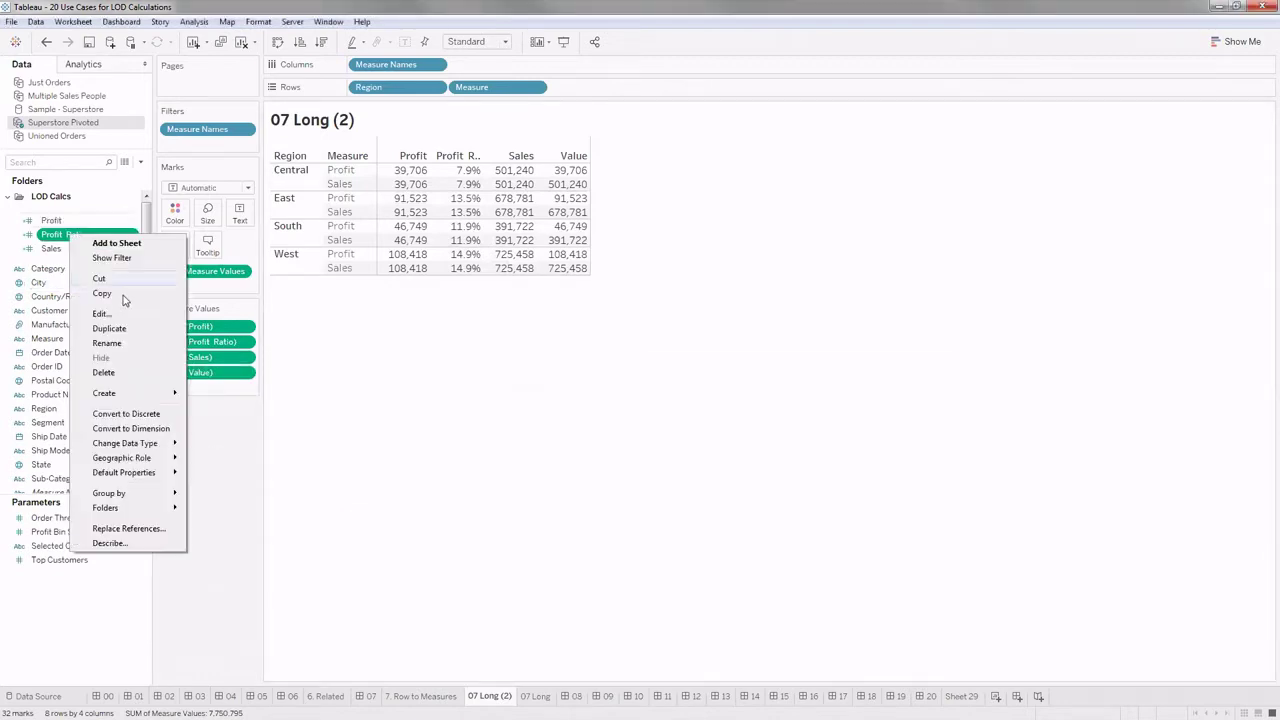
{"action": "left_click", "coordinate": [130, 311]}
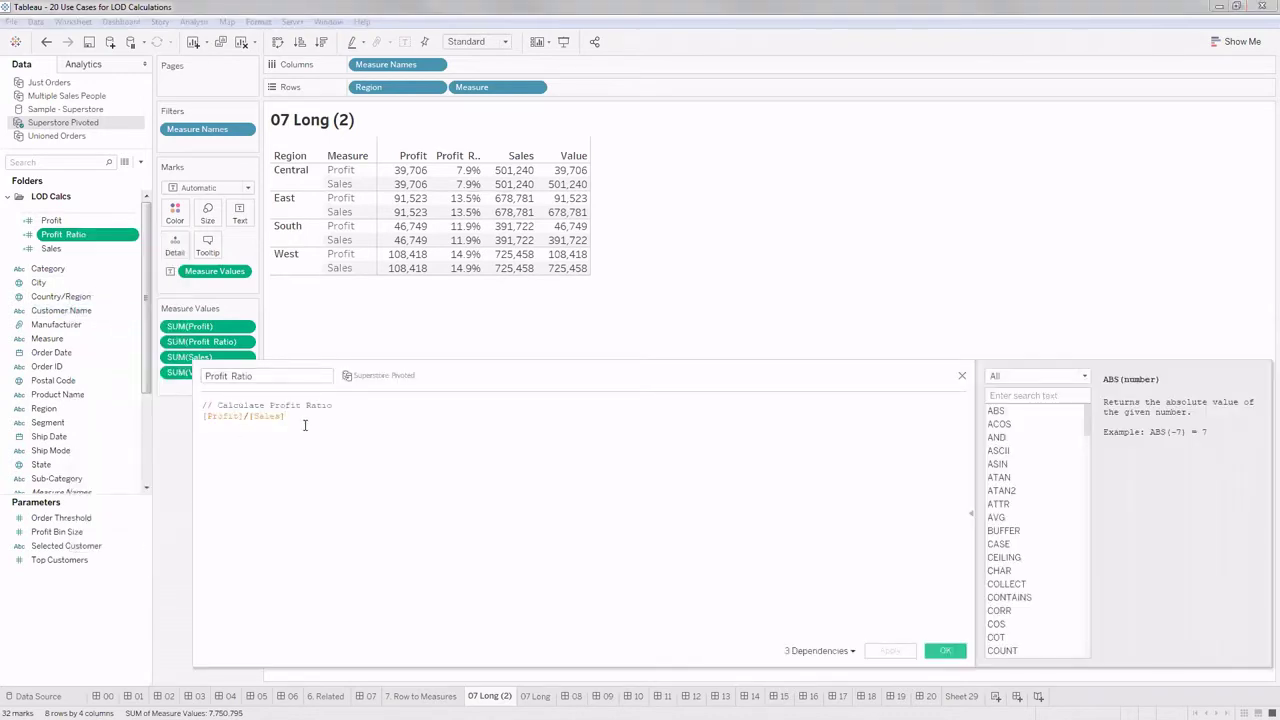
{"action": "left_click_drag", "start_coordinate": [305, 425], "coordinate": [190, 416]}
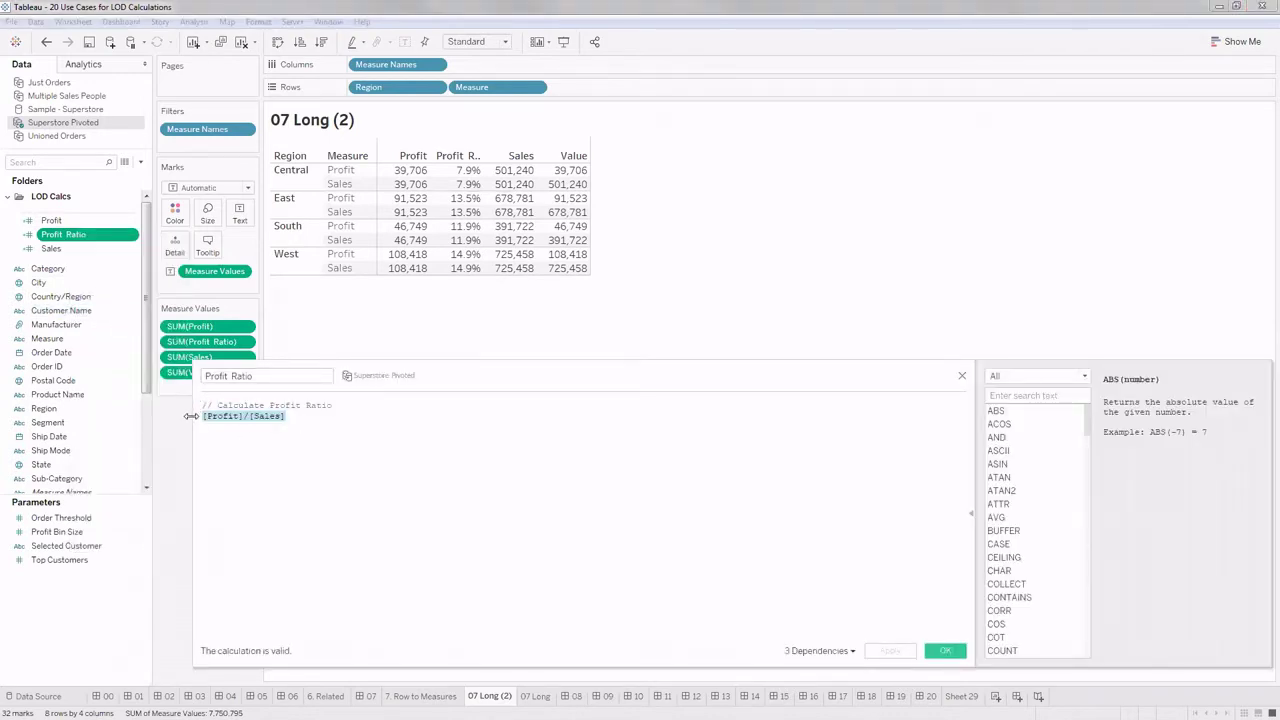
{"action": "left_click", "coordinate": [955, 656]}
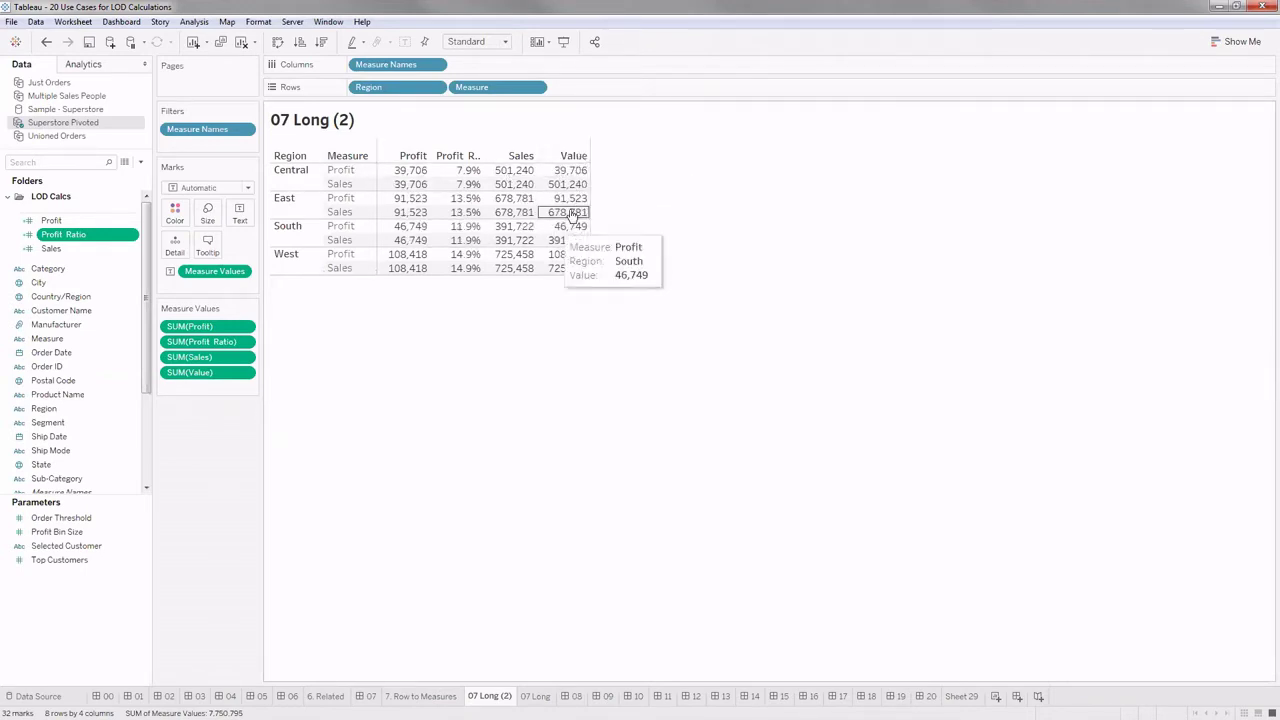
Step: Remove the summed Value measure from the regional table
{"action": "left_click_drag", "start_coordinate": [206, 375], "coordinate": [218, 449]}
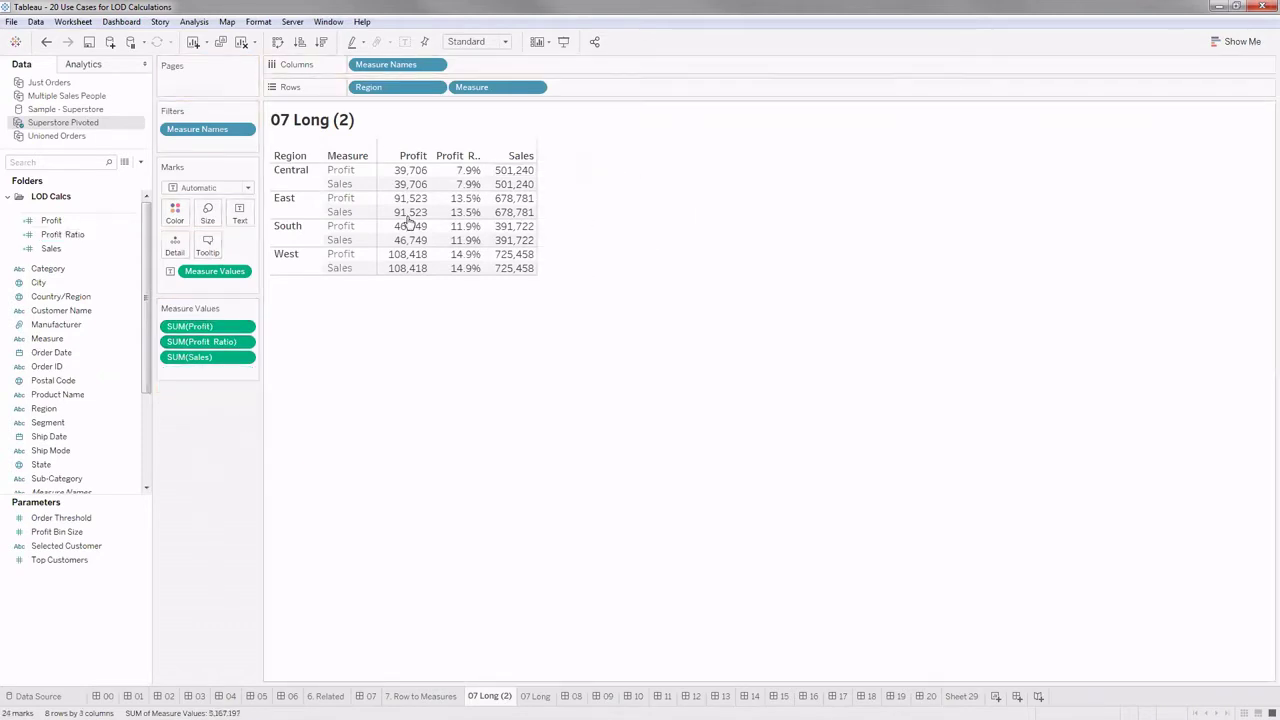
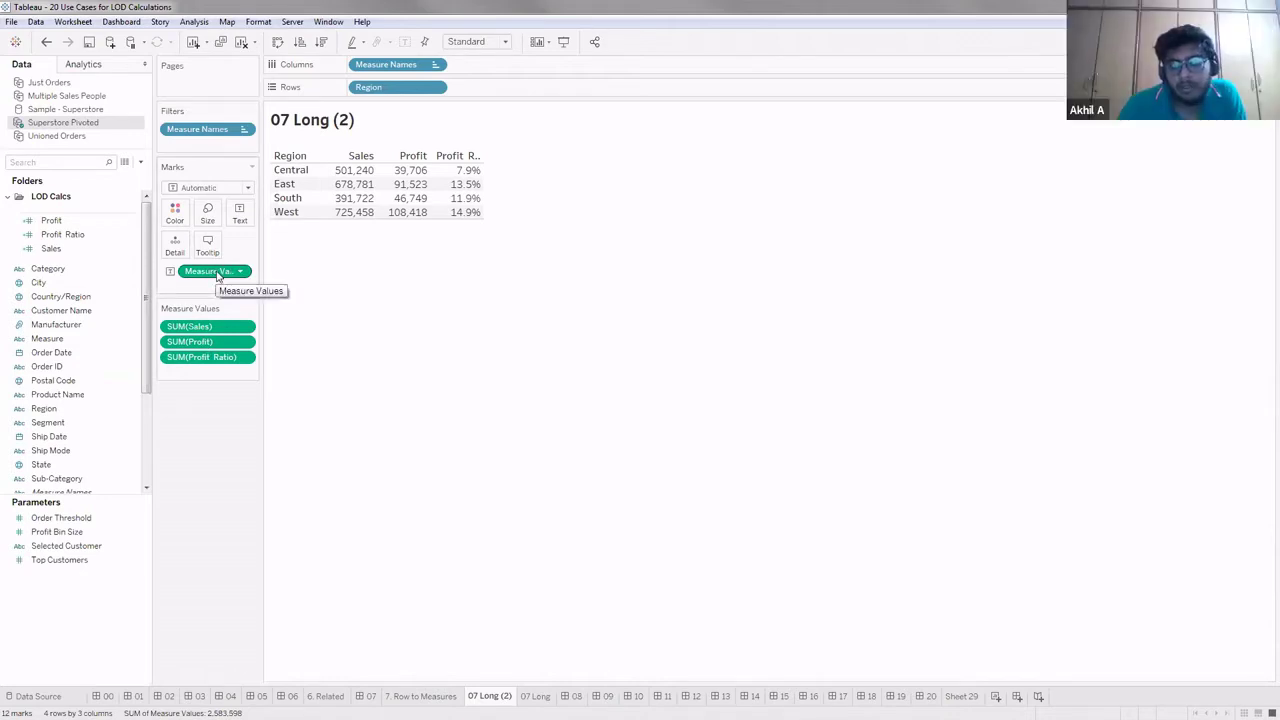
Step: Make a copy of the Sales calculation from the LOD Calcs folder
{"action": "left_click", "coordinate": [102, 219]}
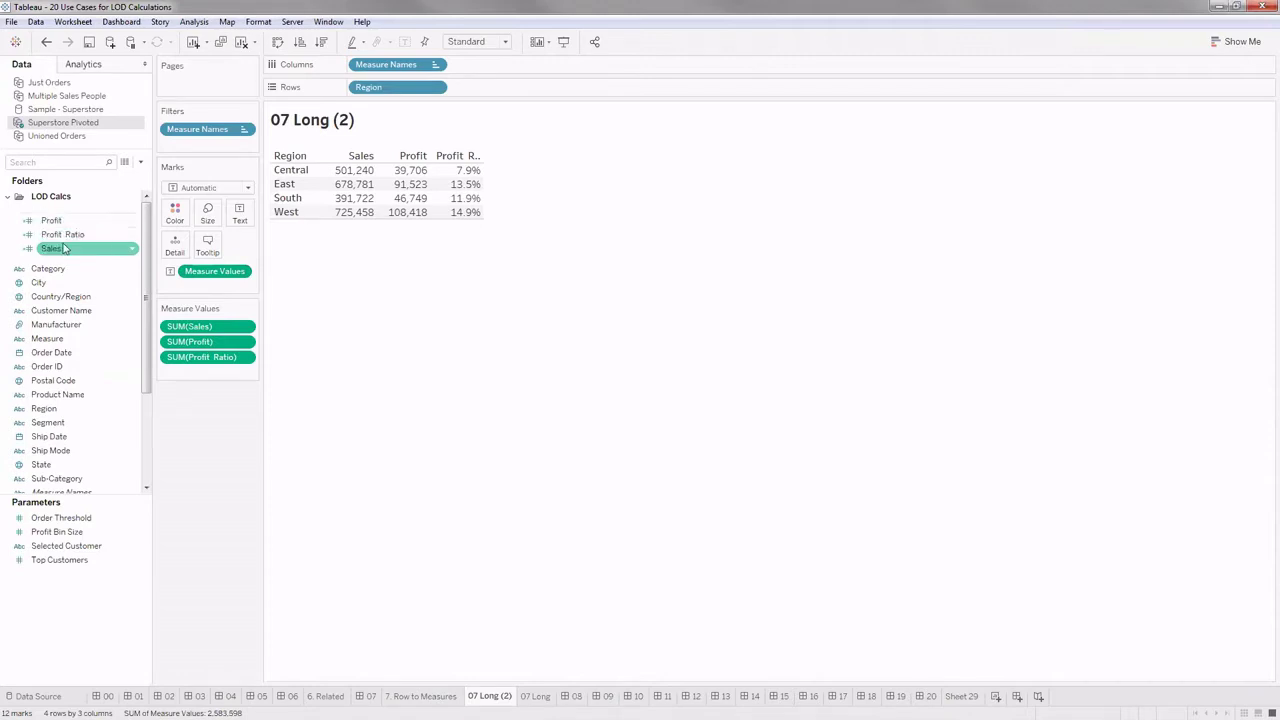
{"action": "right_click", "coordinate": [63, 257]}
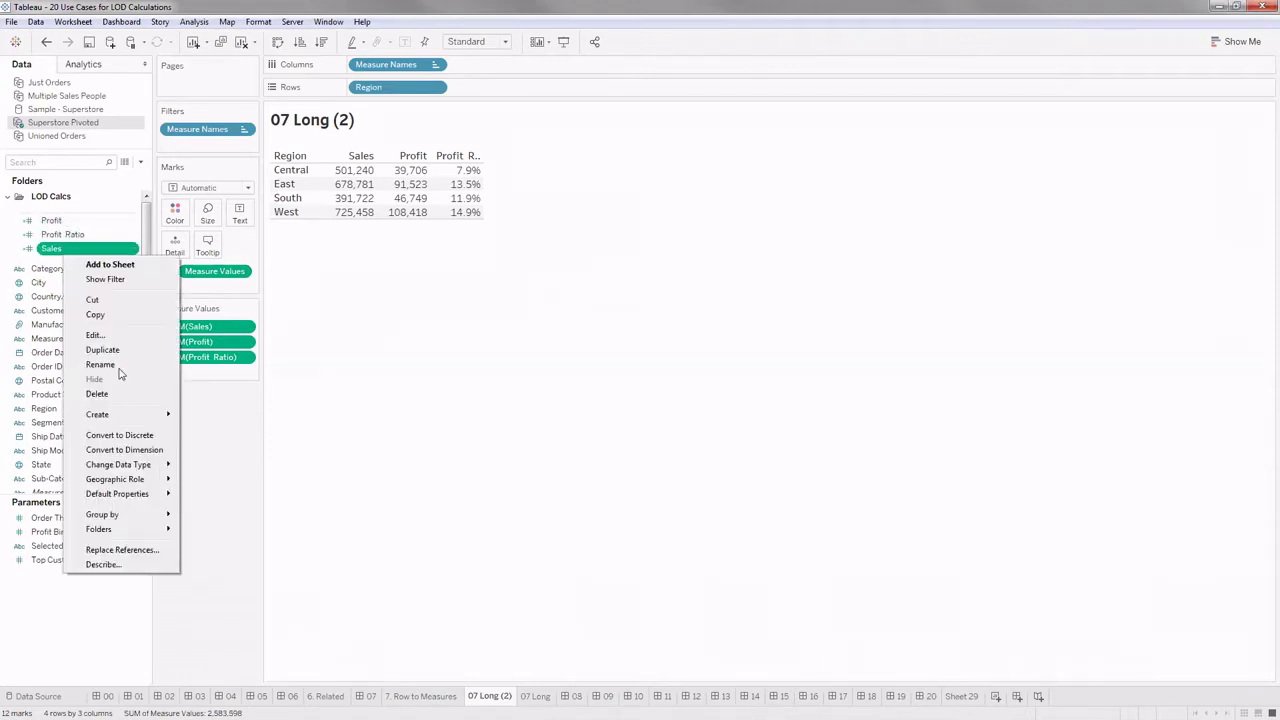
{"action": "left_click", "coordinate": [100, 314]}
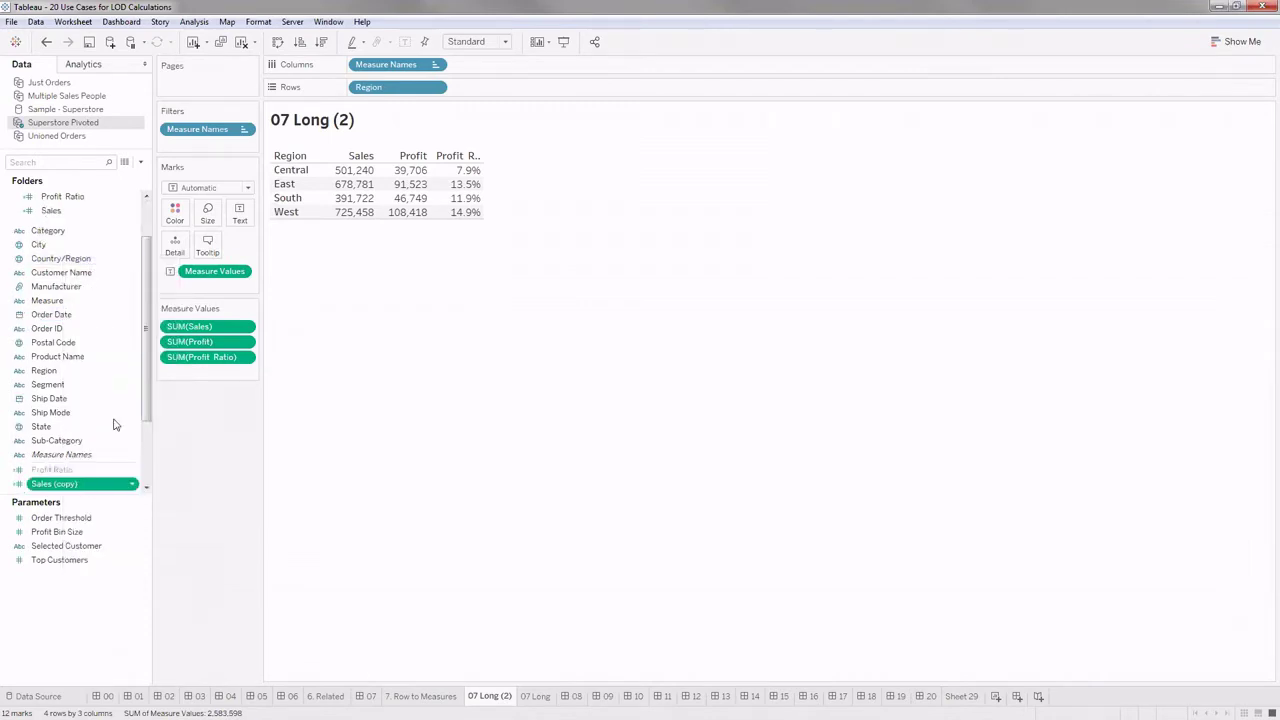
Step: Edit Sales (copy) to remove the {FIXED [Region]: prefix and the closing curly brace, leaving only the SUM expression
{"action": "right_click", "coordinate": [122, 482]}
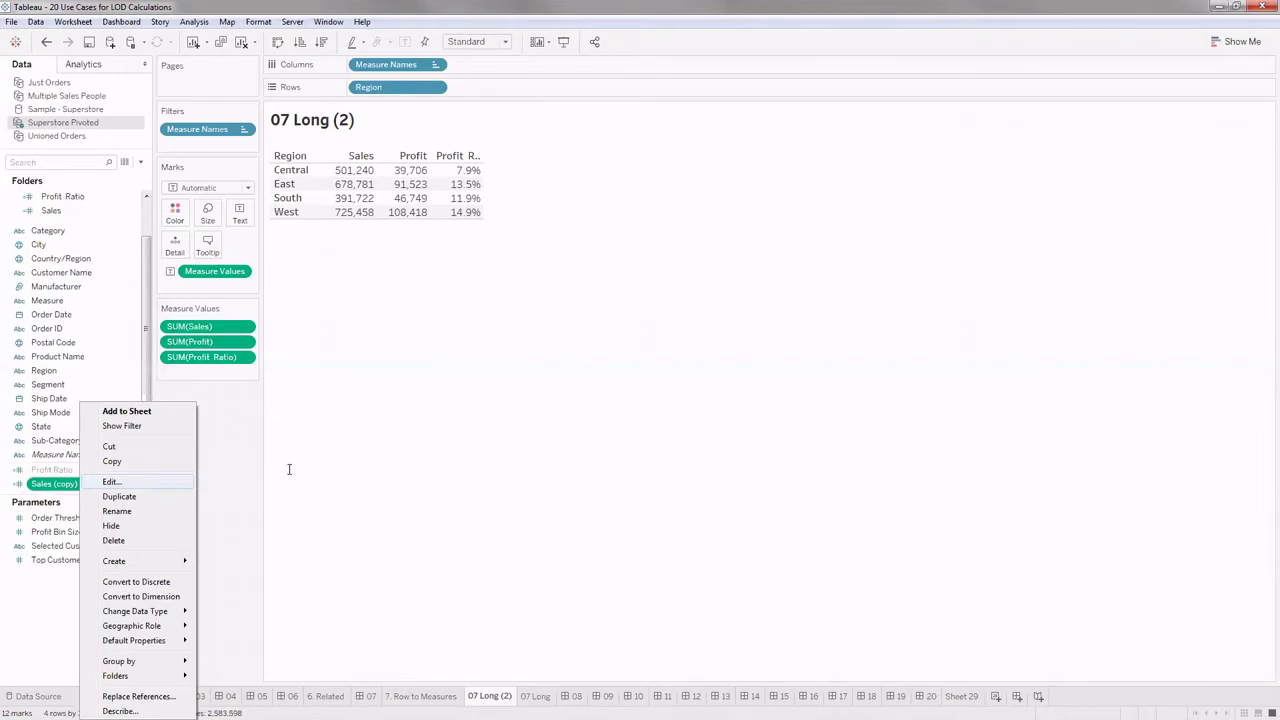
{"action": "key", "text": "Return"}
{"action": "scroll", "coordinate": [286, 477], "scroll_direction": "up", "scroll_amount": 3}
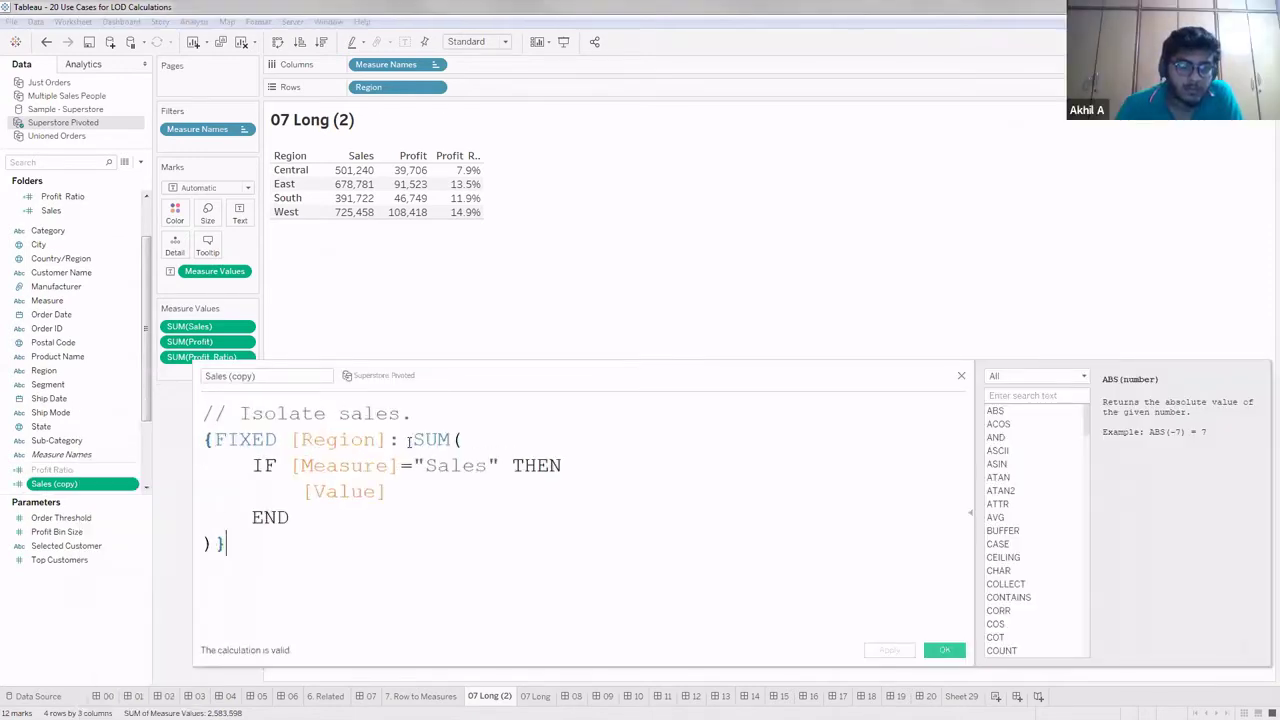
{"action": "left_click_drag", "start_coordinate": [400, 440], "coordinate": [143, 444]}
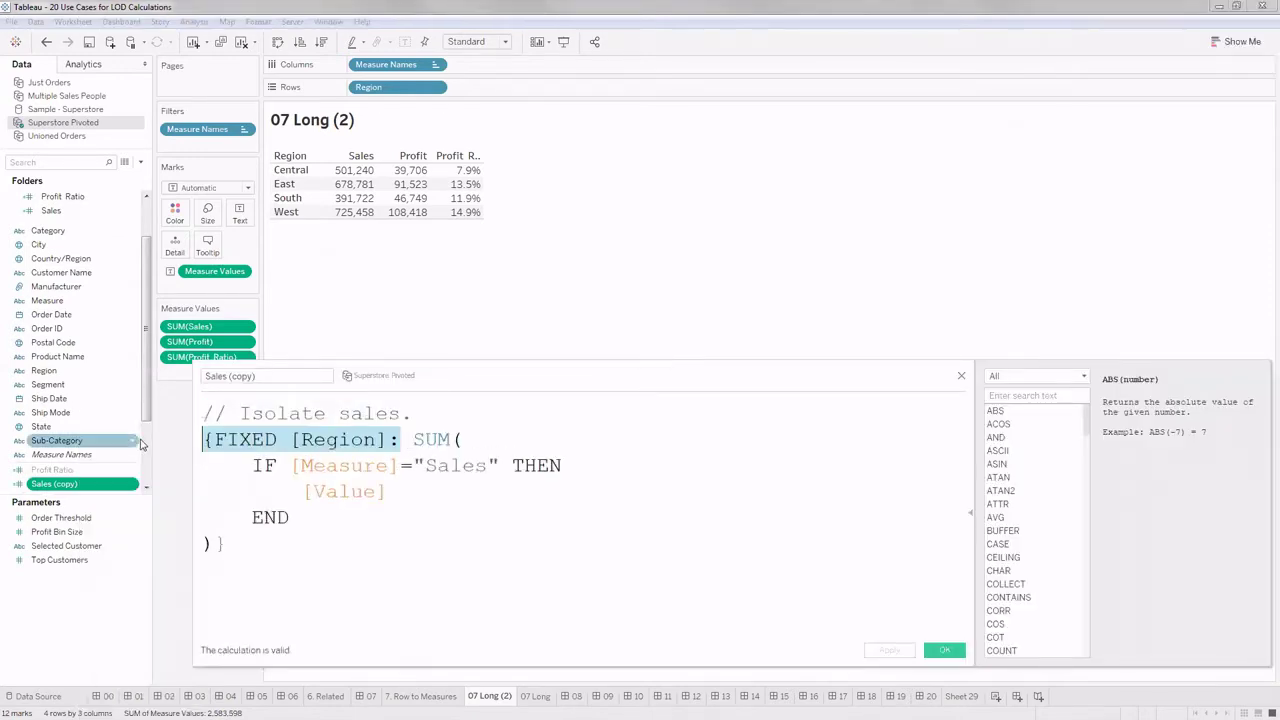
{"action": "key", "text": "BackSpace"}
{"action": "triple_click", "coordinate": [181, 541]}
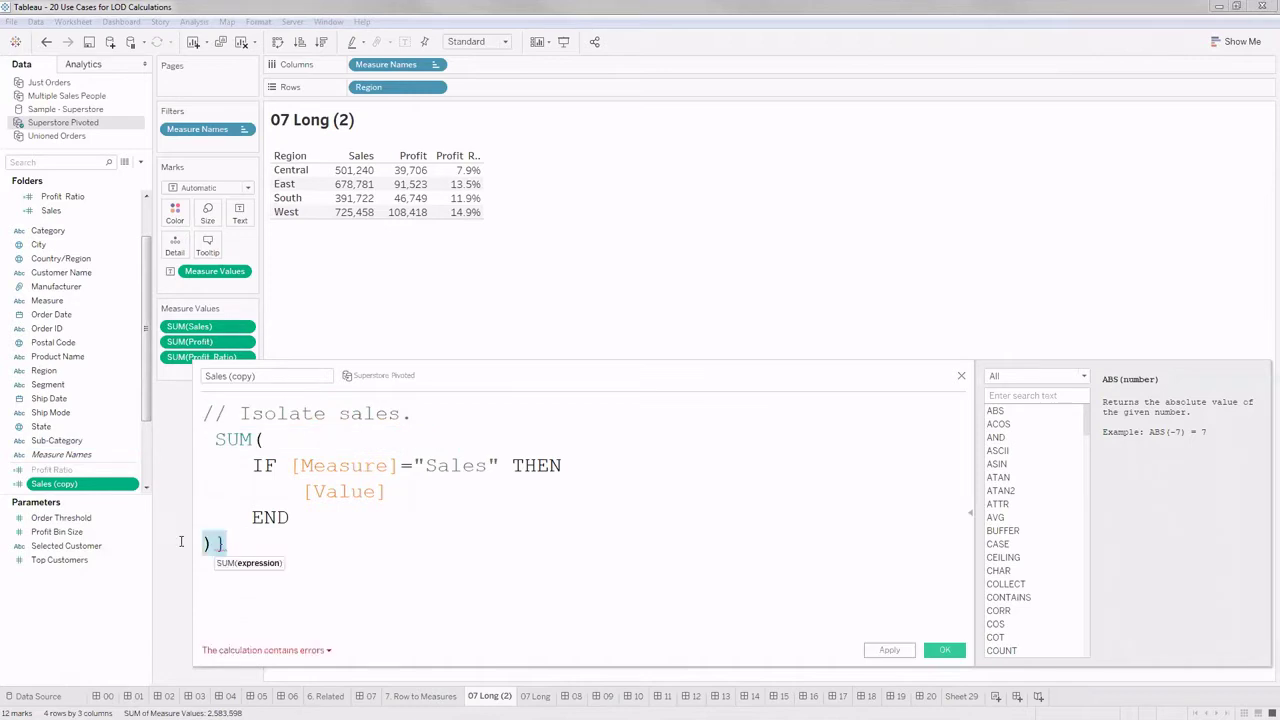
{"action": "left_click_drag", "start_coordinate": [194, 540], "coordinate": [241, 531]}
{"action": "key", "text": "ctrl+z"}
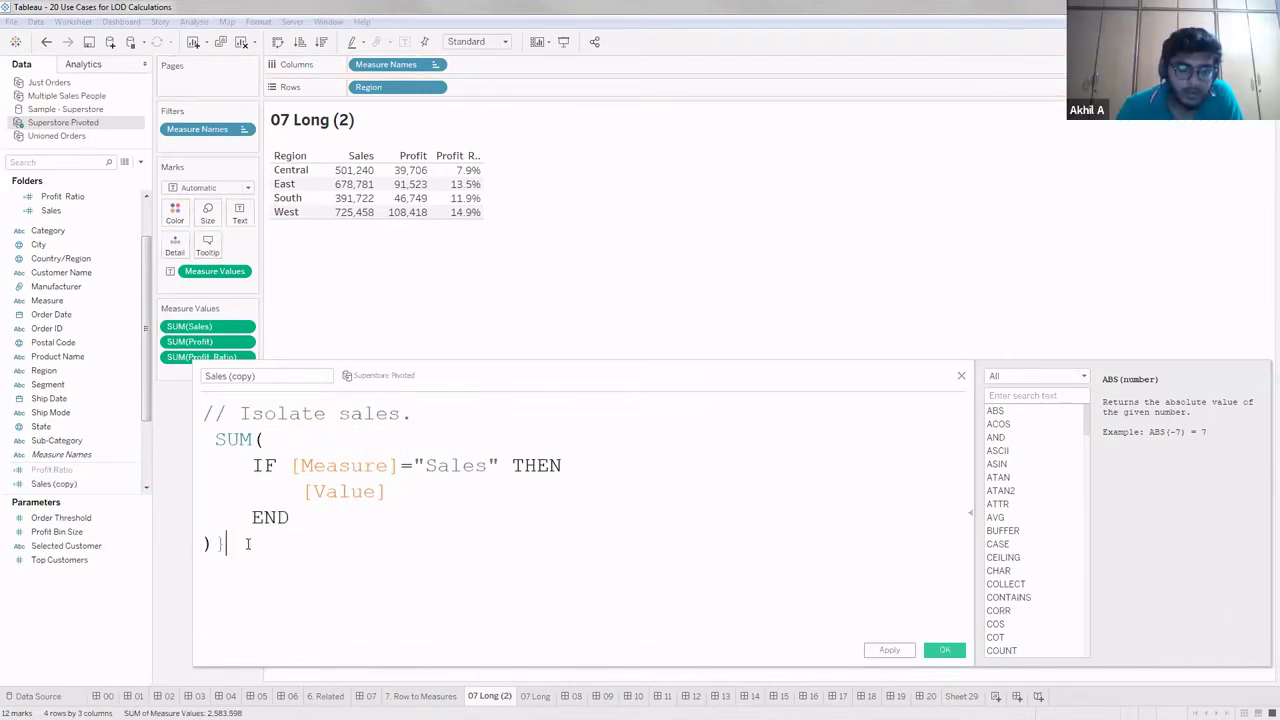
{"action": "key", "text": "BackSpace"}
{"action": "key", "text": "BackSpace"}
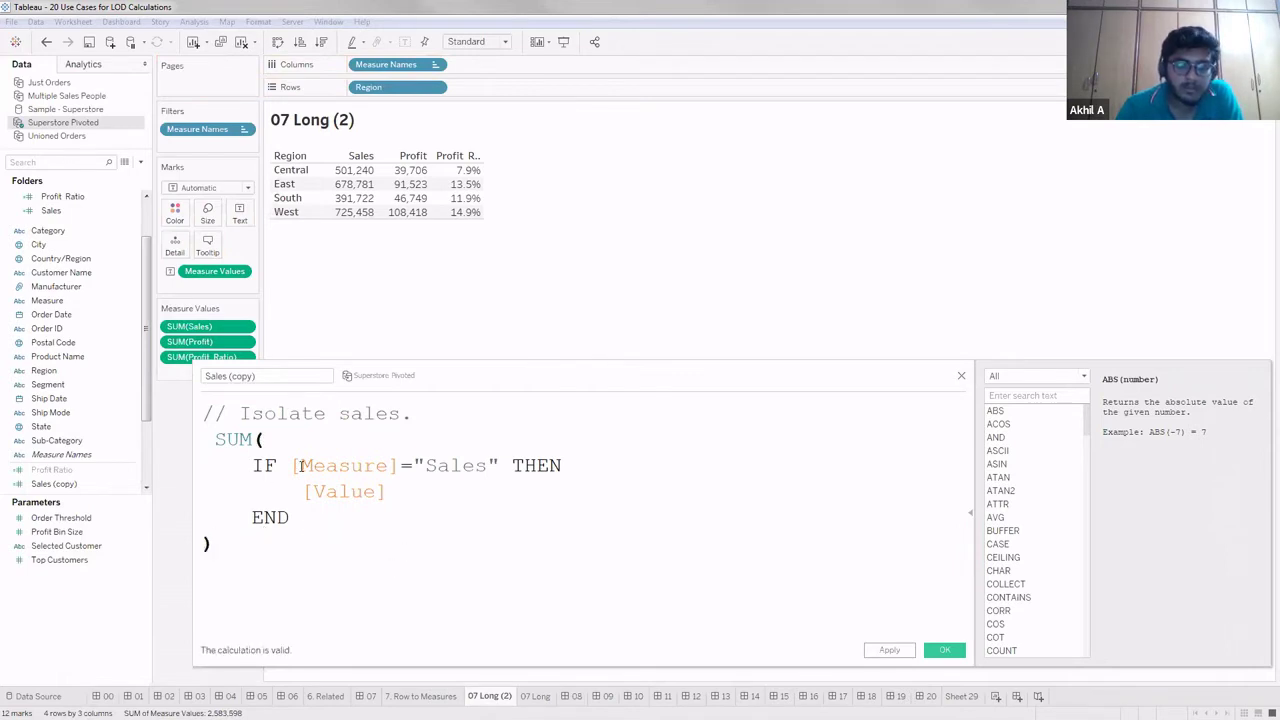
Step: Highlight the IF [Measure]="Sales" block inside the SUM, and save and close the Sales (copy) calculation
{"action": "left_click_drag", "start_coordinate": [300, 466], "coordinate": [474, 466]}
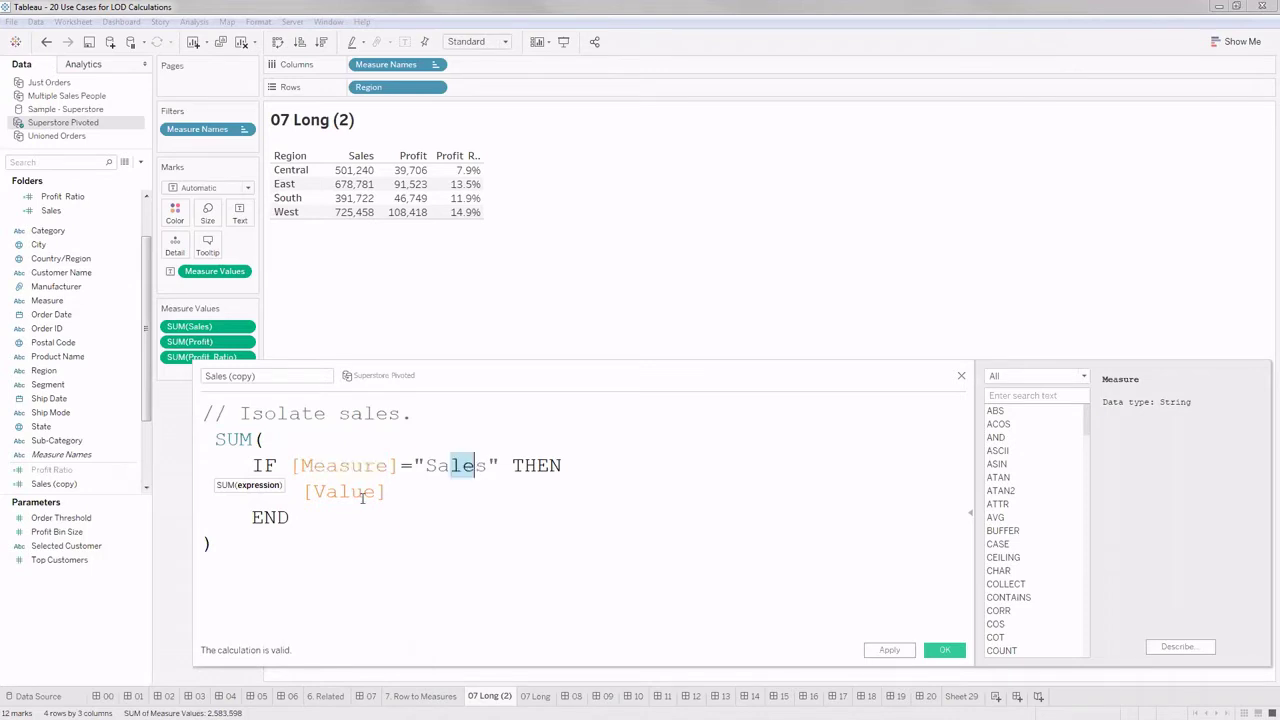
{"action": "left_click_drag", "start_coordinate": [299, 516], "coordinate": [250, 469]}
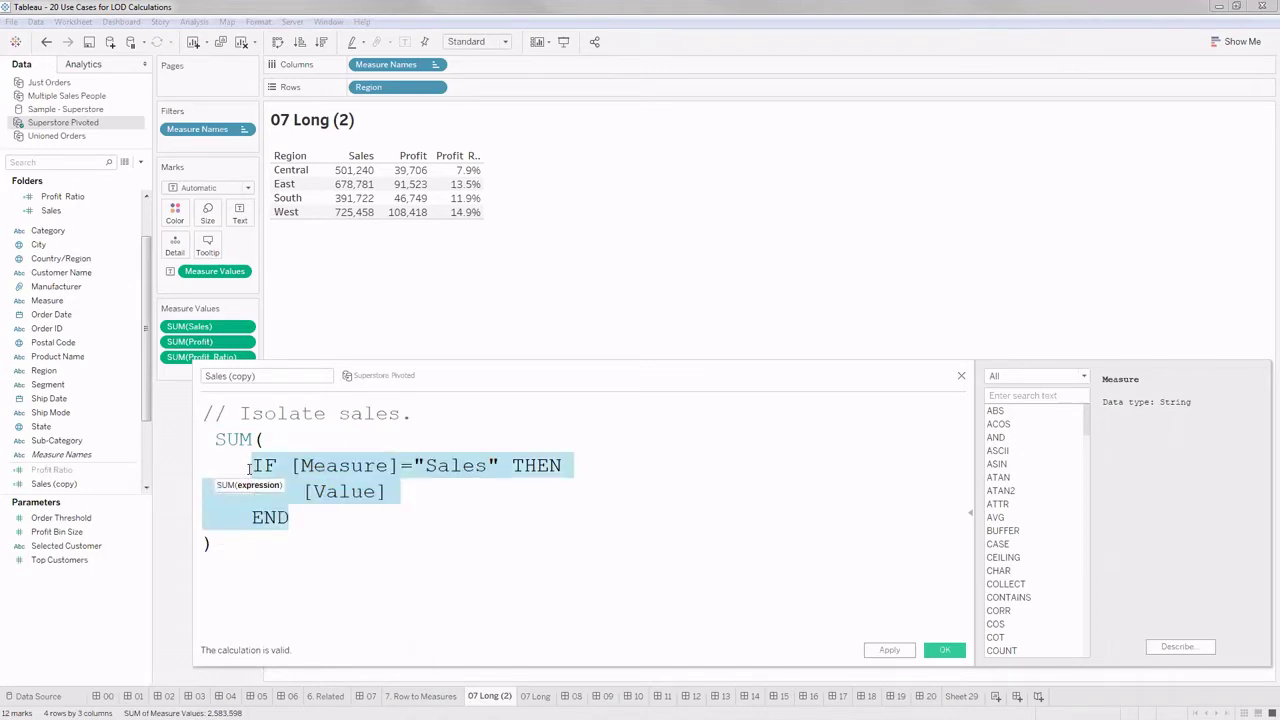
{"action": "left_click", "coordinate": [295, 520]}
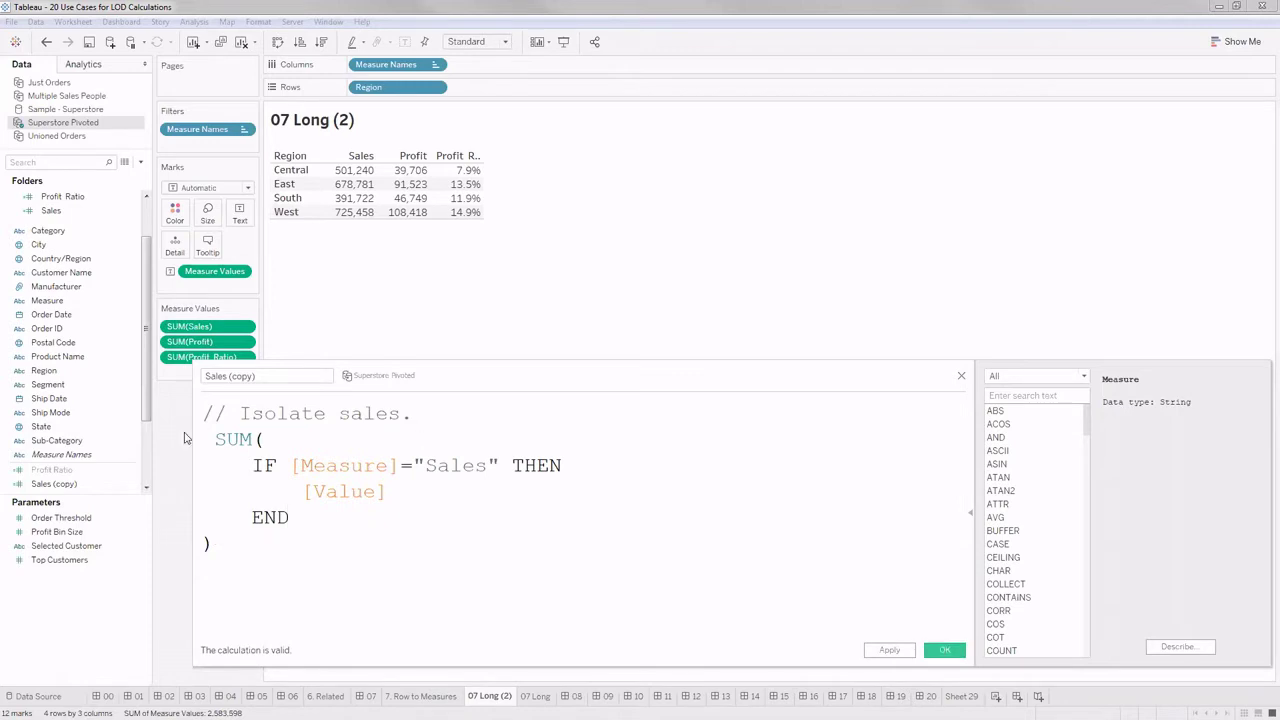
{"action": "key", "text": "Escape"}
Step: Add Sales (copy) to the measure values of the regional table and compare it with the Sales column
{"action": "left_click_drag", "start_coordinate": [60, 484], "coordinate": [200, 370]}
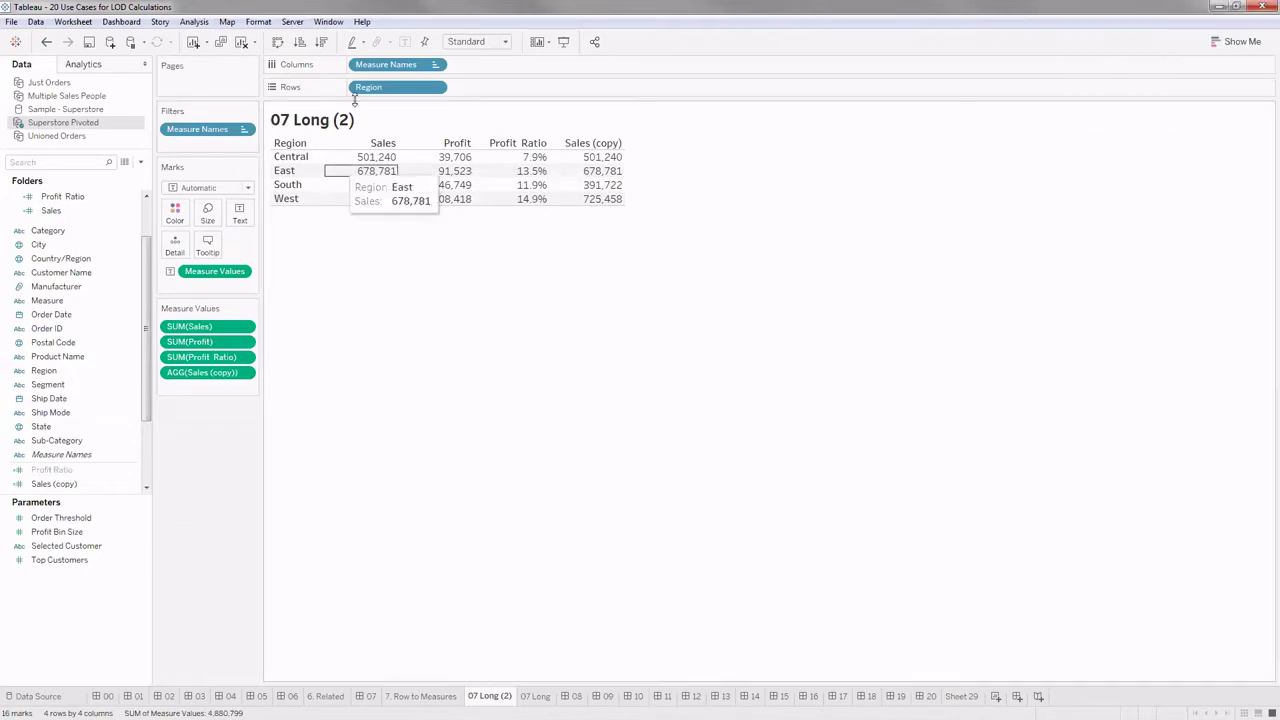
{"action": "right_click", "coordinate": [206, 377]}
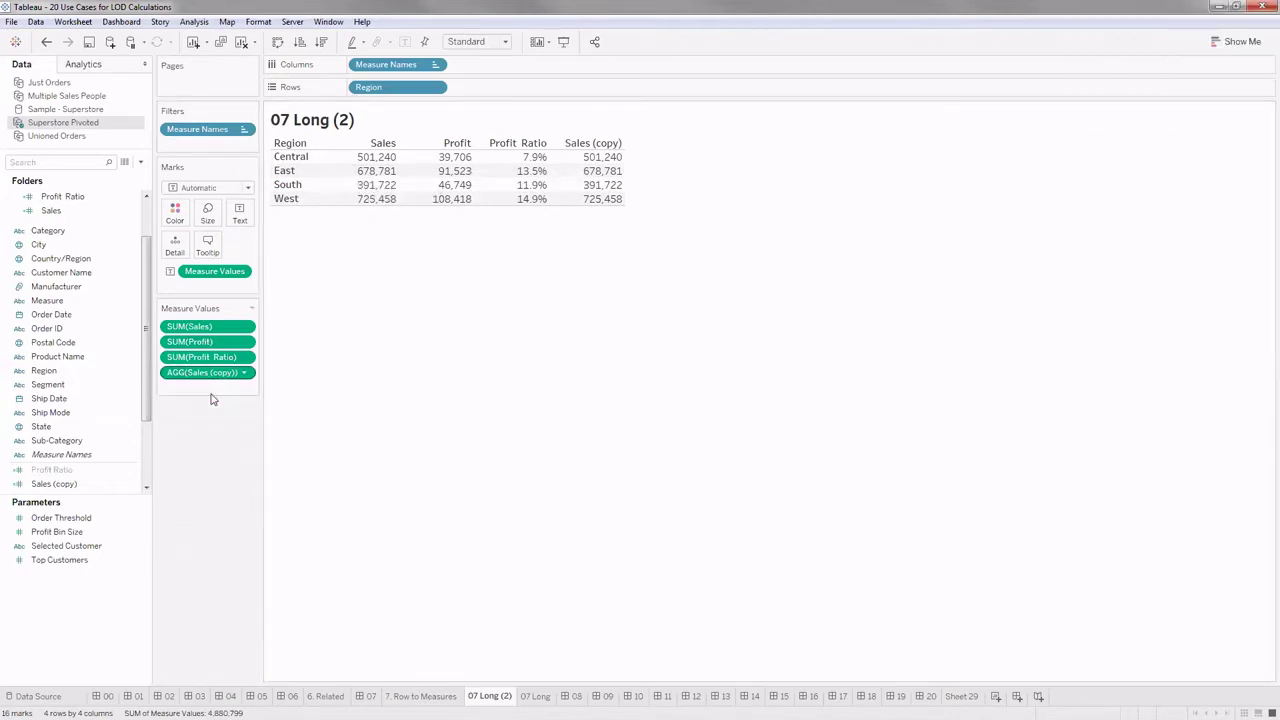
{"action": "left_click", "coordinate": [211, 374]}
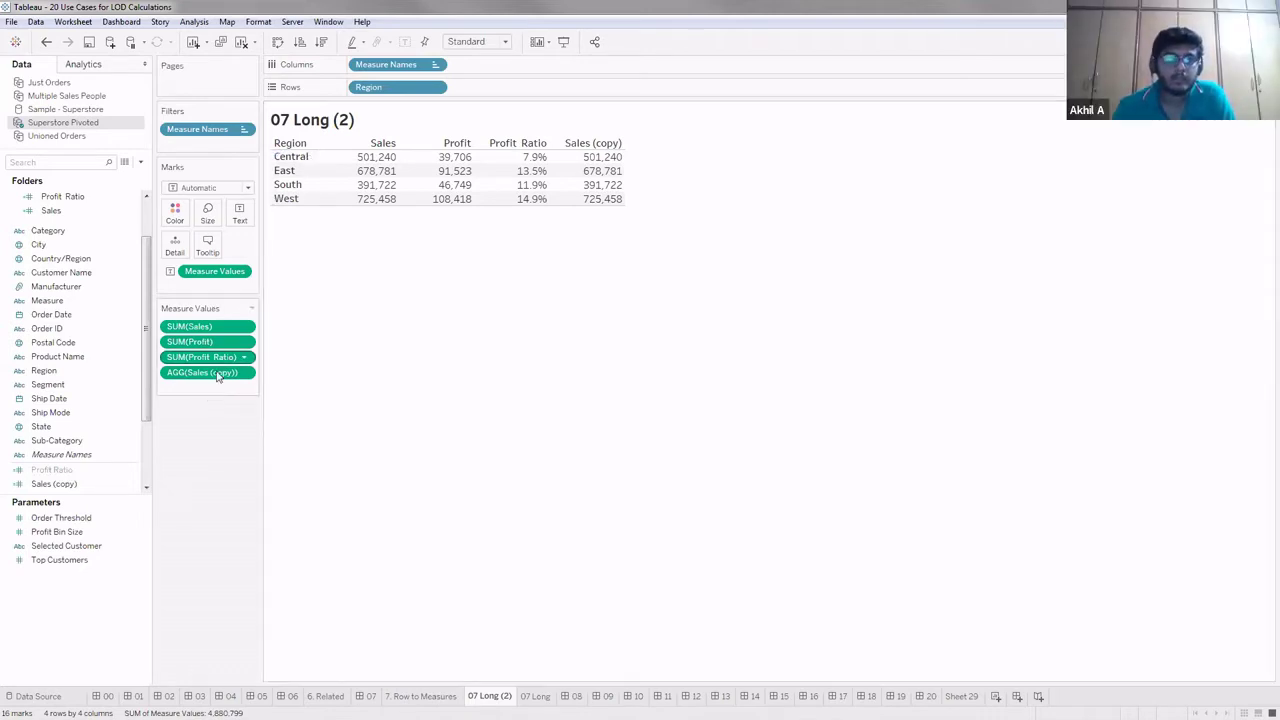
{"action": "left_click", "coordinate": [78, 199]}
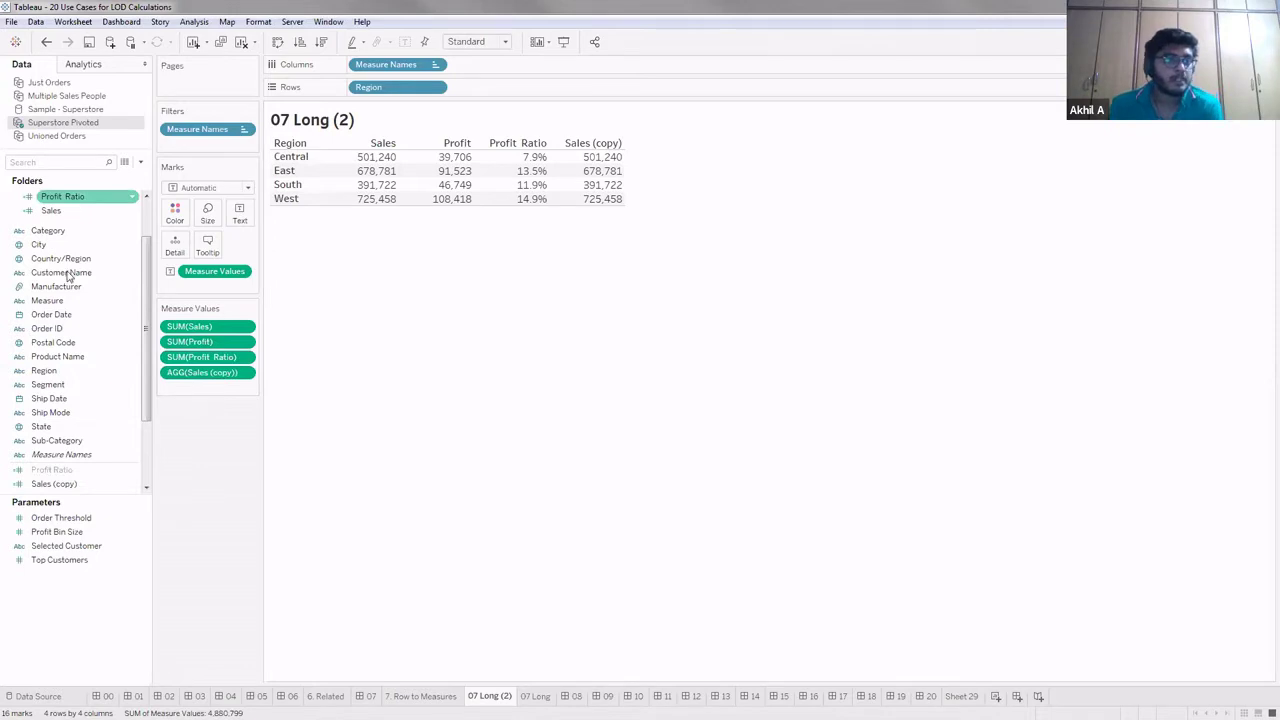
{"action": "scroll", "coordinate": [67, 277], "scroll_direction": "up", "scroll_amount": 1}
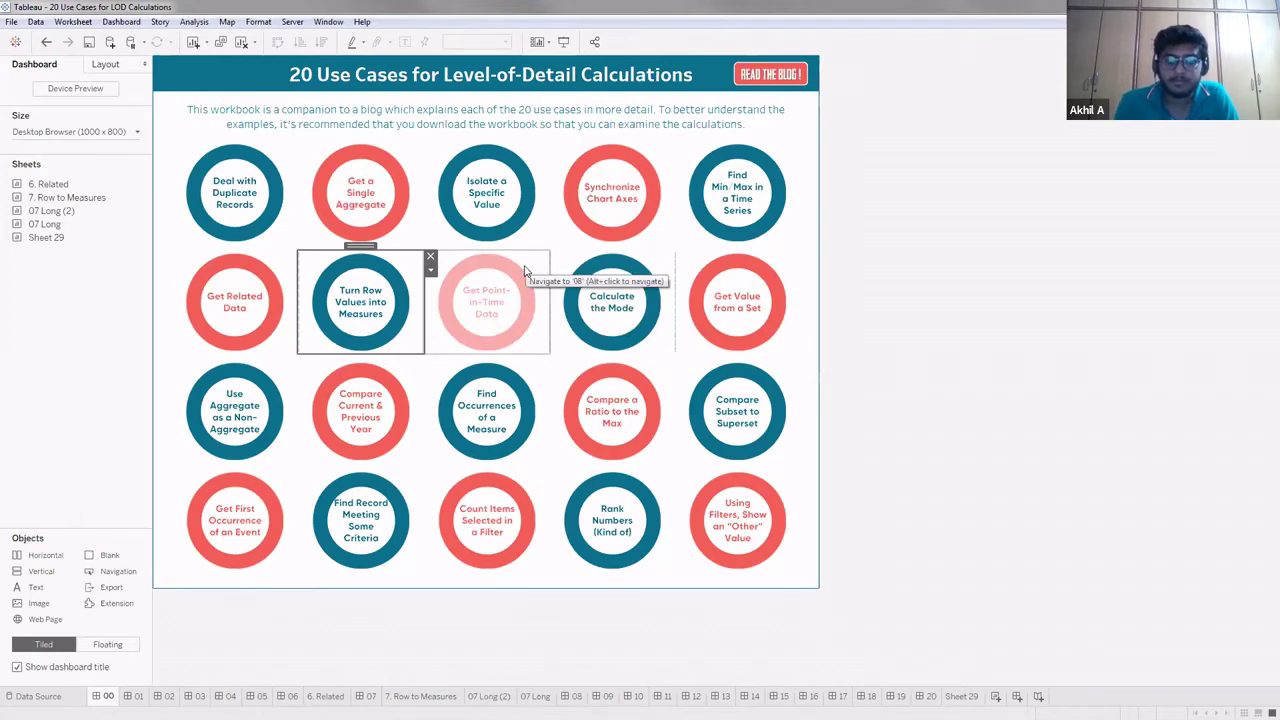
Step: Open the Get Point-in-Time Data use case from the overview dashboard
{"action": "left_click", "coordinate": [525, 270]}
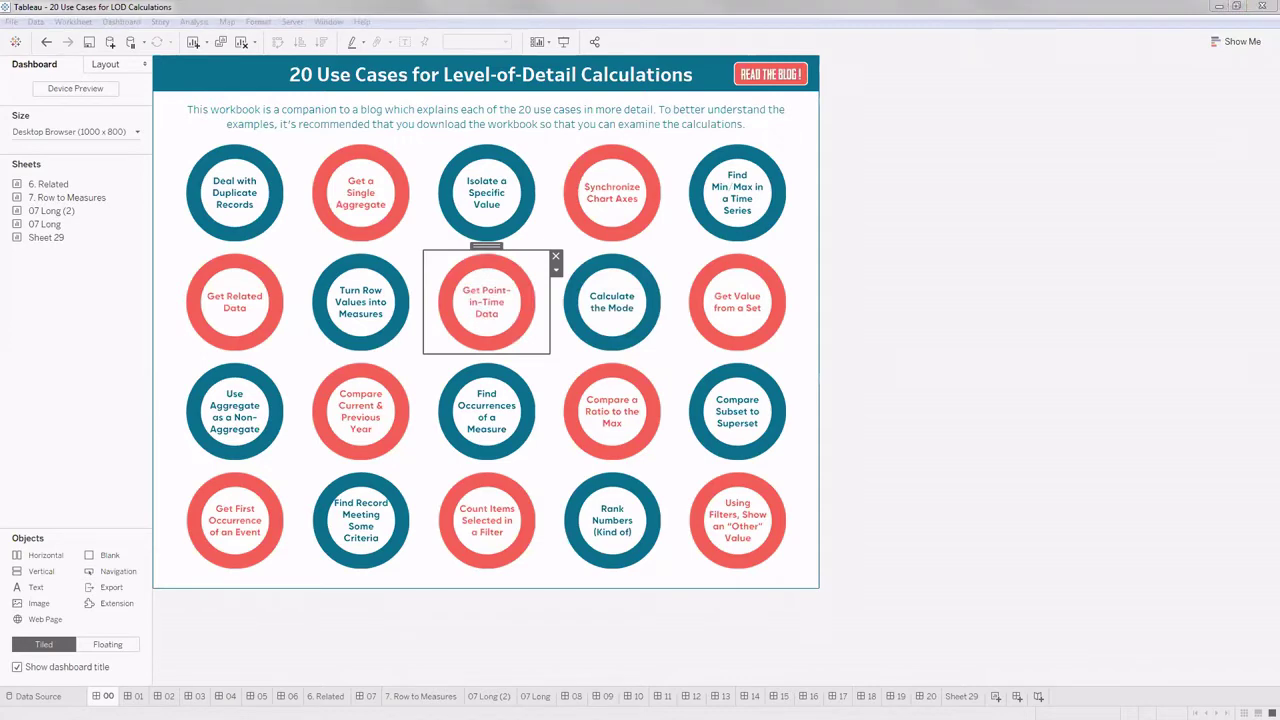
{"action": "left_click", "coordinate": [530, 318]}
{"action": "left_click", "coordinate": [948, 322]}
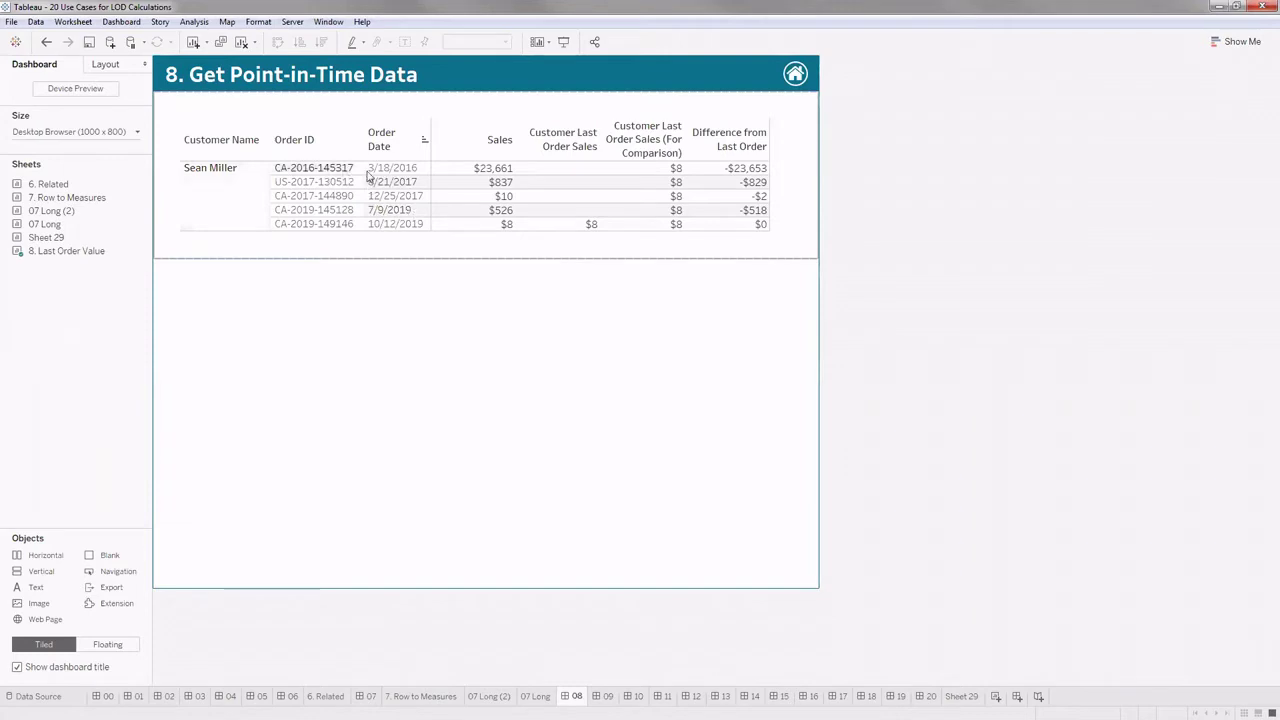
Step: Examine the customer's Sales per order date and the Customer Last Order Sales for the most recent order
{"action": "left_click", "coordinate": [494, 172]}
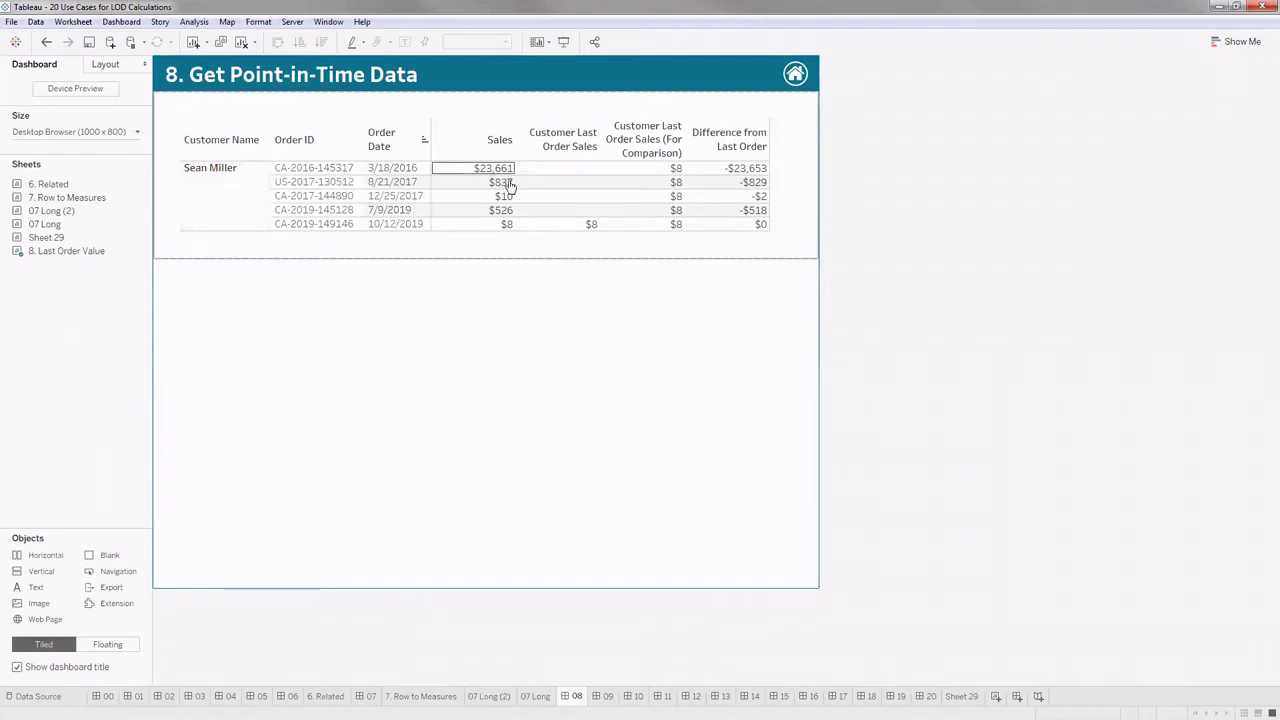
{"action": "left_click", "coordinate": [510, 213]}
{"action": "left_click", "coordinate": [511, 226]}
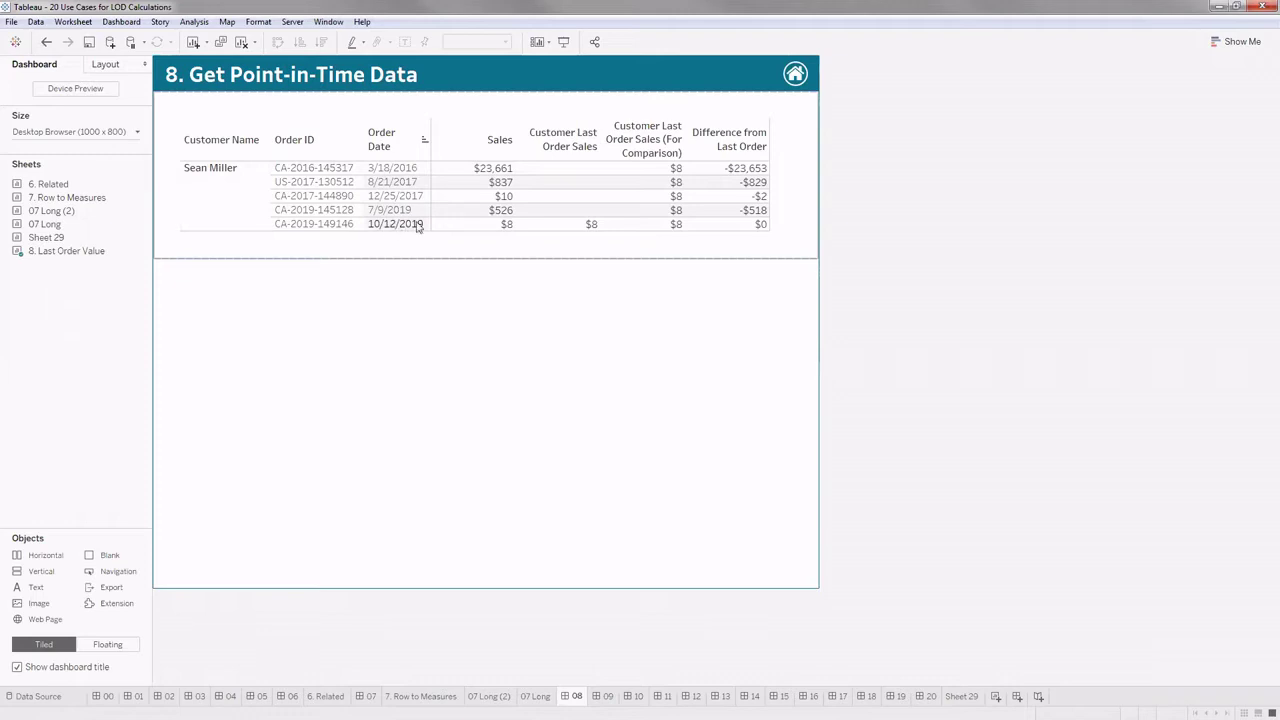
{"action": "left_click", "coordinate": [503, 226]}
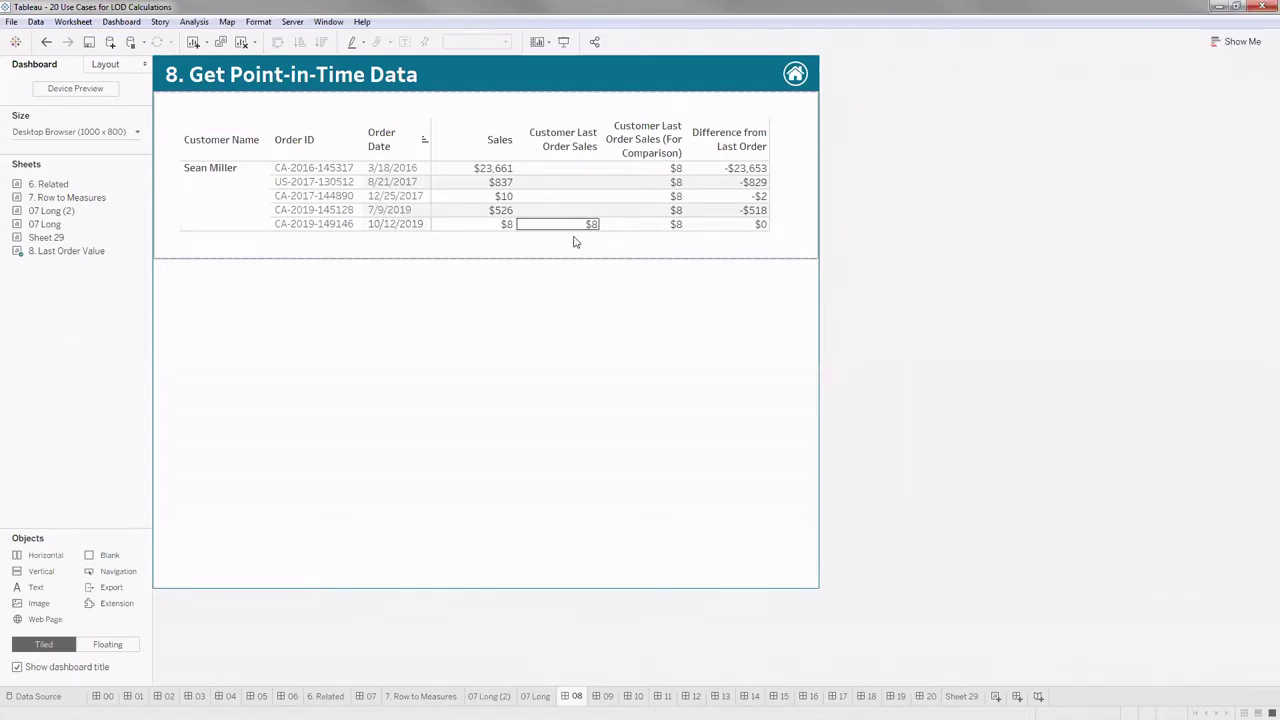
{"action": "left_click", "coordinate": [507, 228]}
{"action": "left_click", "coordinate": [507, 228]}
Step: Go from the dashboard table to its 8. Last Order Value worksheet and collapse the LOD Calcs folder
{"action": "left_click", "coordinate": [812, 120]}
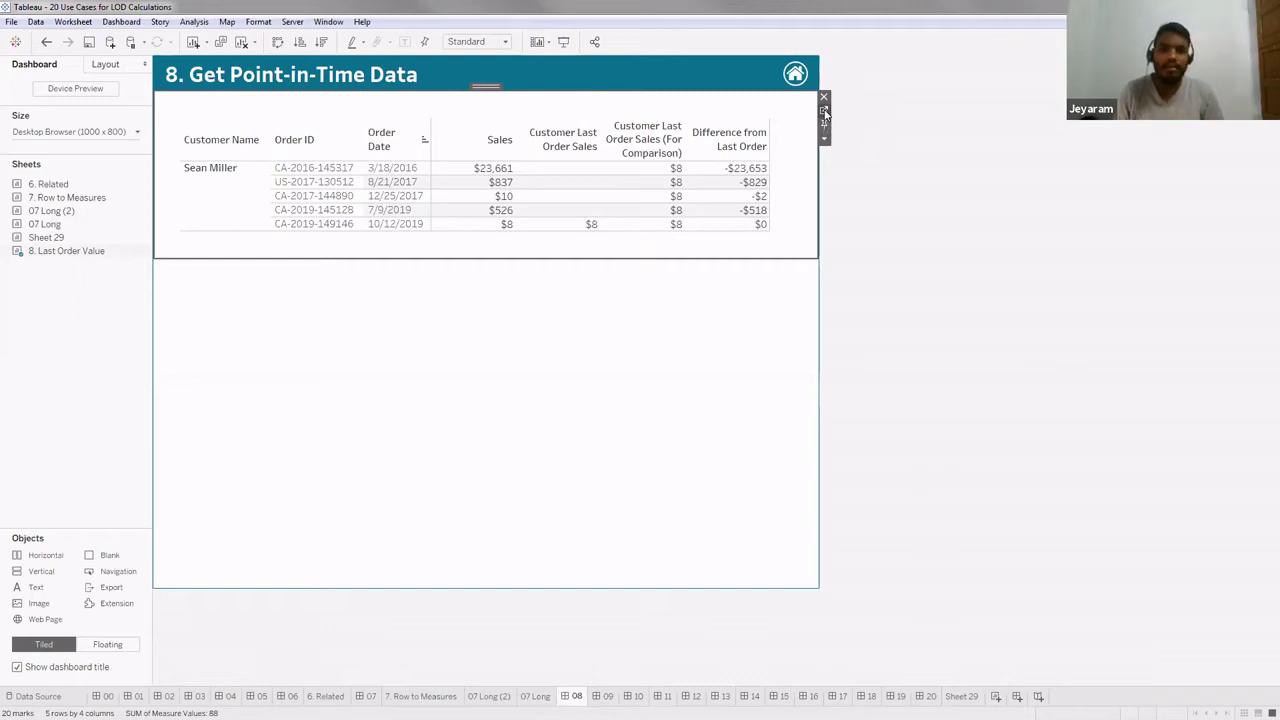
{"action": "left_click", "coordinate": [824, 112]}
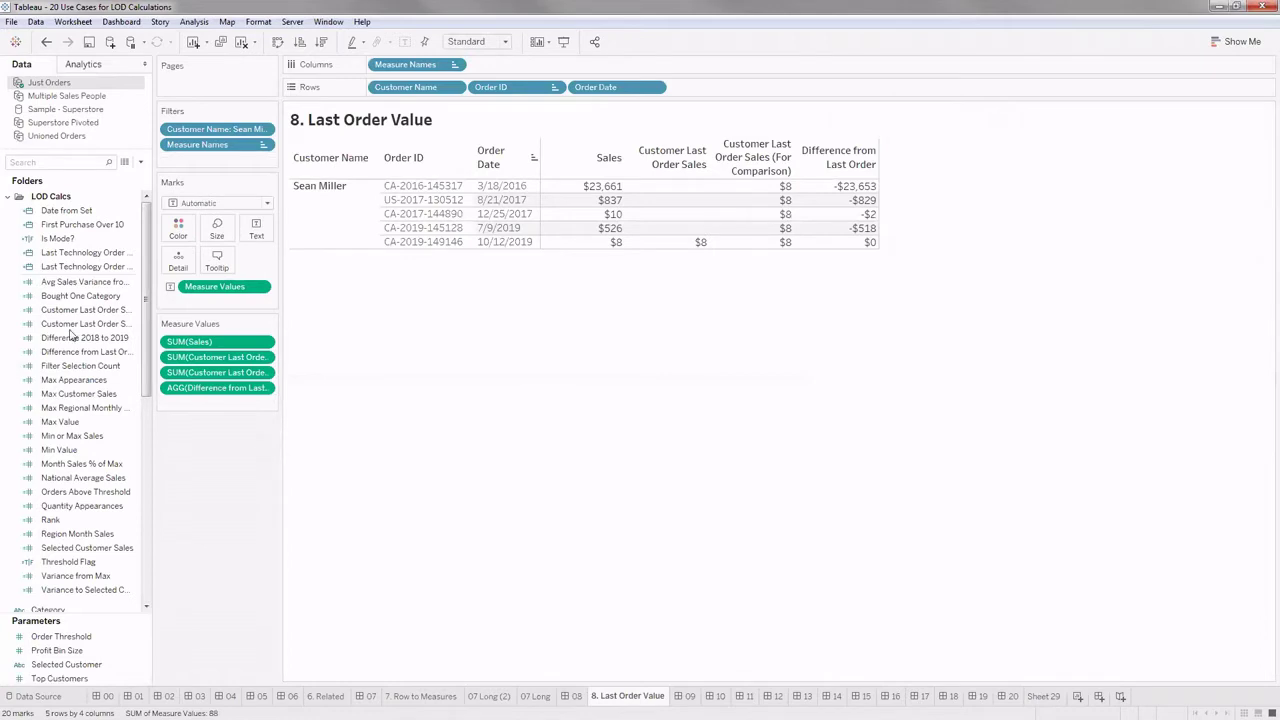
{"action": "left_click", "coordinate": [8, 199]}
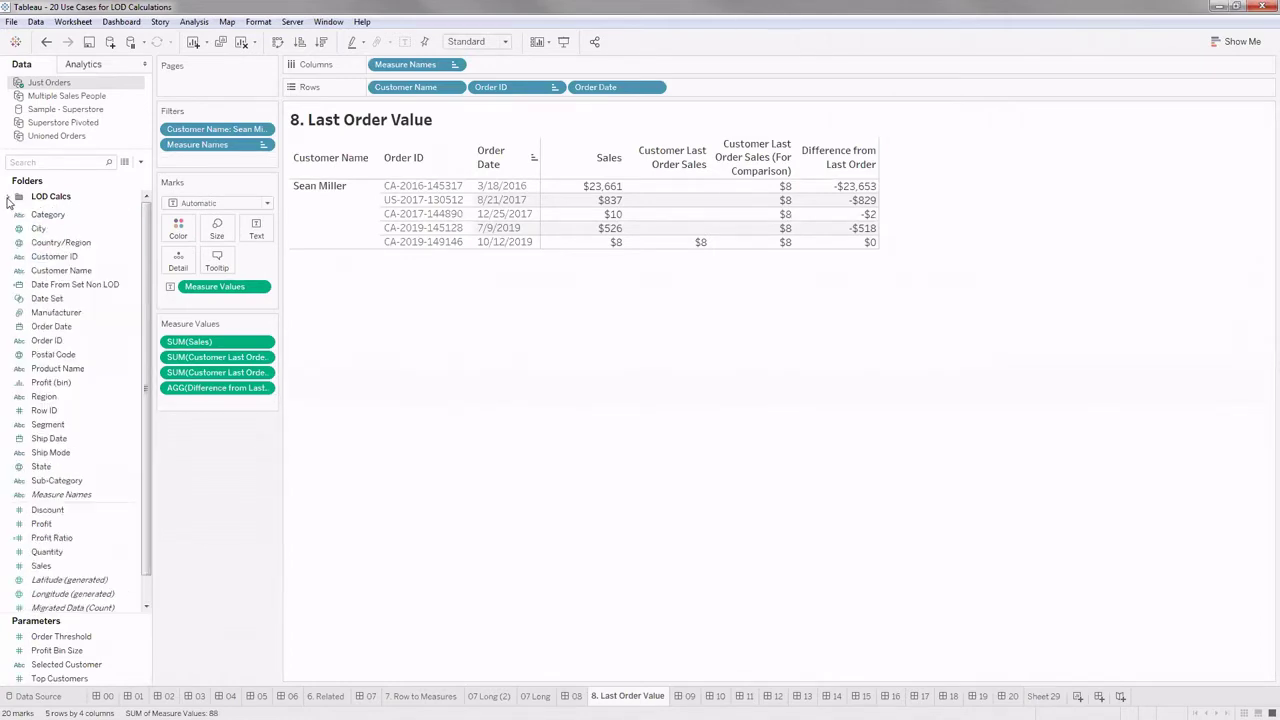
Step: Open the Customer Last Order Sales calculation from the expanded LOD Calcs folder in a widened data pane and enlarge its formula text
{"action": "left_click", "coordinate": [8, 199]}
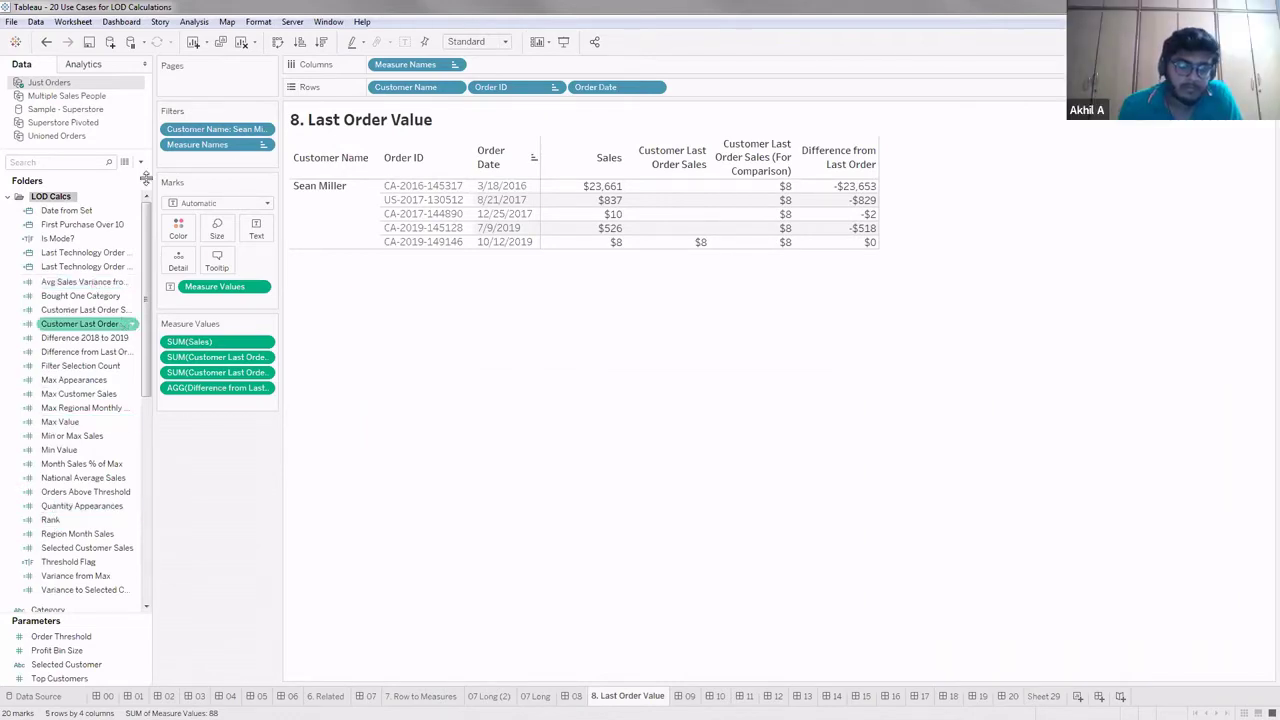
{"action": "left_click_drag", "start_coordinate": [243, 192], "coordinate": [270, 192]}
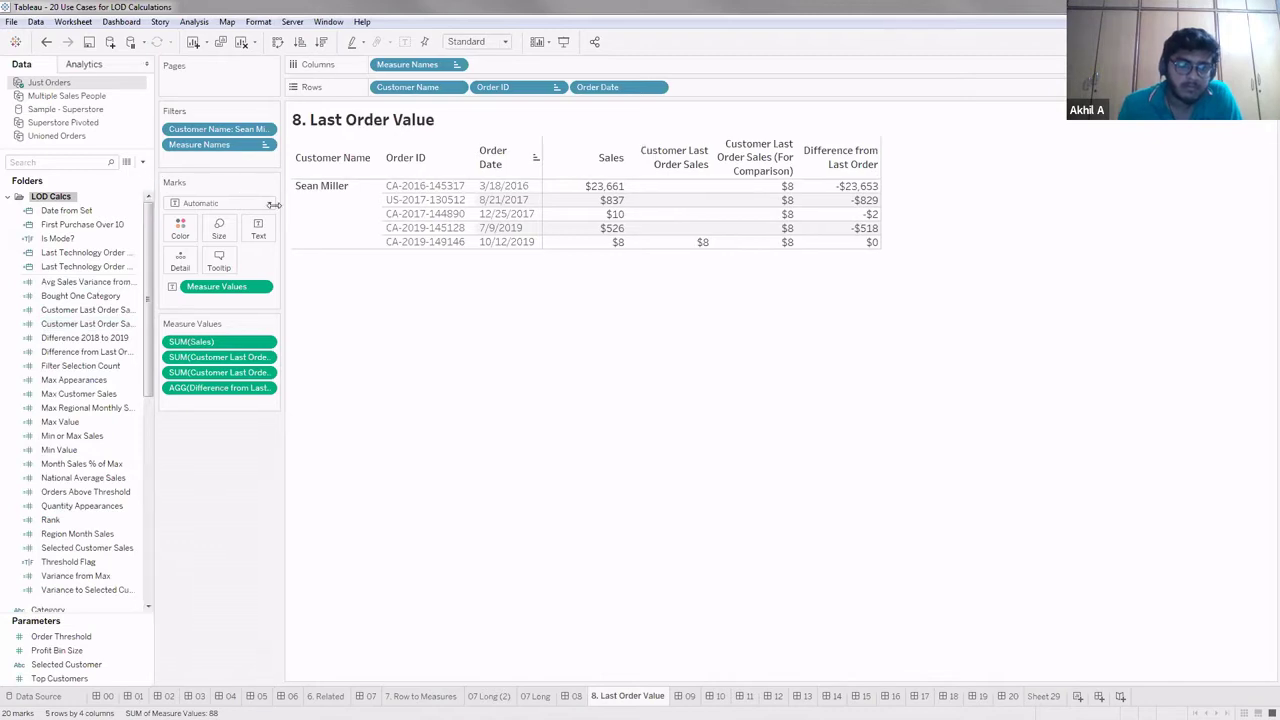
{"action": "right_click", "coordinate": [105, 310]}
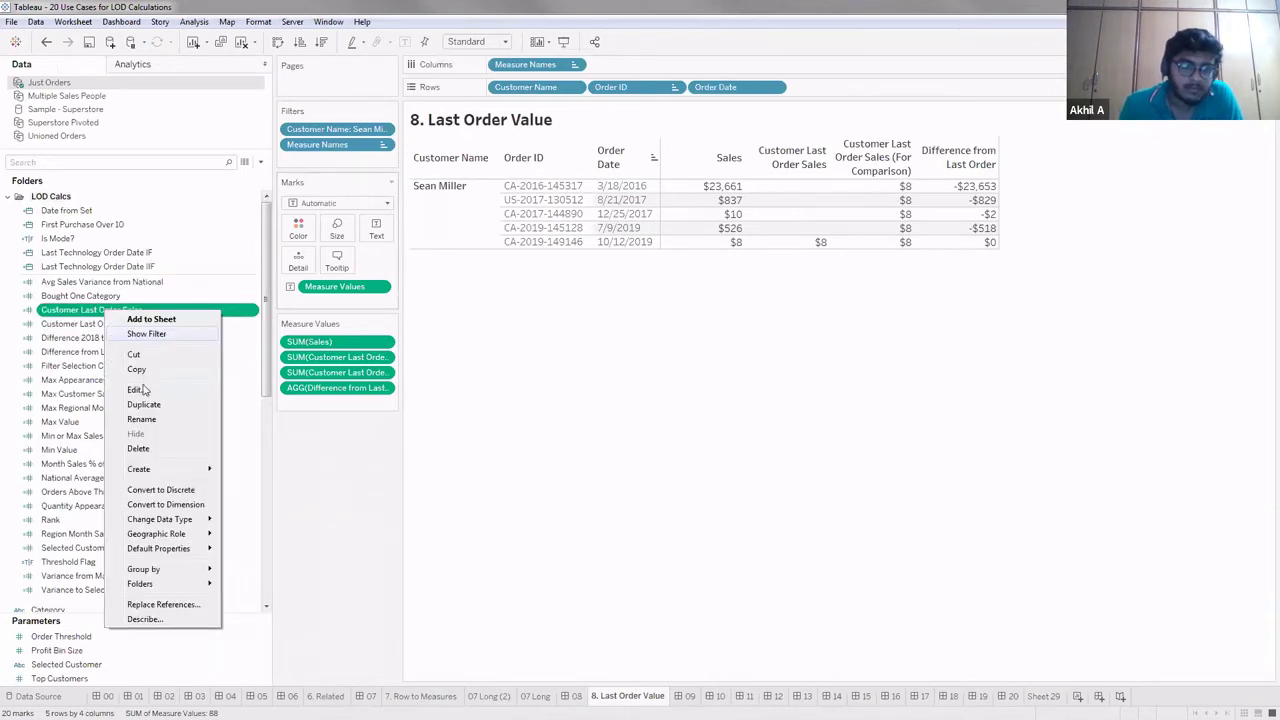
{"action": "key", "text": "Return"}
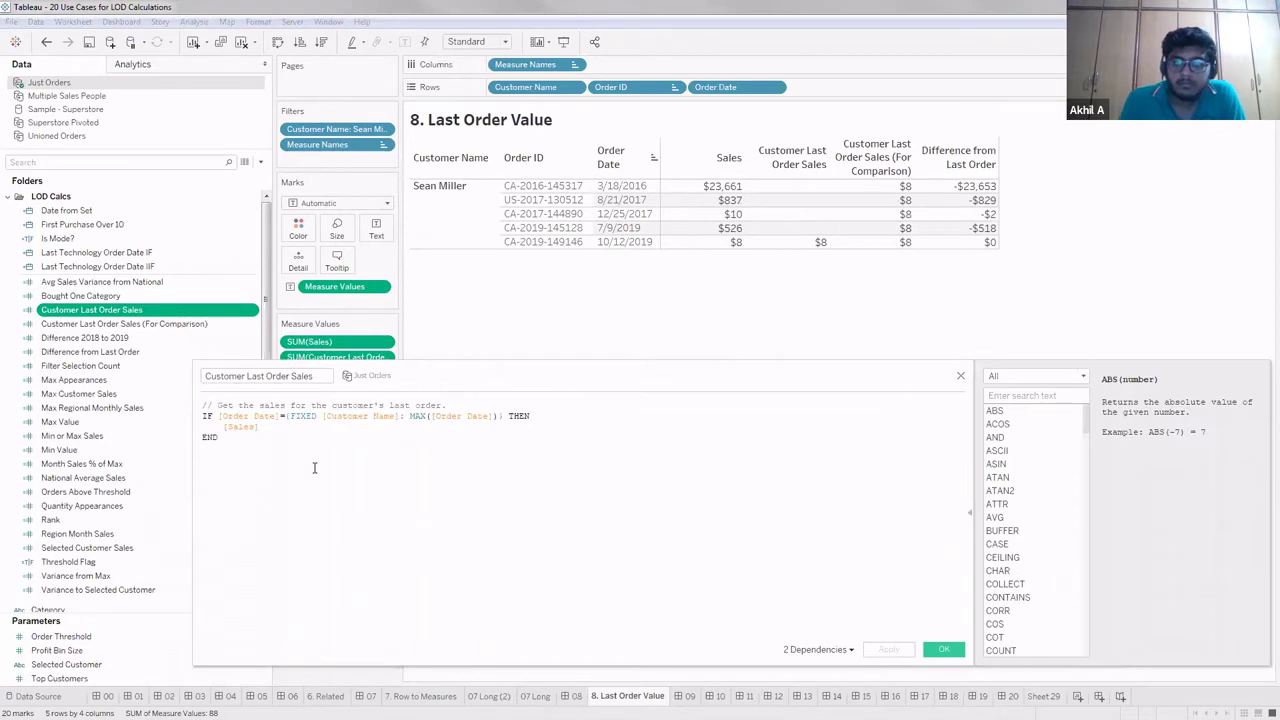
{"action": "key", "text": "ctrl+a"}
{"action": "scroll", "coordinate": [318, 481], "scroll_direction": "up", "scroll_amount": 2}
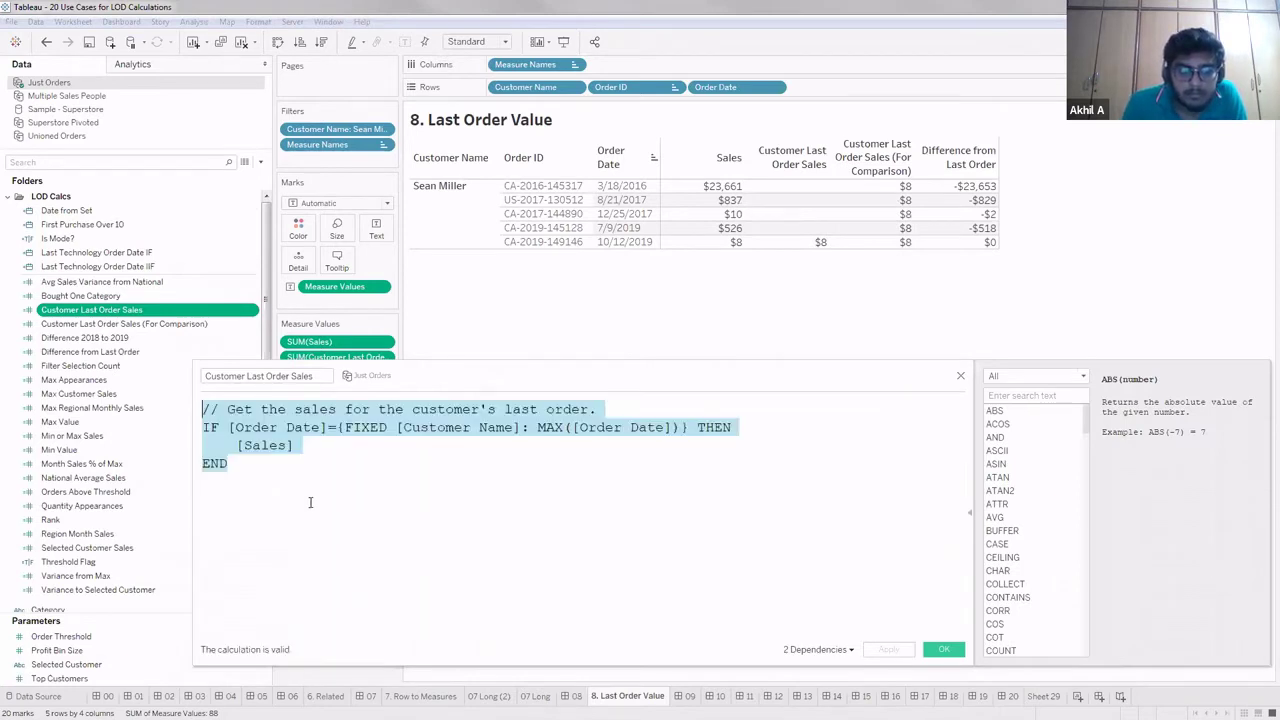
{"action": "scroll", "coordinate": [316, 486], "scroll_direction": "up", "scroll_amount": 3}
{"action": "left_click", "coordinate": [544, 472]}
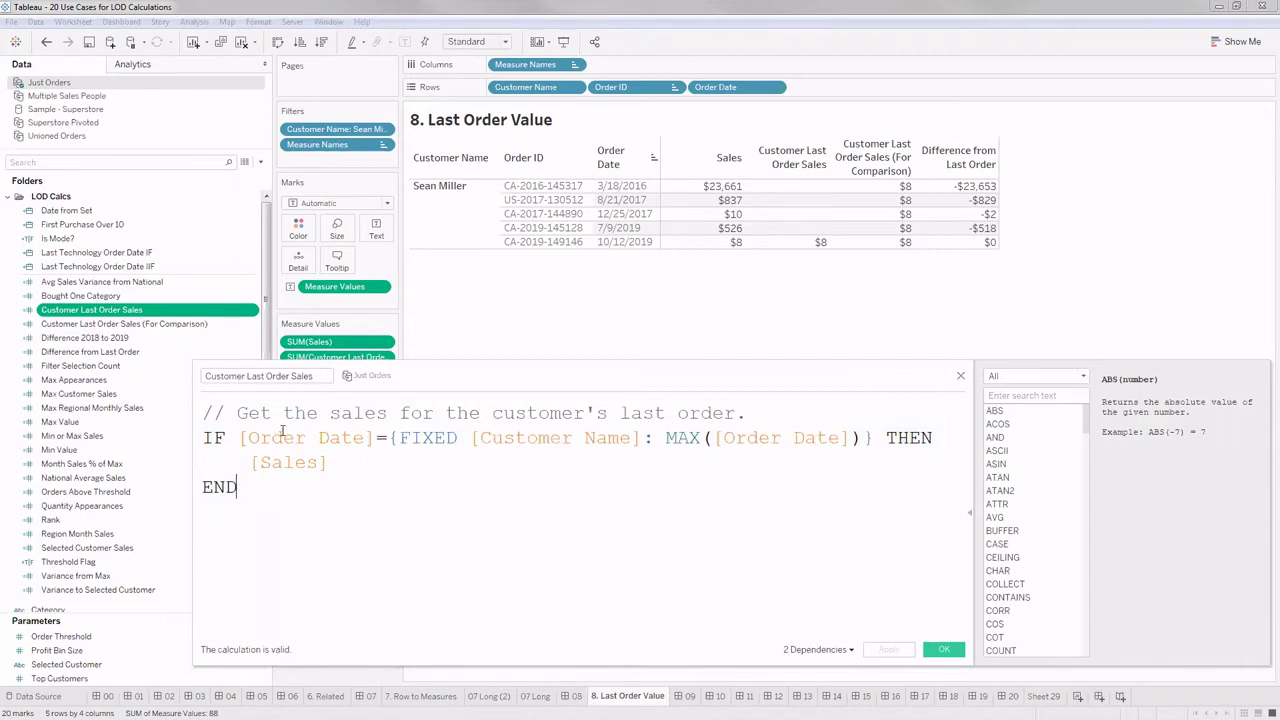
Step: Examine the formula's condition, first [Order Date] and the whole {FIXED [Customer Name]: MAX([Order Date])} expression it is compared with
{"action": "double_click", "coordinate": [325, 440]}
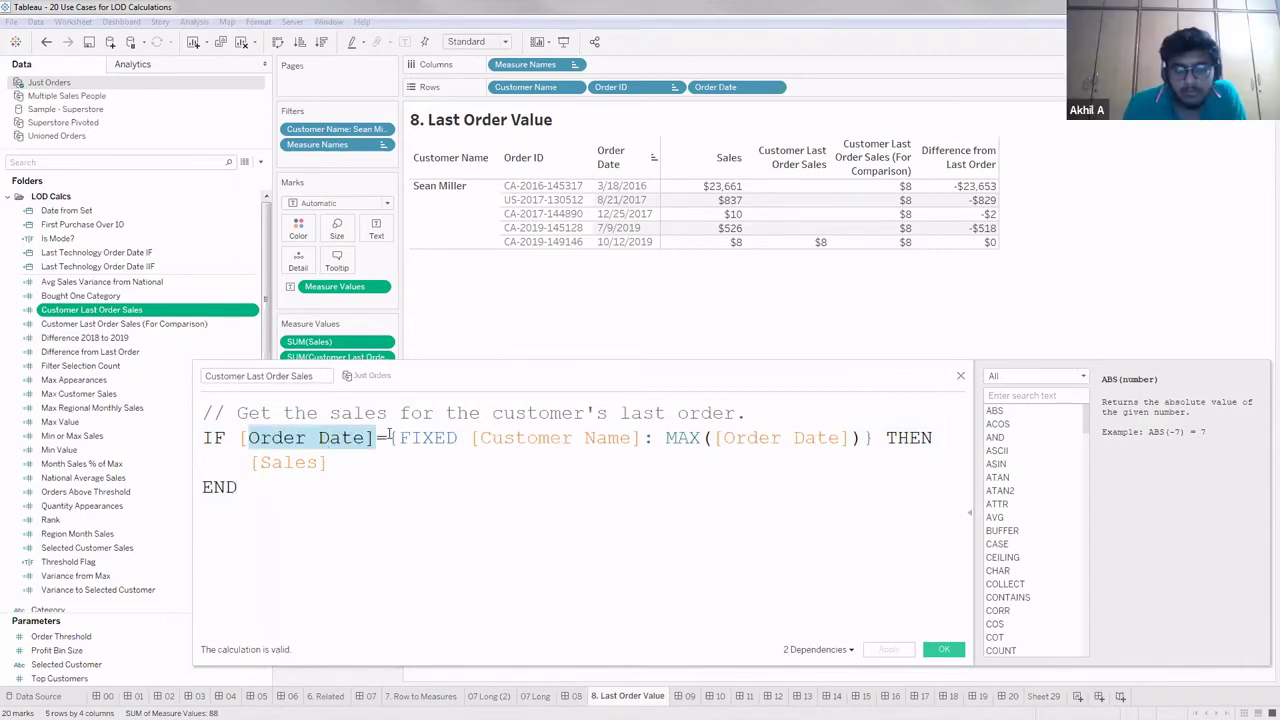
{"action": "left_click", "coordinate": [390, 440]}
{"action": "left_click_drag", "start_coordinate": [390, 438], "coordinate": [433, 438]}
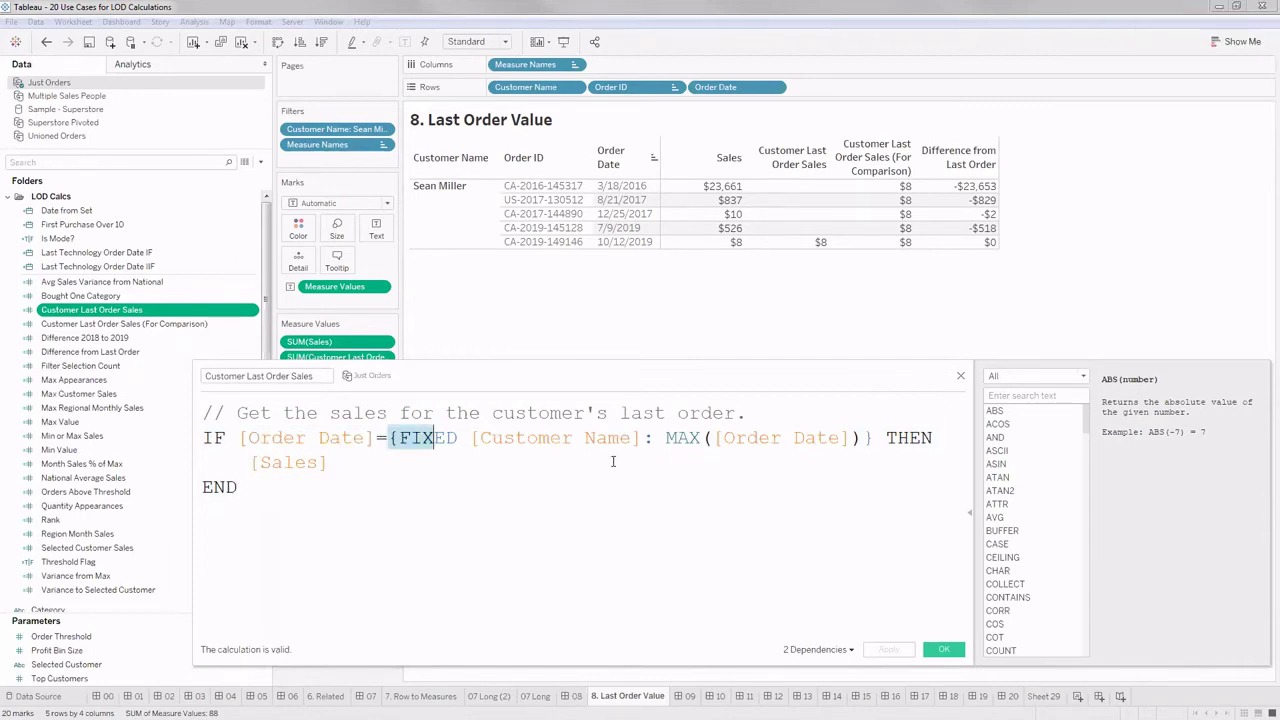
{"action": "left_click", "coordinate": [716, 456], "text": "shift"}
{"action": "left_click", "coordinate": [850, 440], "text": "shift"}
{"action": "key", "text": "shift+Right"}
{"action": "key", "text": "shift+Right"}
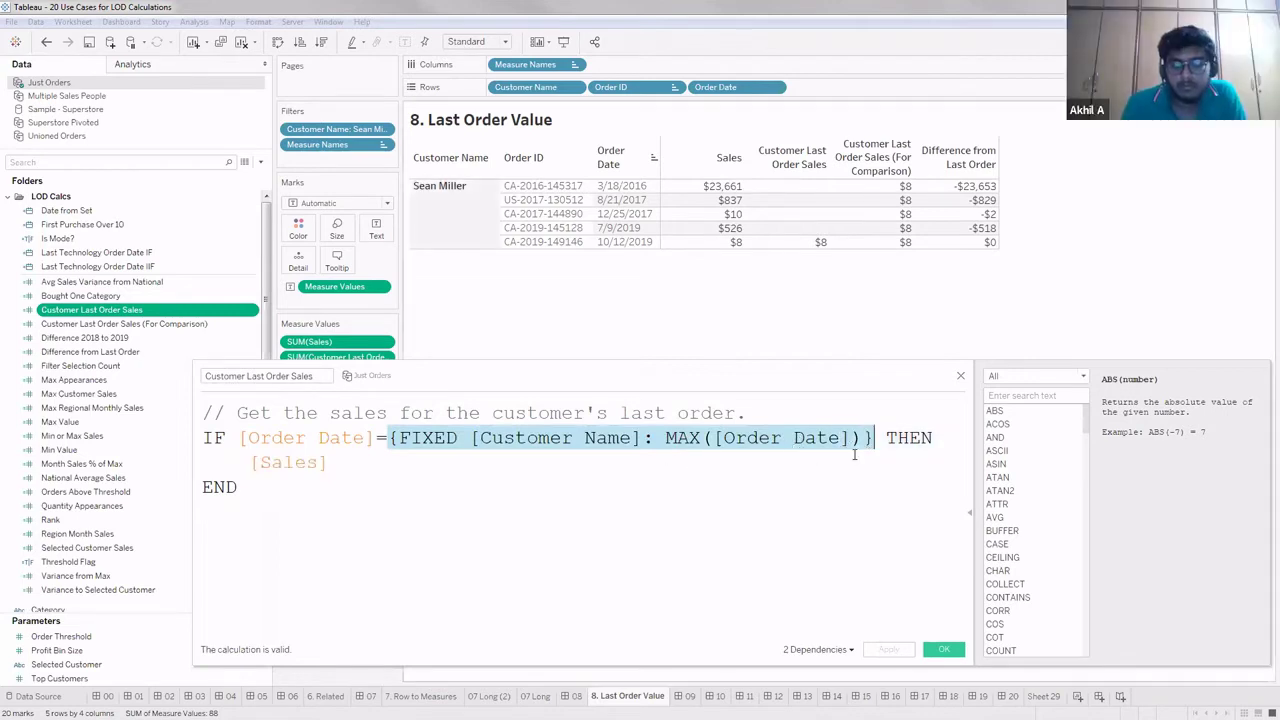
Step: Review how a matching Order Date returns [Sales] in the Customer Last Order Sales formula and close the calculation
{"action": "left_click", "coordinate": [238, 487]}
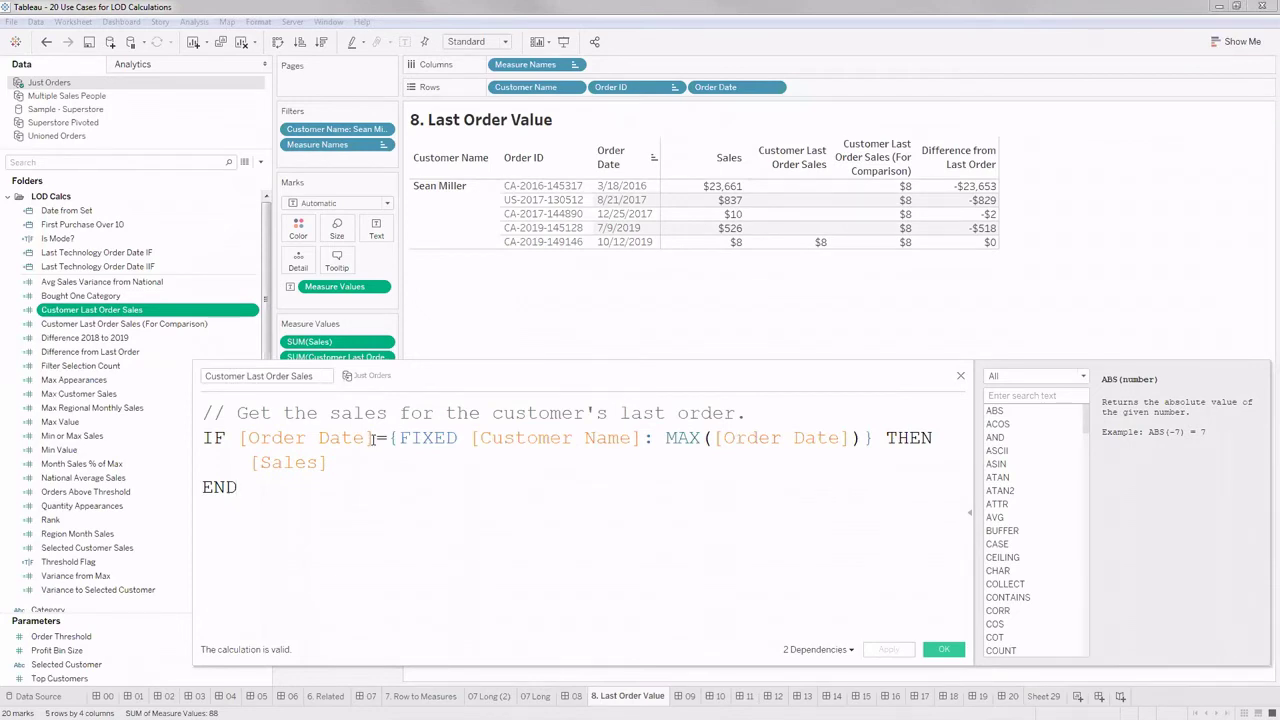
{"action": "left_click_drag", "start_coordinate": [373, 440], "coordinate": [243, 432]}
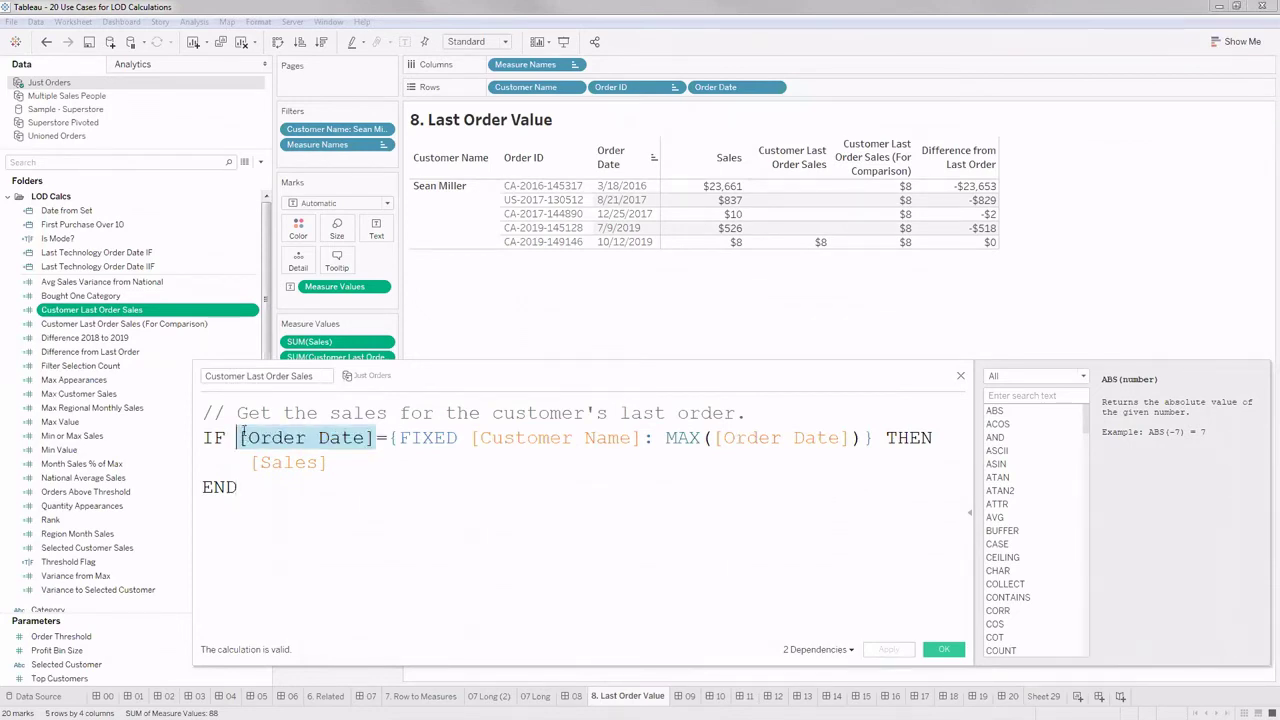
{"action": "left_click", "coordinate": [322, 463]}
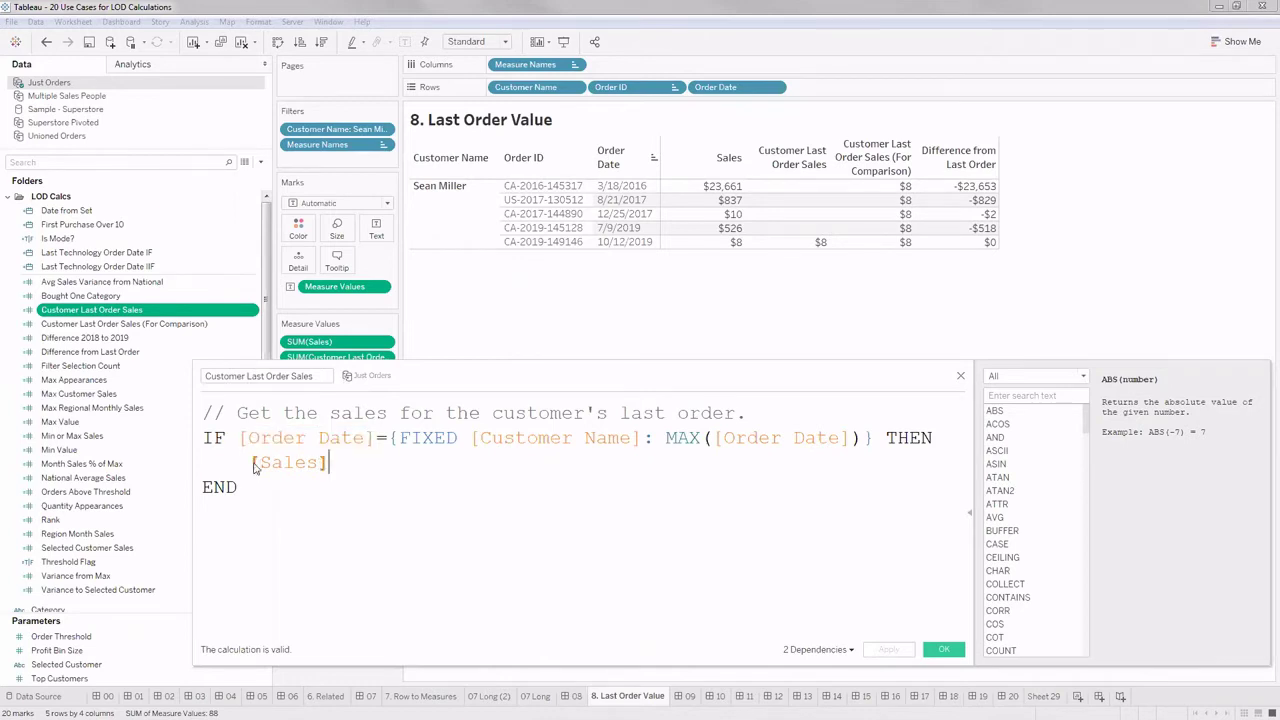
{"action": "left_click", "coordinate": [252, 463], "text": "shift"}
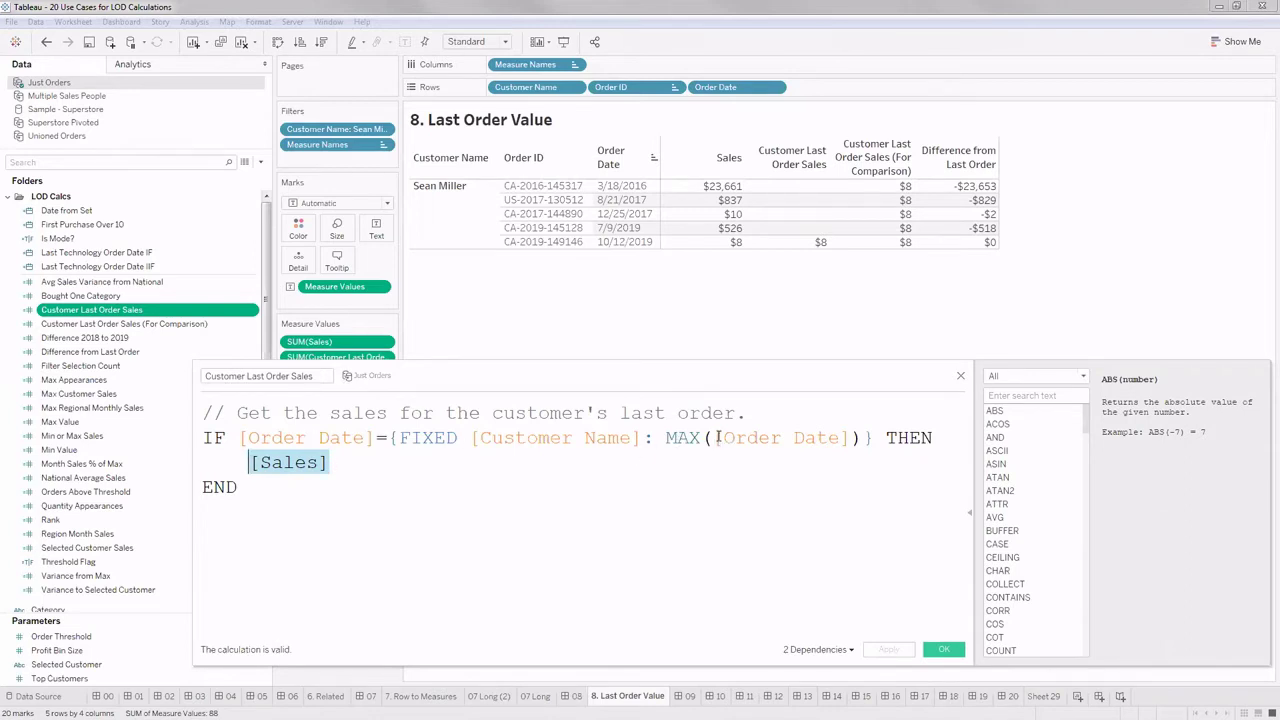
{"action": "left_click", "coordinate": [310, 487]}
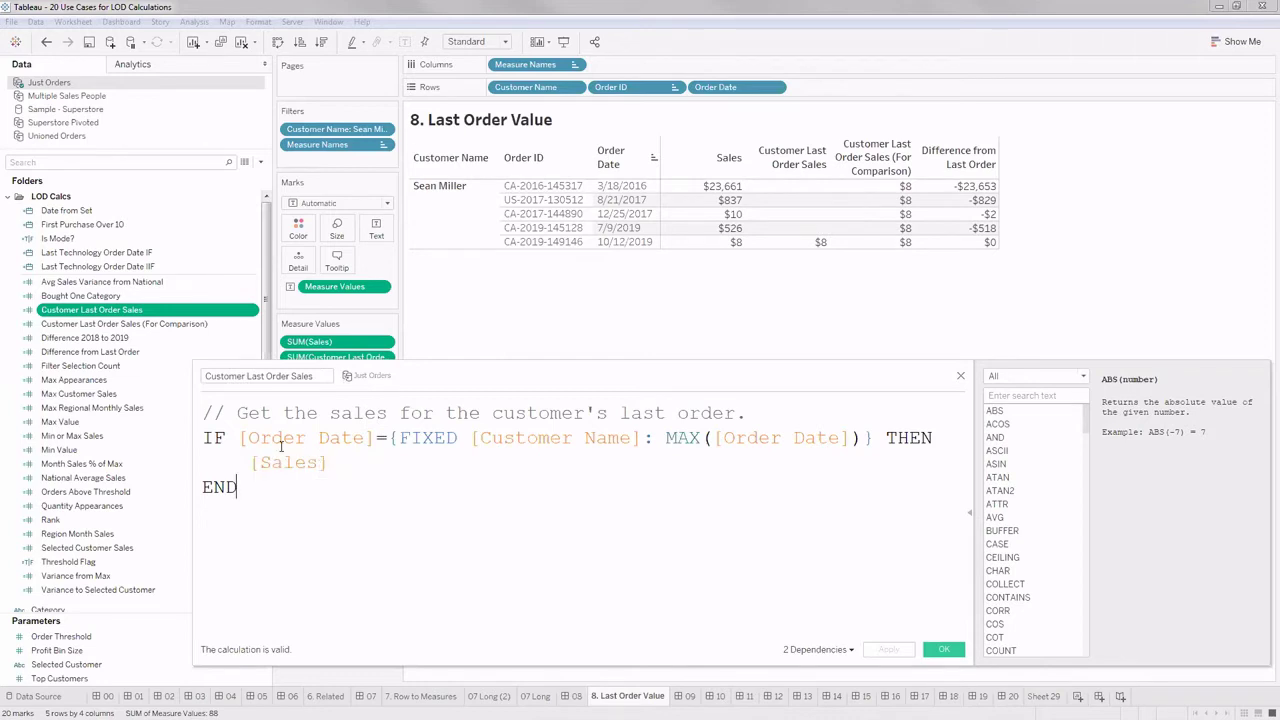
{"action": "left_click", "coordinate": [940, 650]}
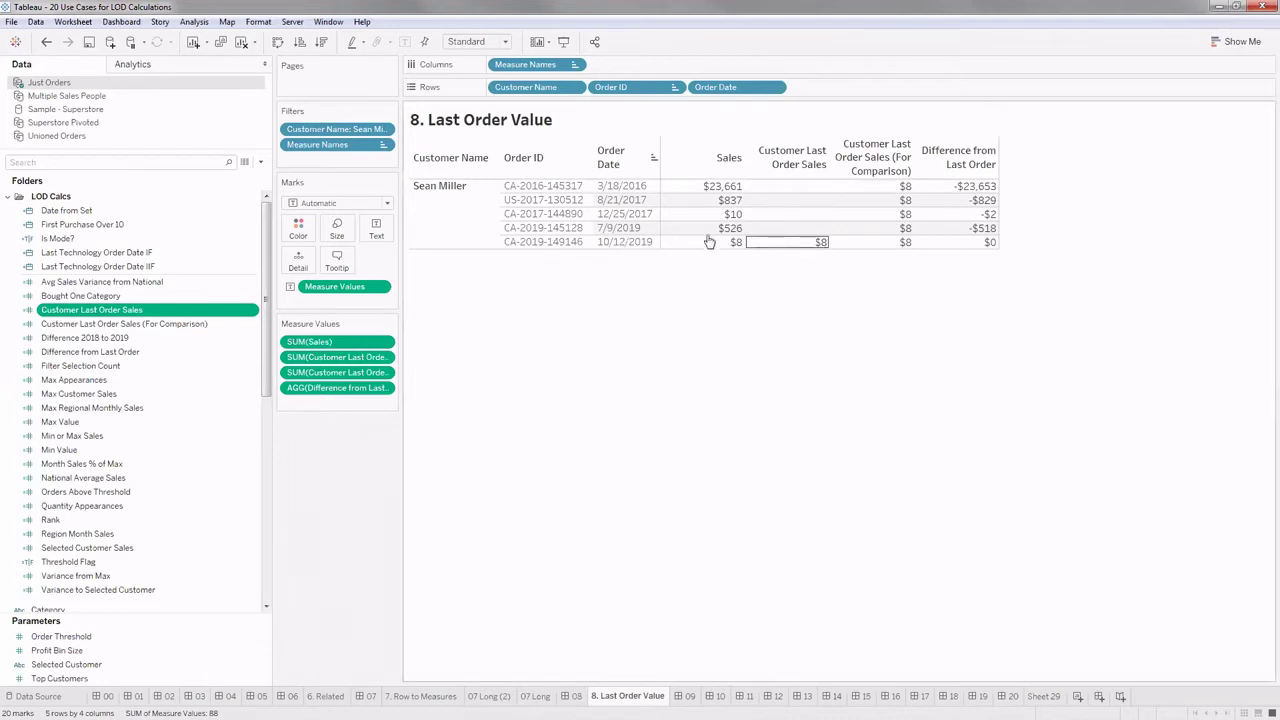
Step: Open the Customer Last Order Sales (For Comparison) calculation and enlarge its formula text
{"action": "left_click", "coordinate": [188, 324]}
{"action": "right_click", "coordinate": [188, 324]}
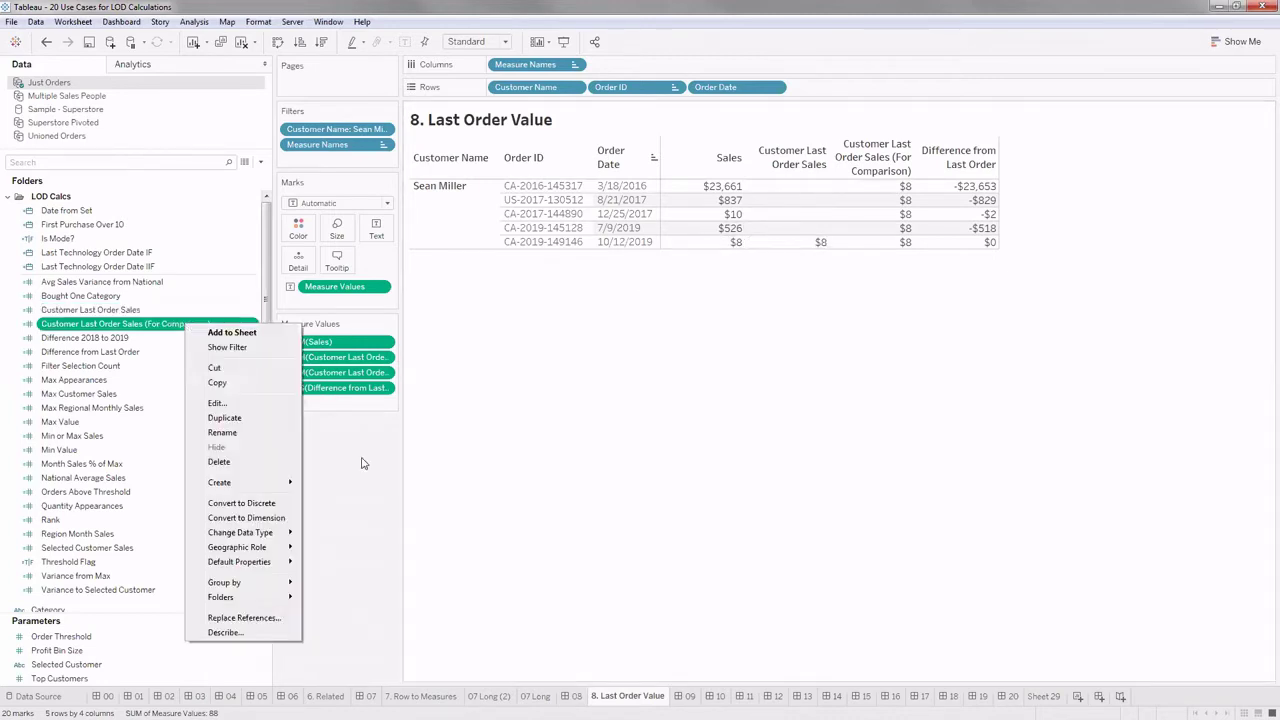
{"action": "left_click", "coordinate": [885, 290]}
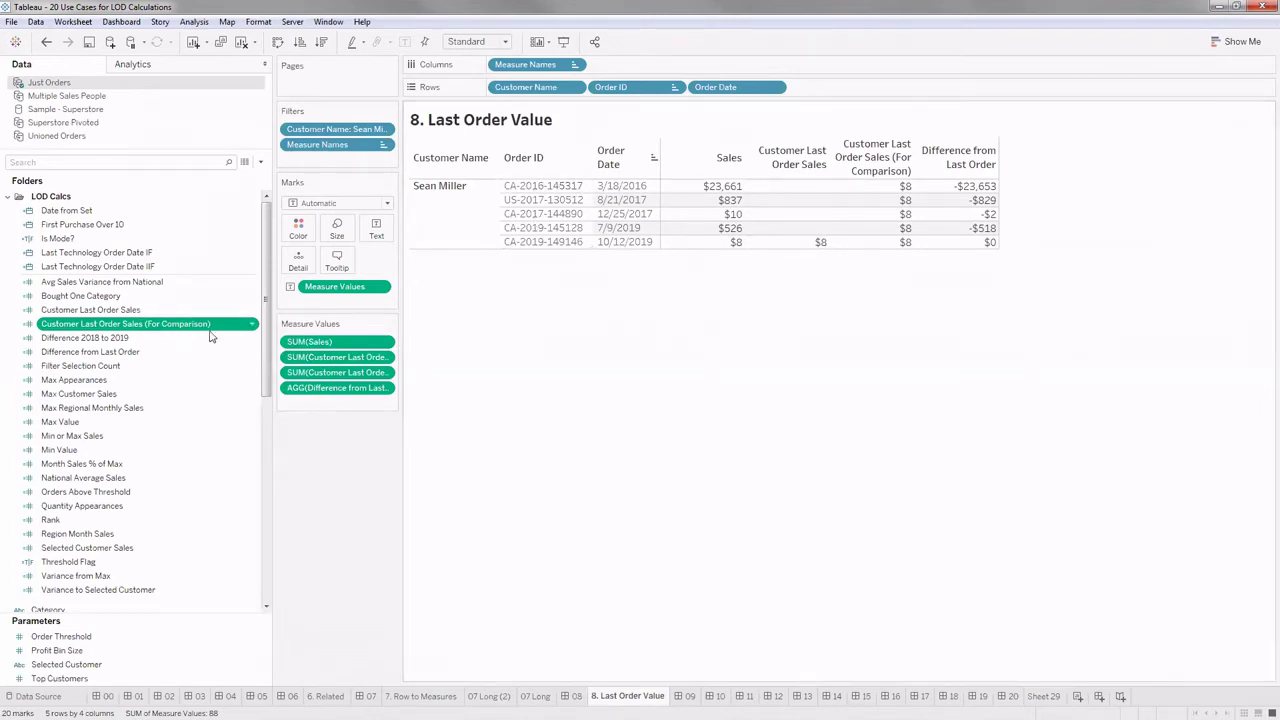
{"action": "right_click", "coordinate": [172, 326]}
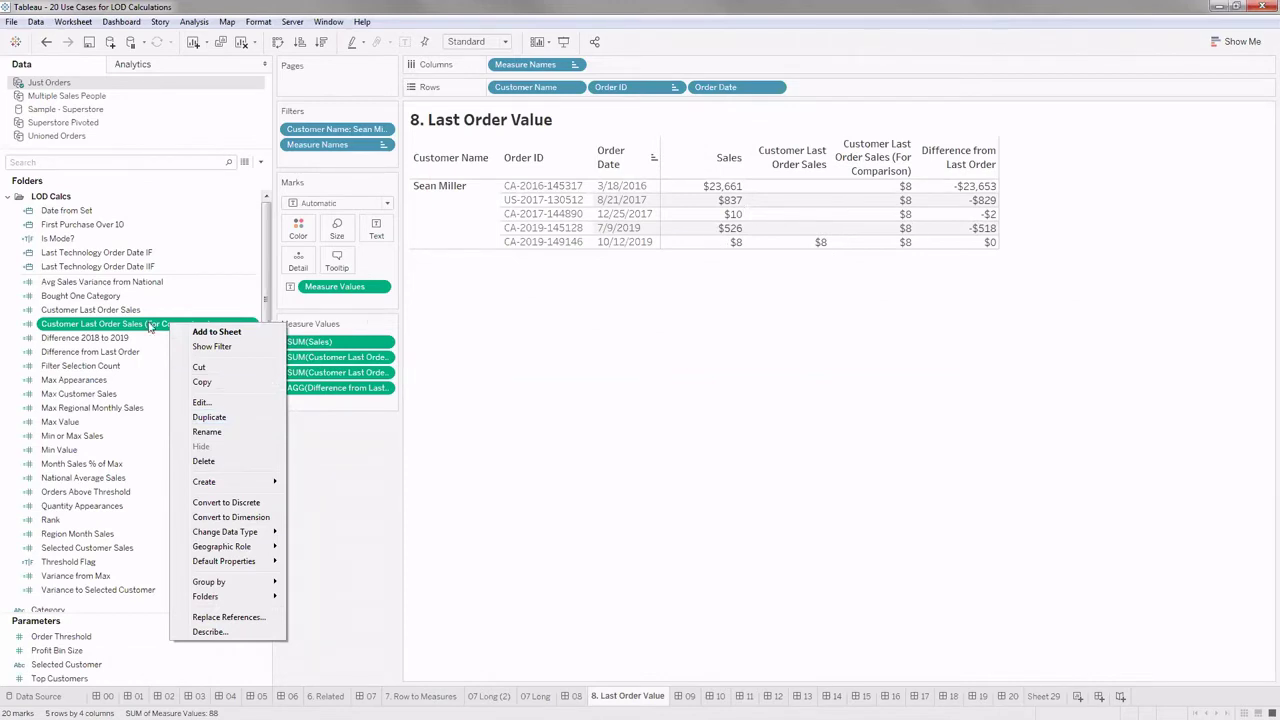
{"action": "left_click", "coordinate": [221, 404]}
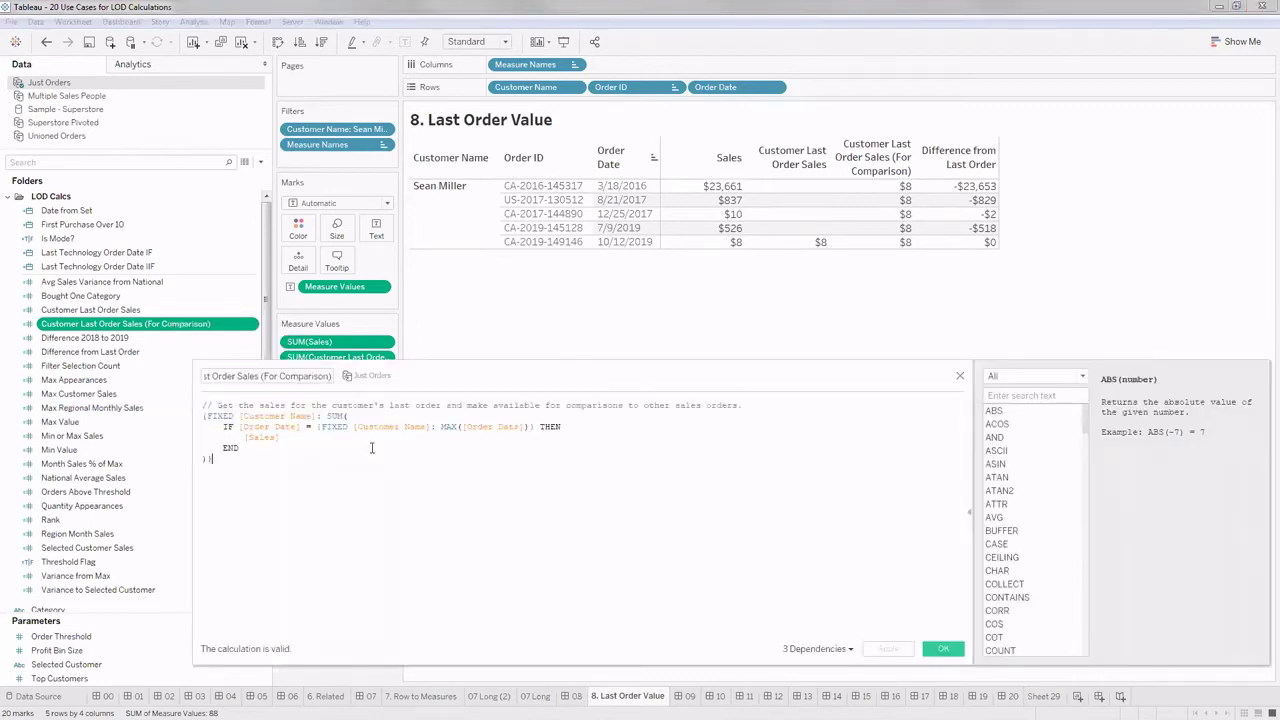
{"action": "scroll", "coordinate": [371, 447], "scroll_direction": "up", "scroll_amount": 3}
Step: Examine the outer FIXED [Customer Name] expression, the nested IF block and the SUM wrapped around it, and close the calculation
{"action": "left_click_drag", "start_coordinate": [420, 432], "coordinate": [232, 432]}
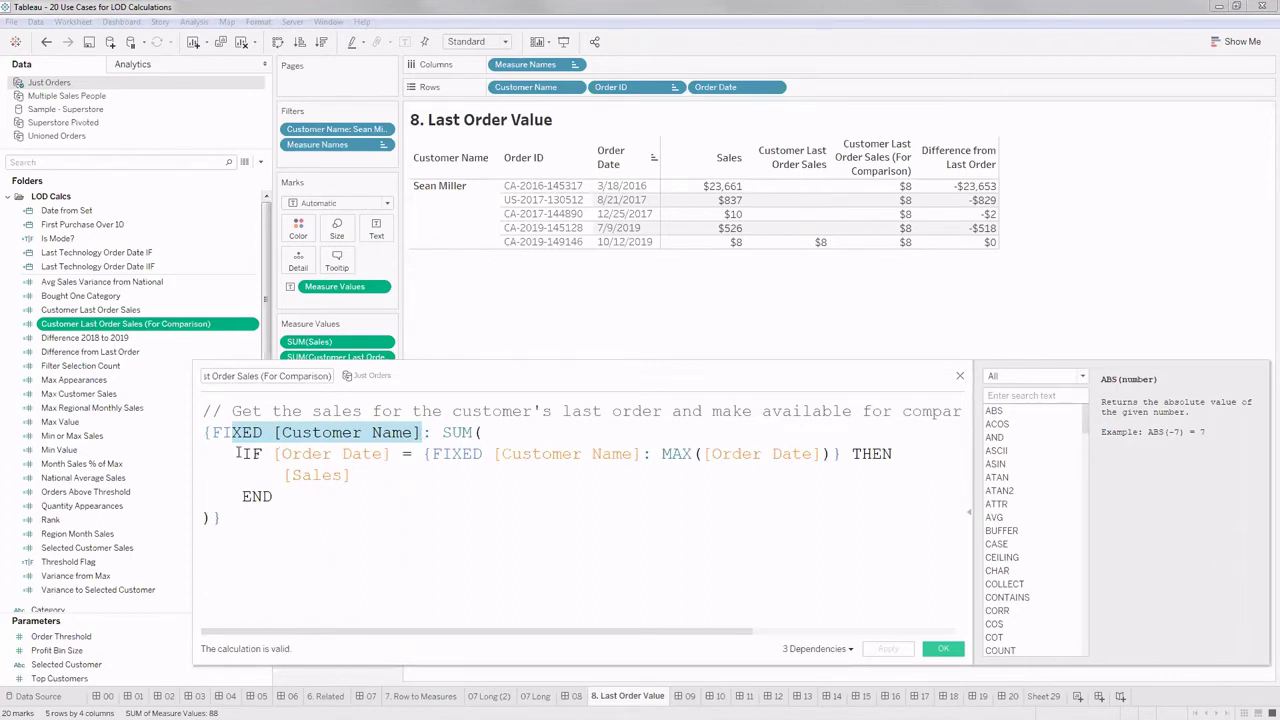
{"action": "double_click", "coordinate": [245, 454]}
{"action": "left_click", "coordinate": [298, 490], "text": "shift"}
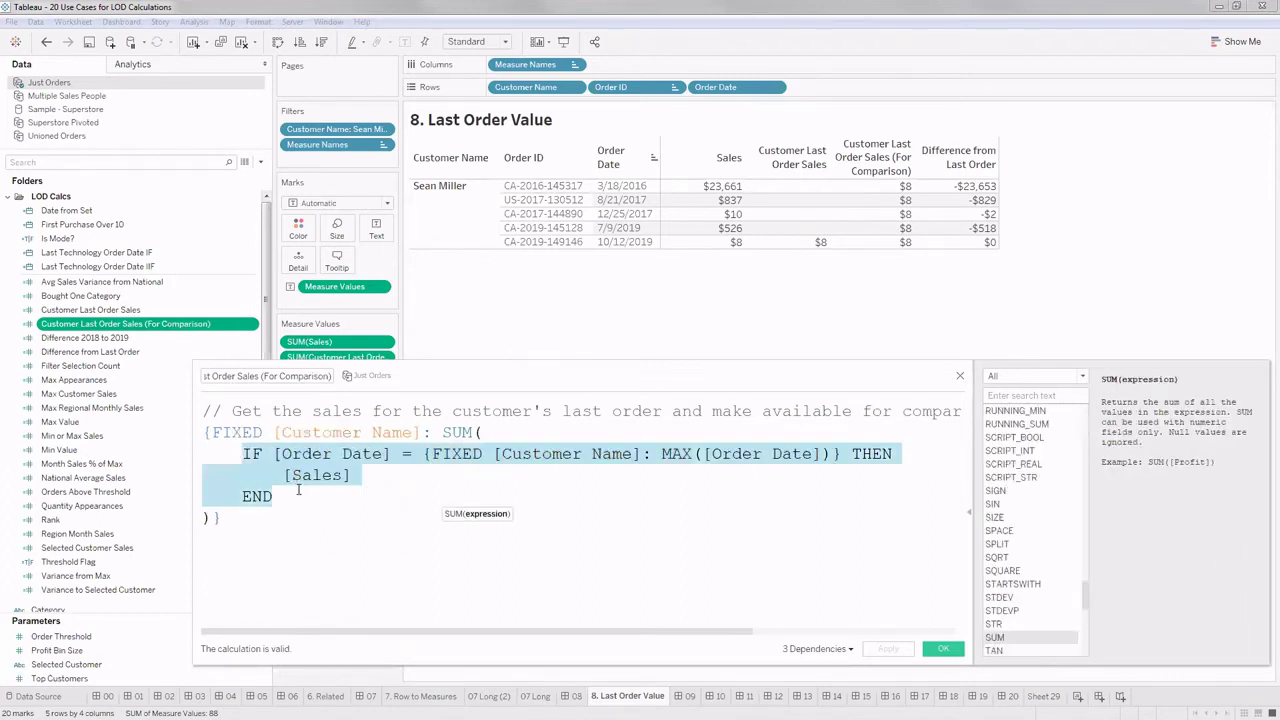
{"action": "double_click", "coordinate": [470, 432]}
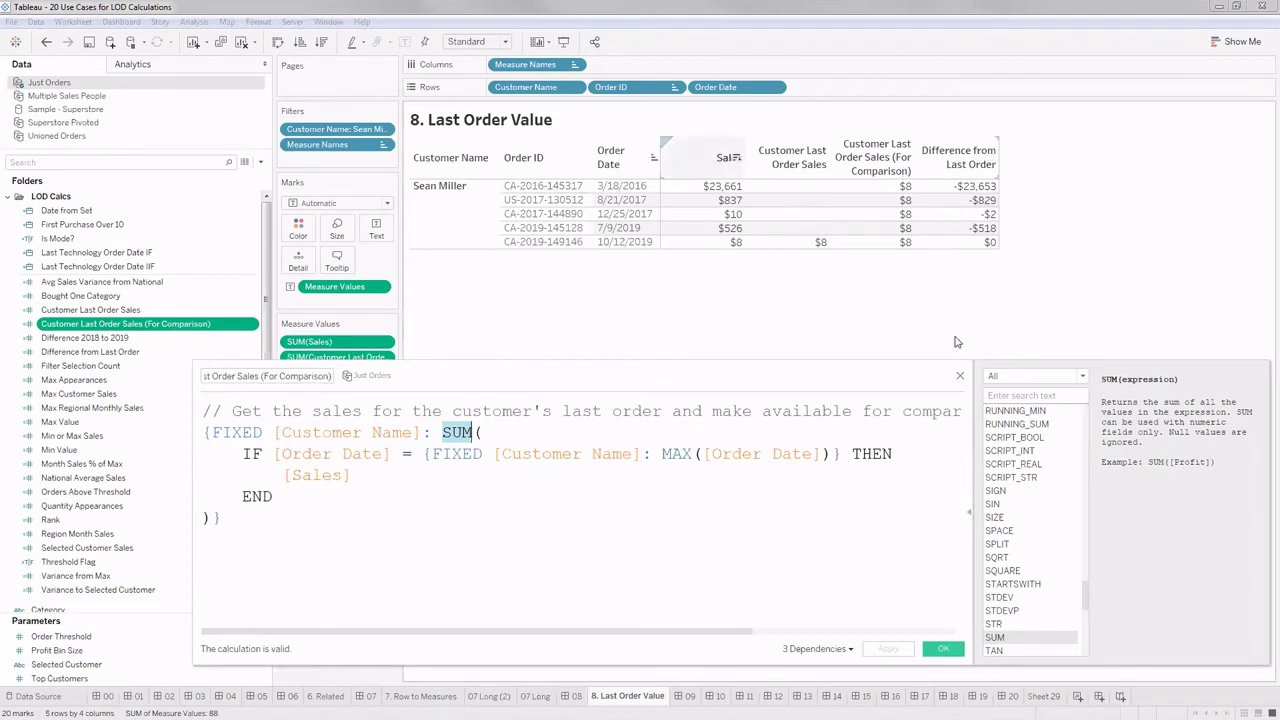
{"action": "left_click", "coordinate": [944, 650]}
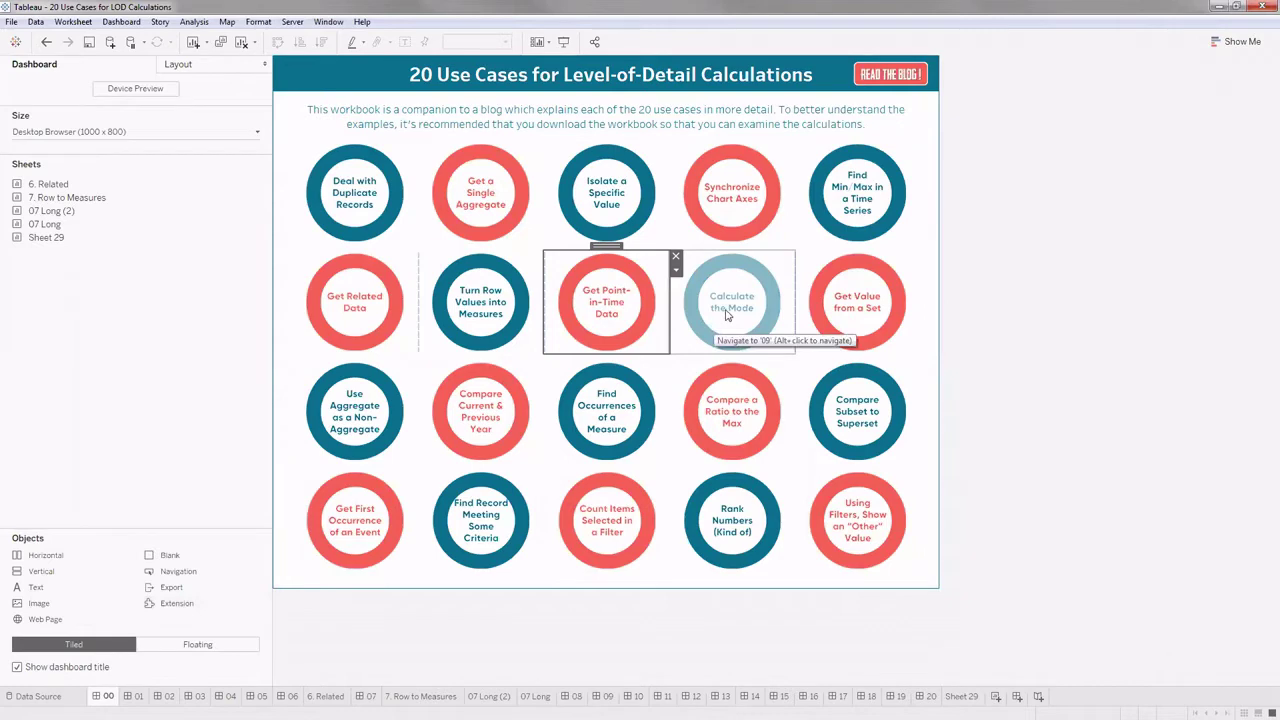
Step: Open the Calculate the Mode use case from the overview dashboard and go to its All Orders worksheet, 9. Mode Detail
{"action": "left_click", "coordinate": [727, 315]}
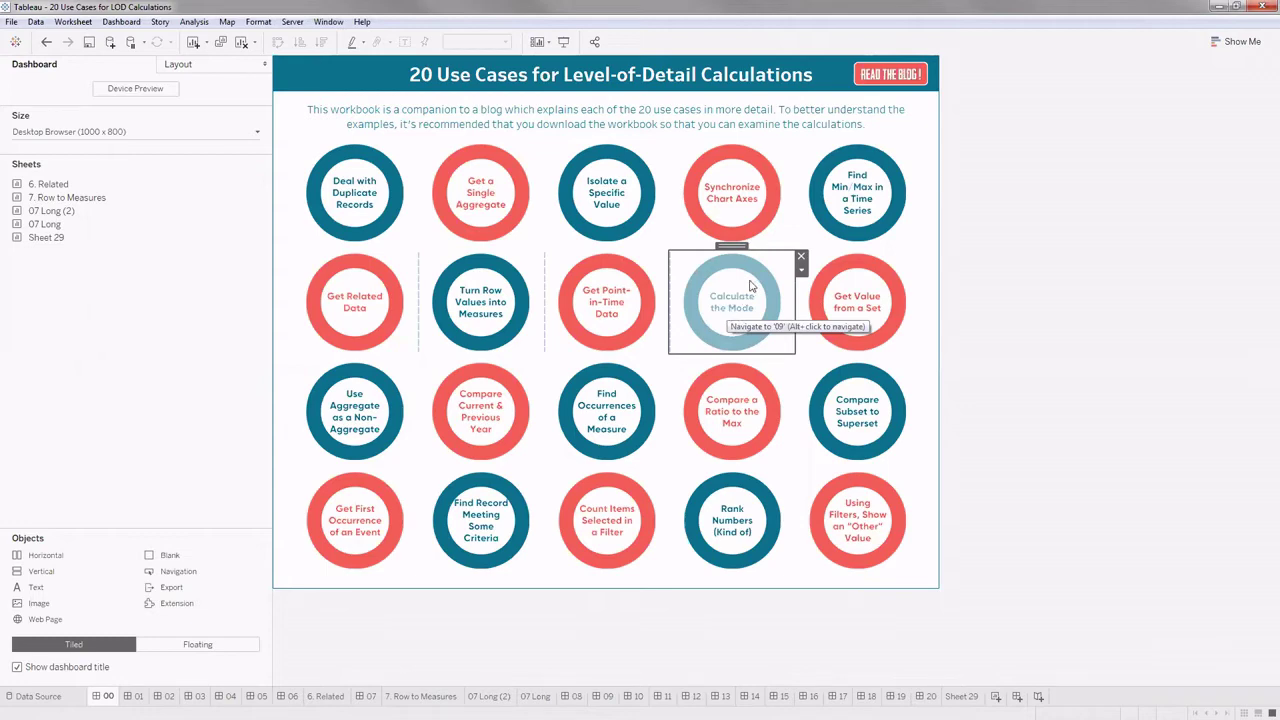
{"action": "left_click", "coordinate": [752, 287], "text": "alt"}
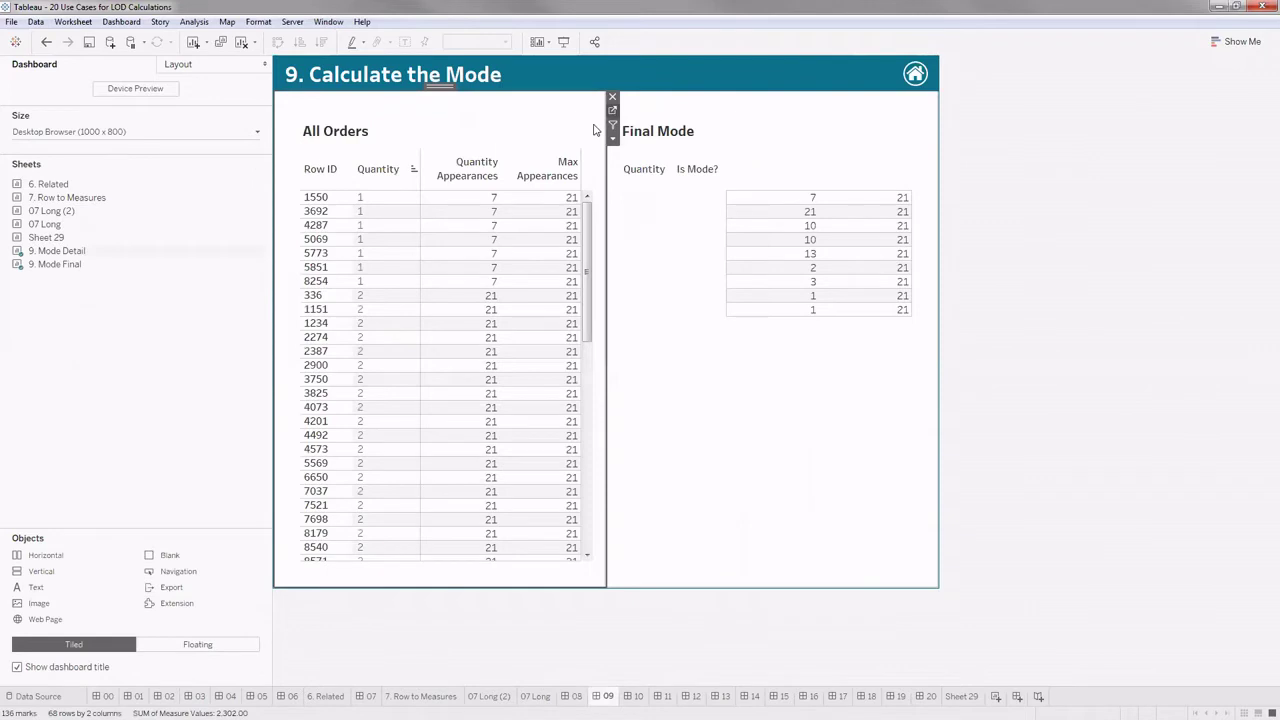
{"action": "left_click", "coordinate": [612, 110]}
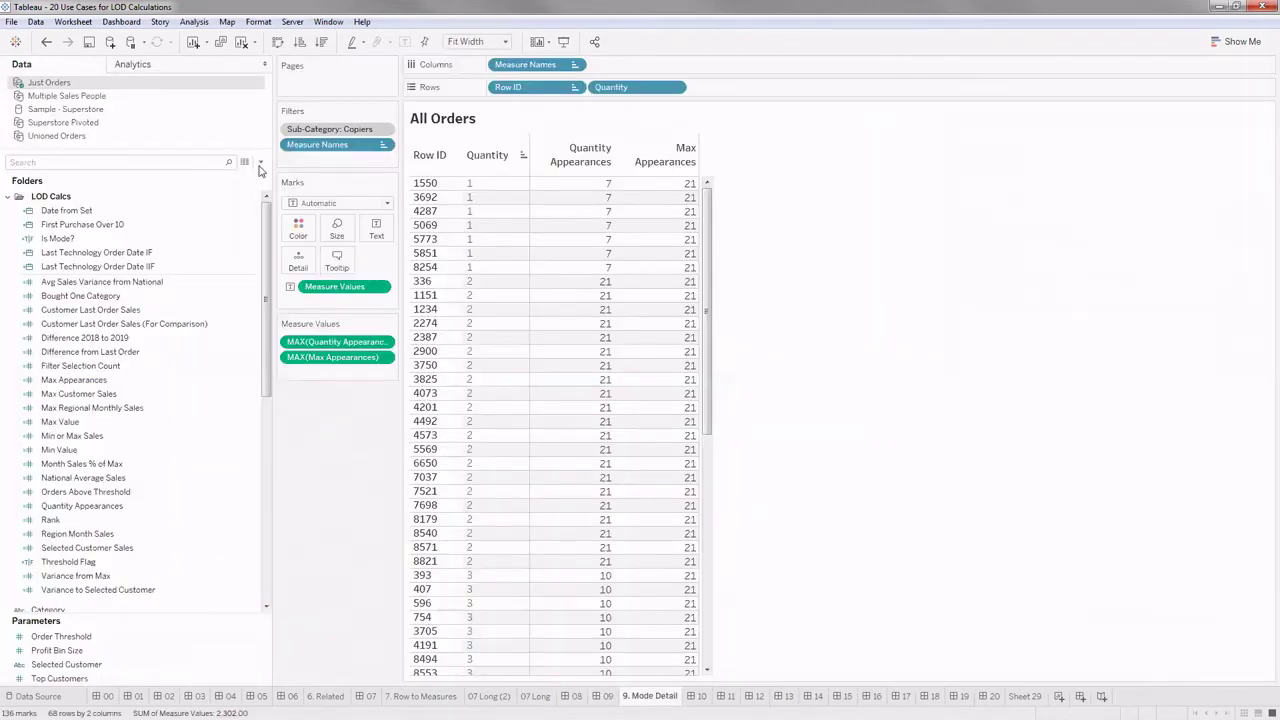
Step: Search the function list for Mode from a new calculated field and discard the empty calculation
{"action": "left_click", "coordinate": [260, 162]}
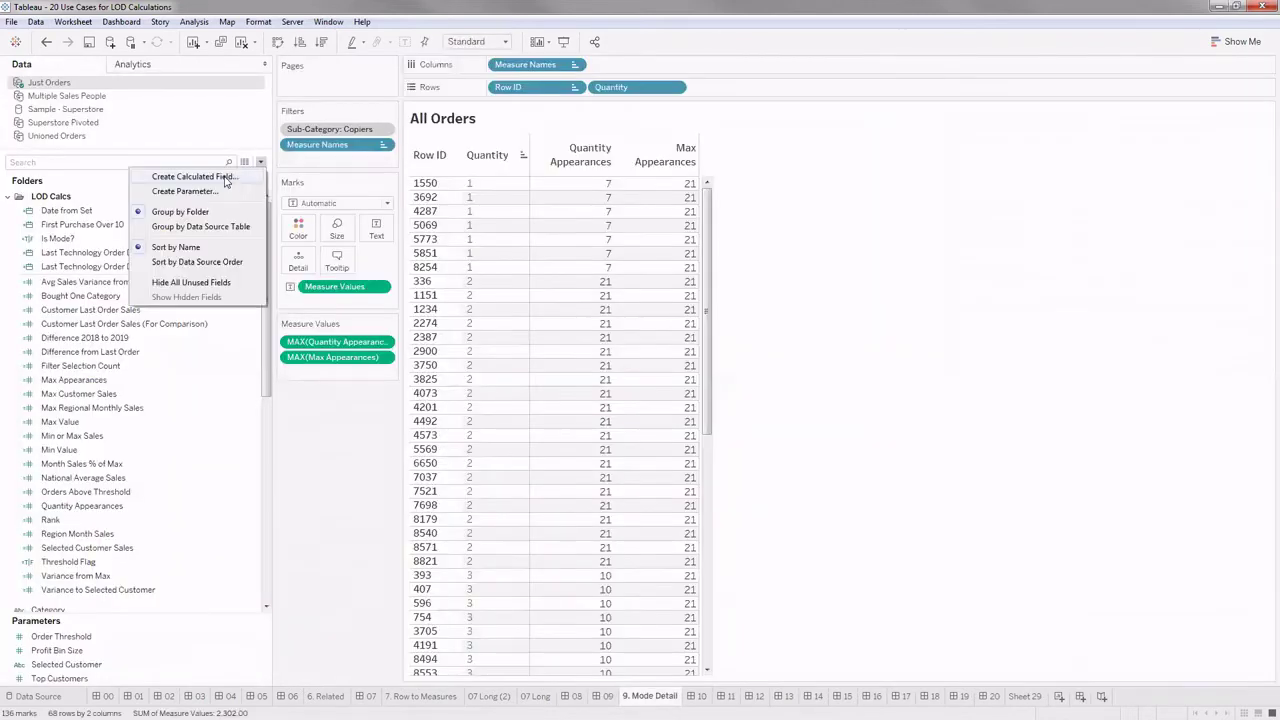
{"action": "left_click", "coordinate": [349, 194]}
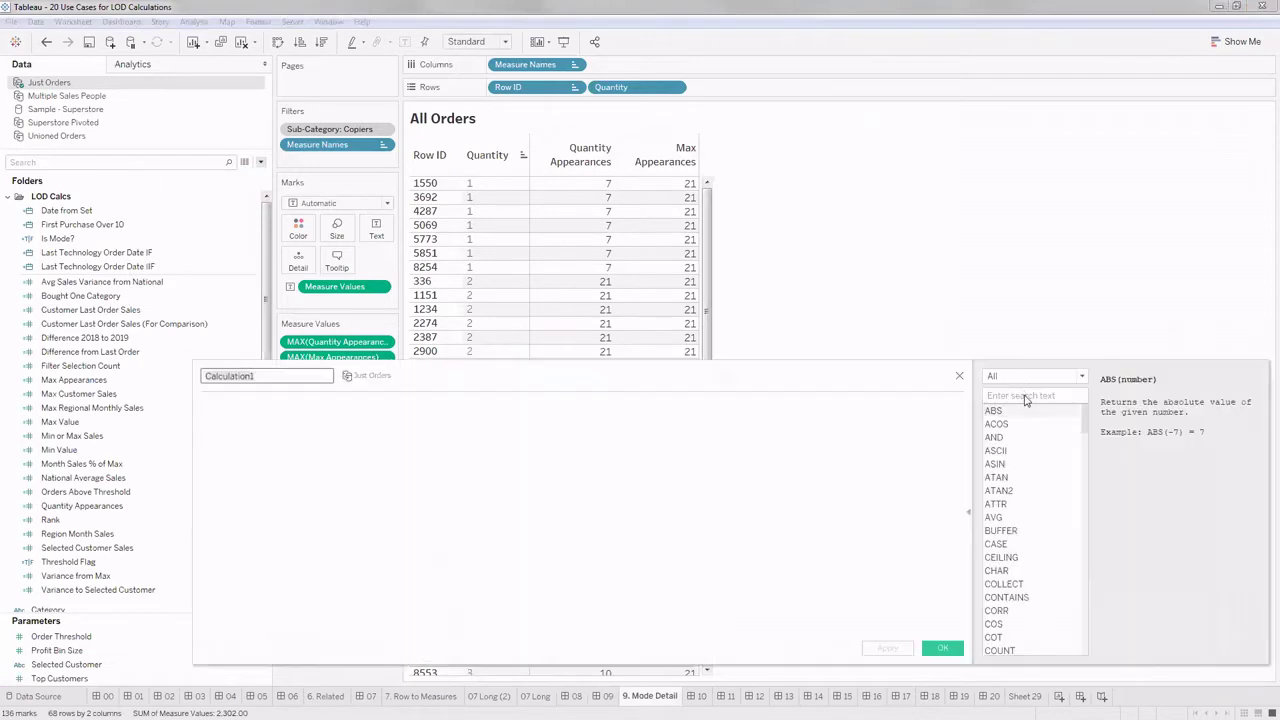
{"action": "left_click", "coordinate": [1005, 376]}
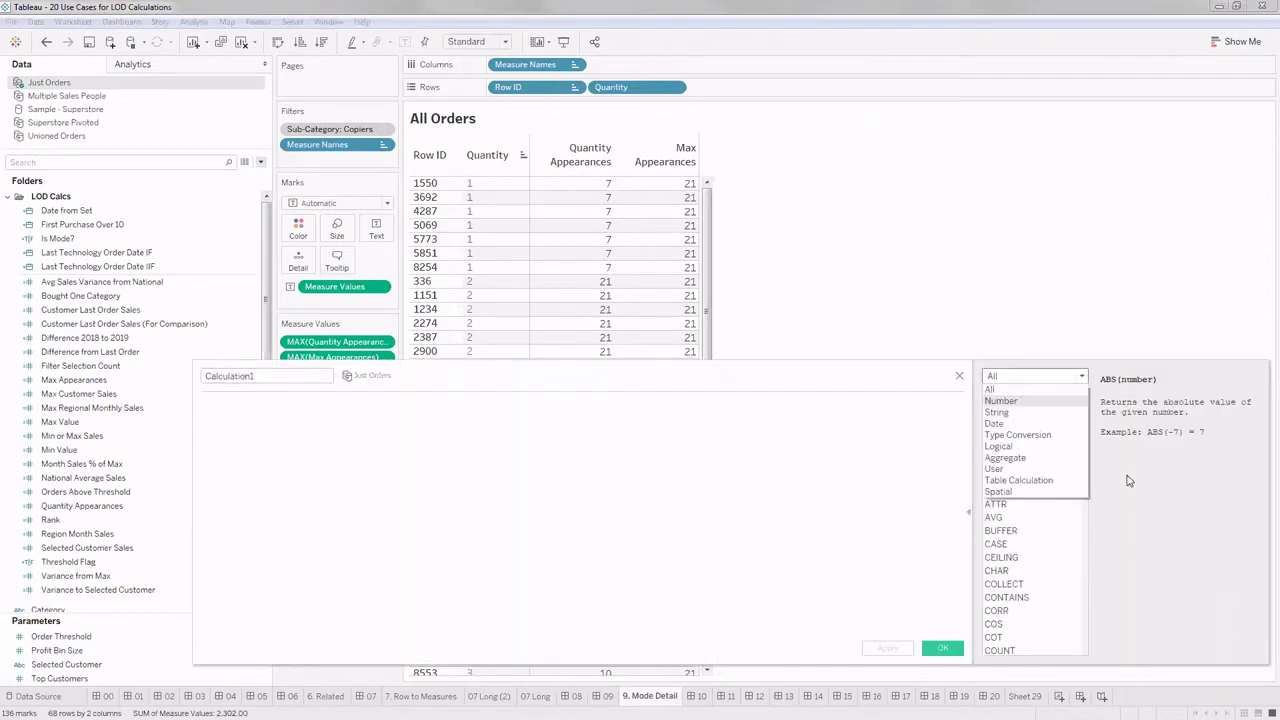
{"action": "left_click", "coordinate": [1005, 395]}
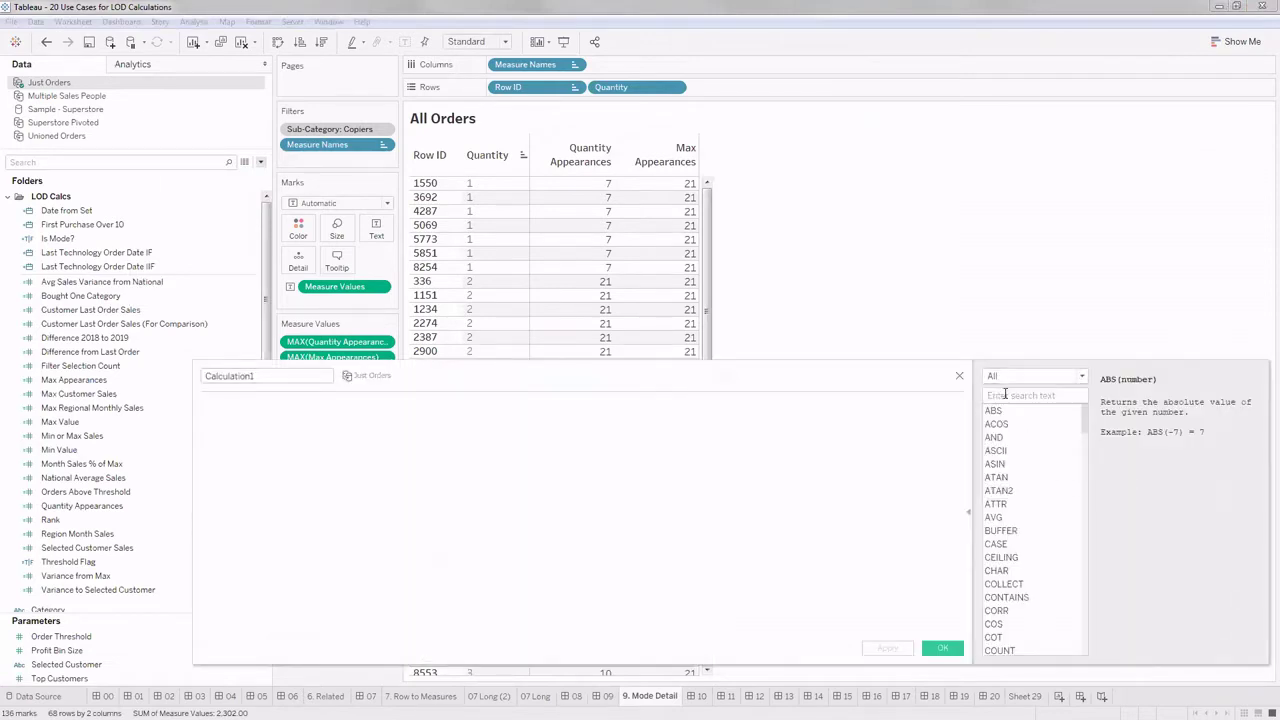
{"action": "type", "text": "MOde"}
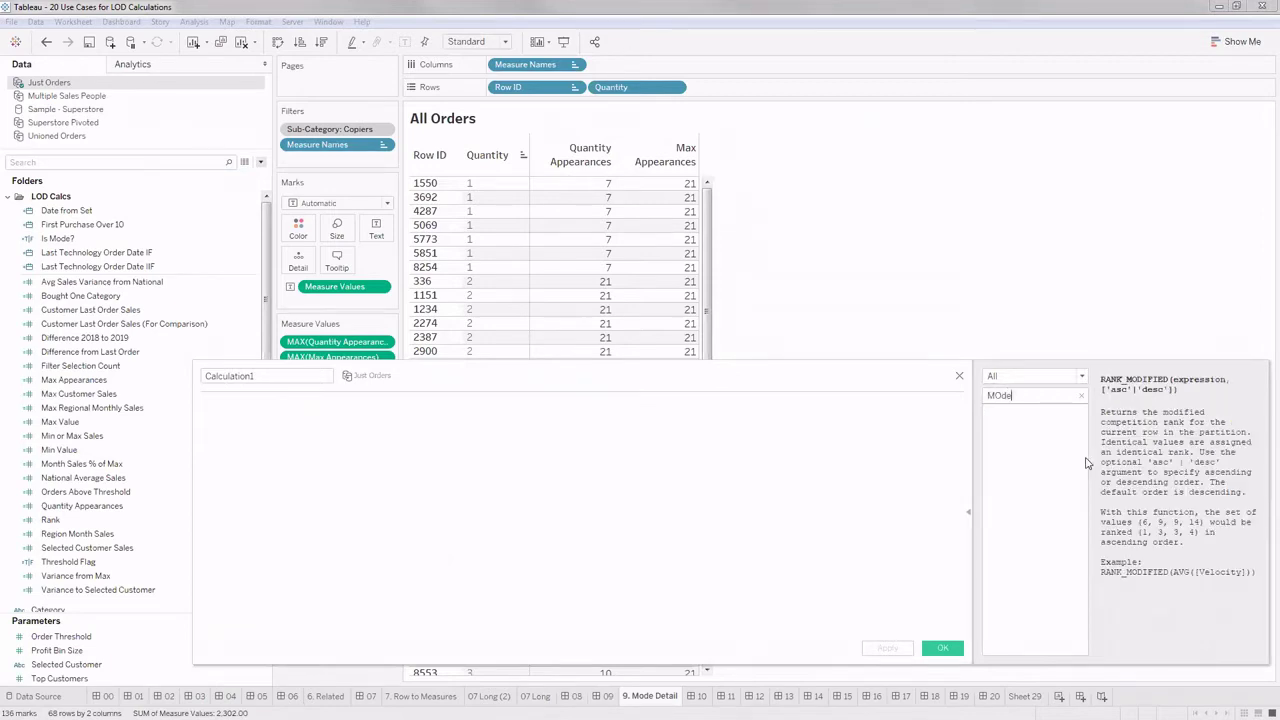
{"action": "key", "text": "BackSpace"}
{"action": "key", "text": "BackSpace"}
{"action": "key", "text": "BackSpace"}
{"action": "type", "text": "ode"}
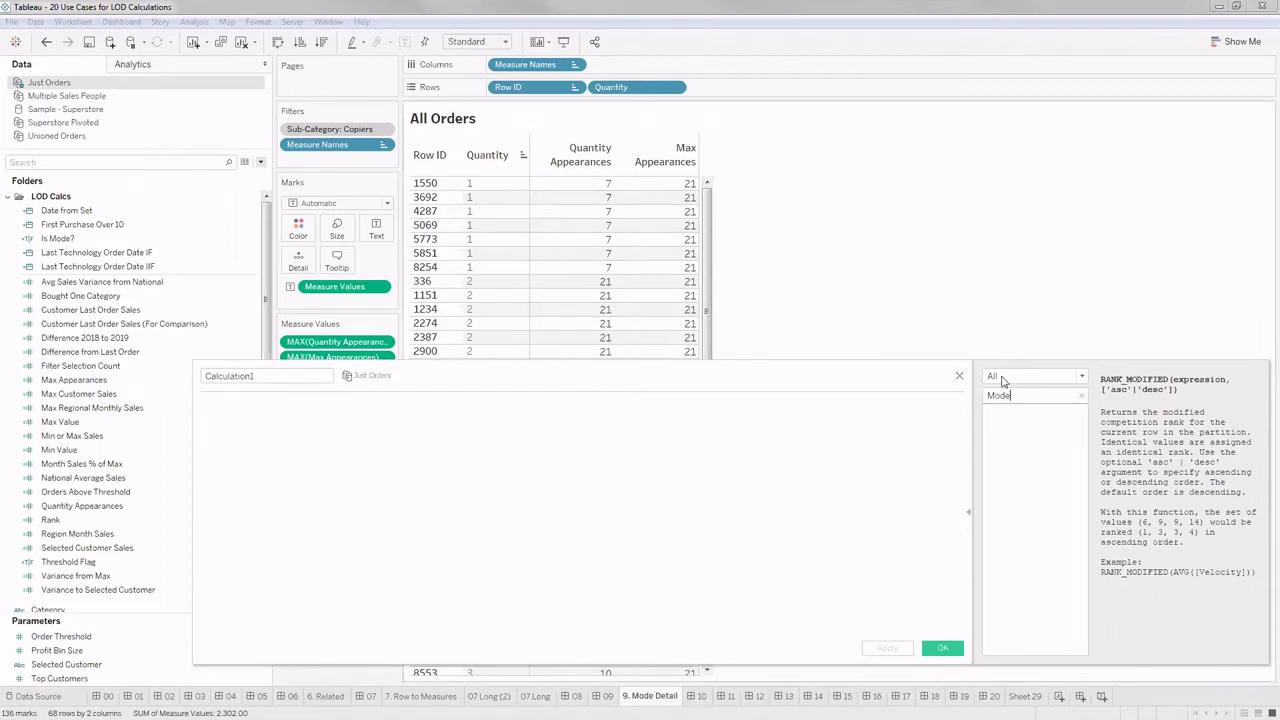
{"action": "key", "text": "BackSpace"}
{"action": "key", "text": "BackSpace"}
{"action": "key", "text": "BackSpace"}
{"action": "key", "text": "BackSpace"}
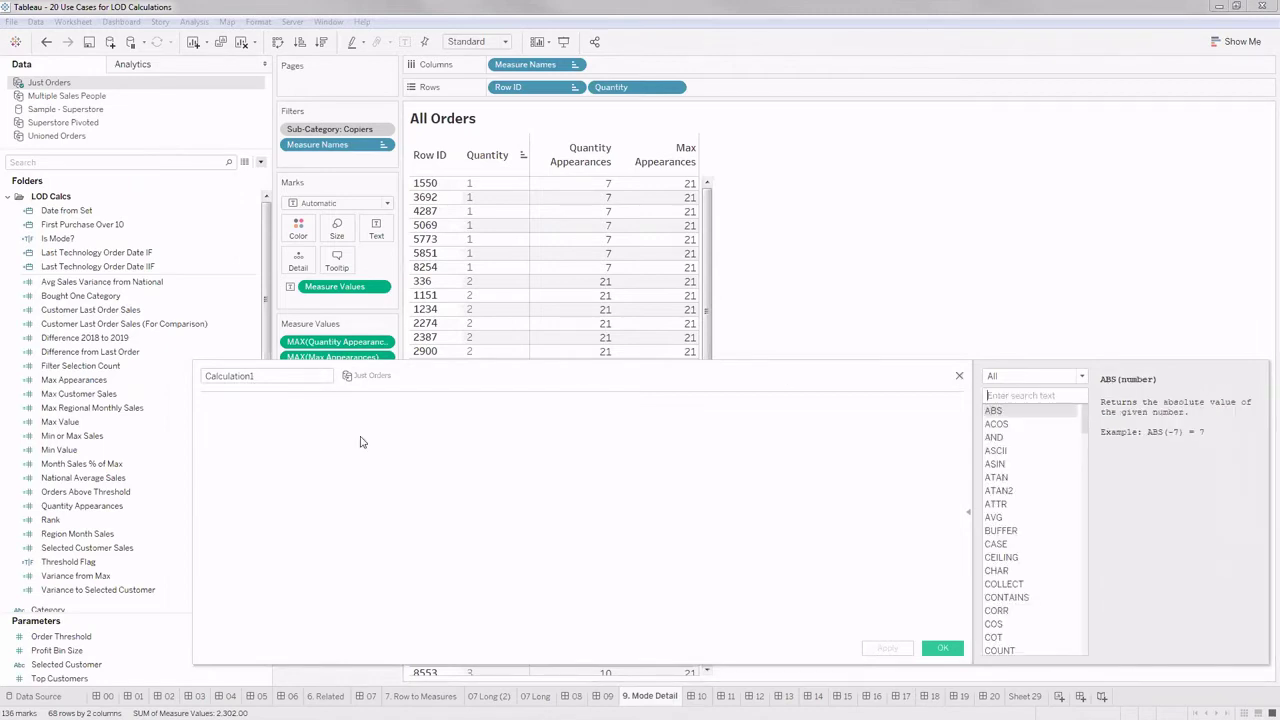
{"action": "key", "text": "Escape"}
Step: Narrow the data pane and return to the 9. Calculate the Mode dashboard
{"action": "left_click_drag", "start_coordinate": [270, 440], "coordinate": [233, 454]}
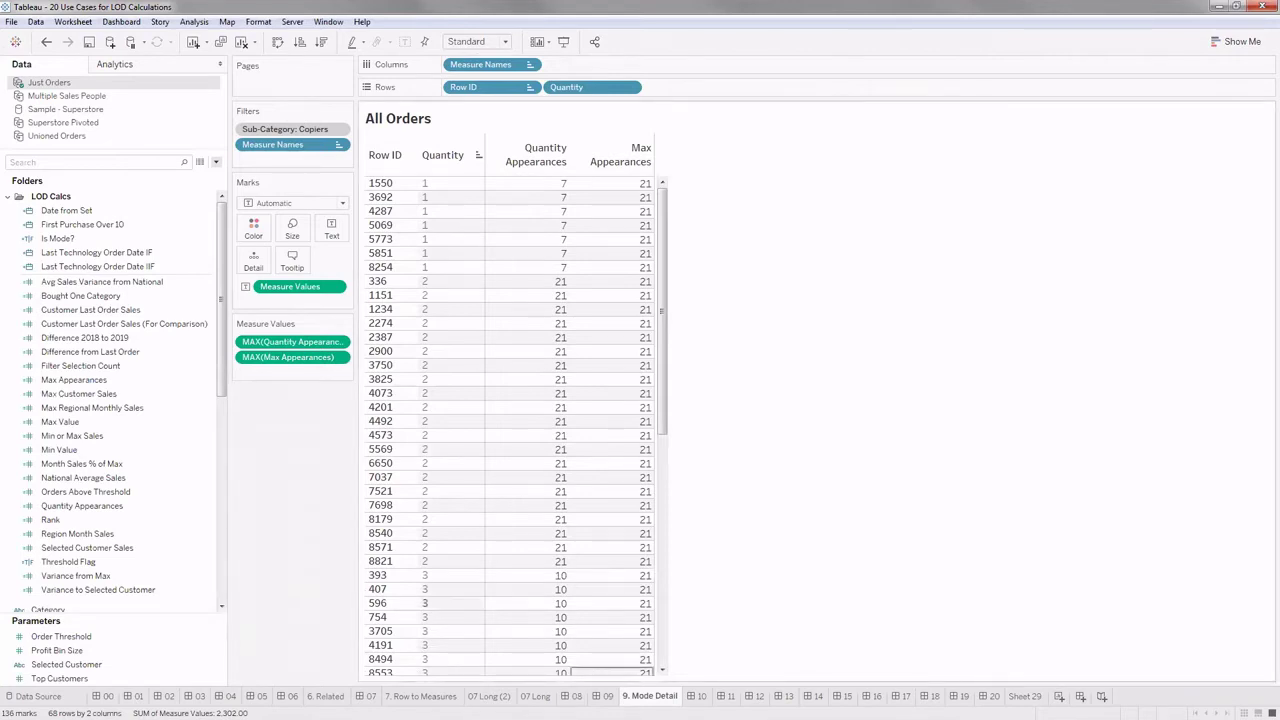
{"action": "key", "text": "ctrl+shift+Tab"}
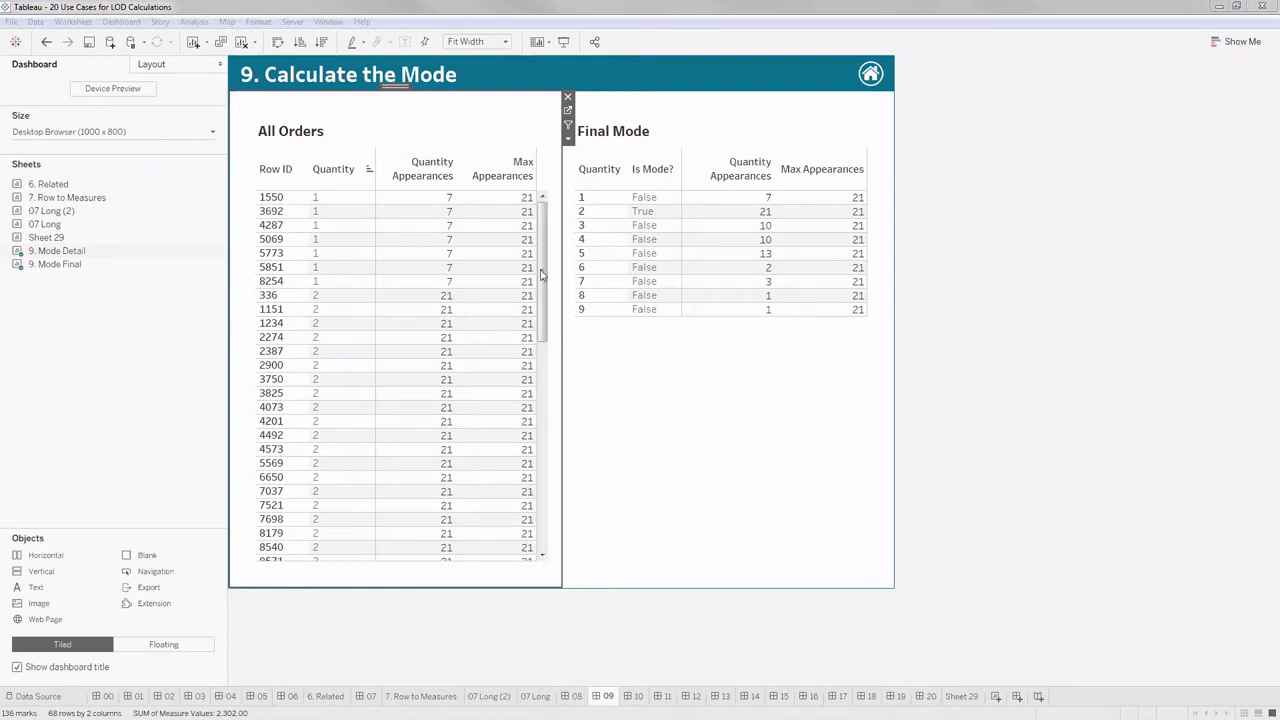
Step: Examine the quantities, Quantity Appearances and Max Appearances throughout the All Orders table on the Calculate the Mode dashboard
{"action": "scroll", "coordinate": [541, 274], "scroll_direction": "down", "scroll_amount": 2}
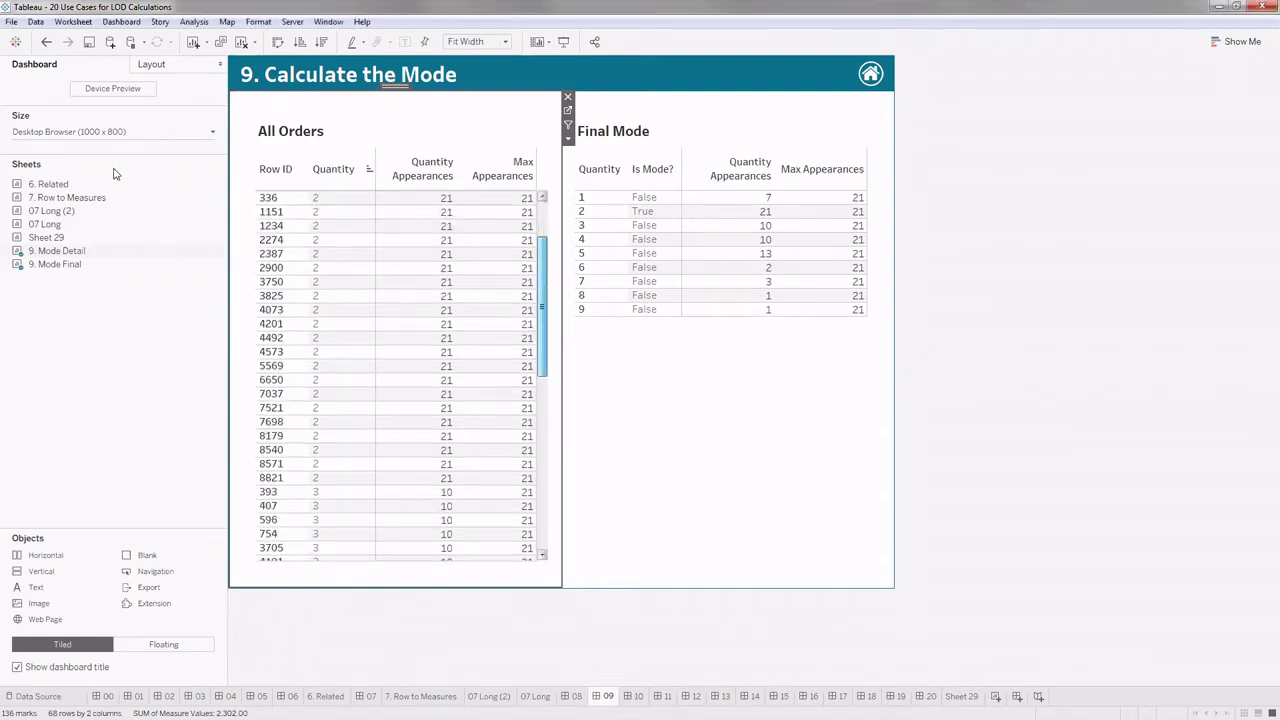
{"action": "scroll", "coordinate": [357, 217], "scroll_direction": "up", "scroll_amount": 2}
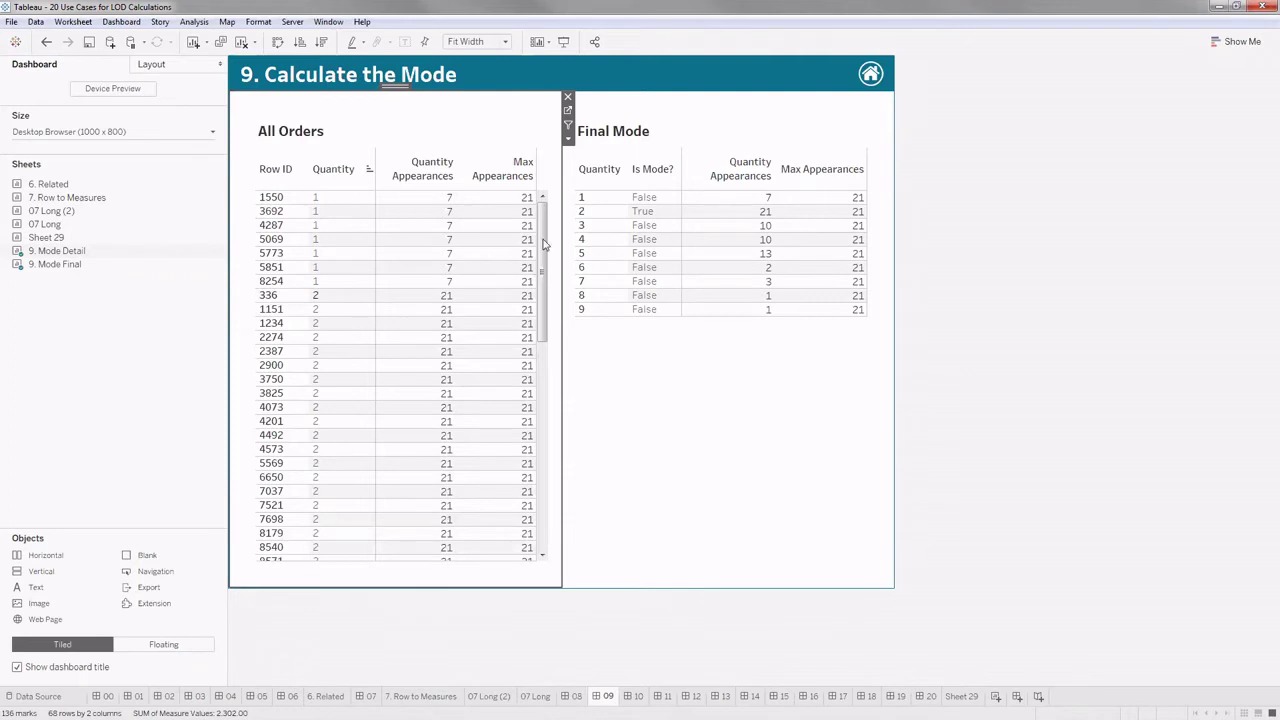
{"action": "left_click", "coordinate": [541, 422]}
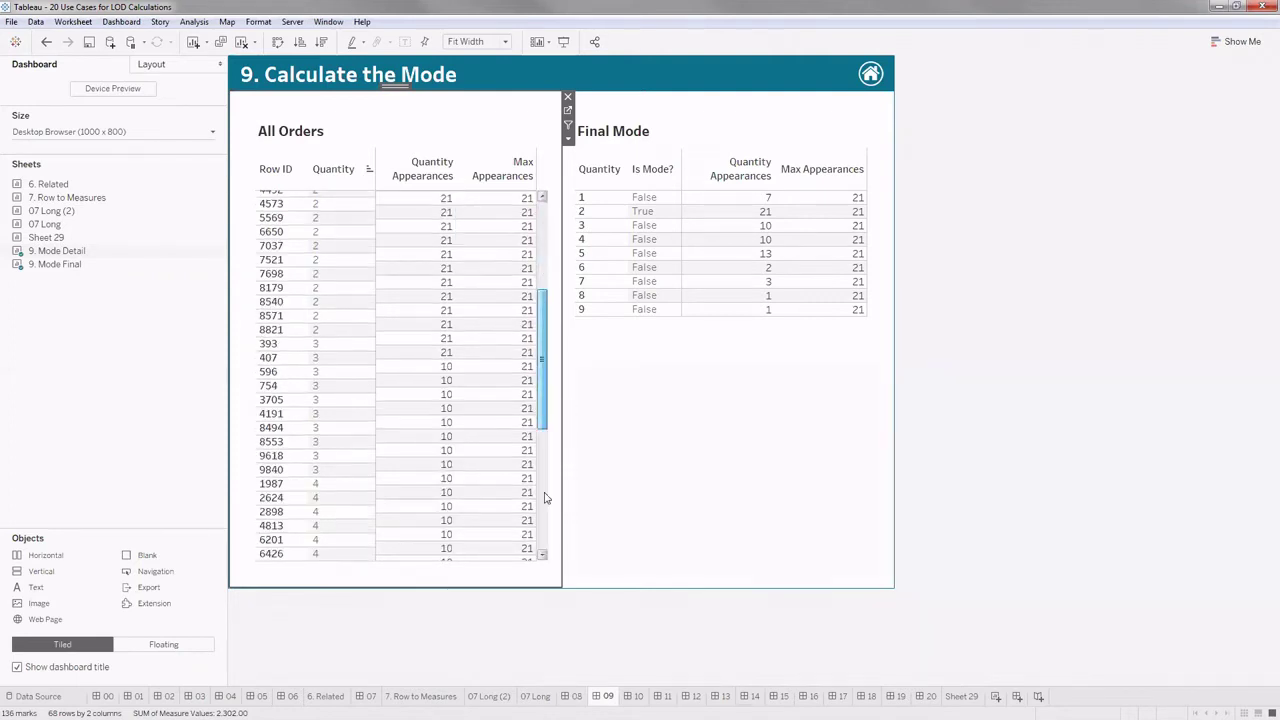
{"action": "left_click", "coordinate": [543, 505]}
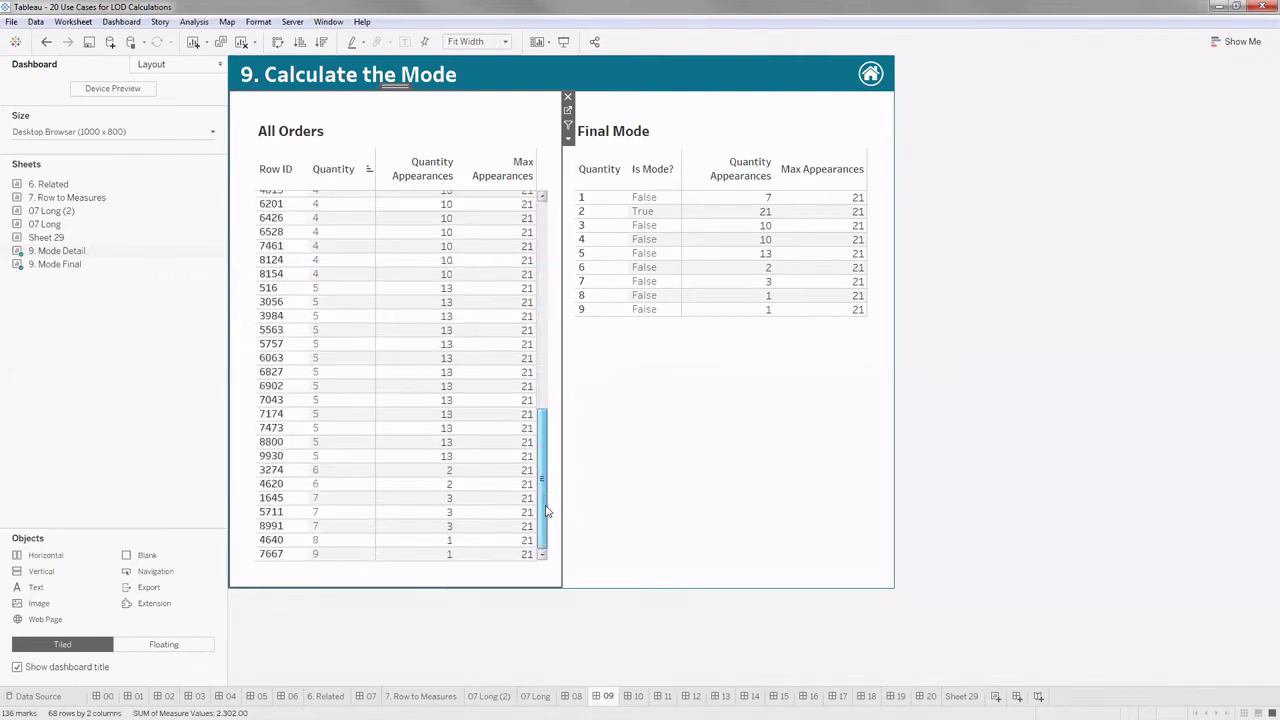
{"action": "left_click", "coordinate": [541, 328]}
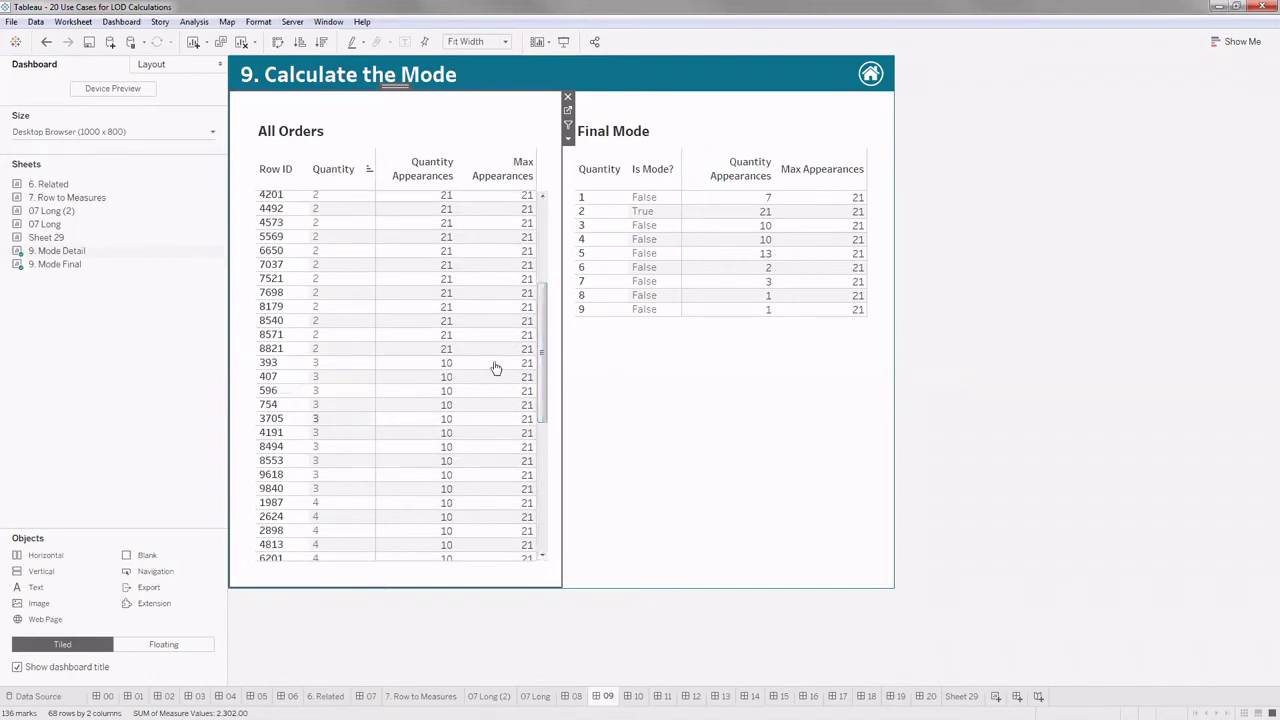
{"action": "left_click", "coordinate": [546, 262]}
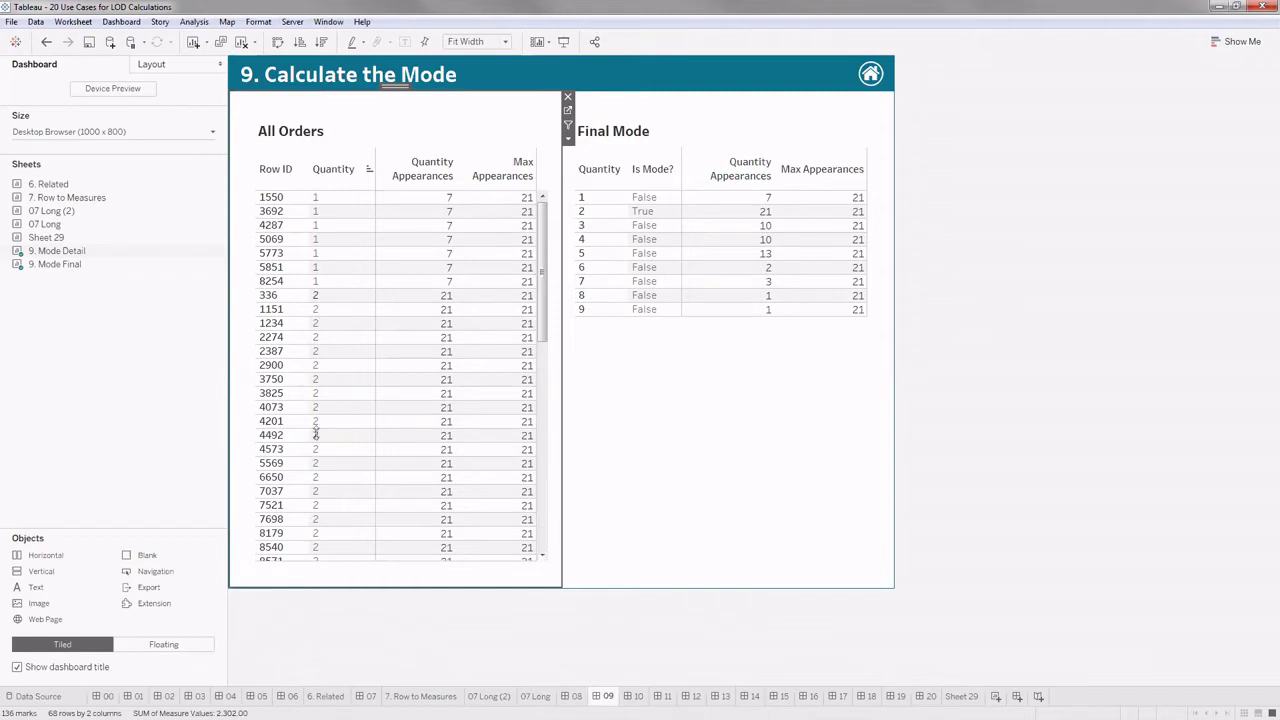
{"action": "scroll", "coordinate": [318, 443], "scroll_direction": "down", "scroll_amount": 3}
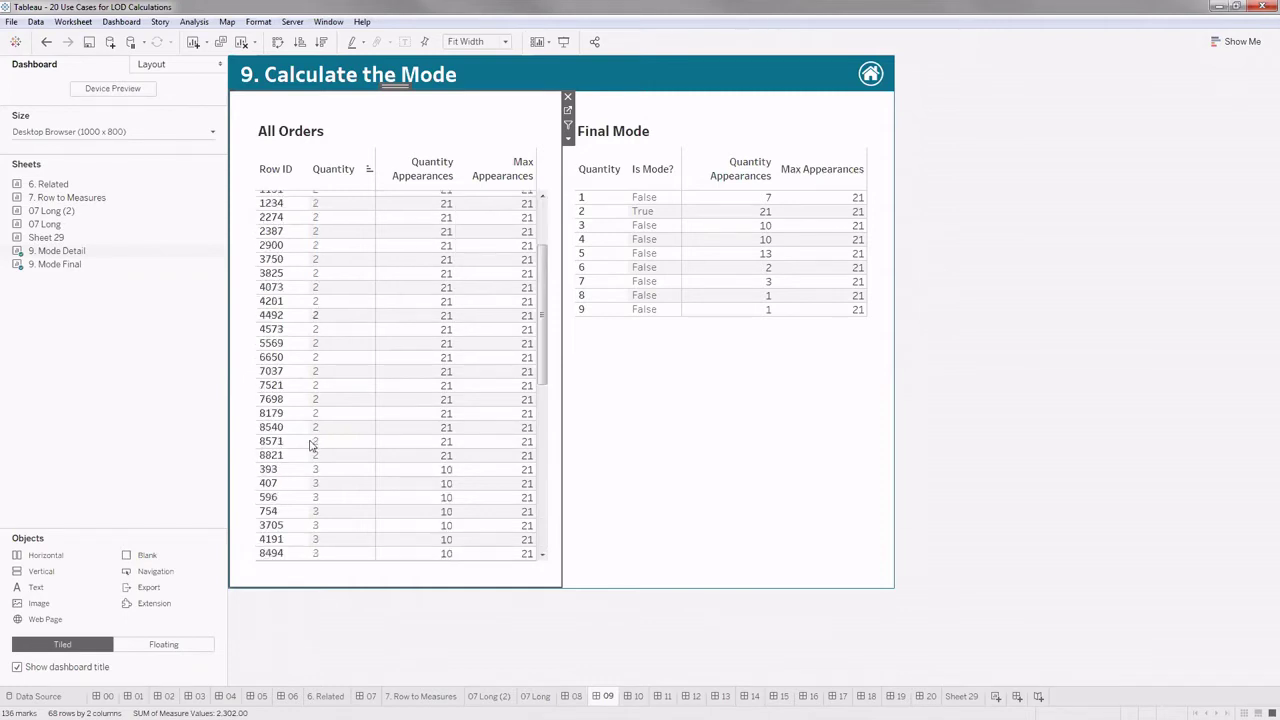
{"action": "scroll", "coordinate": [318, 445], "scroll_direction": "down", "scroll_amount": 8}
{"action": "scroll", "coordinate": [328, 449], "scroll_direction": "down", "scroll_amount": 2}
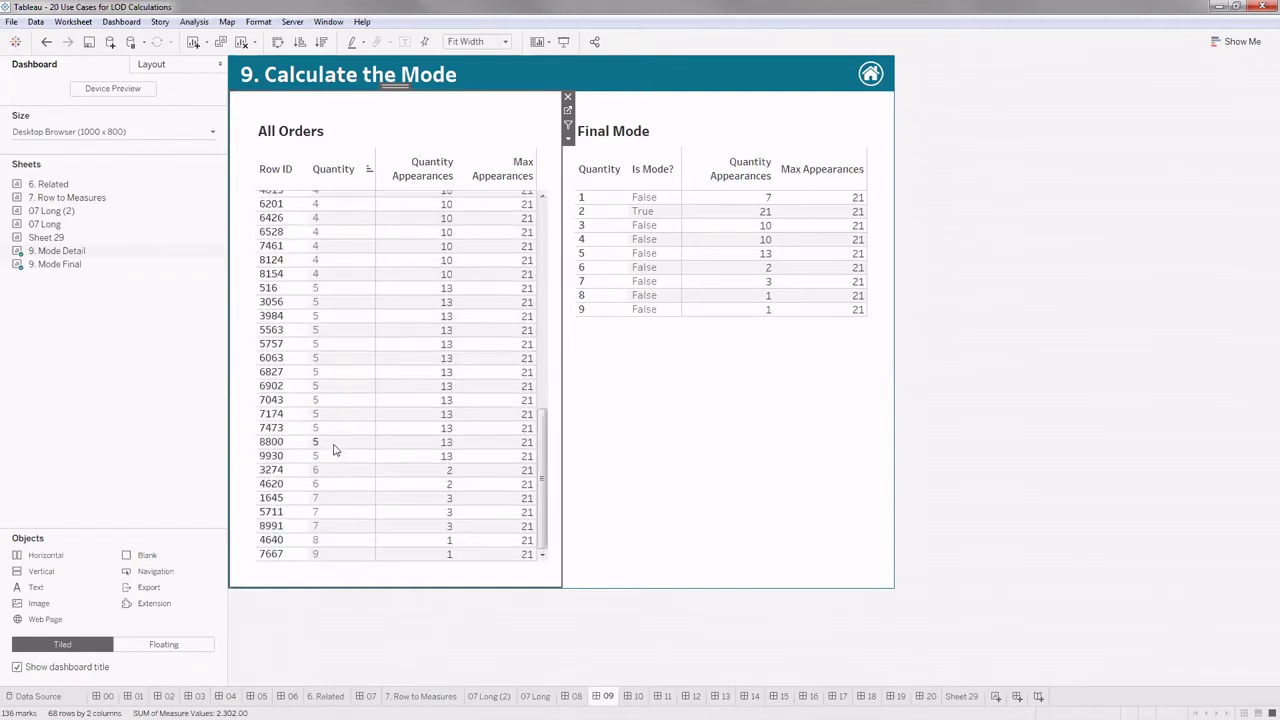
{"action": "scroll", "coordinate": [334, 450], "scroll_direction": "up", "scroll_amount": 9}
{"action": "scroll", "coordinate": [411, 348], "scroll_direction": "up", "scroll_amount": 3}
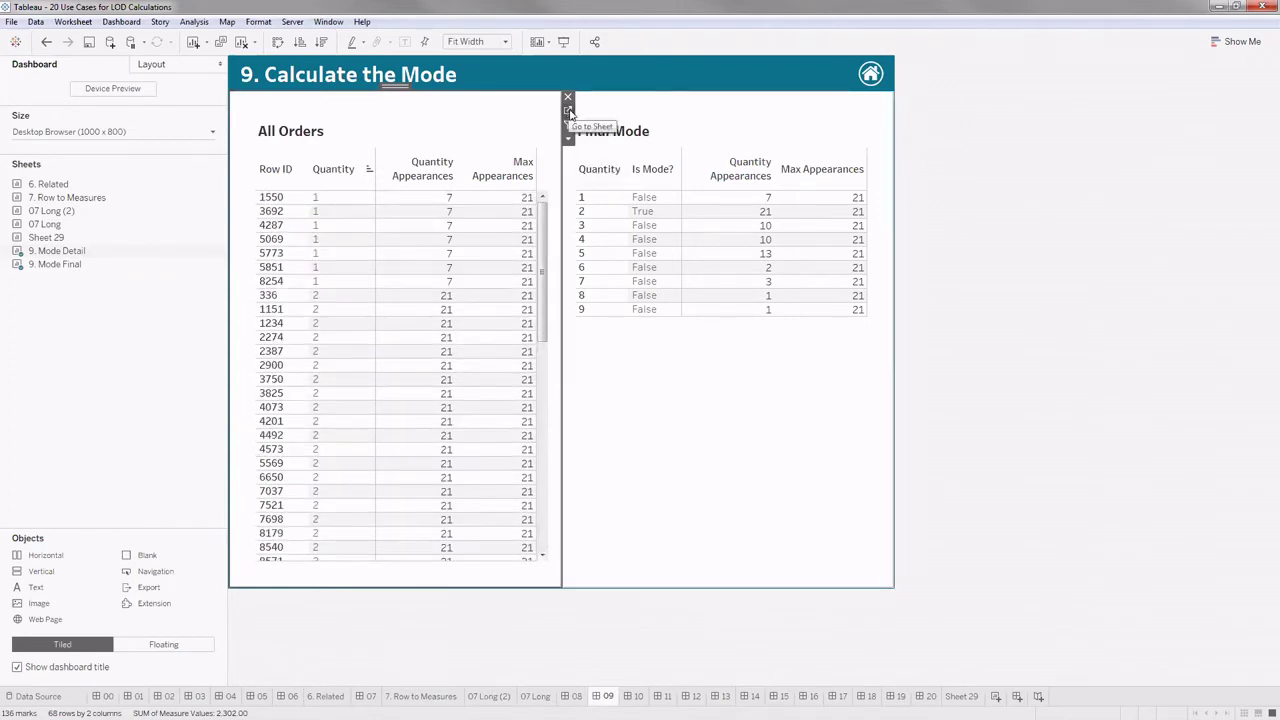
Step: Go to the All Orders worksheet, 9. Mode Detail, and look through its order rows
{"action": "left_click", "coordinate": [629, 414]}
{"action": "left_click", "coordinate": [560, 120]}
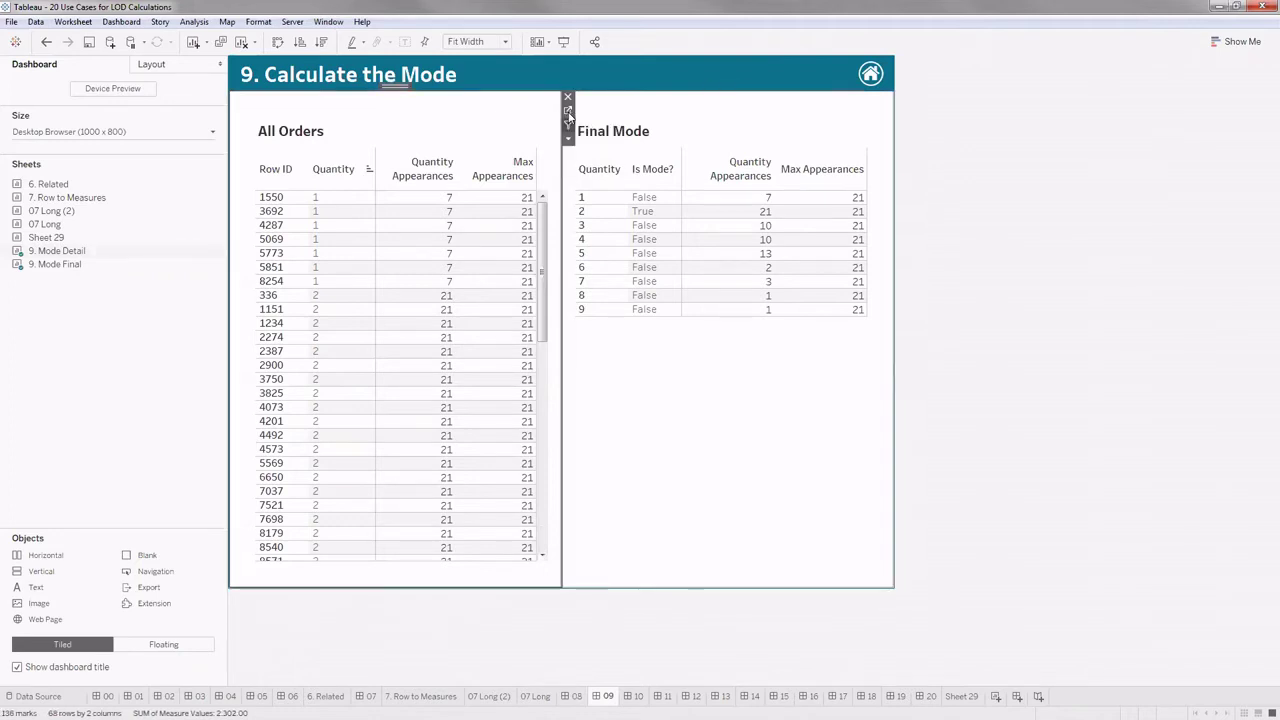
{"action": "left_click", "coordinate": [568, 111]}
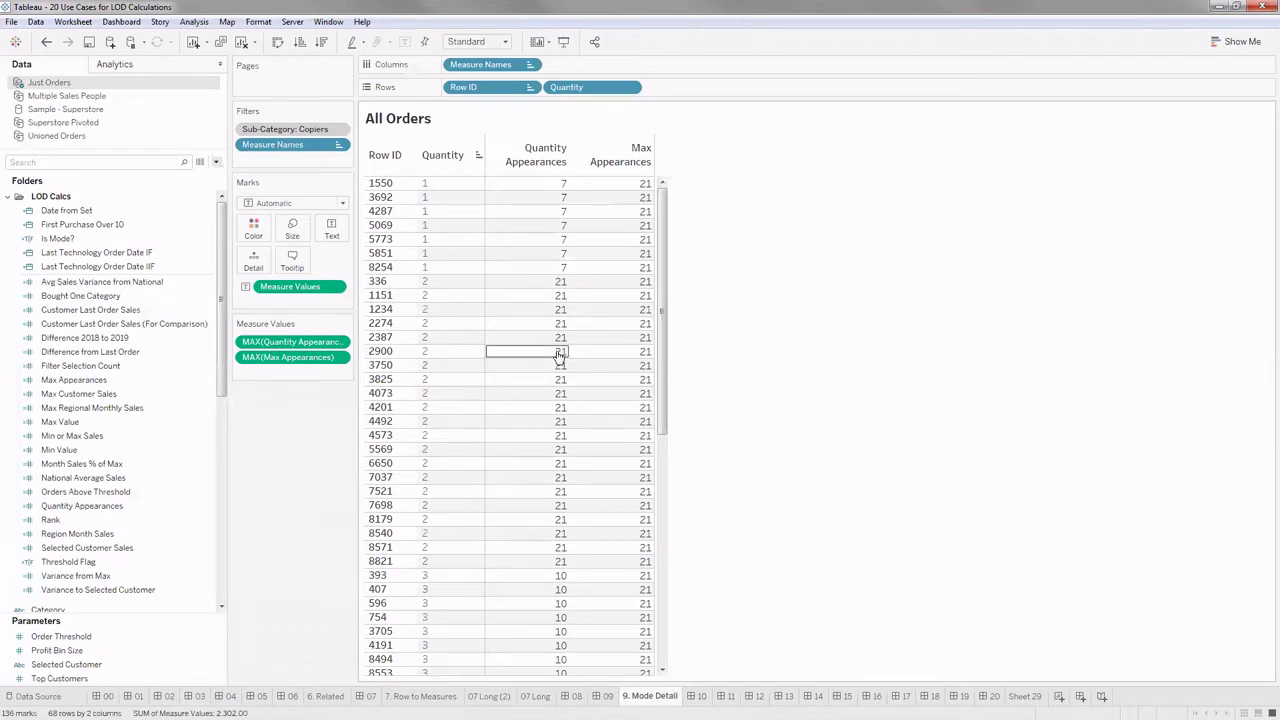
{"action": "scroll", "coordinate": [559, 356], "scroll_direction": "down", "scroll_amount": 8}
{"action": "scroll", "coordinate": [559, 356], "scroll_direction": "up", "scroll_amount": 8}
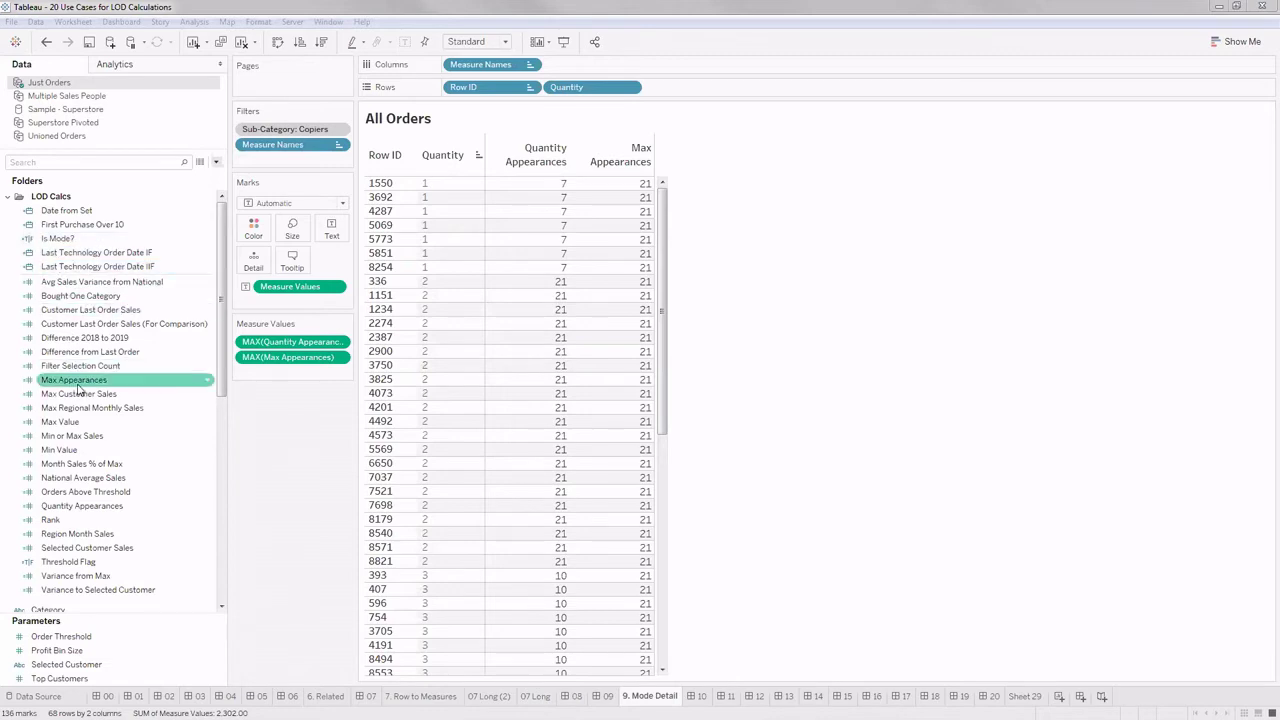
Step: Open the Quantity Appearances calculation for editing, enlarge its formula text and highlight the whole formula with its comment
{"action": "right_click", "coordinate": [98, 510]}
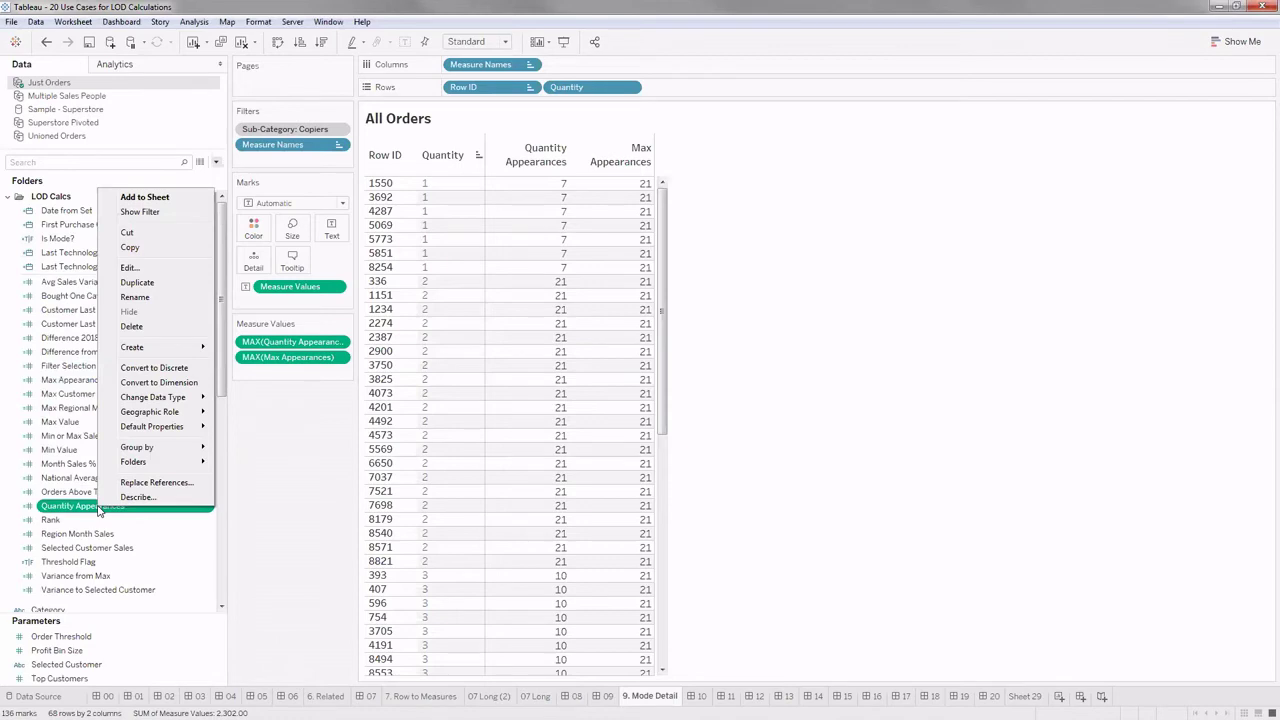
{"action": "left_click", "coordinate": [152, 268]}
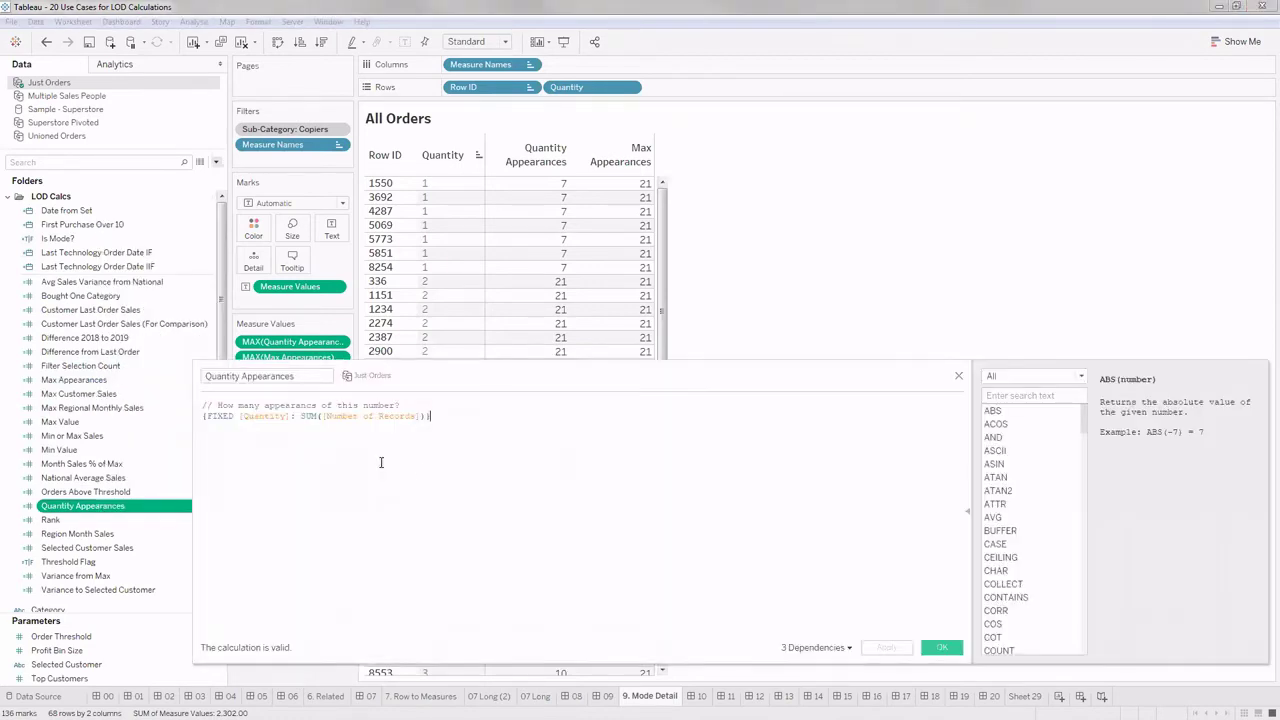
{"action": "scroll", "coordinate": [445, 486], "scroll_direction": "up", "scroll_amount": 5}
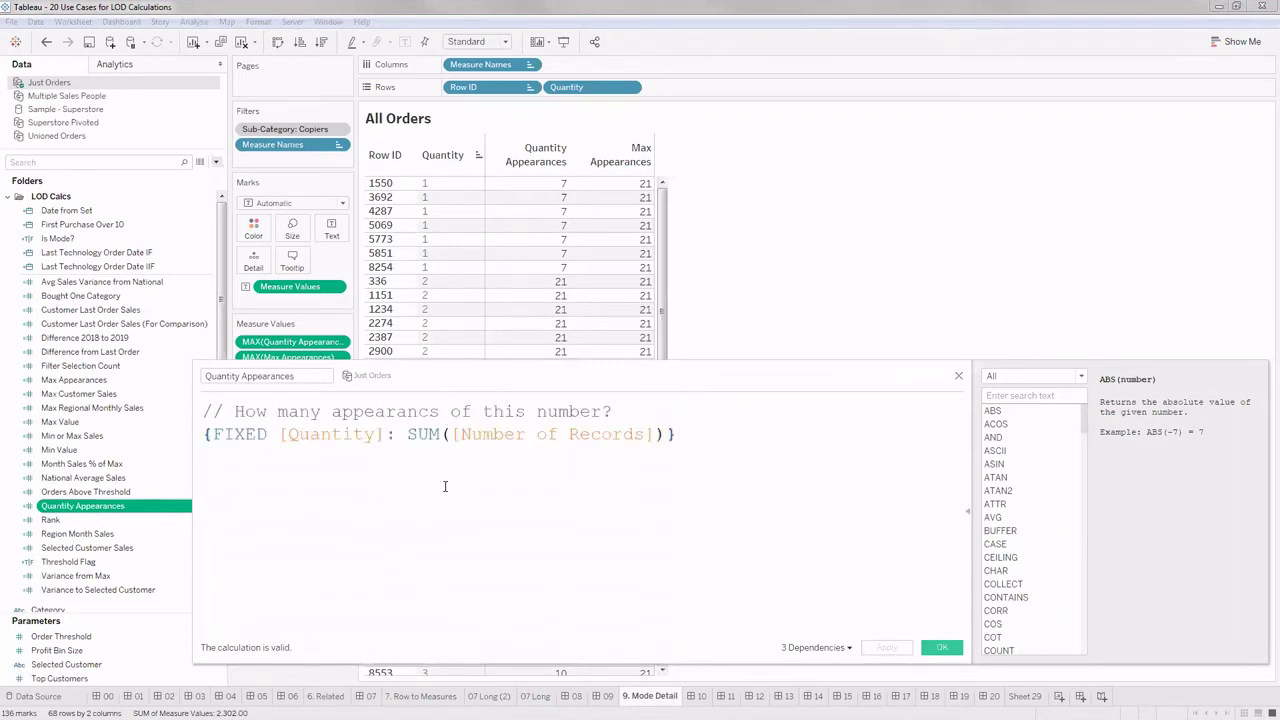
{"action": "key", "text": "ctrl+shift+Left"}
{"action": "key", "text": "ctrl+shift+Left"}
{"action": "key", "text": "ctrl+shift+Left"}
{"action": "key", "text": "ctrl+shift+Left"}
{"action": "key", "text": "ctrl+shift+Left"}
{"action": "key", "text": "ctrl+shift+Left"}
{"action": "key", "text": "ctrl+shift+Left"}
{"action": "key", "text": "ctrl+shift+Left"}
{"action": "key", "text": "ctrl+shift+Left"}
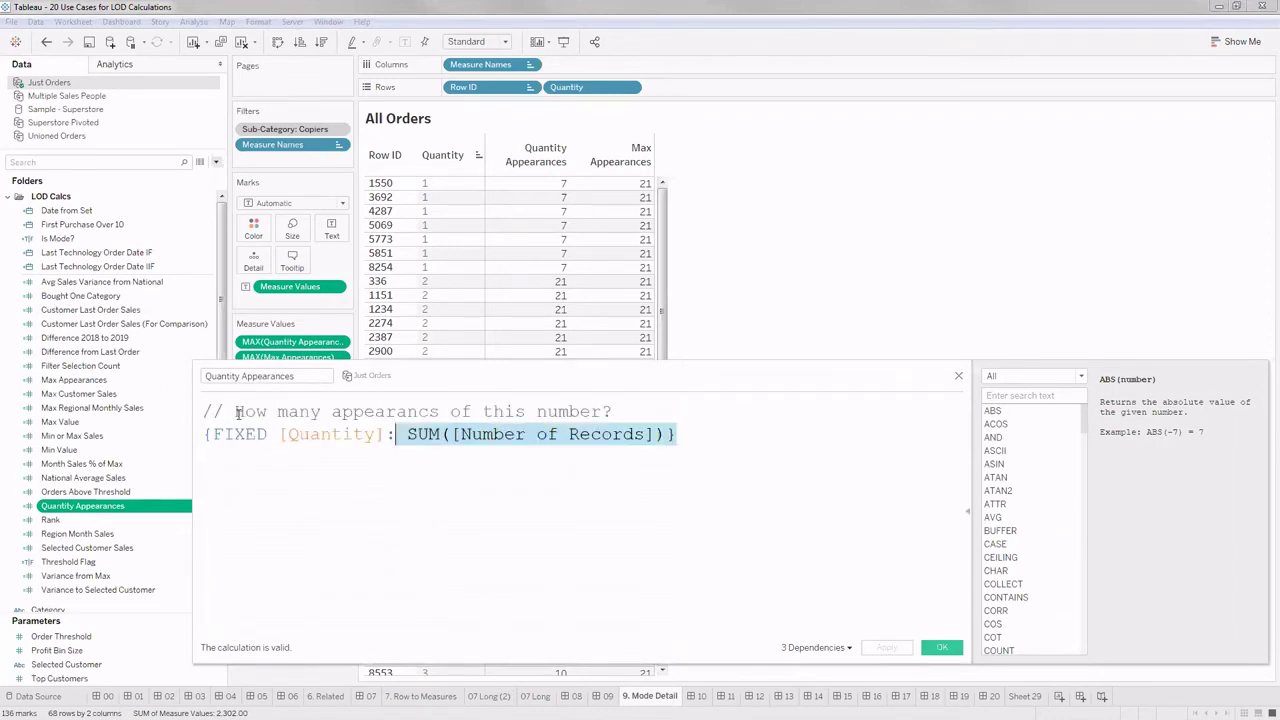
{"action": "left_click", "coordinate": [207, 414], "text": "shift"}
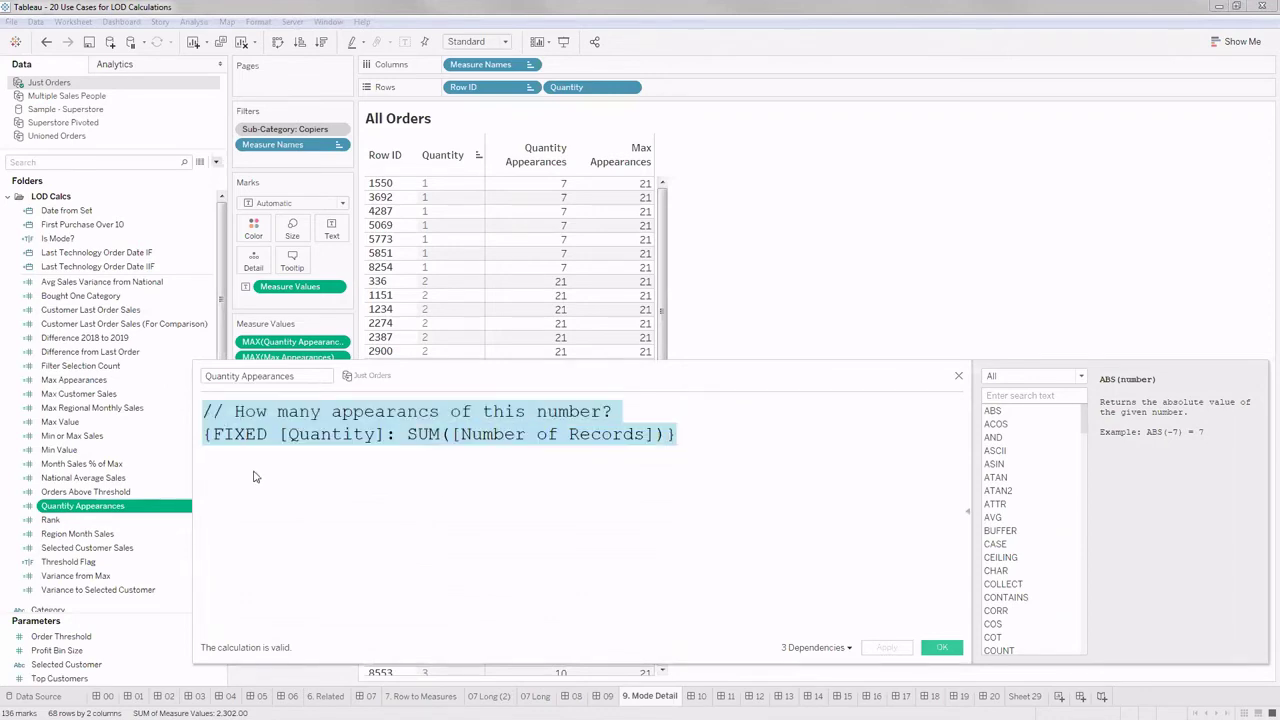
{"action": "key", "text": "Right"}
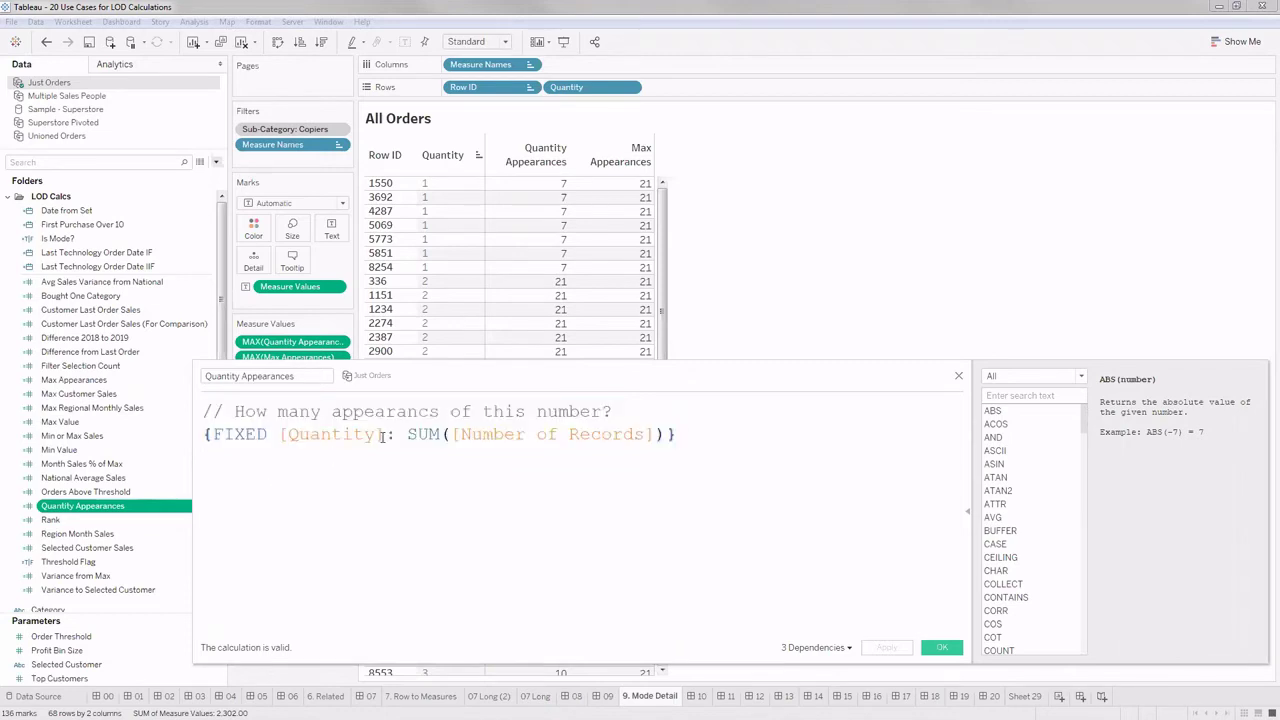
Step: Examine the FIXED keyword and the [Quantity] dimension in the Quantity Appearances formula
{"action": "left_click_drag", "start_coordinate": [384, 436], "coordinate": [280, 445]}
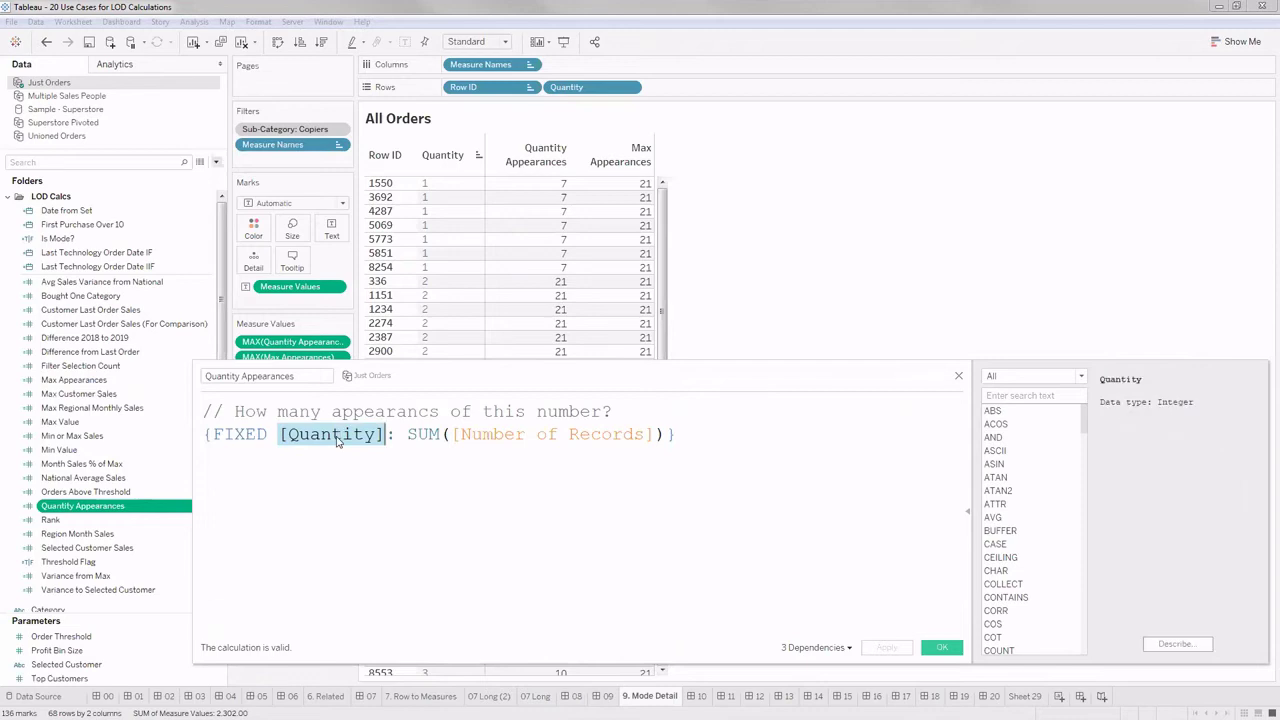
{"action": "key", "text": "End"}
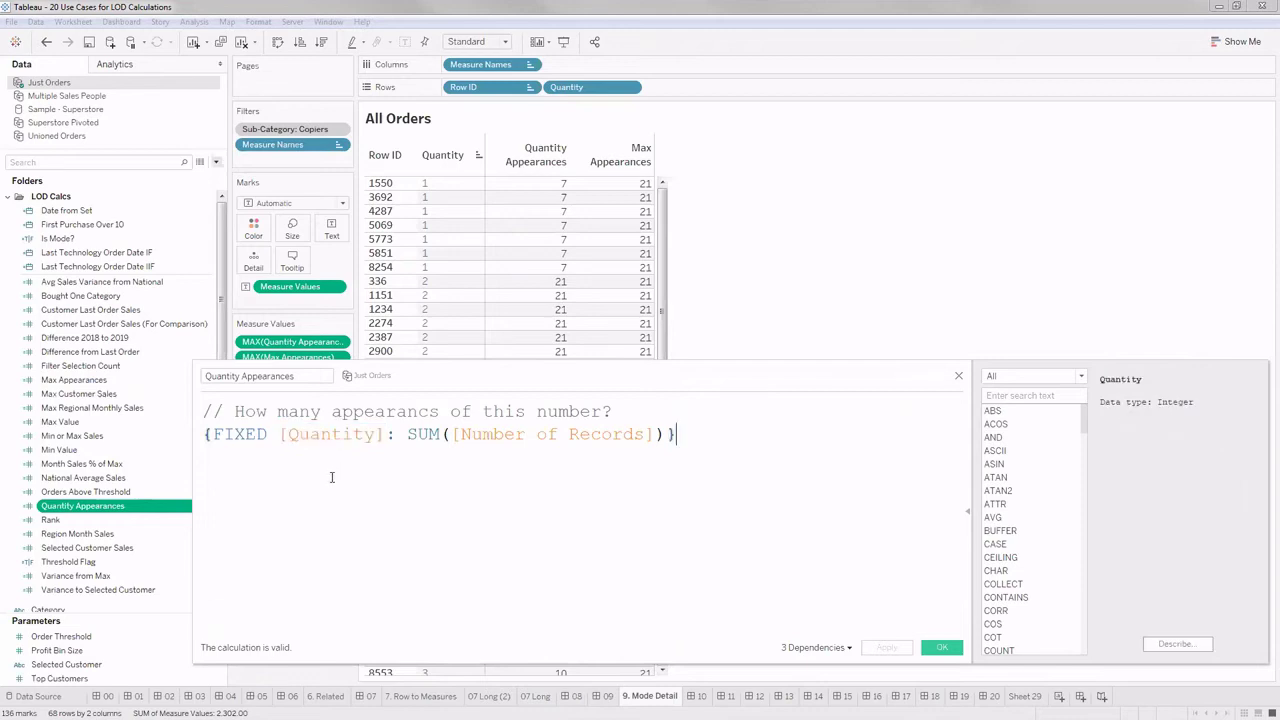
{"action": "double_click", "coordinate": [255, 436]}
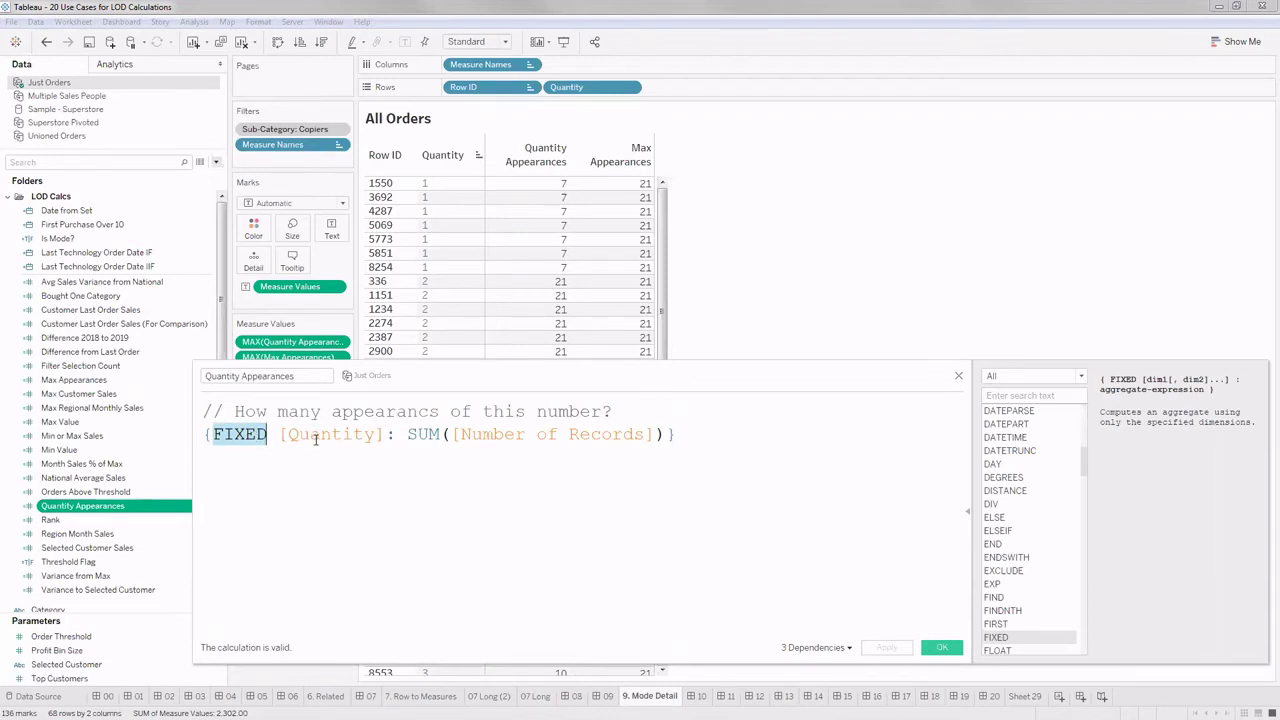
{"action": "left_click", "coordinate": [383, 438]}
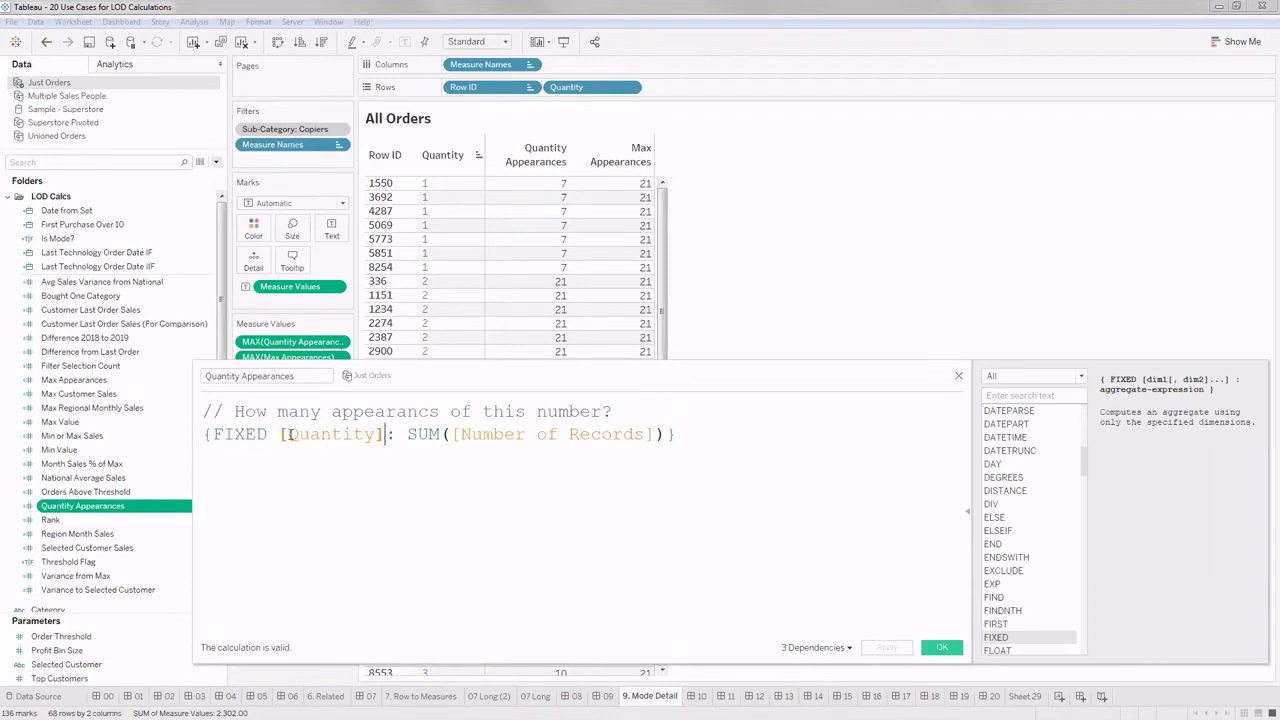
{"action": "left_click", "coordinate": [283, 434], "text": "shift"}
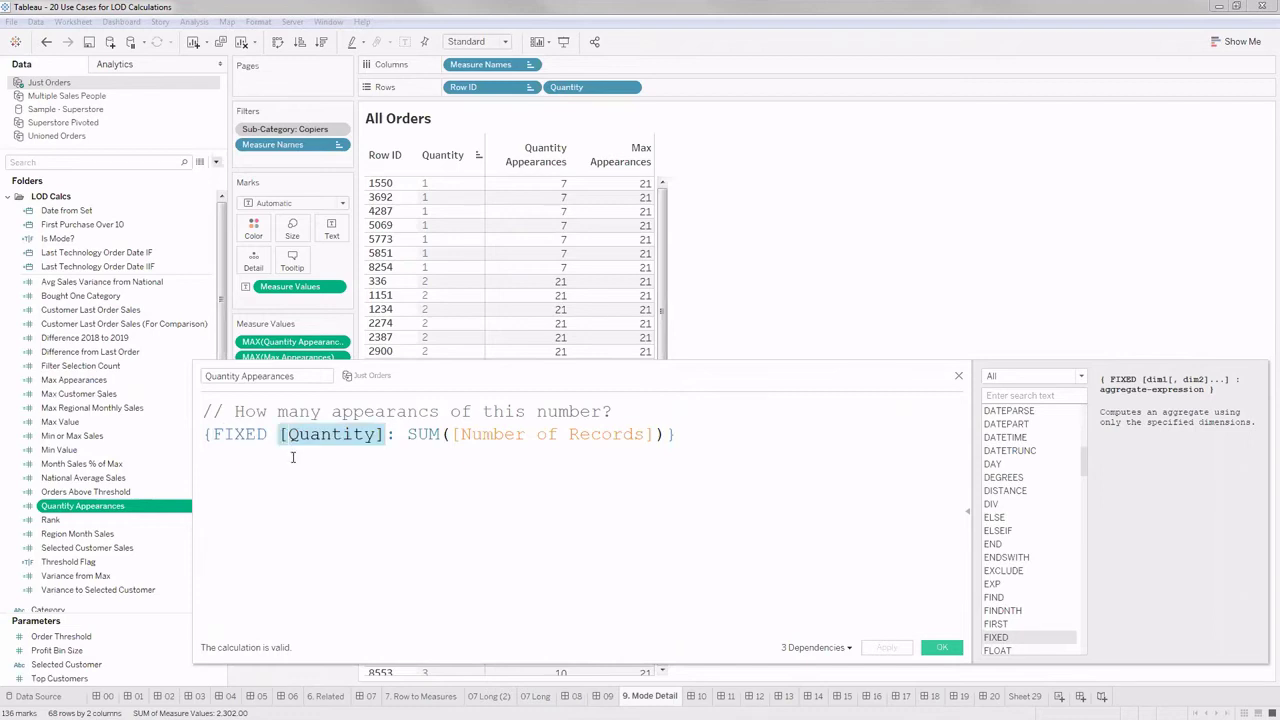
{"action": "key", "text": "End"}
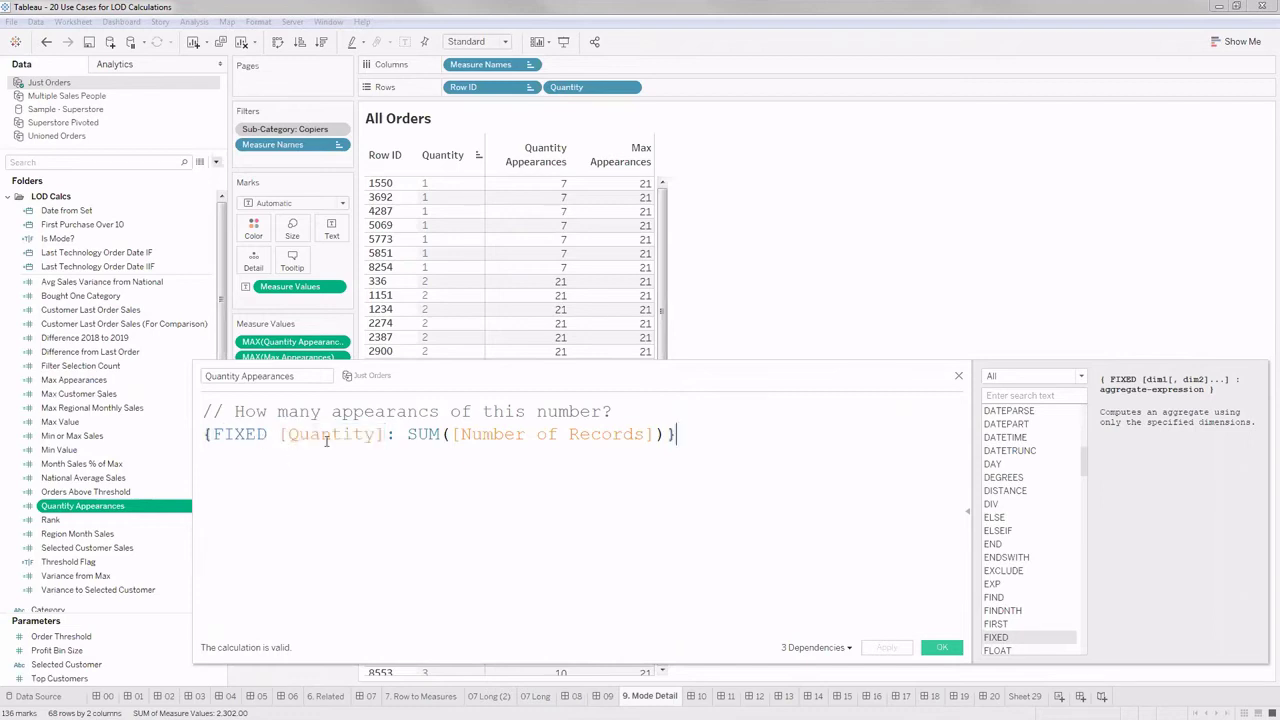
{"action": "double_click", "coordinate": [289, 439]}
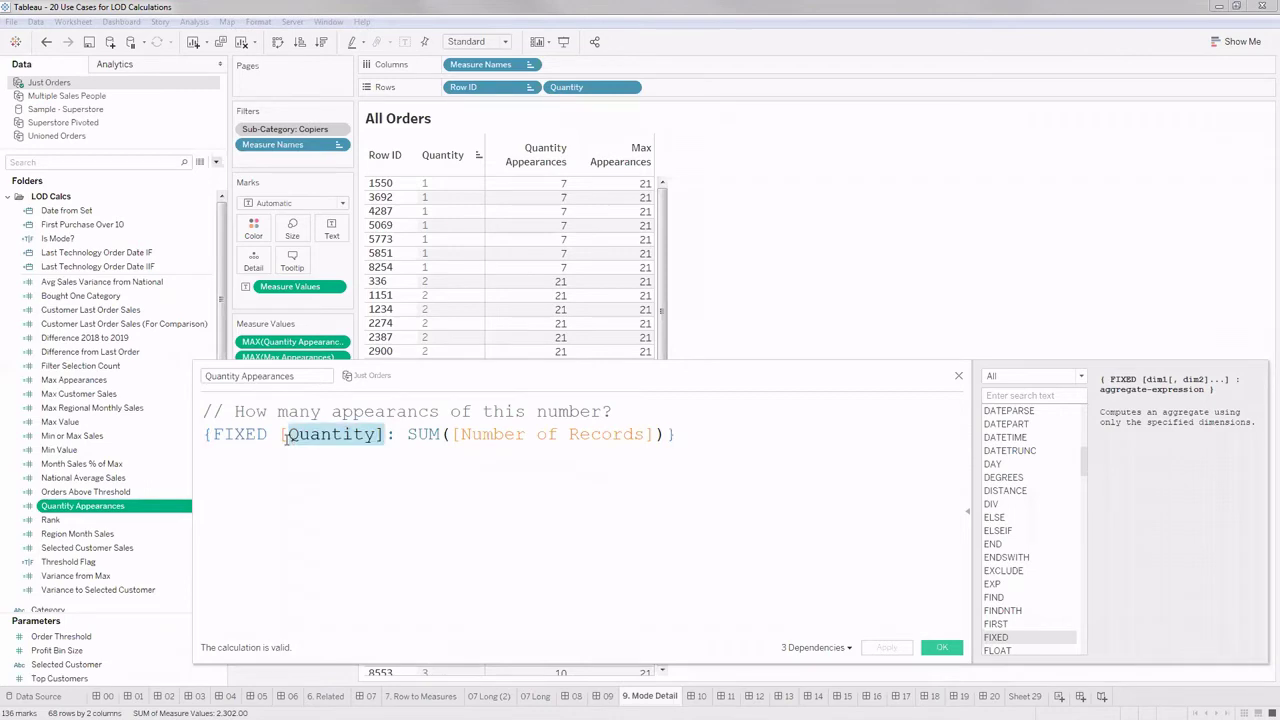
Step: Examine the SUM([Number of Records]) aggregation in the Quantity Appearances formula and close the calculation
{"action": "left_click", "coordinate": [437, 436]}
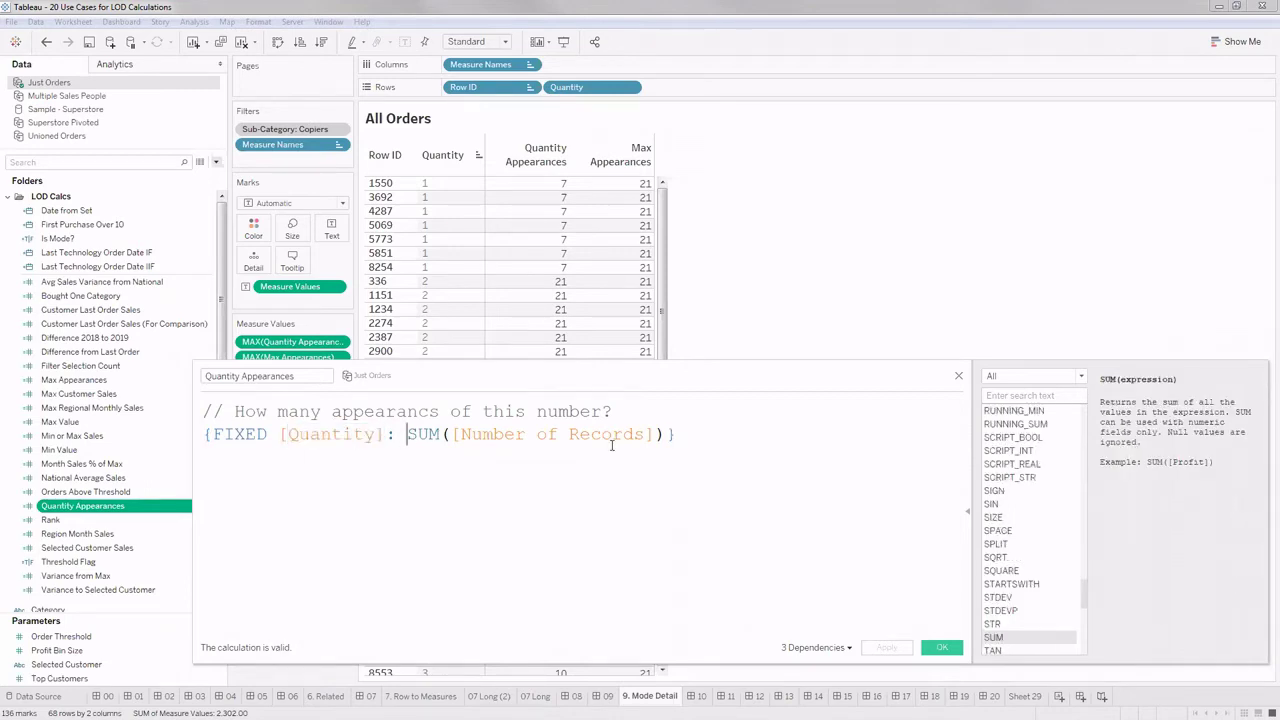
{"action": "left_click_drag", "start_coordinate": [620, 442], "coordinate": [397, 474]}
{"action": "left_click", "coordinate": [384, 438]}
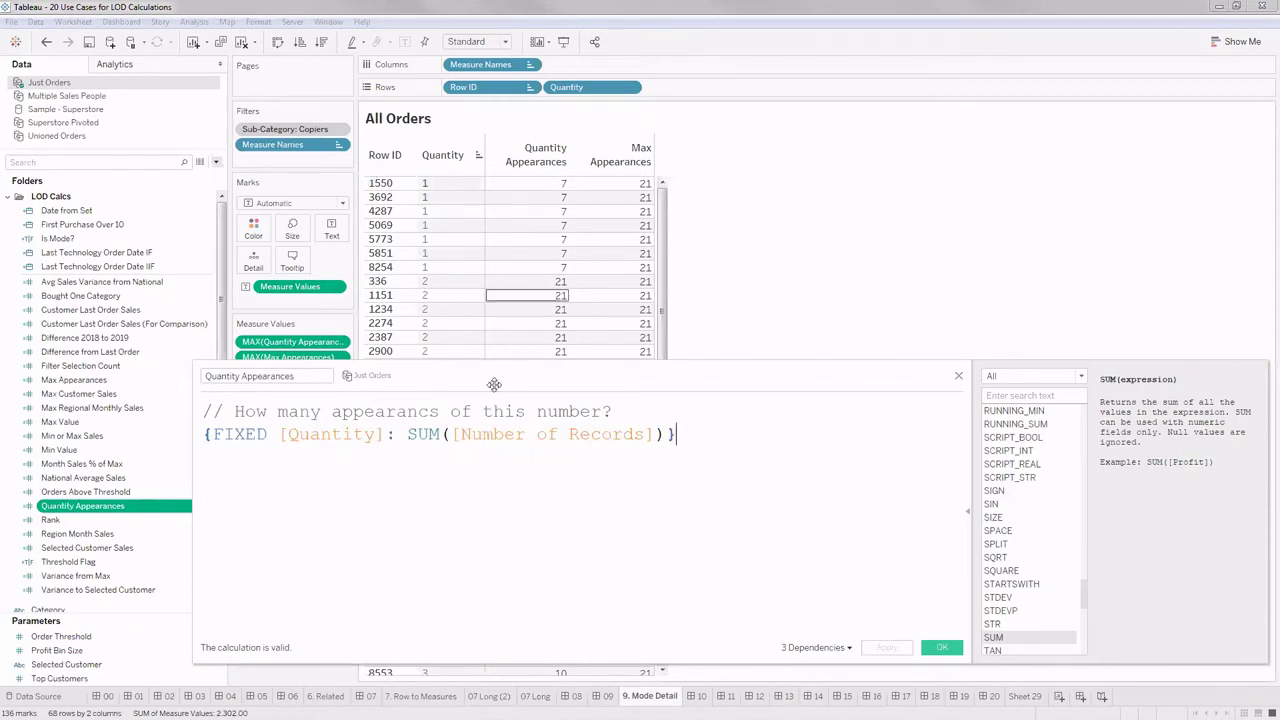
{"action": "left_click_drag", "start_coordinate": [406, 438], "coordinate": [643, 440]}
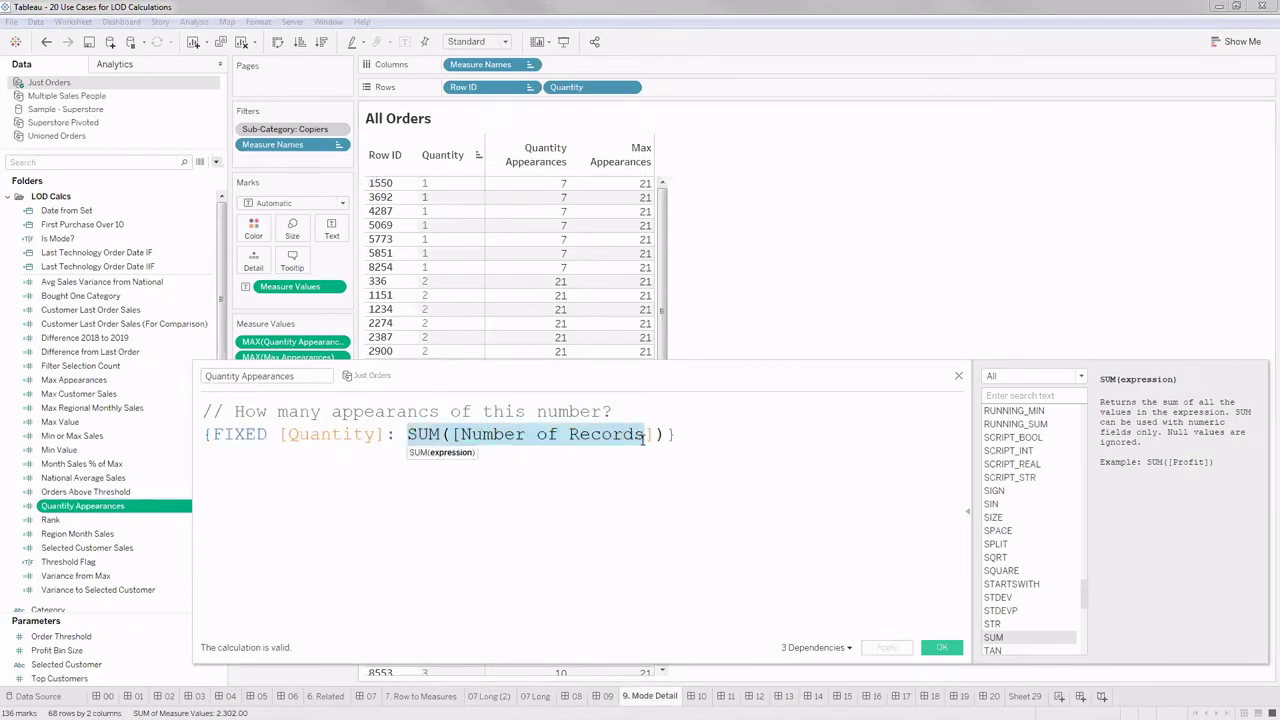
{"action": "left_click", "coordinate": [607, 484]}
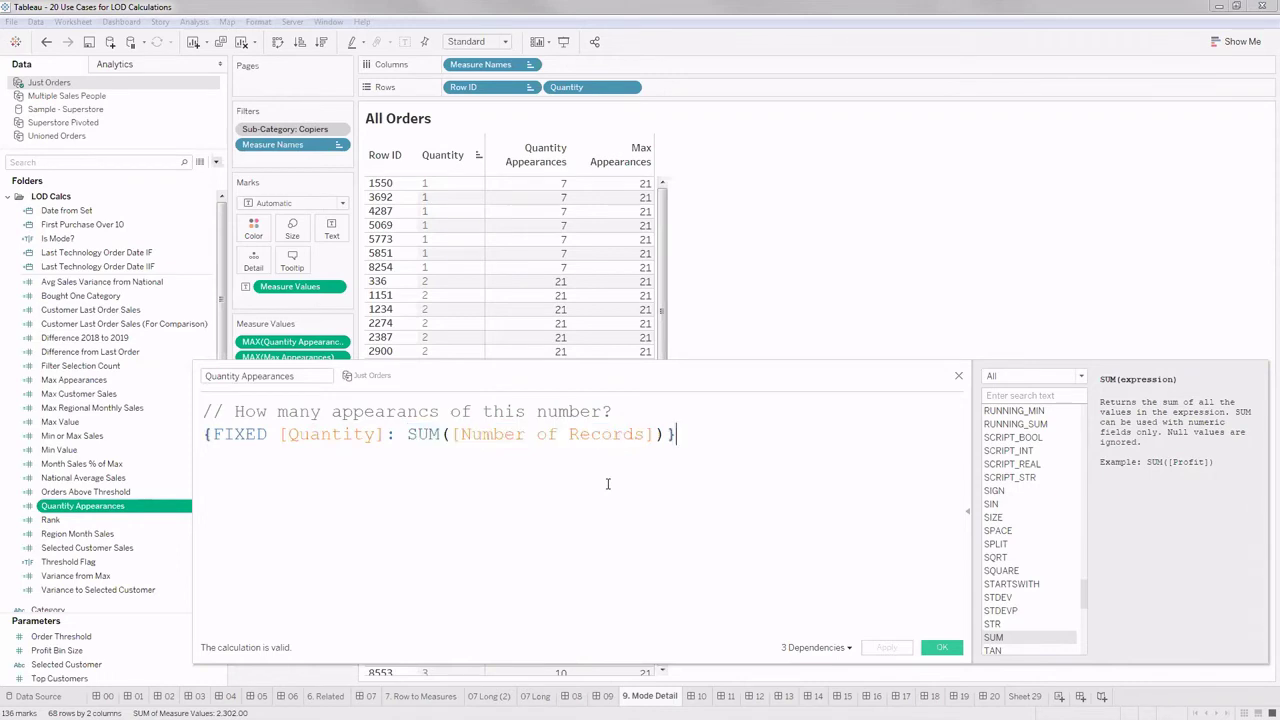
{"action": "left_click_drag", "start_coordinate": [702, 443], "coordinate": [181, 418]}
{"action": "left_click", "coordinate": [942, 648]}
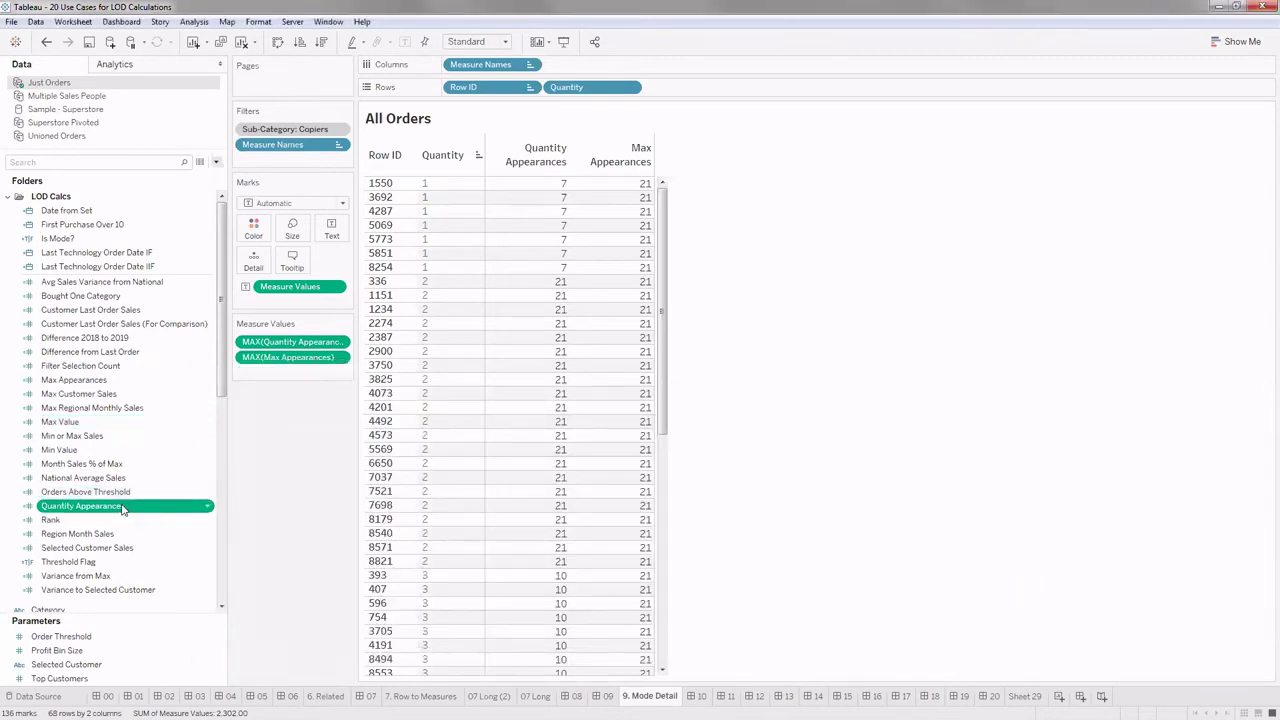
Step: Open the Max Appearances calculation for editing, enlarge its formula text and highlight the inner {FIXED [Quantity]: SUM([Number of Records])} expression
{"action": "right_click", "coordinate": [81, 382]}
{"action": "left_click", "coordinate": [140, 461]}
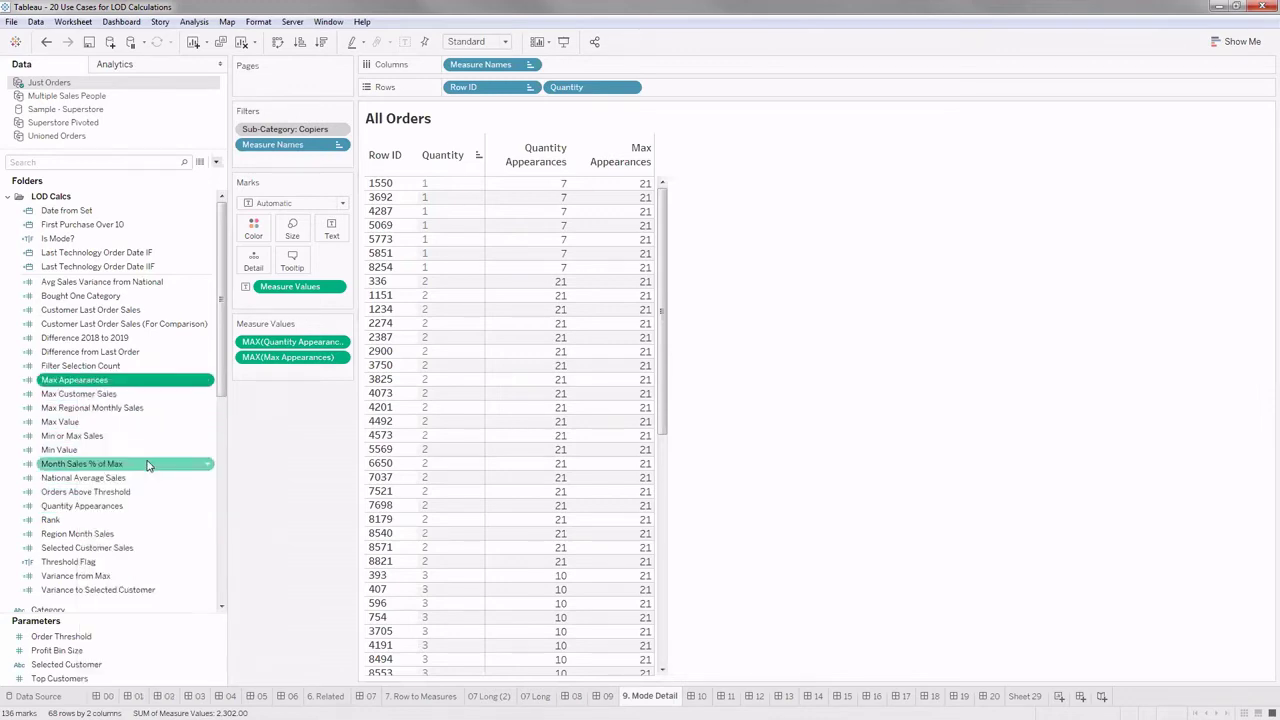
{"action": "scroll", "coordinate": [390, 465], "scroll_direction": "up", "scroll_amount": 4}
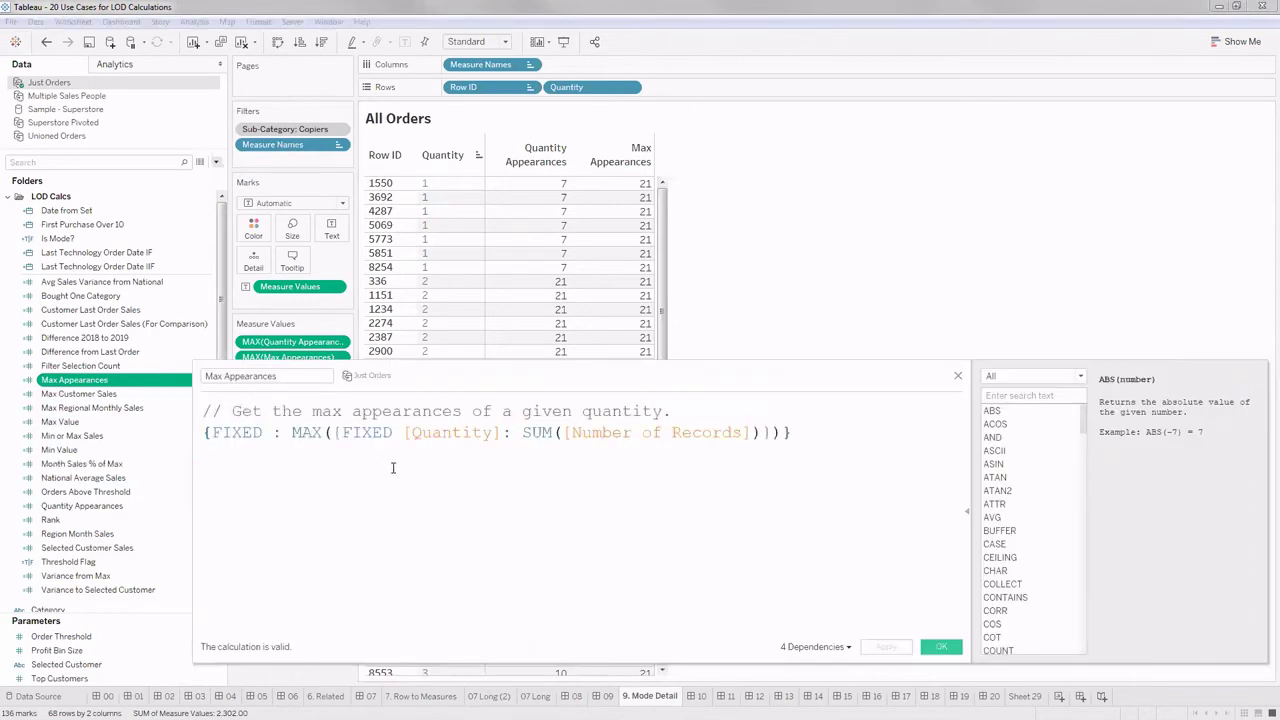
{"action": "left_click", "coordinate": [364, 439]}
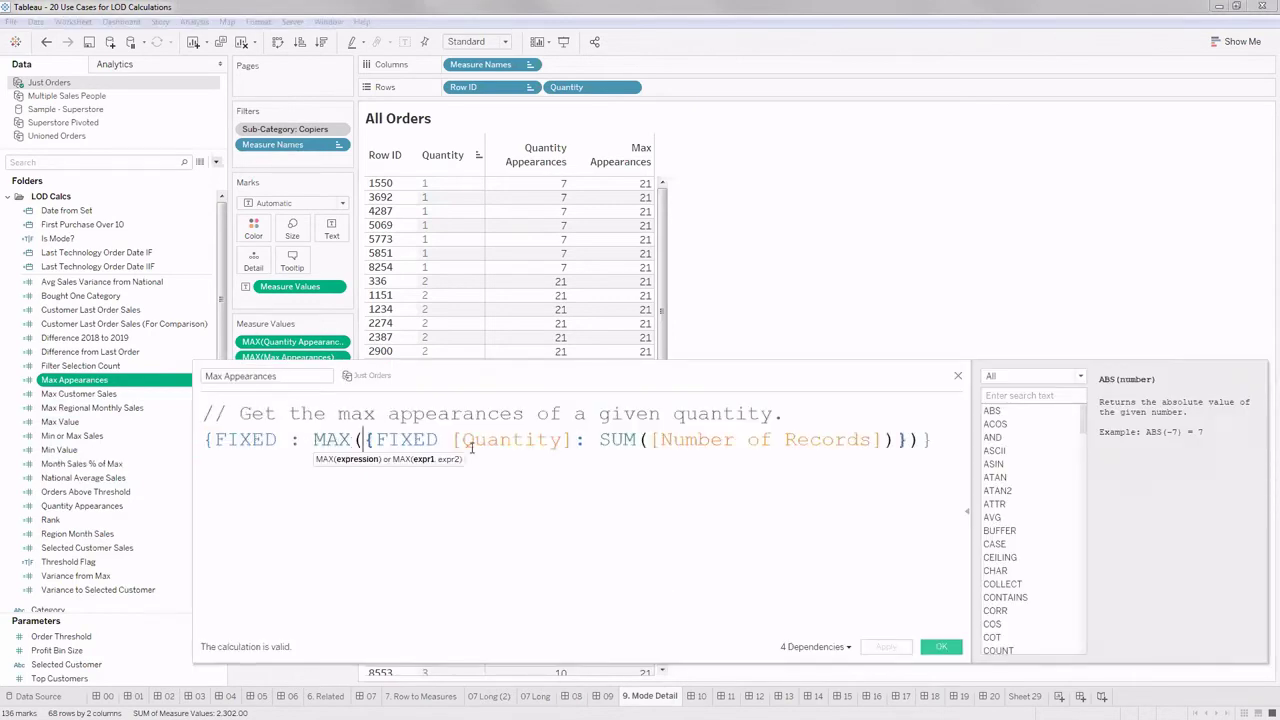
{"action": "left_click", "coordinate": [906, 443], "text": "shift"}
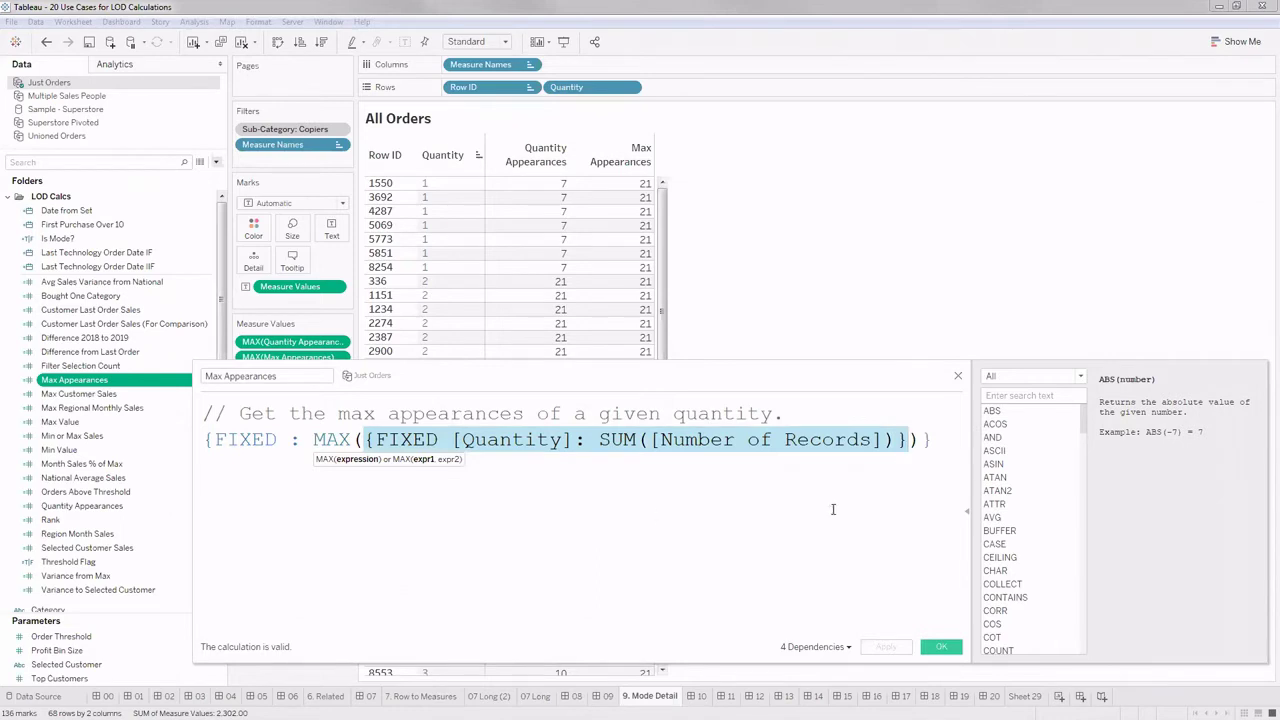
Step: Examine the MAX function and the outer FIXED keyword in the Max Appearances formula, and close the calculation
{"action": "double_click", "coordinate": [318, 439]}
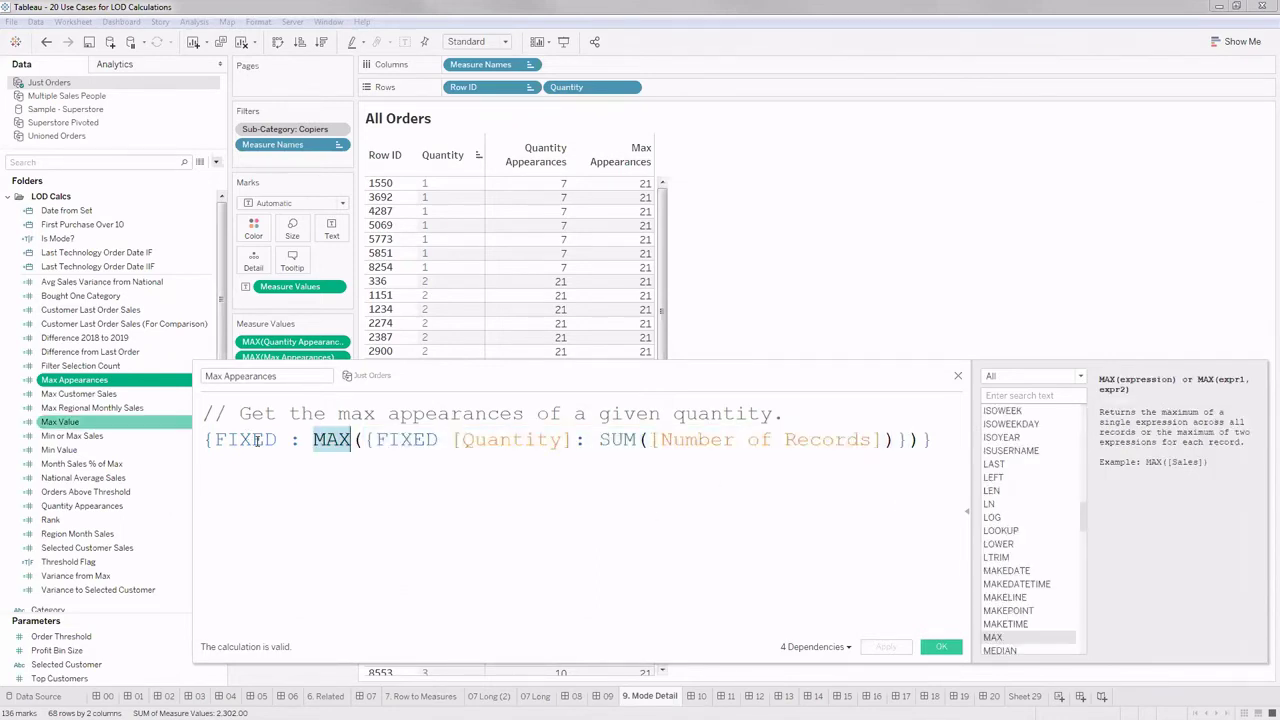
{"action": "left_click_drag", "start_coordinate": [277, 440], "coordinate": [204, 441]}
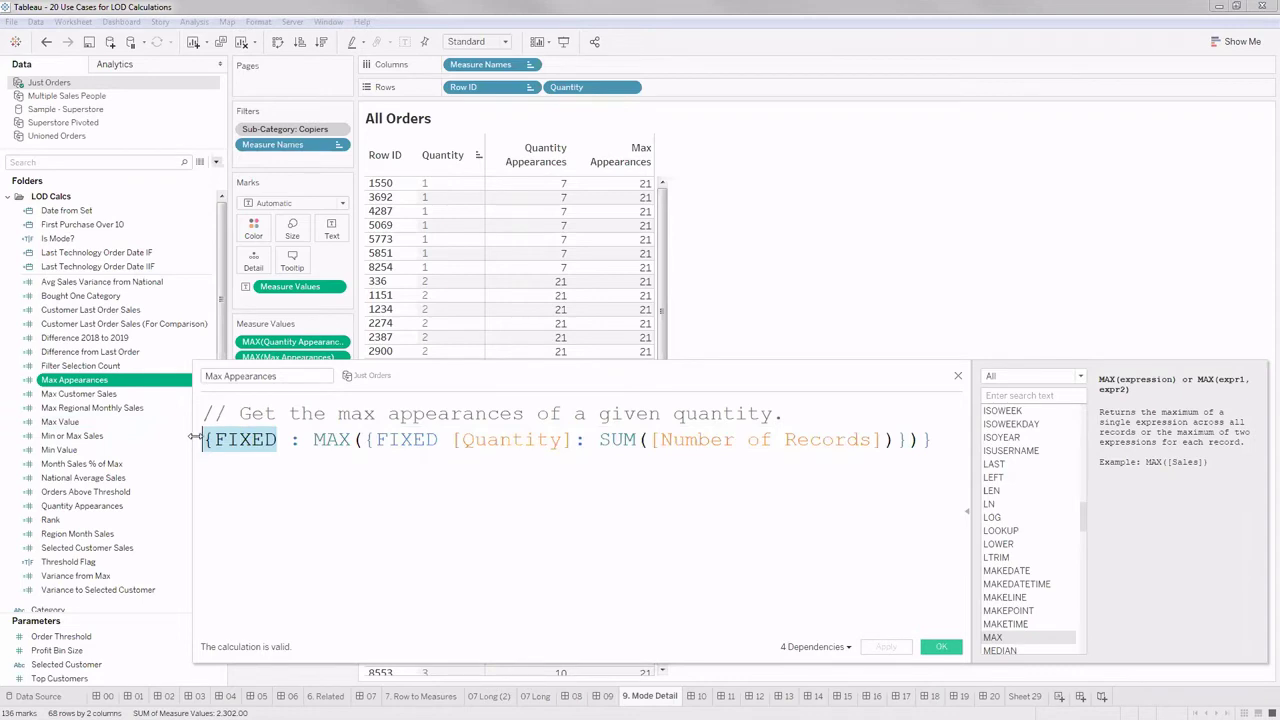
{"action": "left_click", "coordinate": [283, 441]}
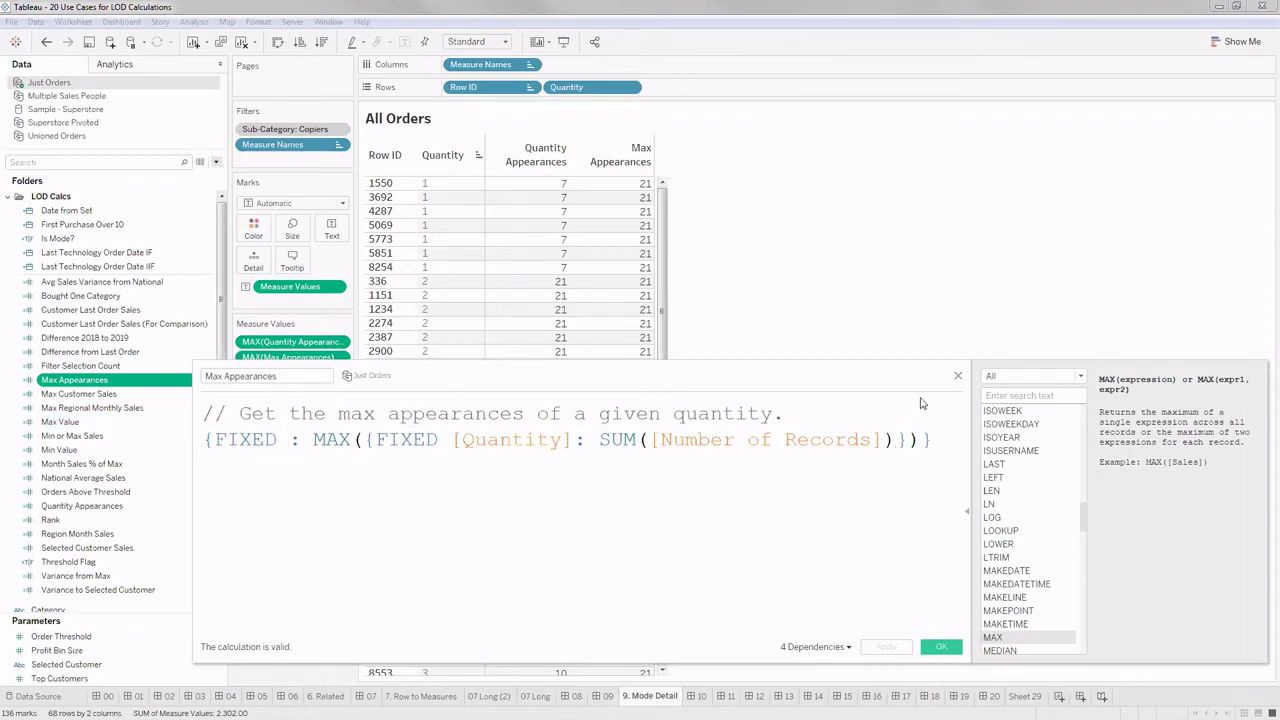
{"action": "left_click", "coordinate": [944, 647]}
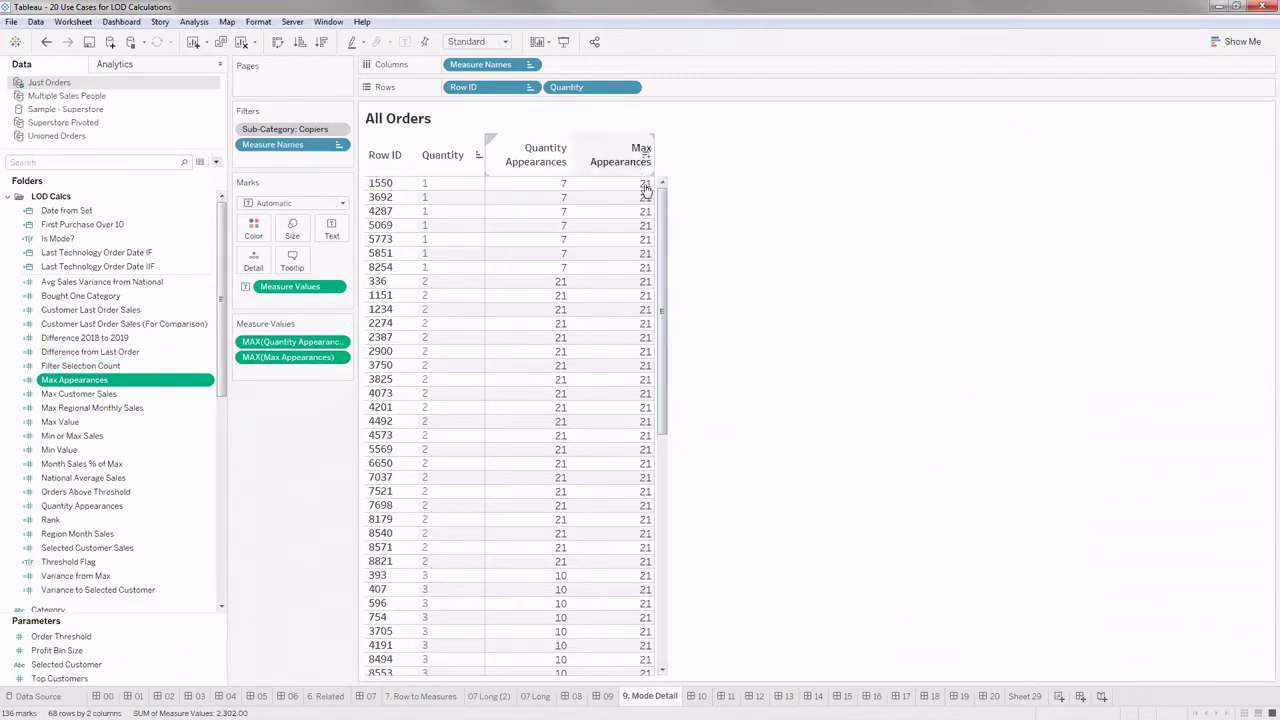
Step: Look through all order rows, comparing the Quantity Appearances and Max Appearances values for each quantity
{"action": "scroll", "coordinate": [643, 330], "scroll_direction": "down", "scroll_amount": 10}
{"action": "scroll", "coordinate": [633, 358], "scroll_direction": "up", "scroll_amount": 10}
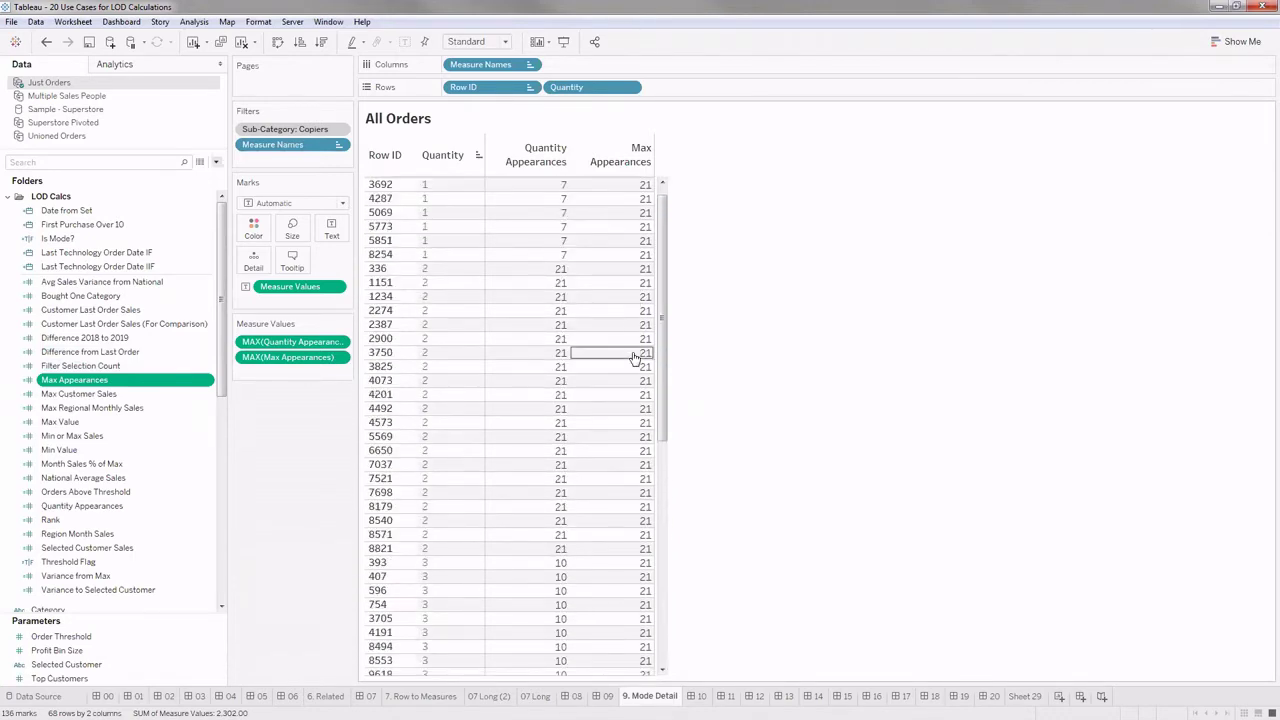
{"action": "scroll", "coordinate": [633, 358], "scroll_direction": "up", "scroll_amount": 1}
{"action": "scroll", "coordinate": [633, 362], "scroll_direction": "down", "scroll_amount": 5}
{"action": "scroll", "coordinate": [630, 369], "scroll_direction": "down", "scroll_amount": 2}
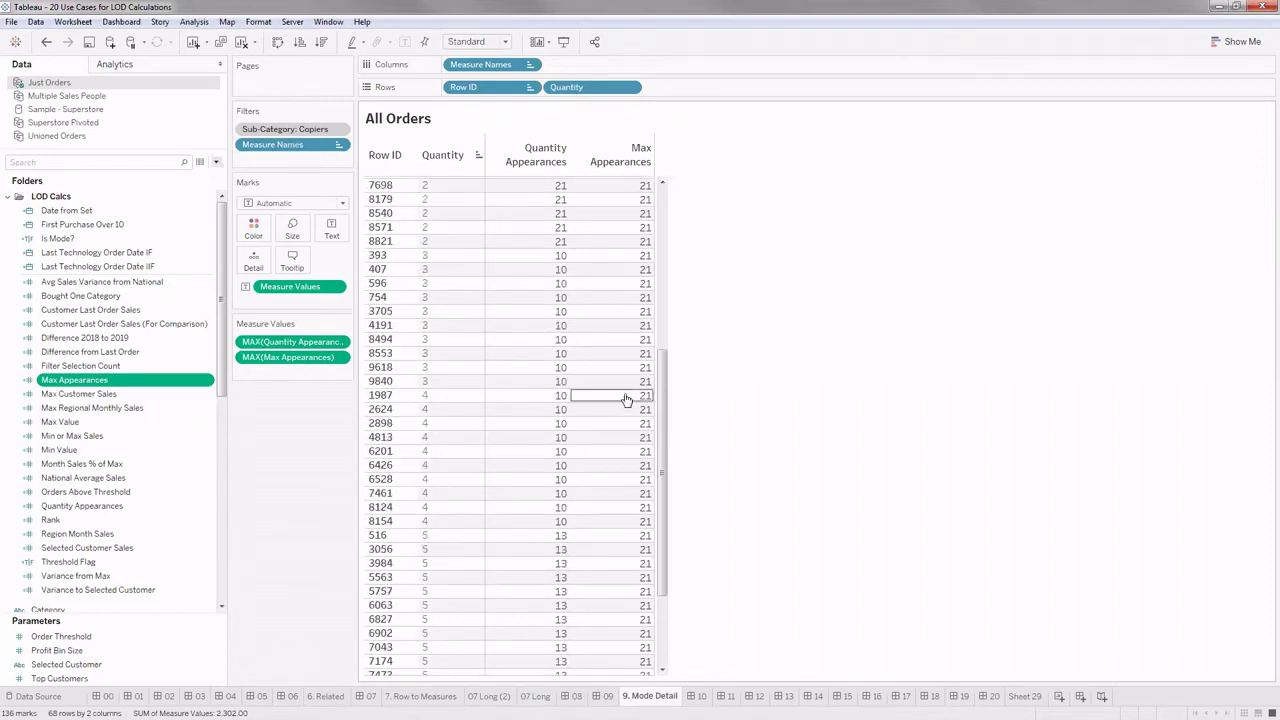
{"action": "scroll", "coordinate": [619, 402], "scroll_direction": "down", "scroll_amount": 3}
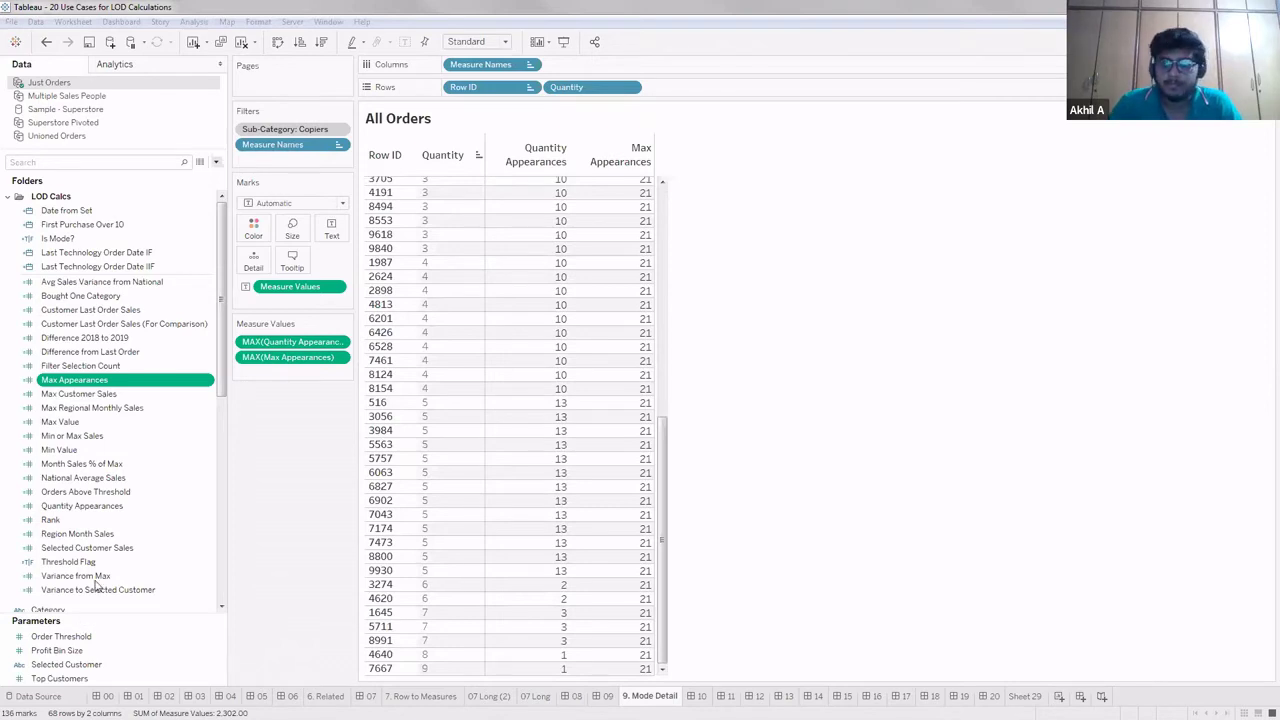
Step: Return to the use case overview dashboard, 00, and open the Get Value from a Set use case
{"action": "left_click", "coordinate": [224, 566]}
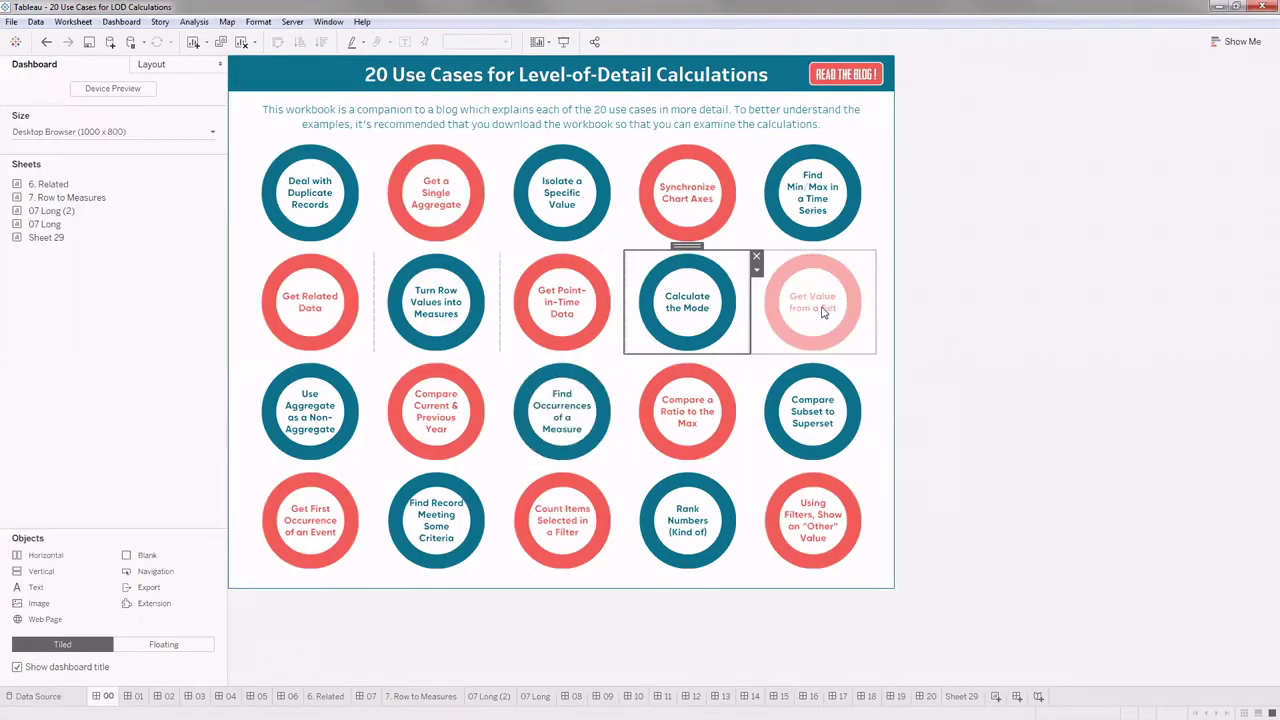
{"action": "left_click", "coordinate": [819, 309]}
{"action": "left_click", "coordinate": [819, 308]}
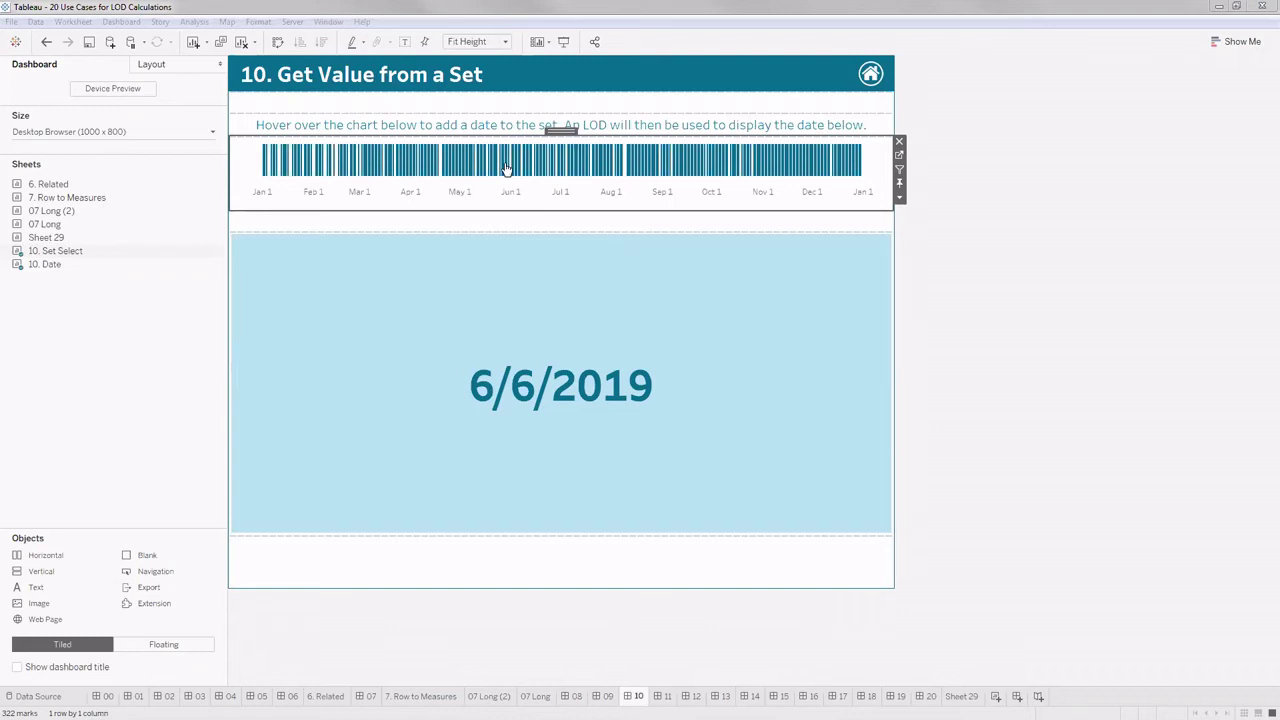
Step: Try several dates in different months on the order date chart to check the date shown below it
{"action": "mouse_move", "coordinate": [502, 168]}
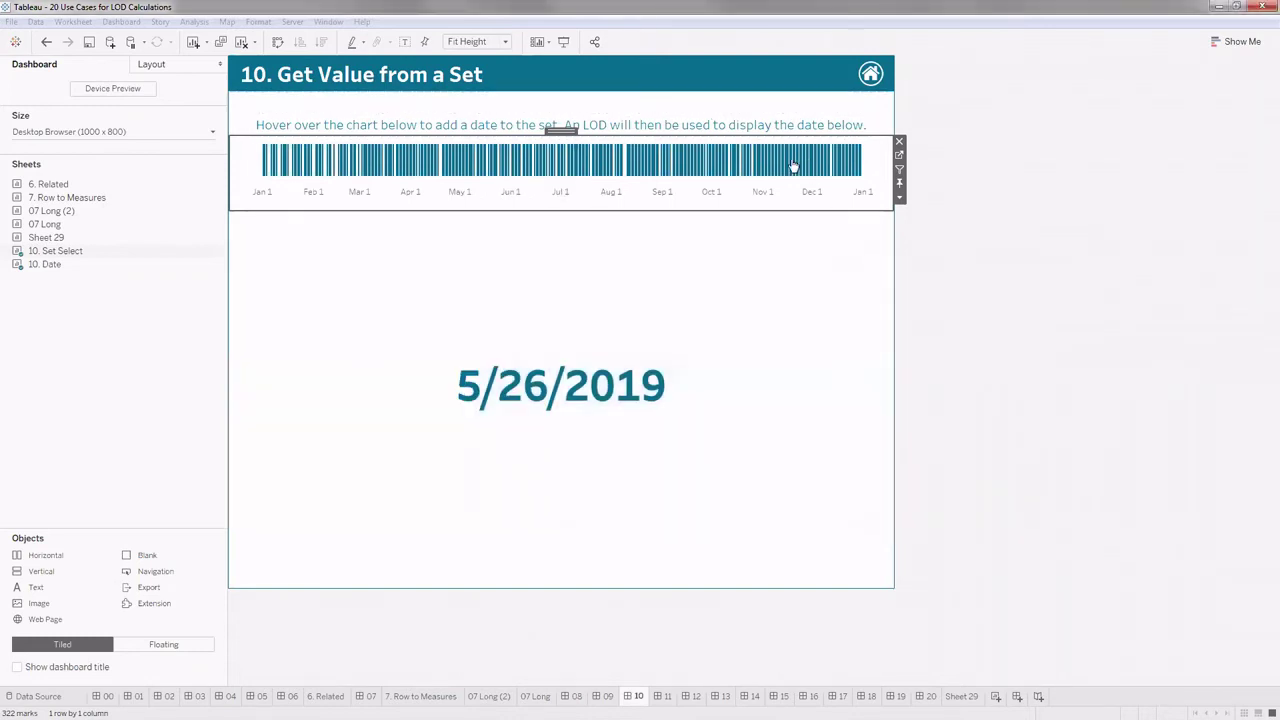
{"action": "mouse_move", "coordinate": [771, 165]}
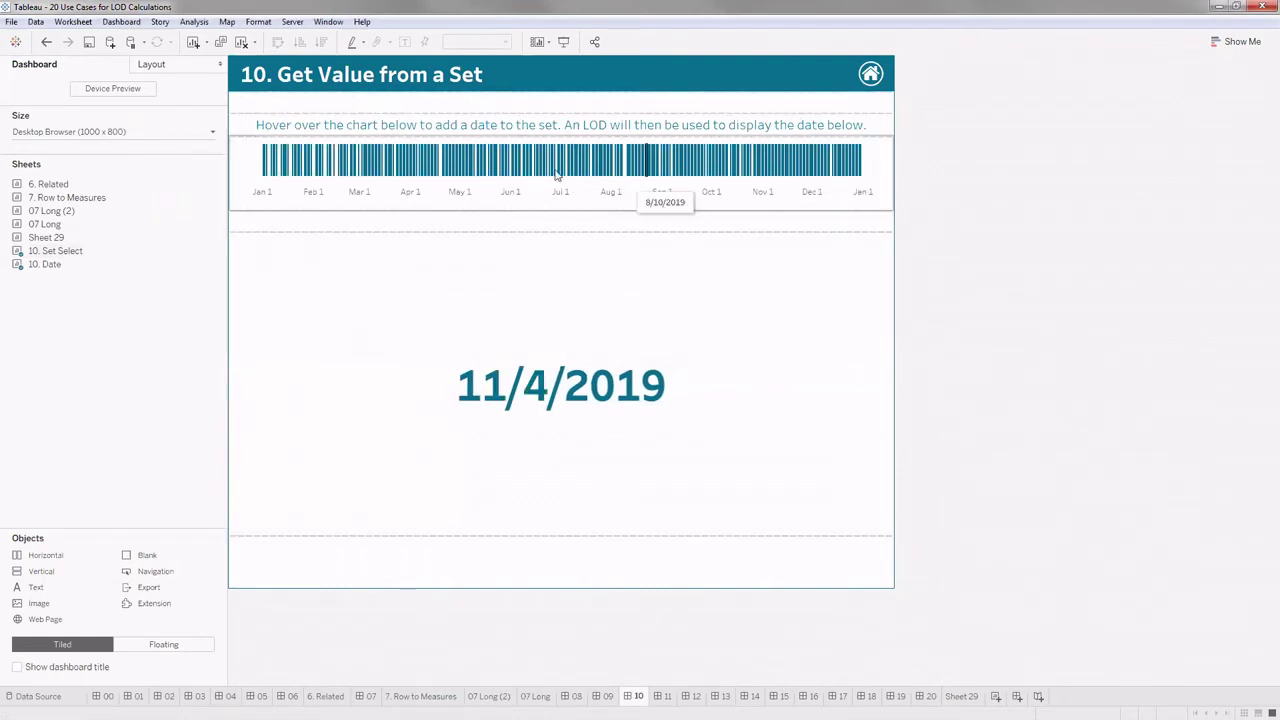
{"action": "mouse_move", "coordinate": [557, 175]}
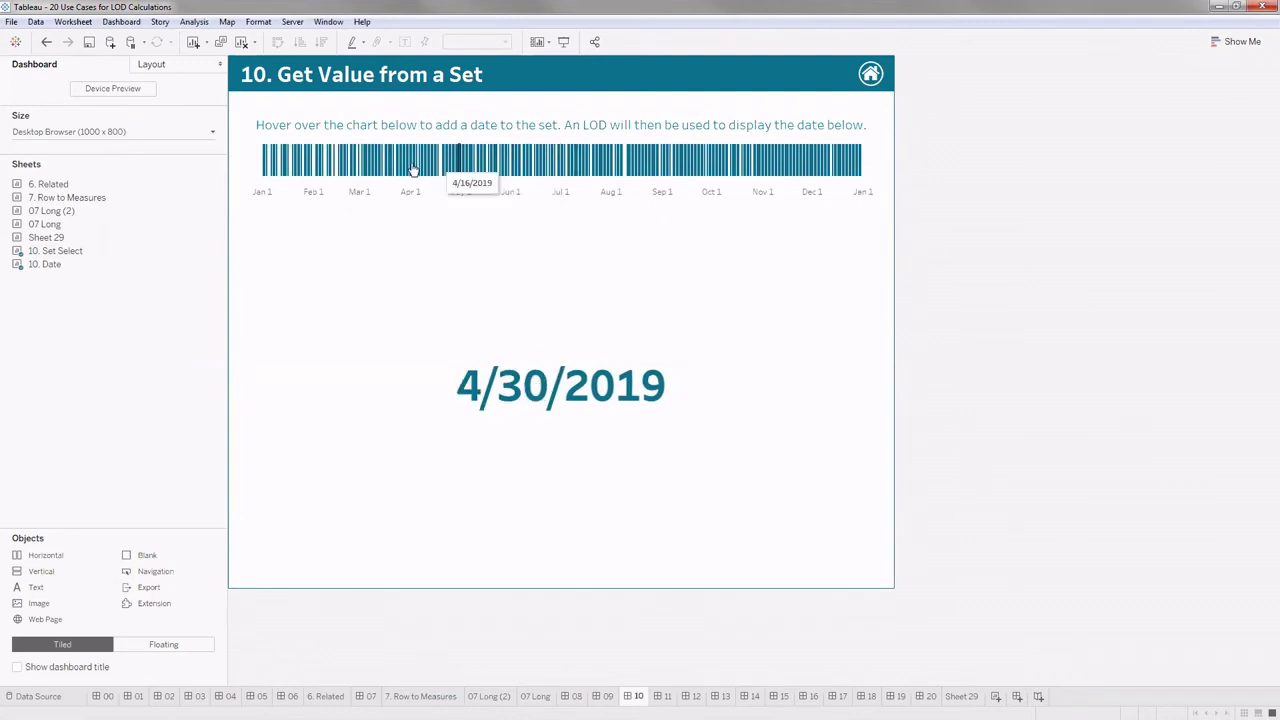
{"action": "mouse_move", "coordinate": [407, 170]}
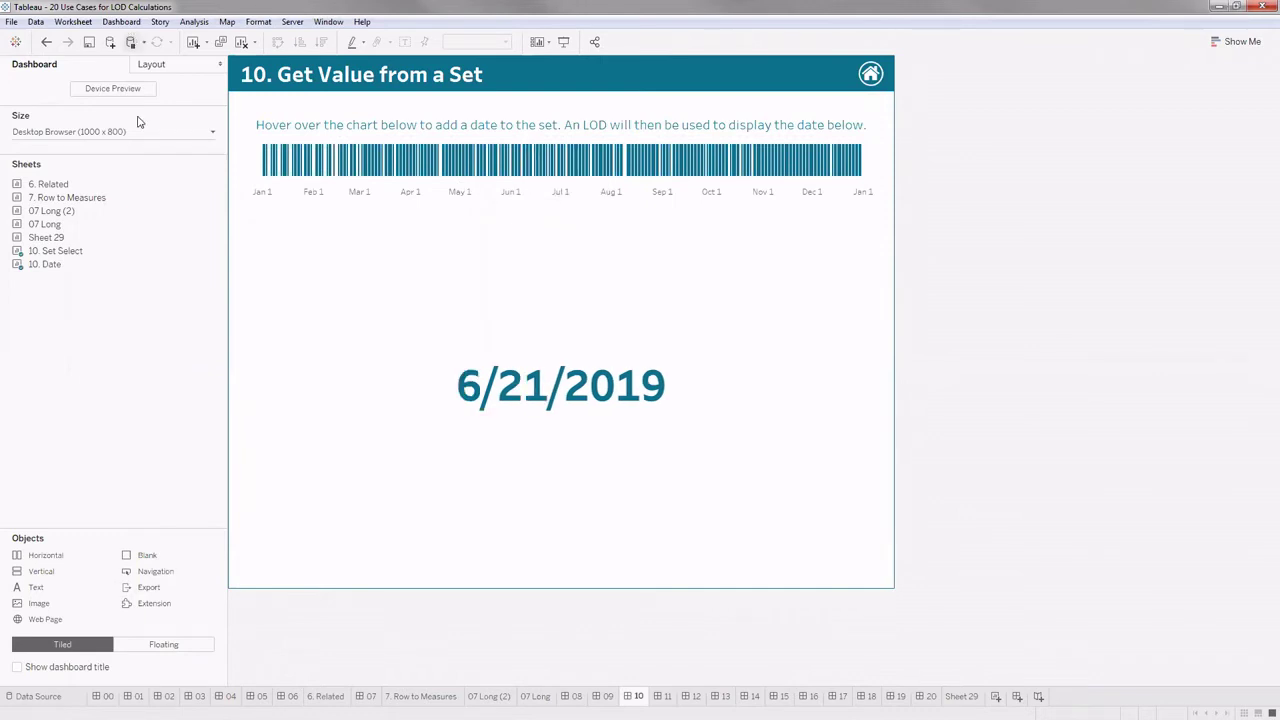
Step: Open the dashboard's Add Date to Set action, review its source sheet, run mode and target set, and close the action settings
{"action": "key", "text": "alt+b"}
{"action": "left_click", "coordinate": [147, 192]}
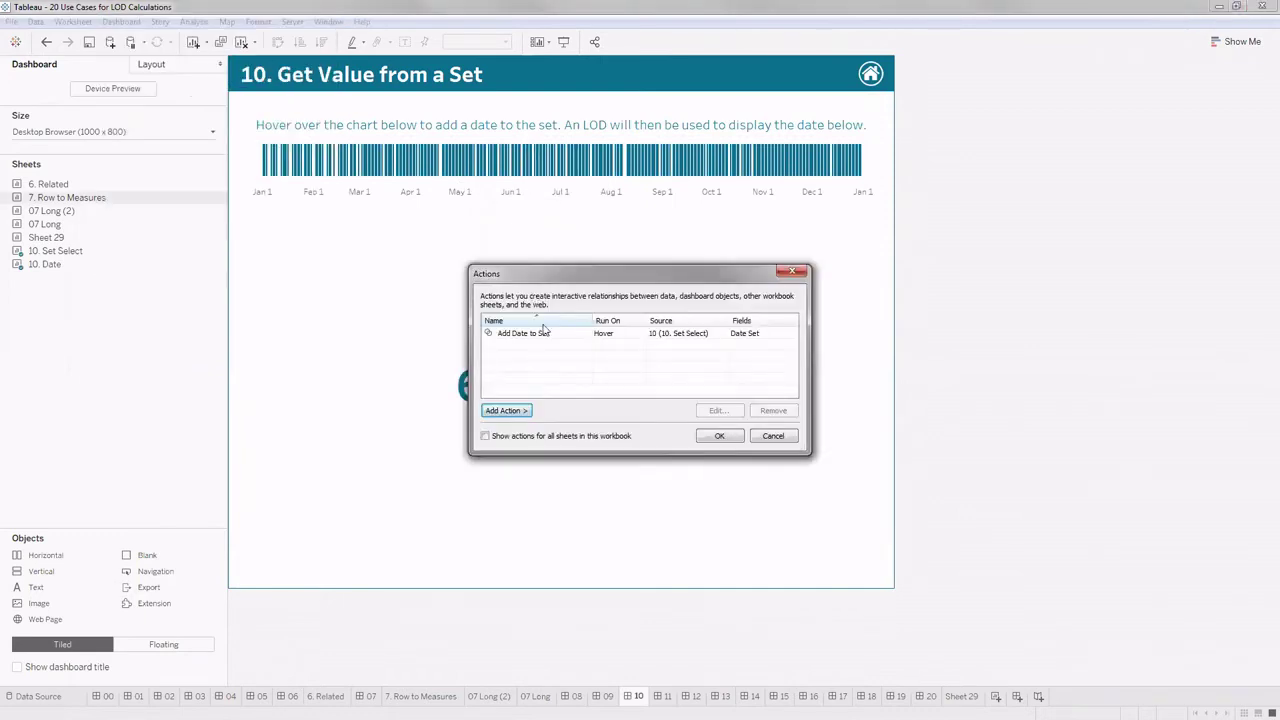
{"action": "left_click", "coordinate": [541, 337]}
{"action": "left_click", "coordinate": [716, 410]}
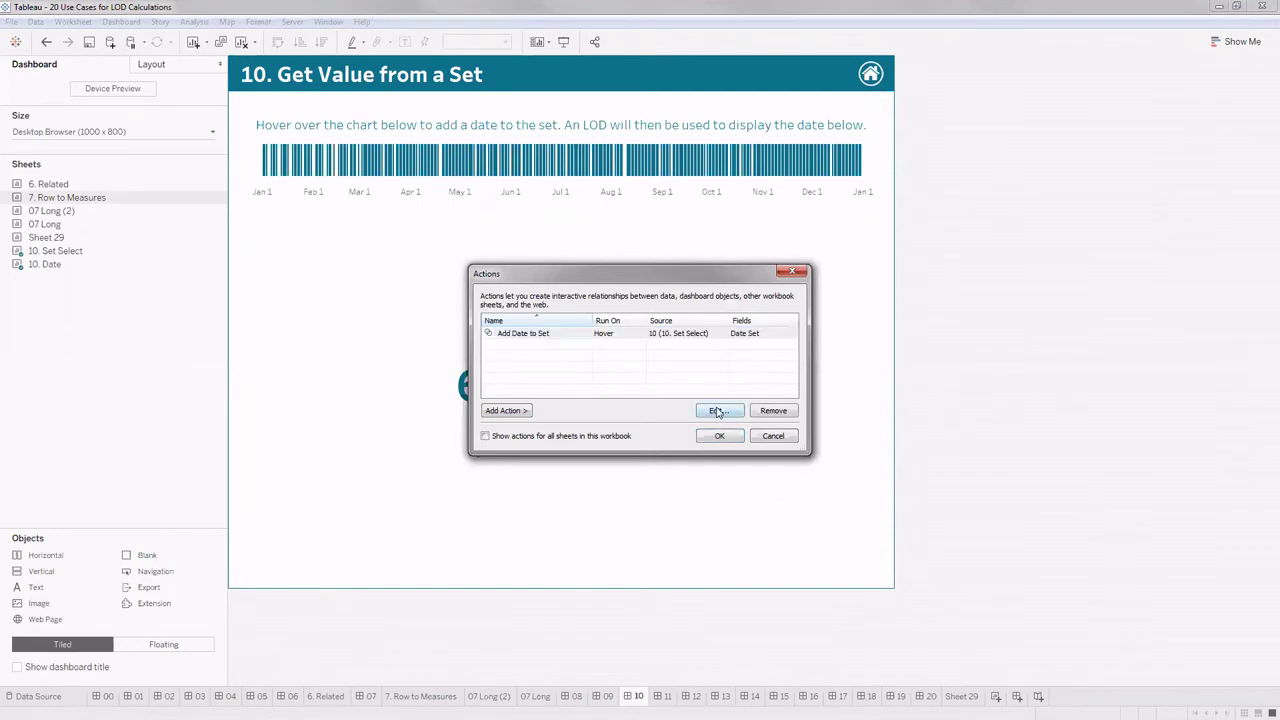
{"action": "left_click", "coordinate": [730, 410]}
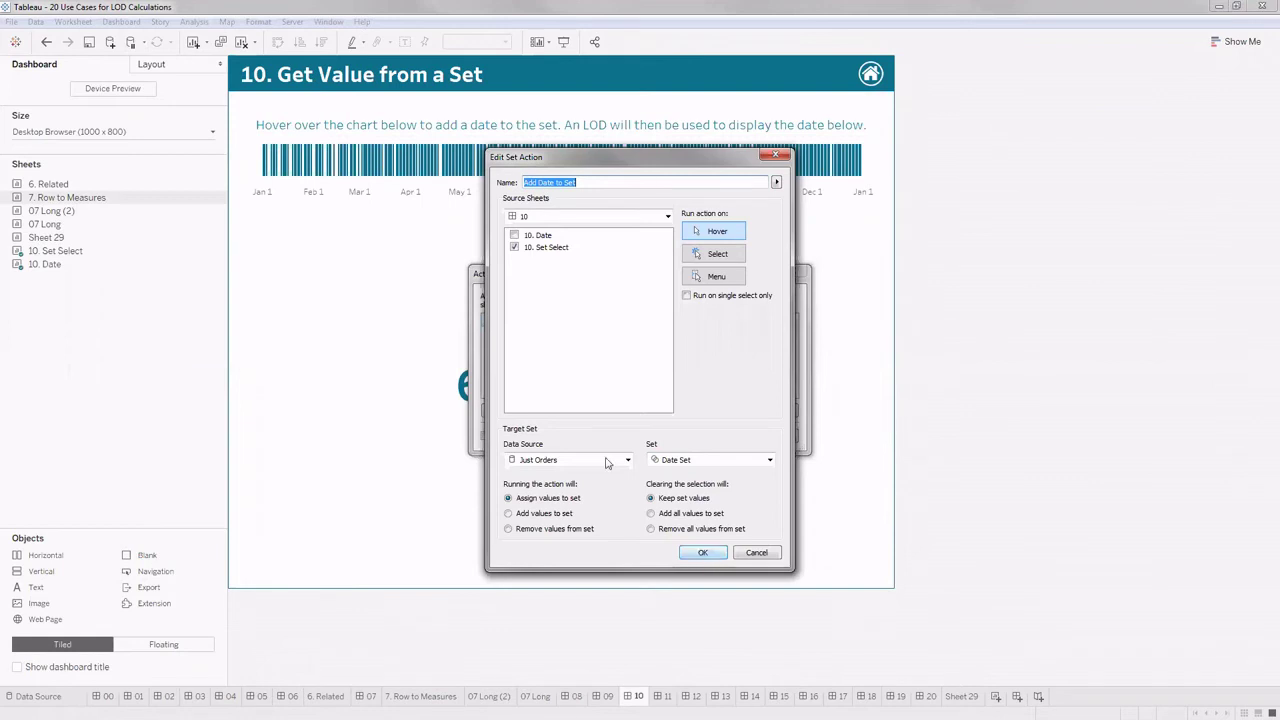
{"action": "key", "text": "Return"}
{"action": "key", "text": "Return"}
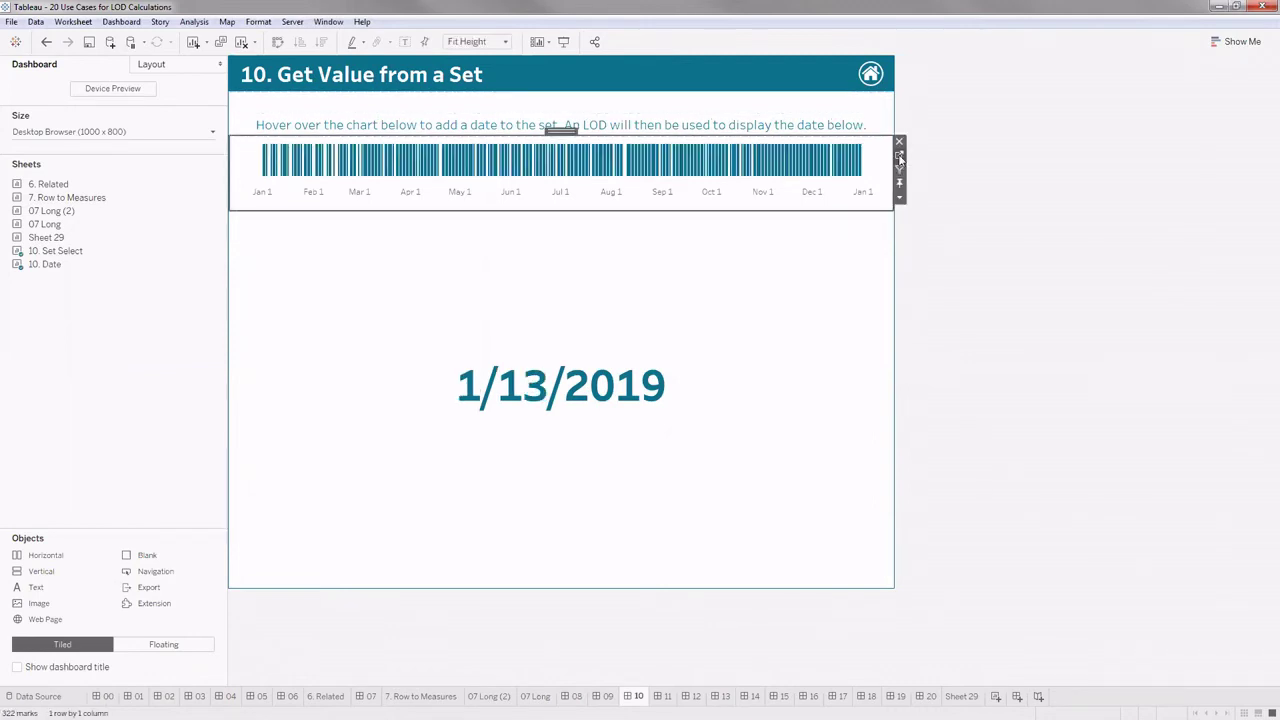
Step: Go to the 10. Set Select worksheet and locate Date Set among the Just Orders fields
{"action": "left_click", "coordinate": [899, 157]}
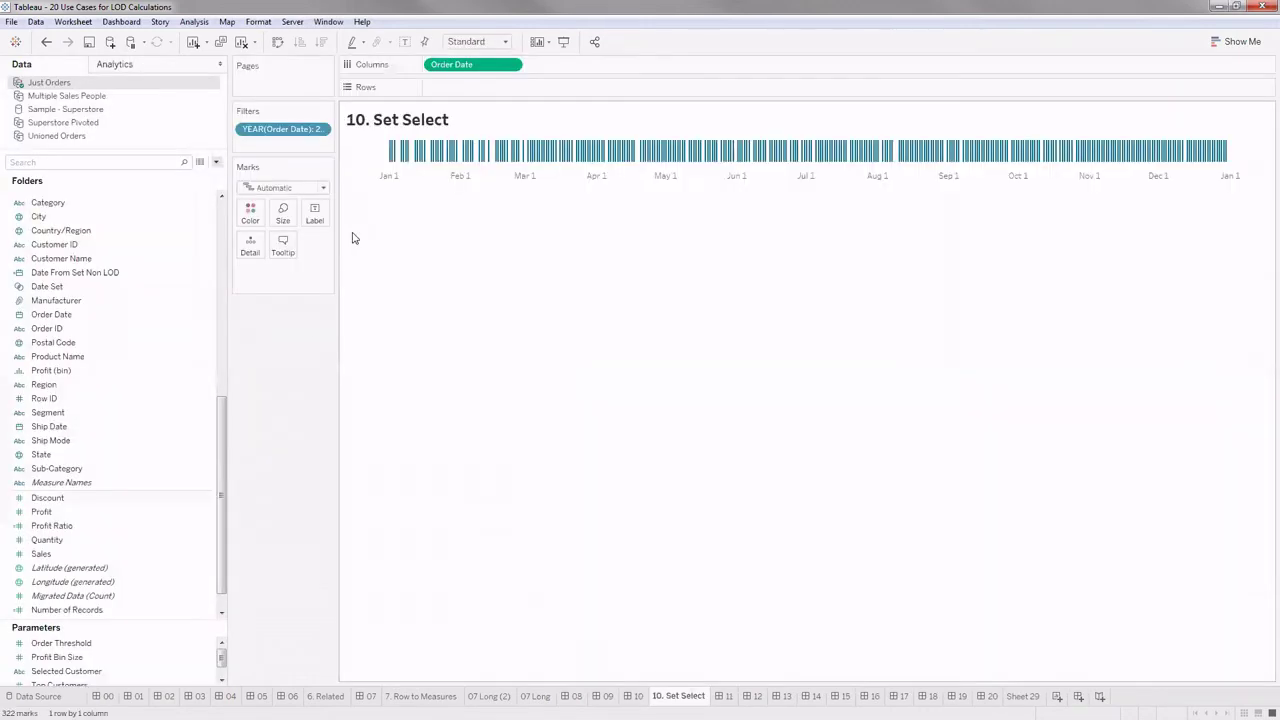
{"action": "left_click", "coordinate": [172, 376]}
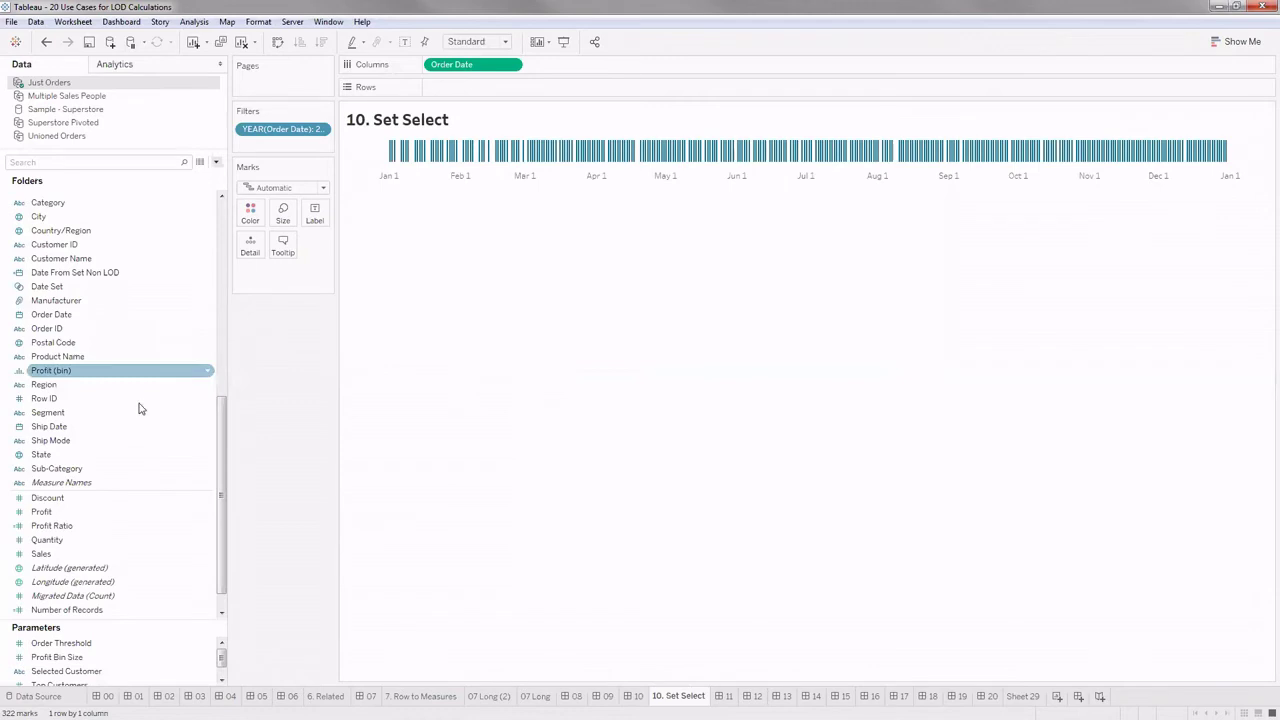
{"action": "left_click", "coordinate": [64, 401]}
{"action": "scroll", "coordinate": [64, 410], "scroll_direction": "up", "scroll_amount": 10}
{"action": "left_click", "coordinate": [64, 408]}
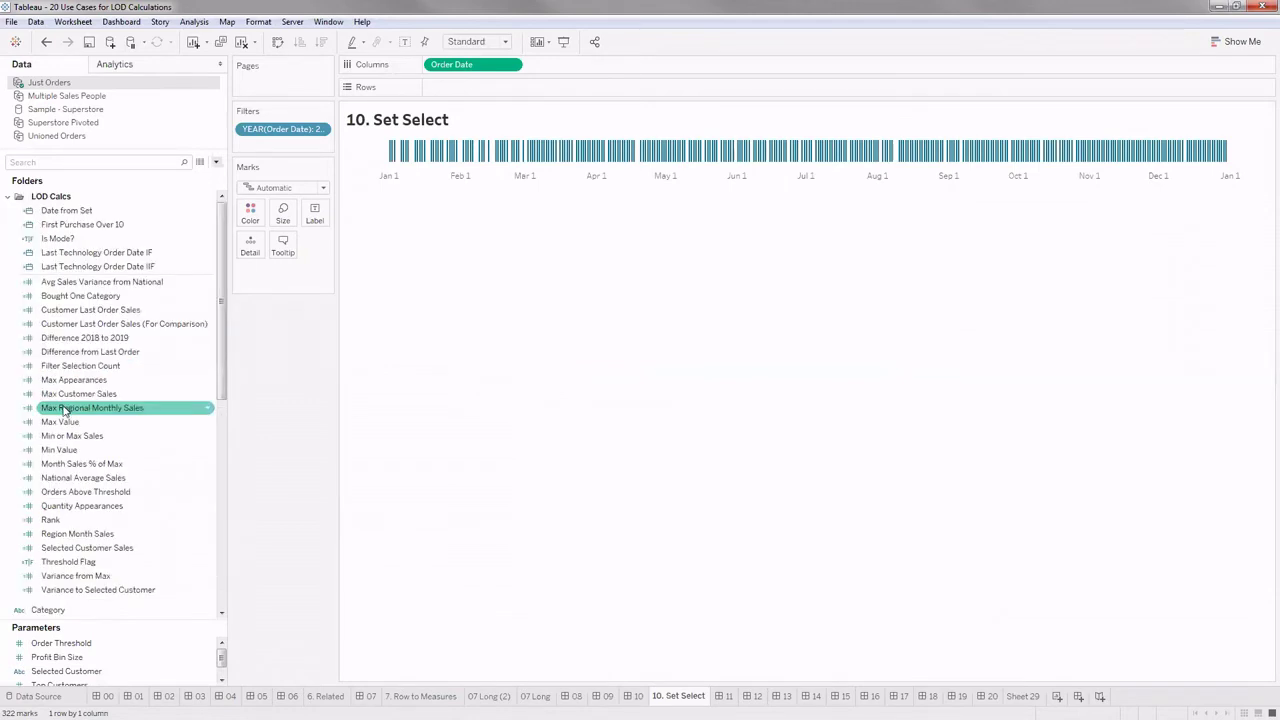
{"action": "scroll", "coordinate": [25, 565], "scroll_direction": "down", "scroll_amount": 8}
{"action": "left_click", "coordinate": [25, 566]}
{"action": "left_click", "coordinate": [38, 677]}
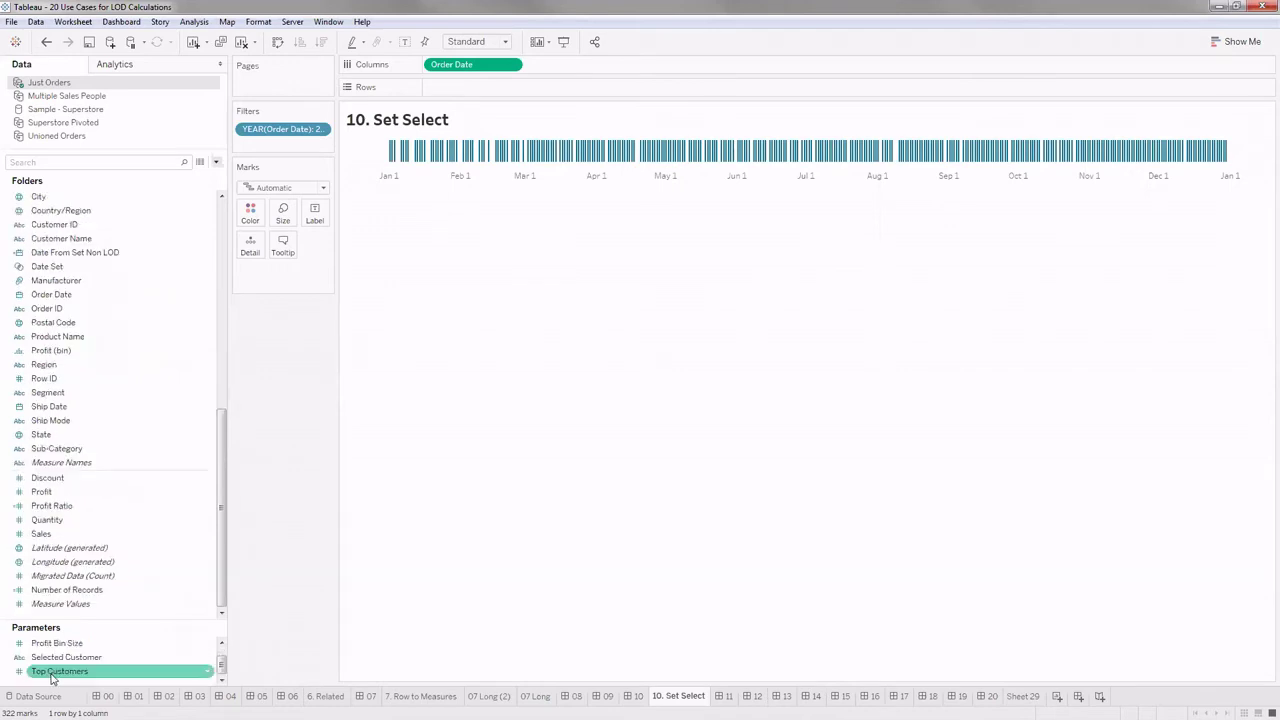
{"action": "left_click", "coordinate": [66, 405]}
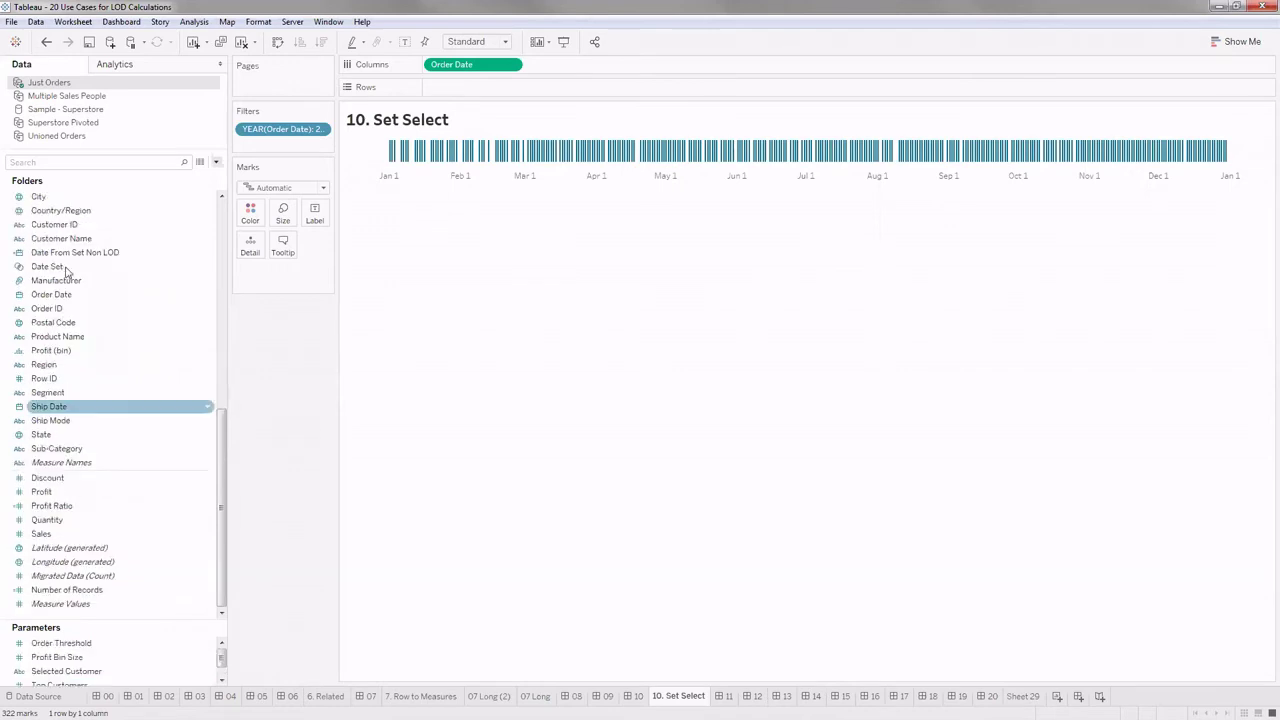
{"action": "left_click", "coordinate": [68, 268]}
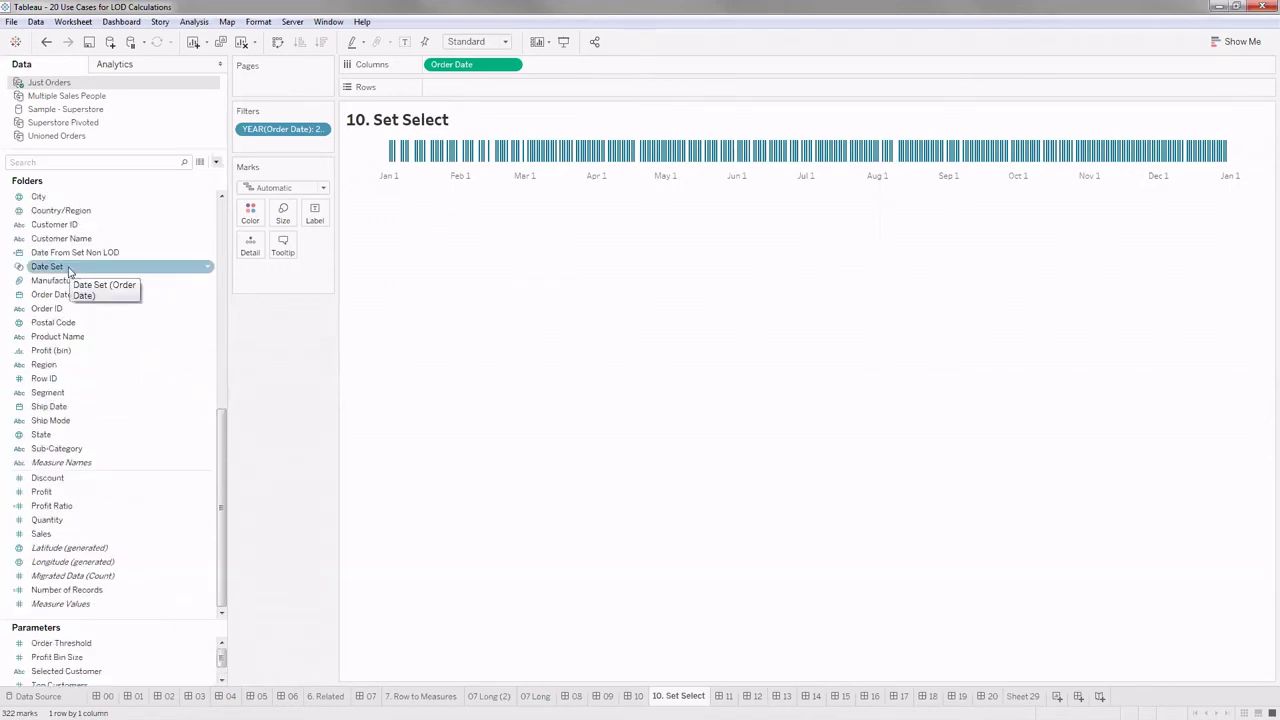
{"action": "left_click", "coordinate": [287, 418]}
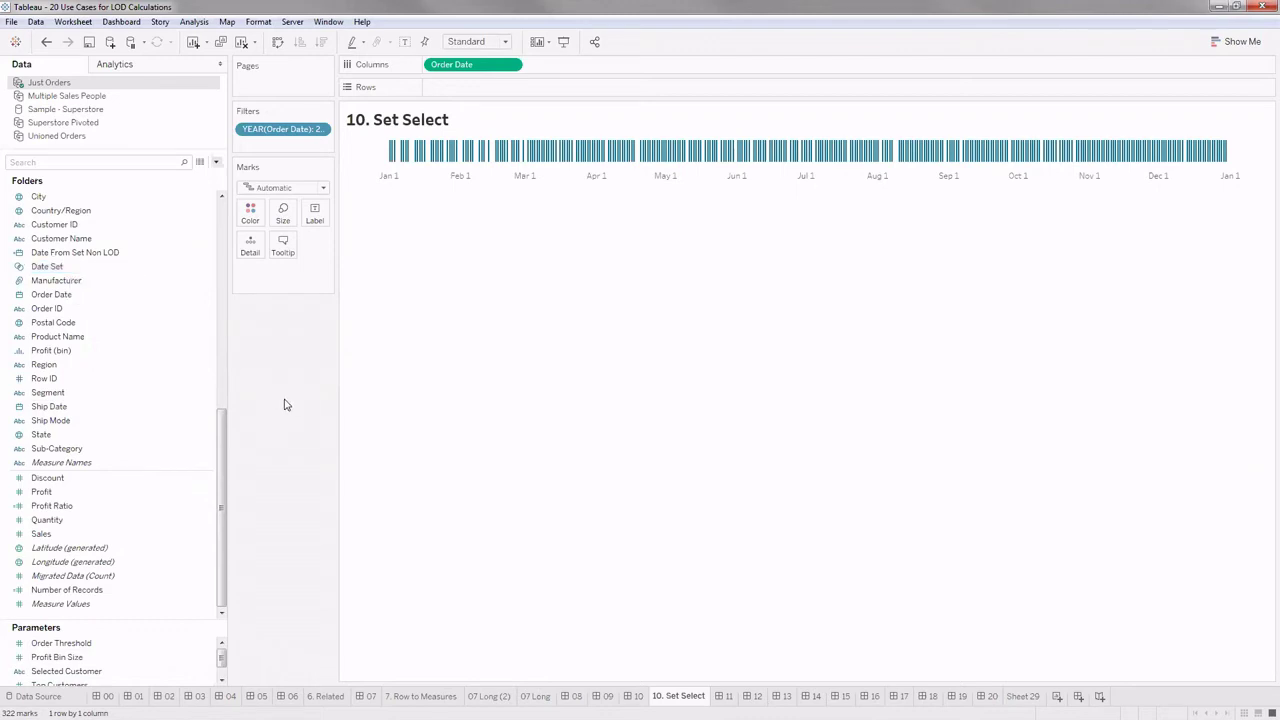
Step: Return to dashboard 10, go to its 10. Date worksheet and widen the Filters and Marks cards to fit the full field names
{"action": "left_click", "coordinate": [638, 697]}
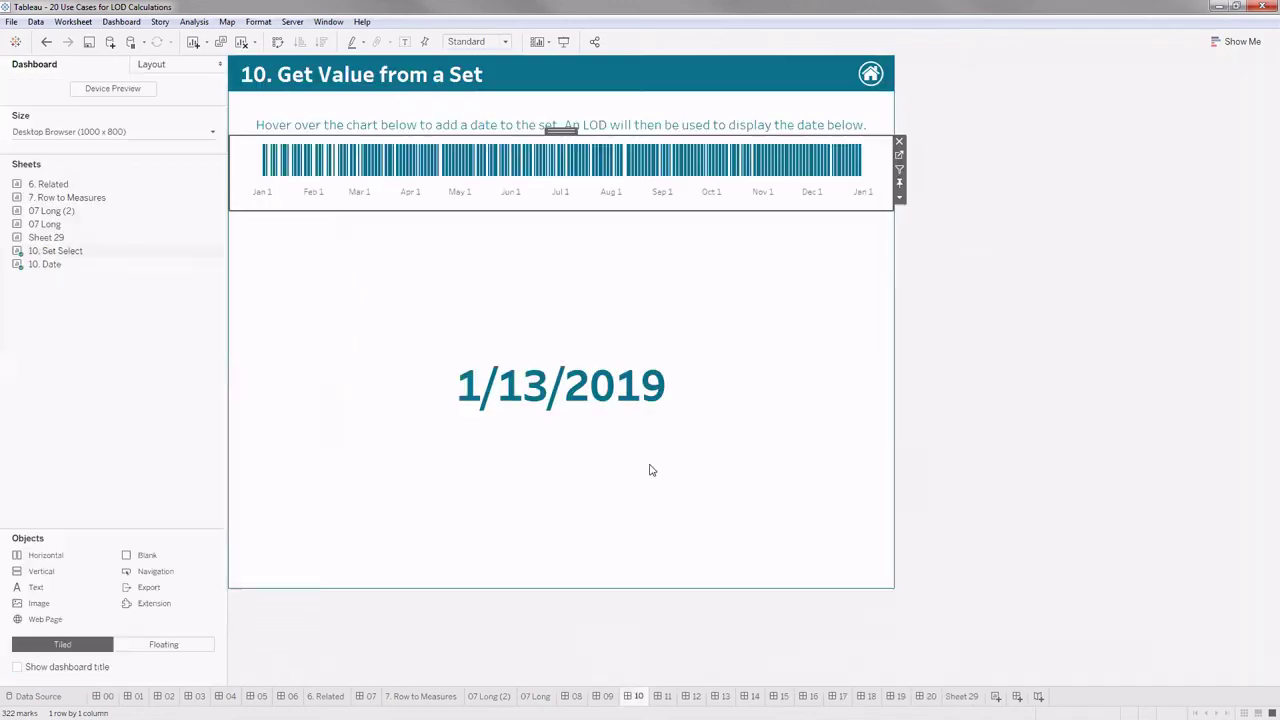
{"action": "left_click", "coordinate": [900, 256]}
{"action": "left_click", "coordinate": [900, 254]}
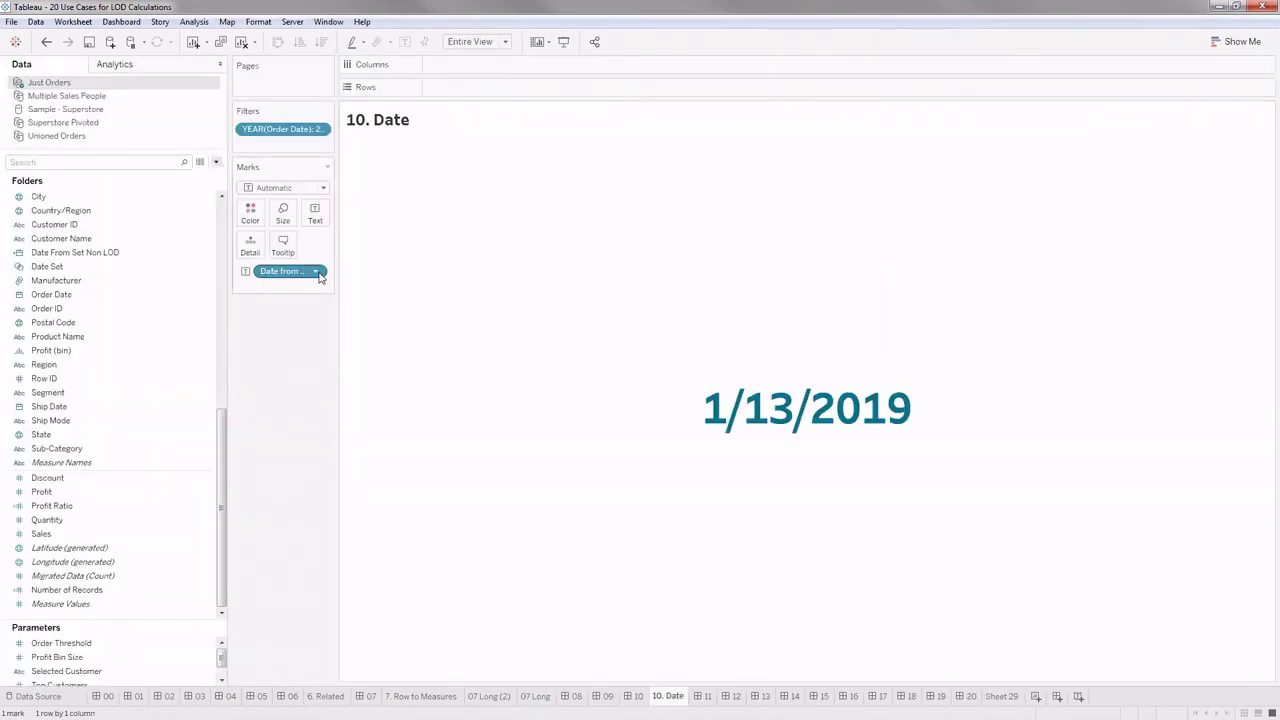
{"action": "left_click_drag", "start_coordinate": [335, 241], "coordinate": [430, 242]}
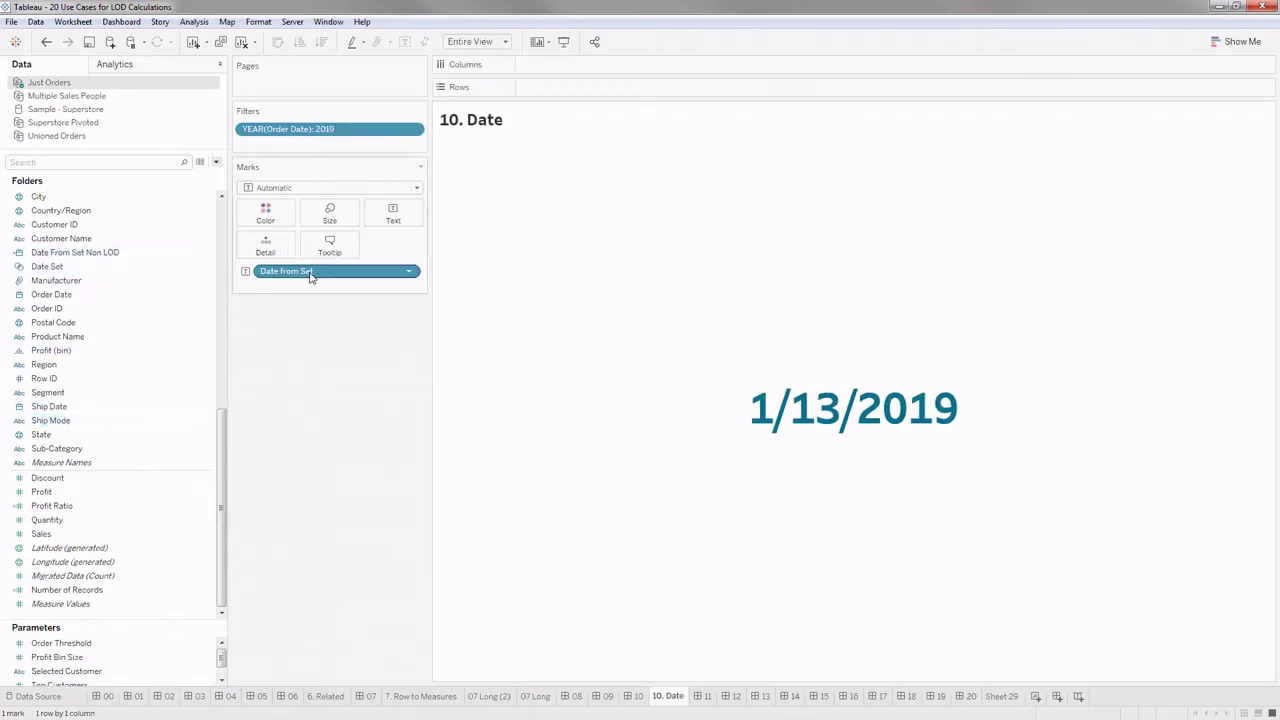
Step: Open the Date from Set calculation in the LOD Calcs folder for editing and enlarge its formula text
{"action": "left_click", "coordinate": [91, 280]}
{"action": "left_click", "coordinate": [738, 378]}
{"action": "scroll", "coordinate": [45, 285], "scroll_direction": "up", "scroll_amount": 10}
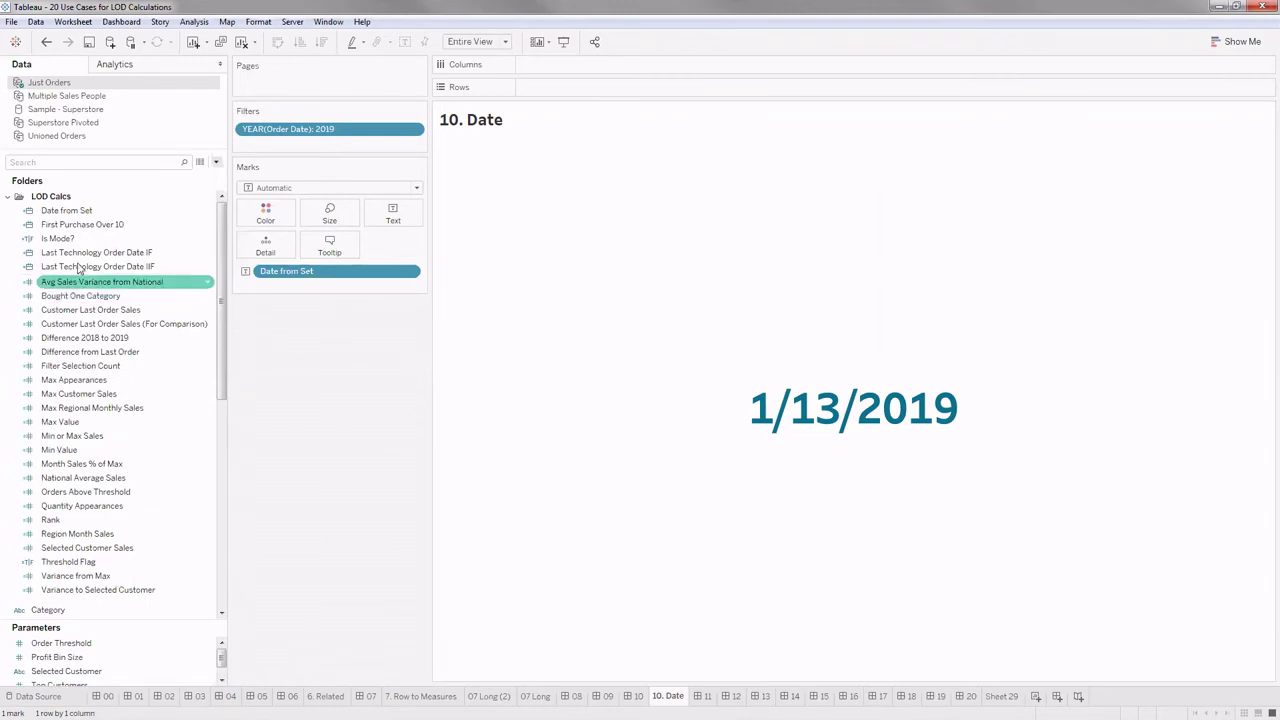
{"action": "left_click", "coordinate": [84, 211]}
{"action": "right_click", "coordinate": [84, 211]}
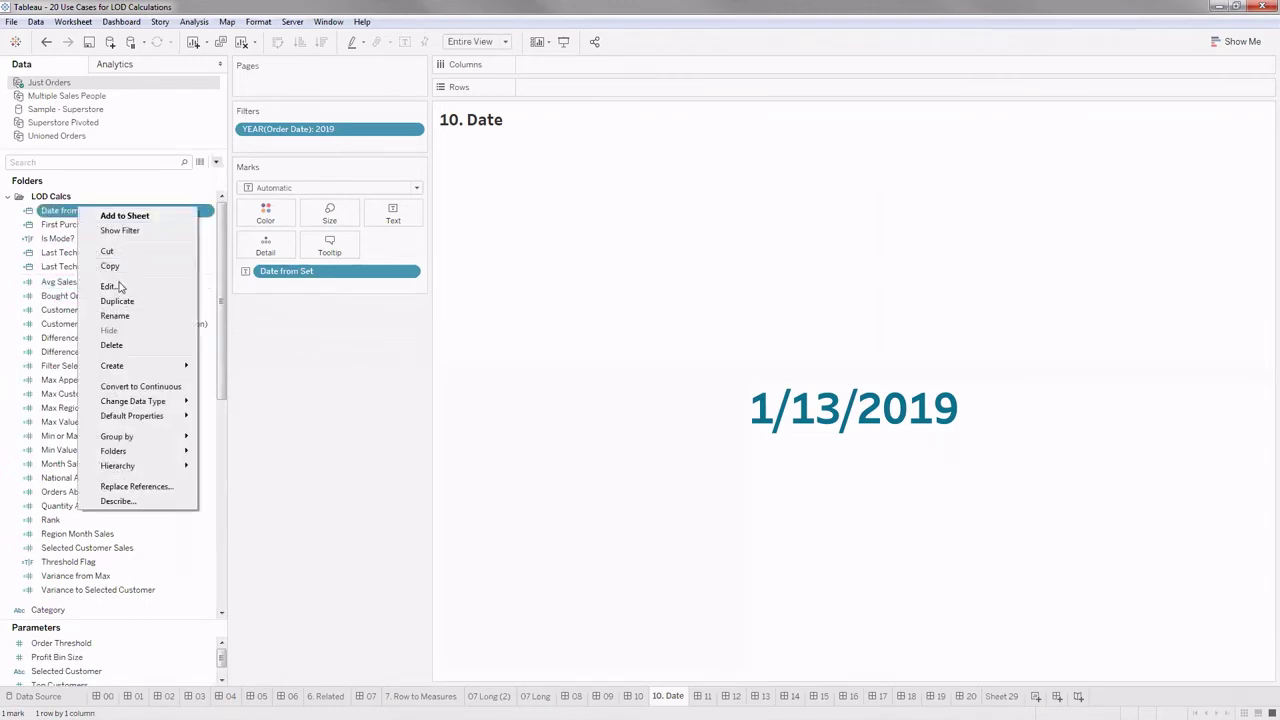
{"action": "left_click", "coordinate": [120, 286]}
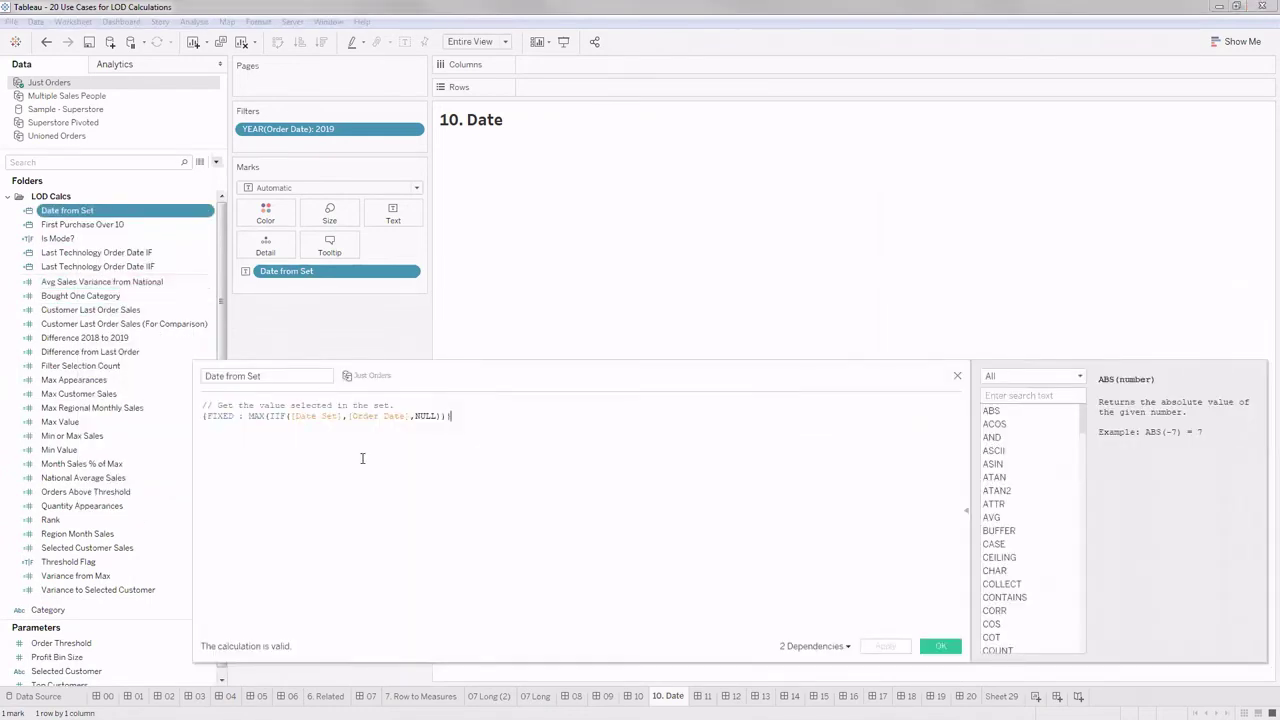
{"action": "scroll", "coordinate": [462, 466], "scroll_direction": "up", "scroll_amount": 4, "text": "ctrl"}
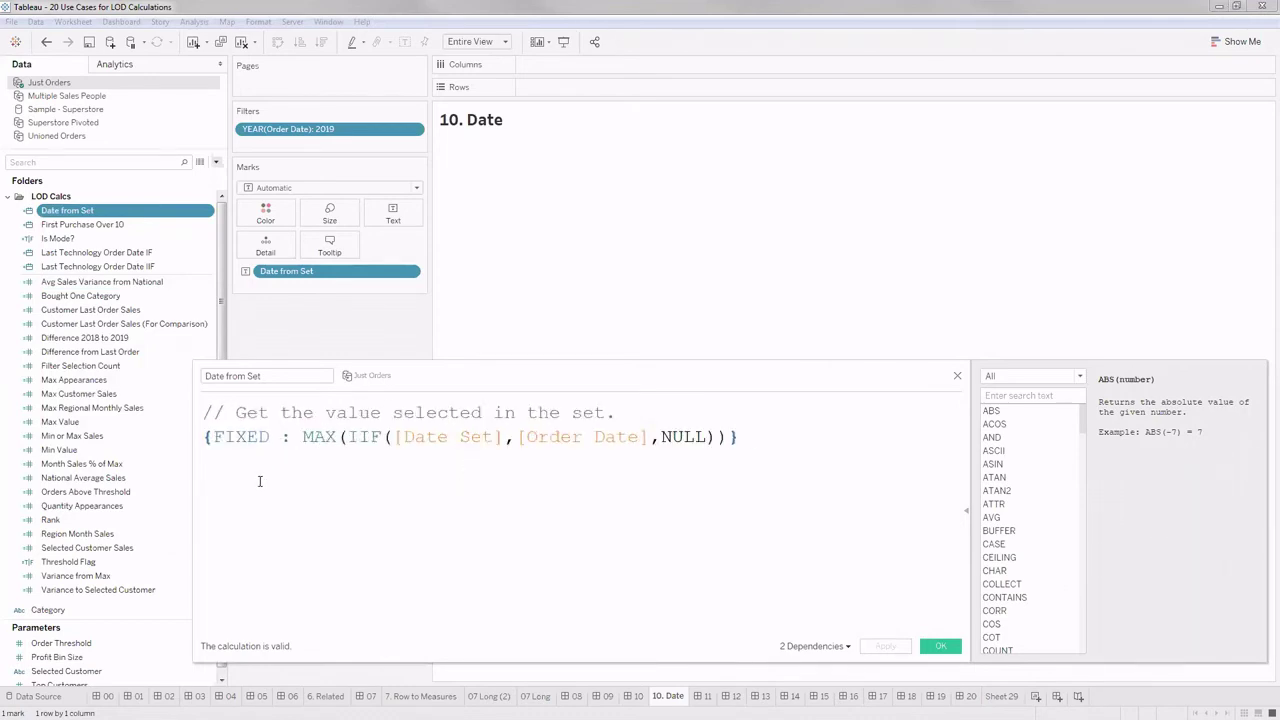
Step: Examine the Date Set test and the Order Date and NULL results of the IIF expression in the Date from Set formula
{"action": "scroll", "coordinate": [260, 478], "scroll_direction": "up", "scroll_amount": 1, "text": "ctrl"}
{"action": "left_click_drag", "start_coordinate": [401, 437], "coordinate": [516, 440]}
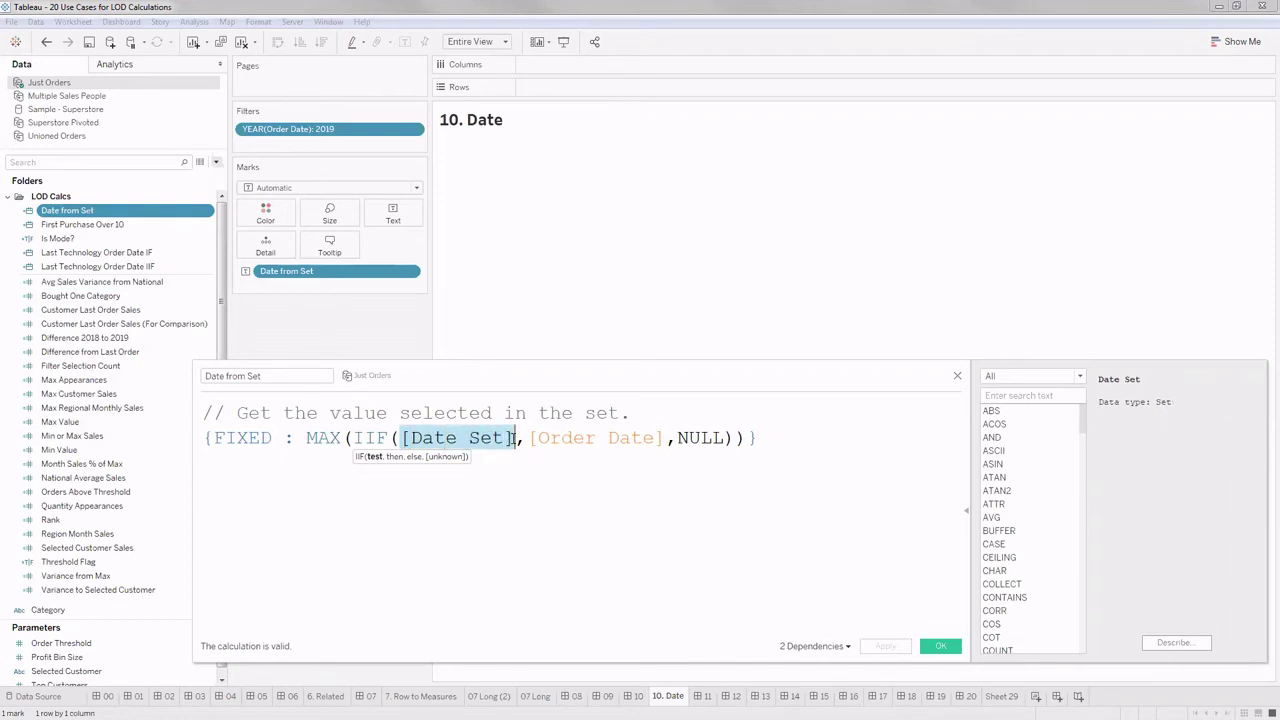
{"action": "left_click", "coordinate": [500, 468]}
{"action": "left_click_drag", "start_coordinate": [512, 437], "coordinate": [400, 437]}
{"action": "left_click", "coordinate": [497, 472]}
{"action": "mouse_move", "coordinate": [512, 437]}
{"action": "left_mouse_down"}
{"action": "mouse_move", "coordinate": [400, 437]}
{"action": "mouse_move", "coordinate": [514, 443]}
{"action": "left_mouse_up"}
{"action": "left_click", "coordinate": [437, 455]}
{"action": "left_click_drag", "start_coordinate": [531, 437], "coordinate": [725, 441]}
{"action": "left_click", "coordinate": [709, 463]}
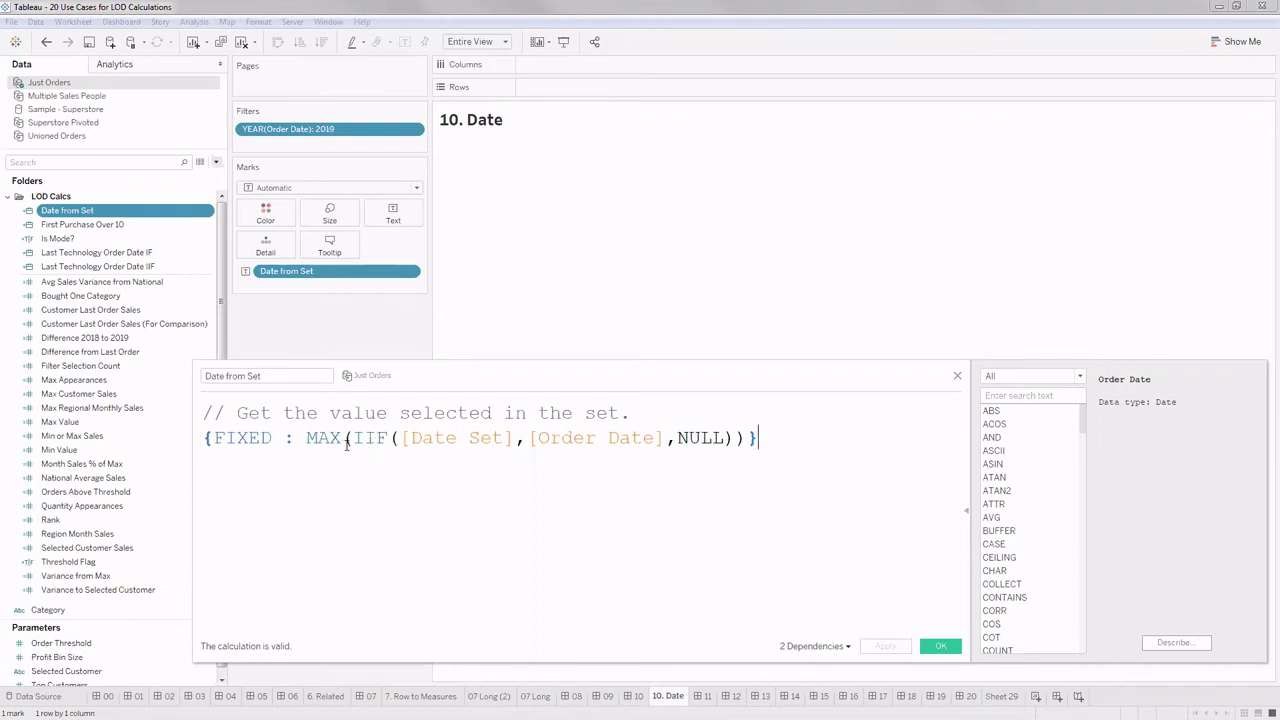
Step: Remove MAX from the Date from Set formula and read the calculation's error details
{"action": "left_click_drag", "start_coordinate": [343, 440], "coordinate": [305, 437]}
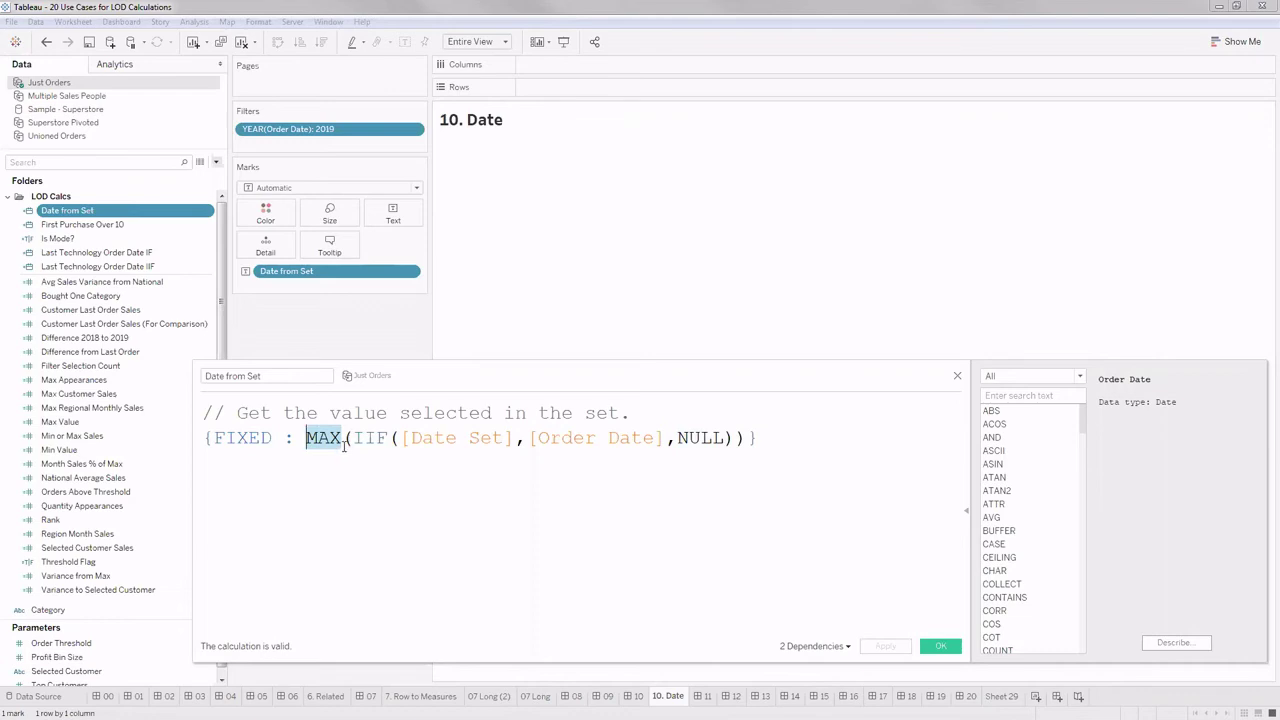
{"action": "key", "text": "BackSpace"}
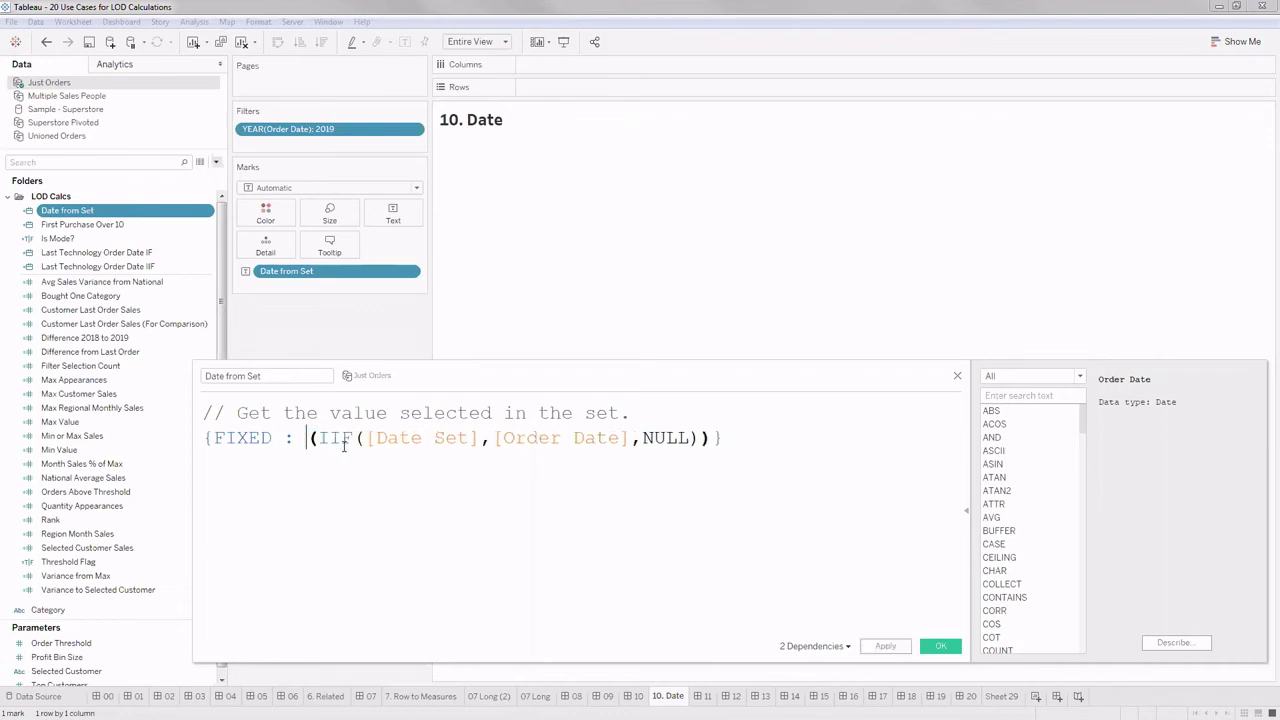
{"action": "mouse_move", "coordinate": [320, 648]}
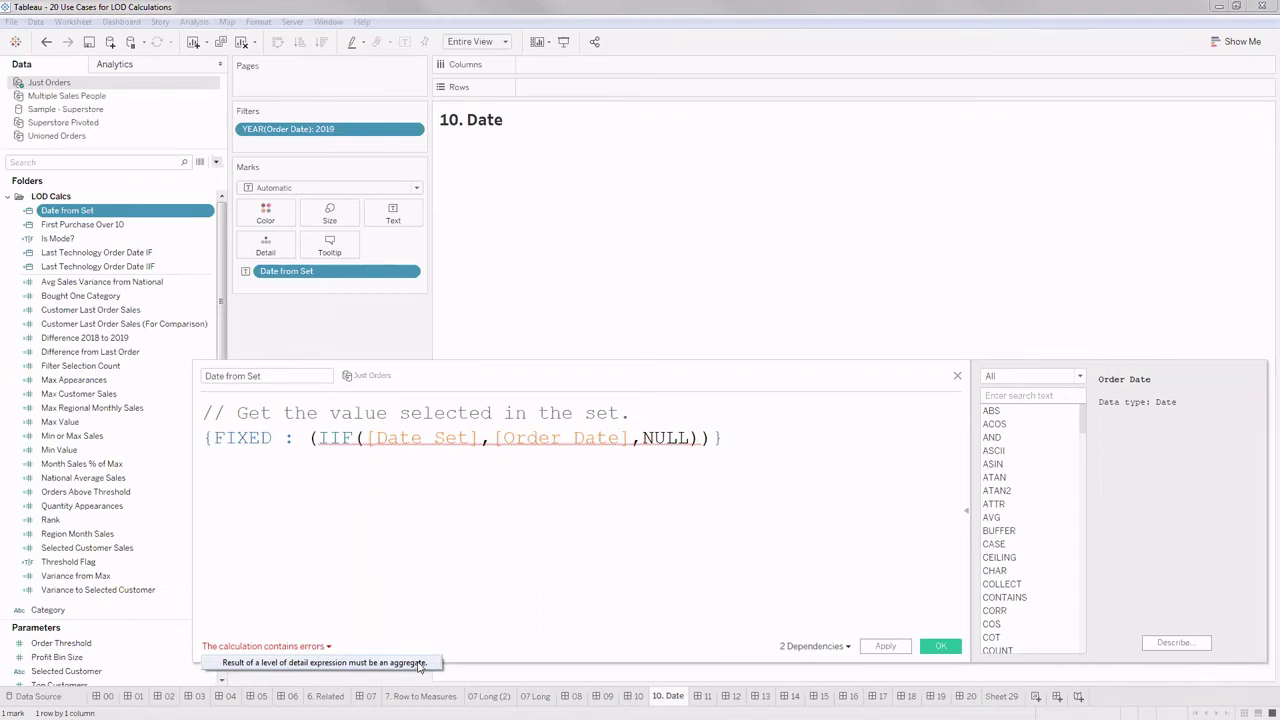
{"action": "left_click", "coordinate": [309, 438]}
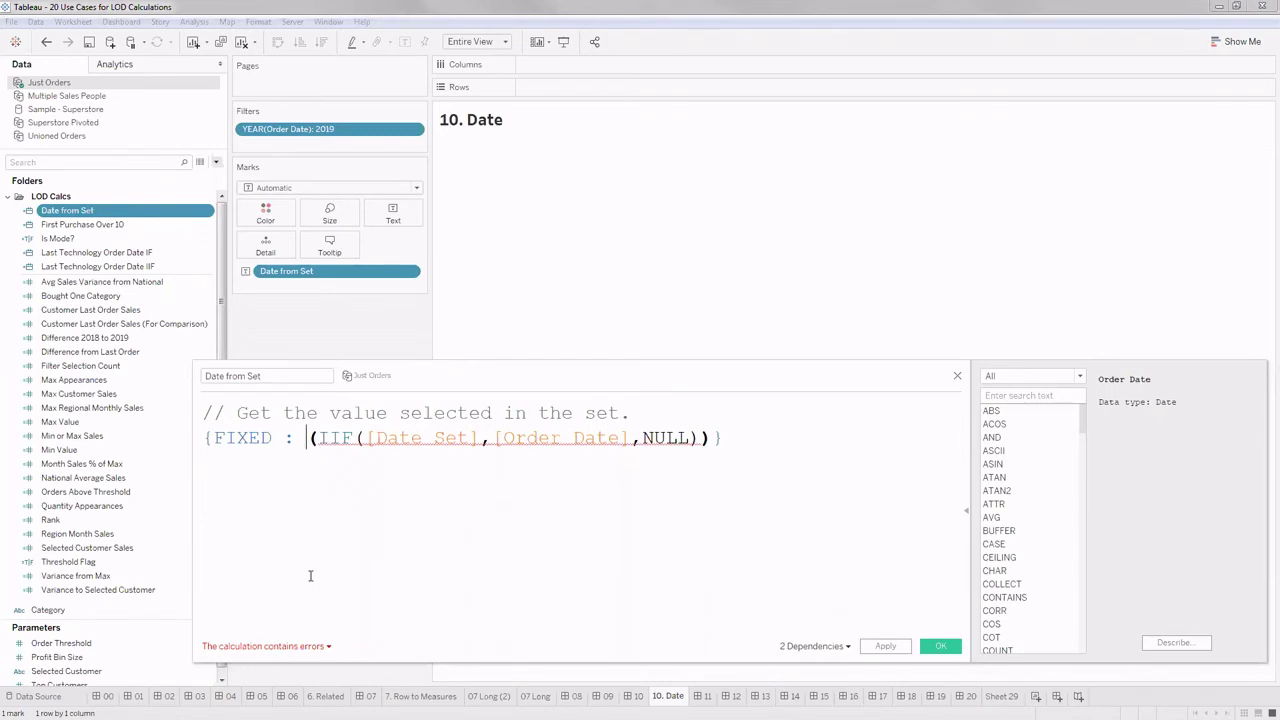
{"action": "left_click", "coordinate": [316, 646]}
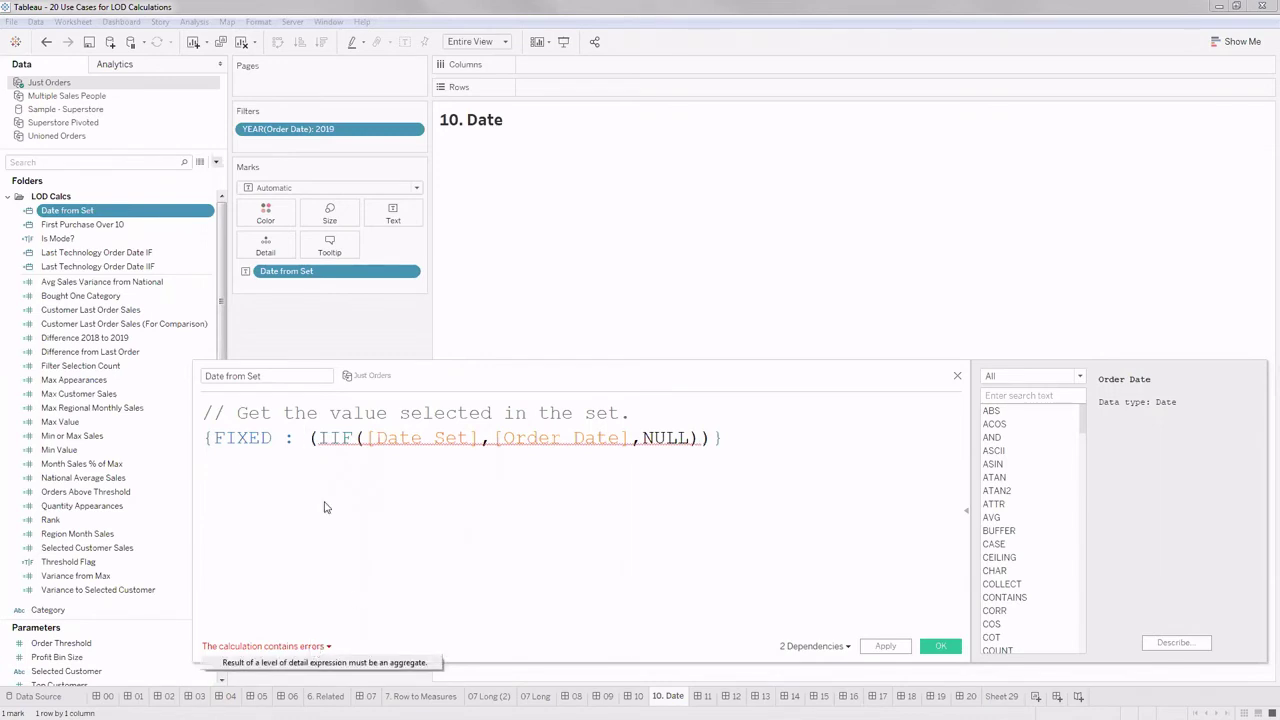
Step: Insert MIN as the aggregation in front of the IIF expression in the Date from Set formula
{"action": "left_click", "coordinate": [307, 438]}
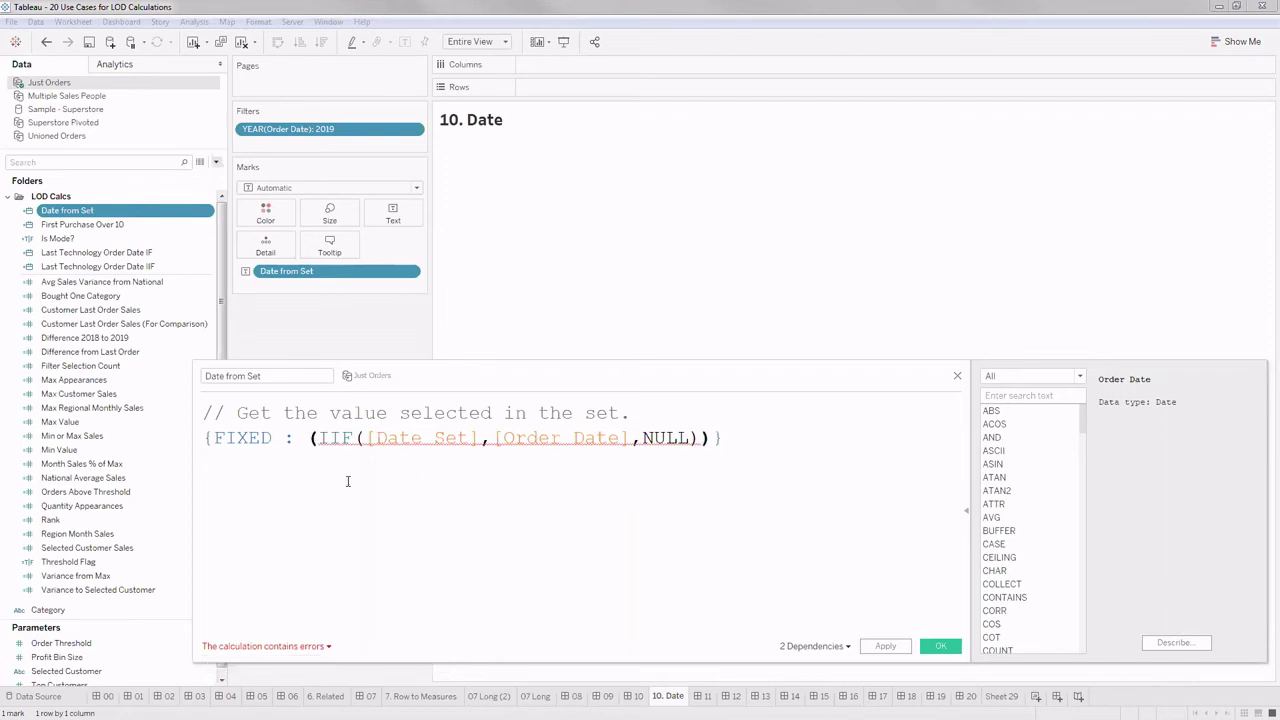
{"action": "type", "text": "MAX"}
{"action": "key", "text": "BackSpace"}
{"action": "key", "text": "BackSpace"}
{"action": "type", "text": "IN"}
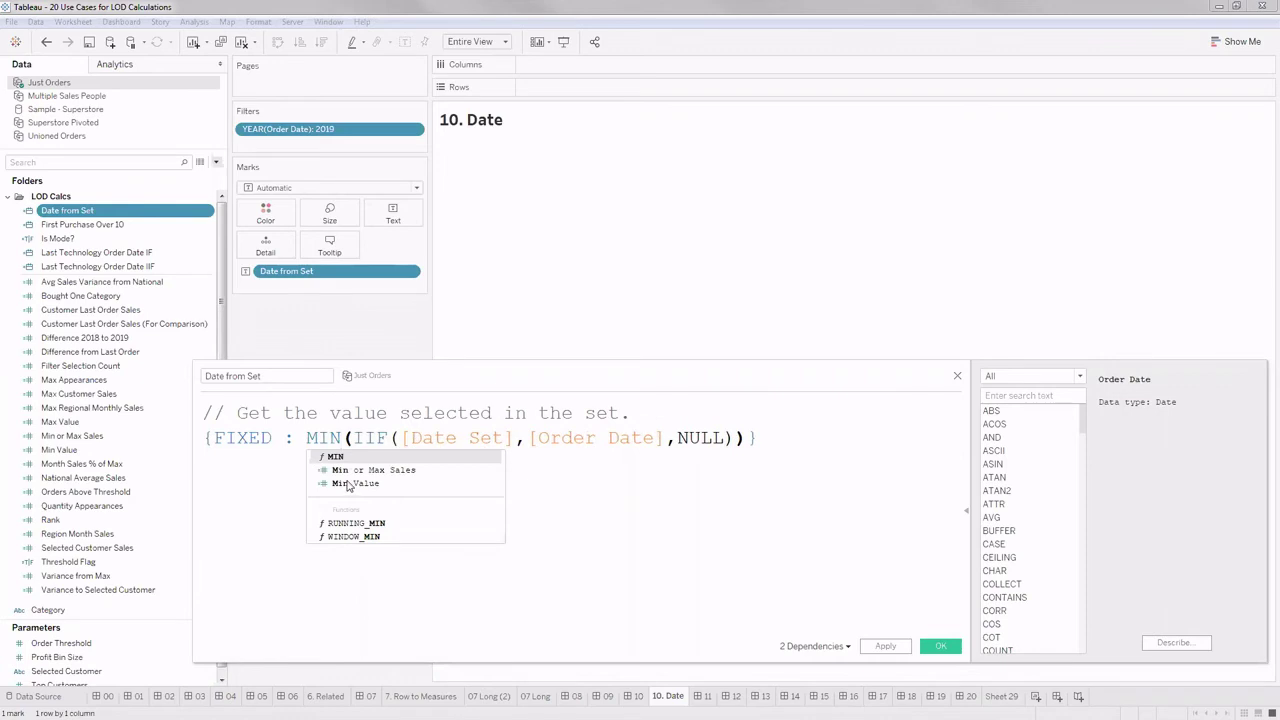
{"action": "left_click", "coordinate": [263, 491]}
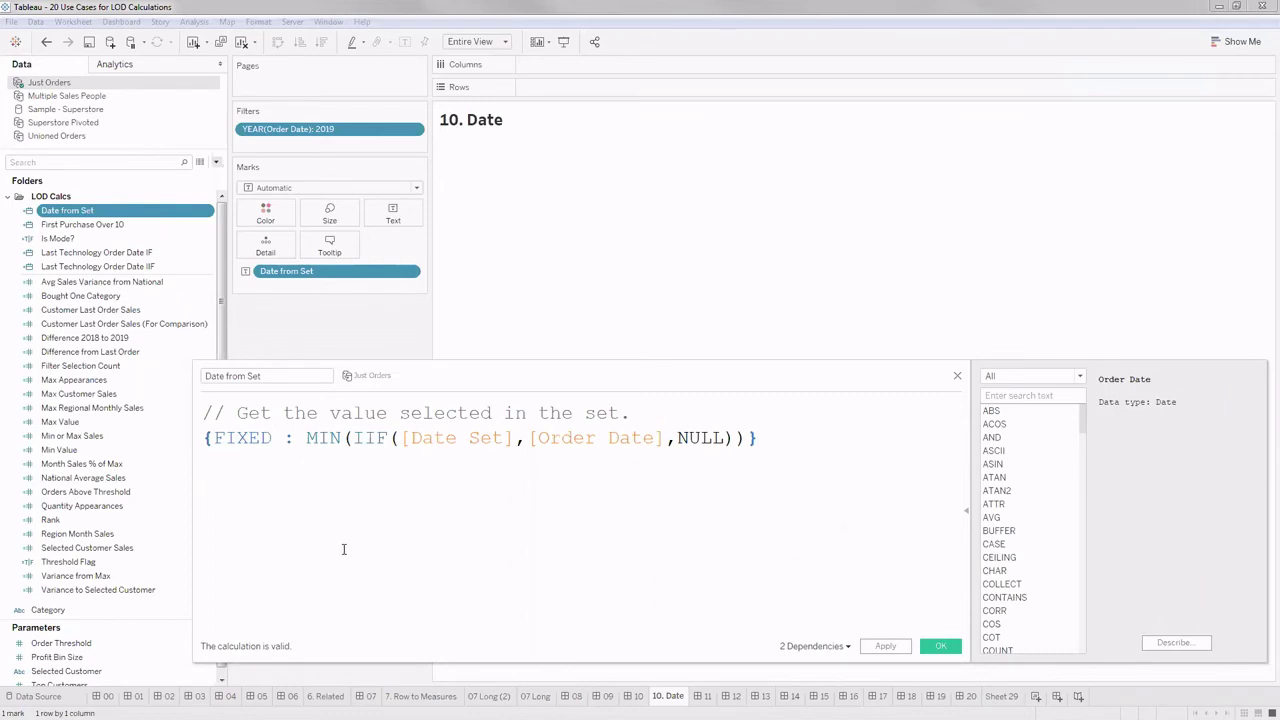
Step: Examine the MIN aggregation in the Date from Set formula and close the calculation editor
{"action": "left_click", "coordinate": [318, 438]}
{"action": "double_click", "coordinate": [320, 438]}
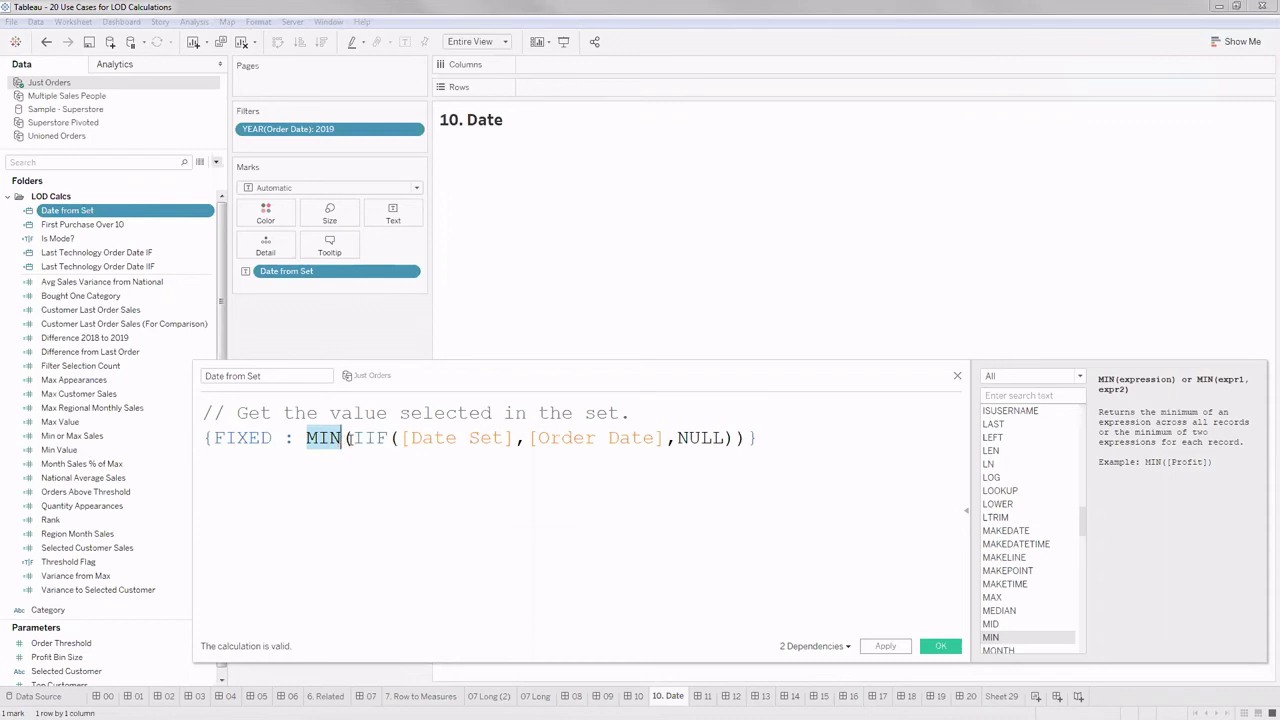
{"action": "left_click", "coordinate": [327, 441]}
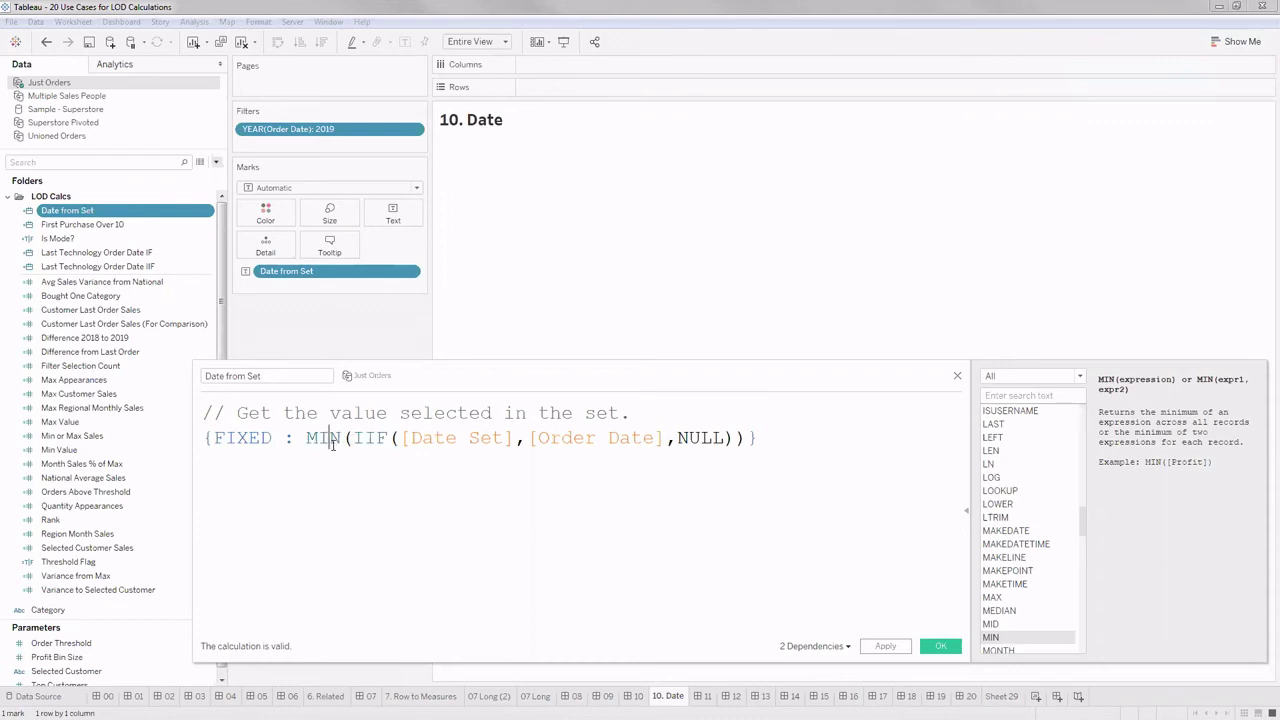
{"action": "double_click", "coordinate": [345, 438]}
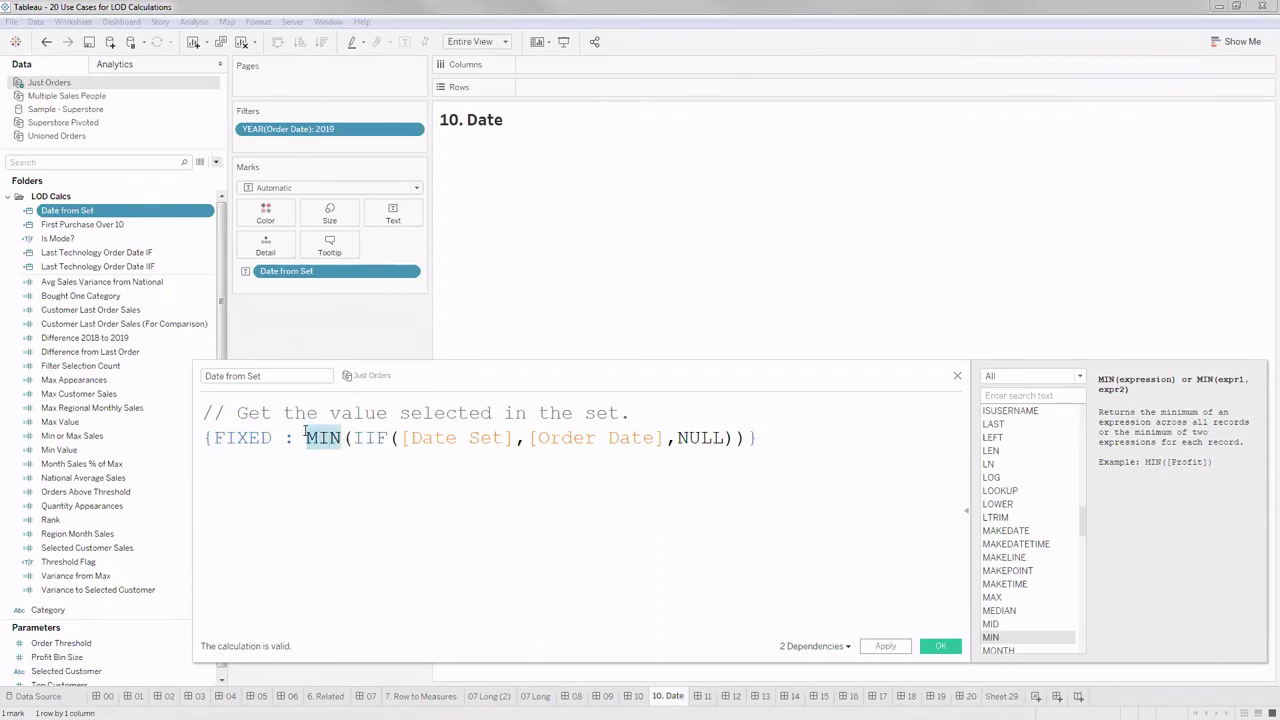
{"action": "key", "text": "End"}
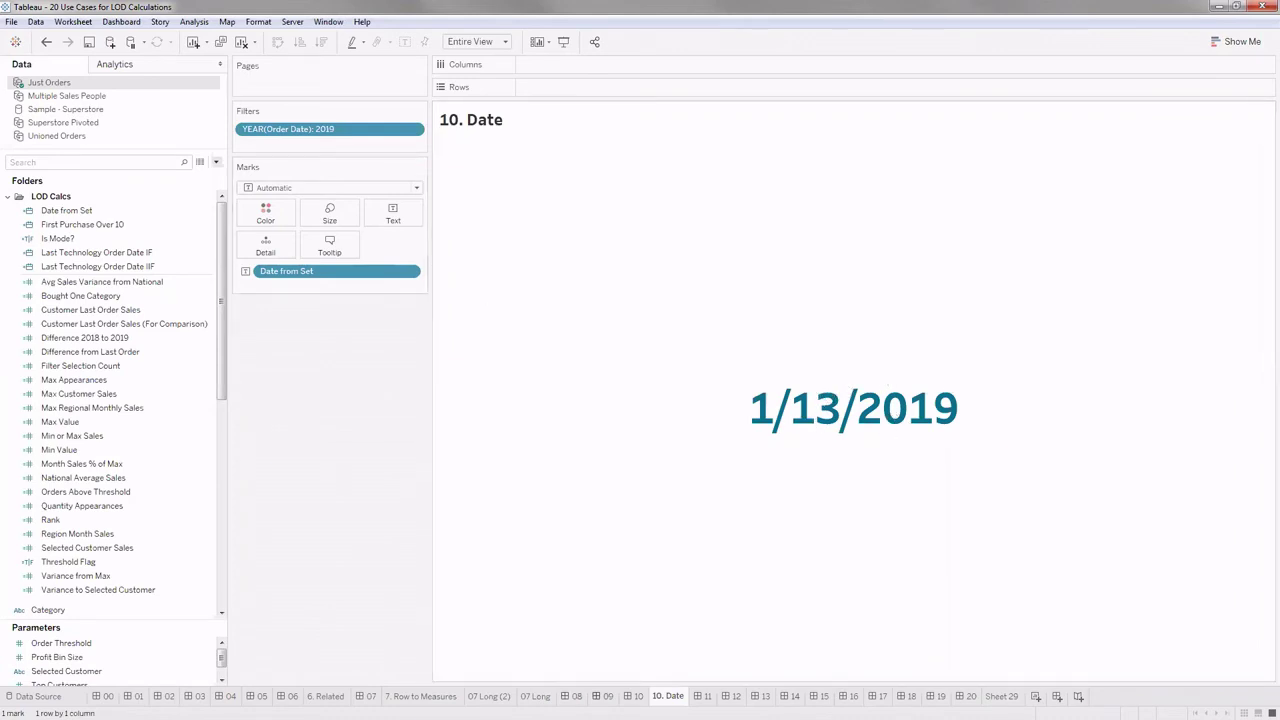
Step: Return to dashboard 10, test the date display with several dates in the chart, and dismiss the error dialog
{"action": "left_click", "coordinate": [636, 696]}
{"action": "mouse_move", "coordinate": [552, 165]}
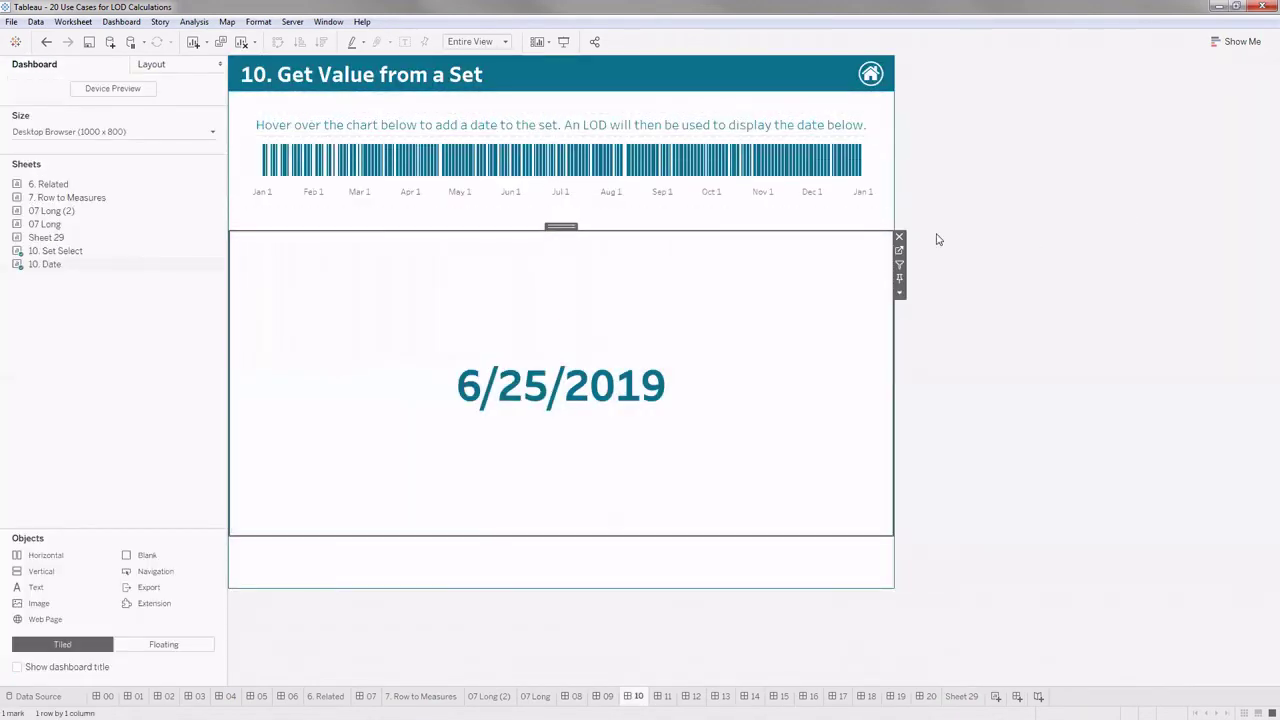
{"action": "mouse_move", "coordinate": [295, 163]}
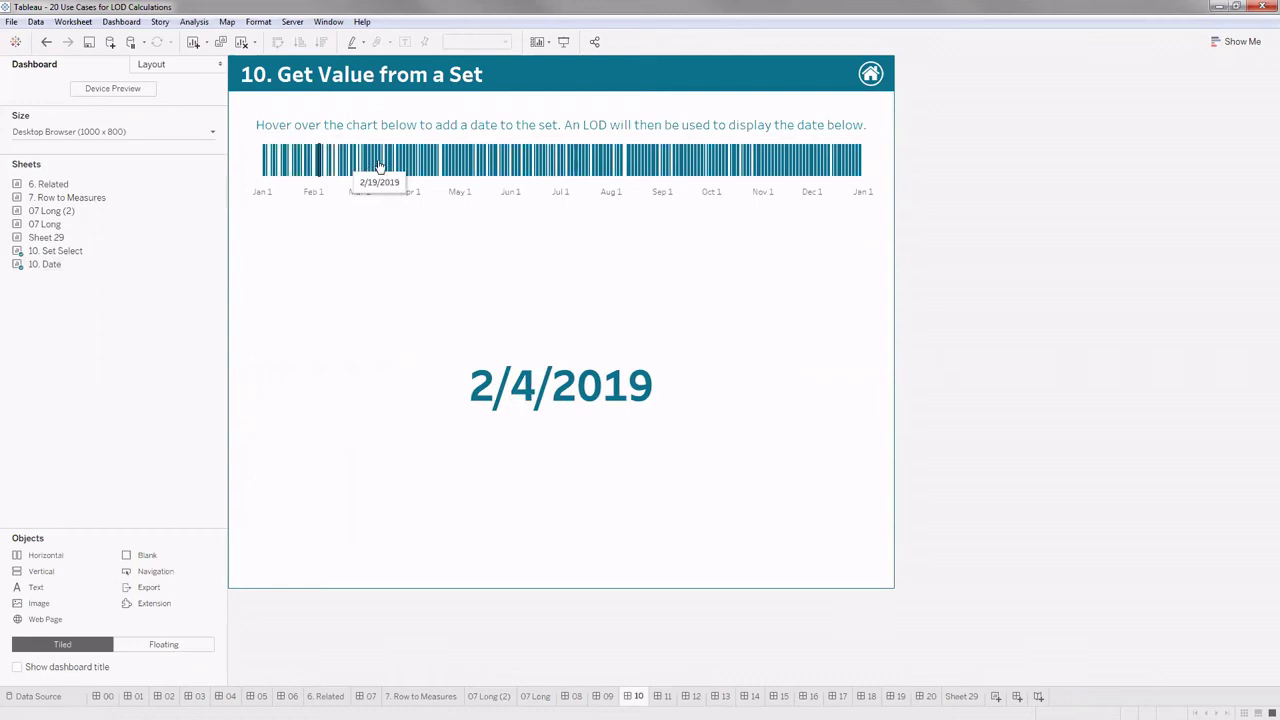
{"action": "mouse_move", "coordinate": [450, 180]}
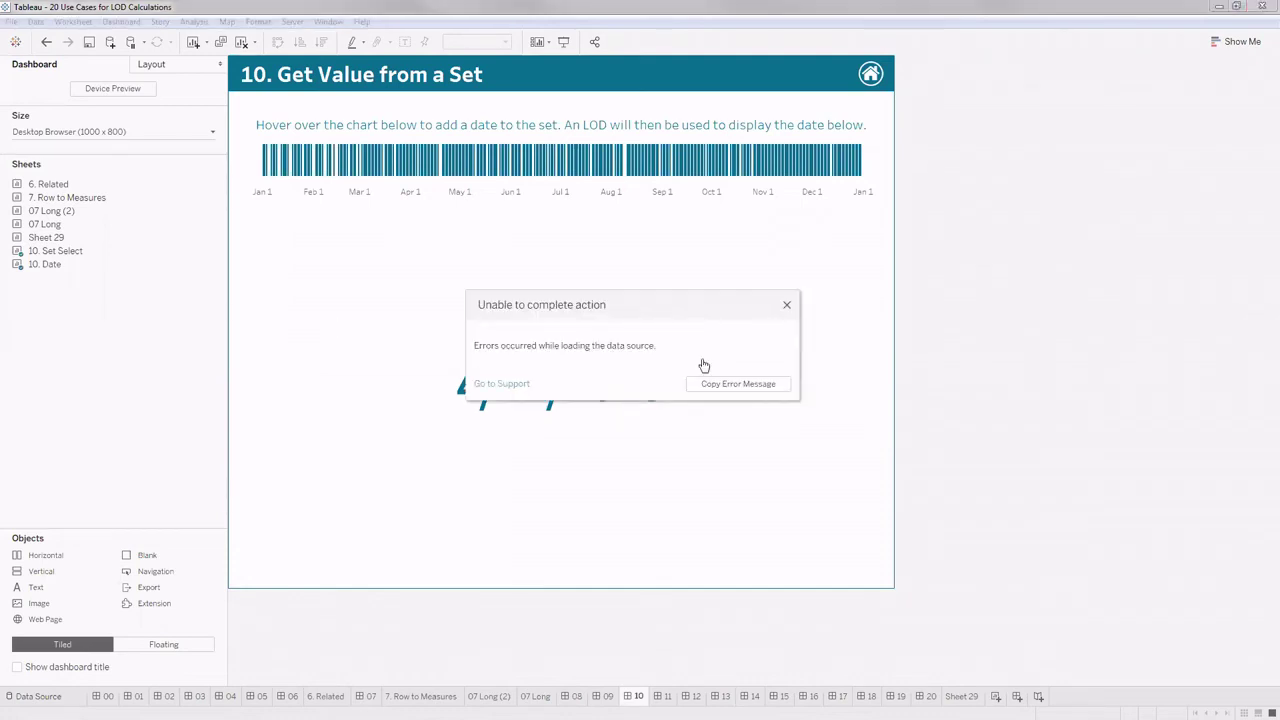
{"action": "key", "text": "Escape"}
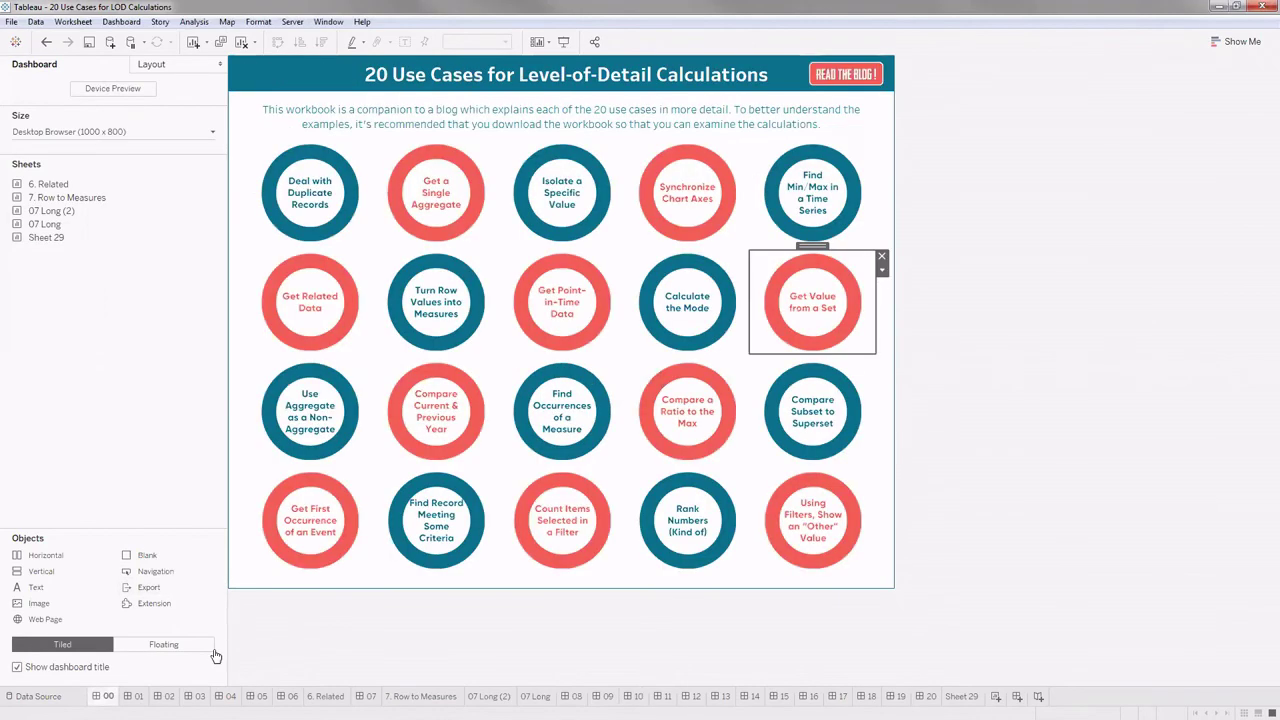
Step: Open the Compare Current & Previous Year use case from the overview dashboard and go to its 12. YoY worksheet
{"action": "left_click", "coordinate": [313, 425]}
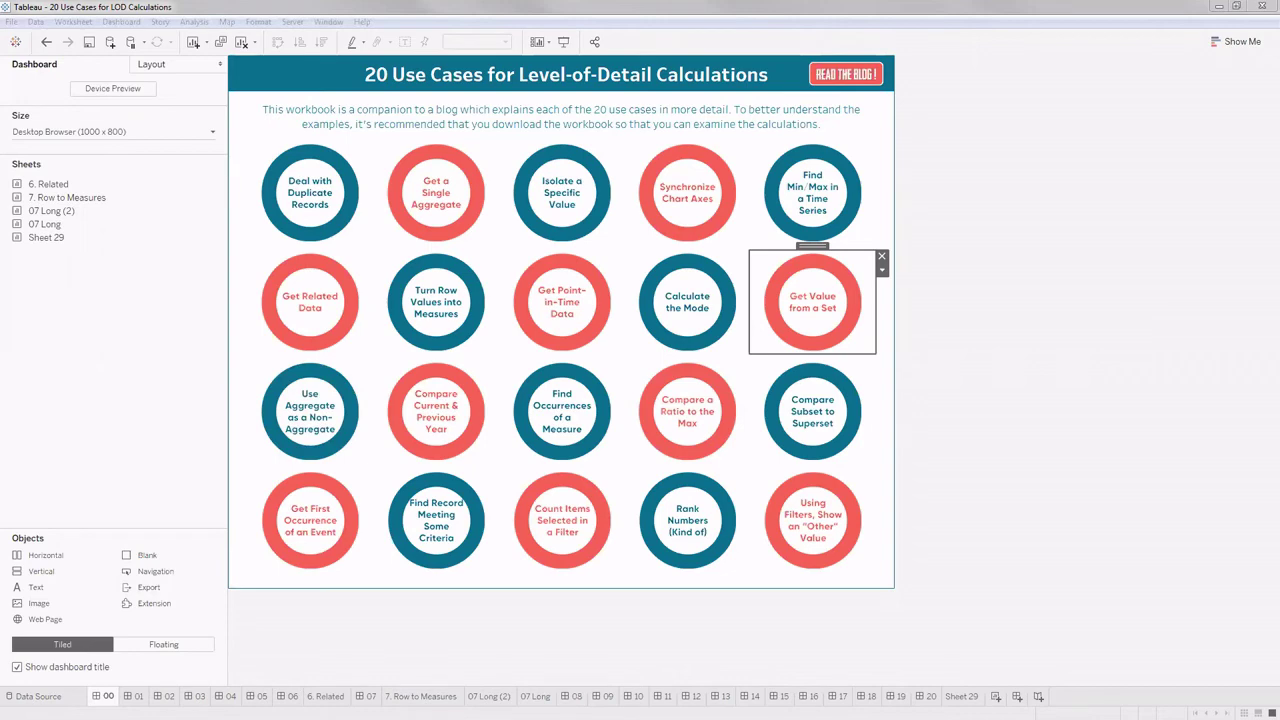
{"action": "left_click", "coordinate": [445, 416]}
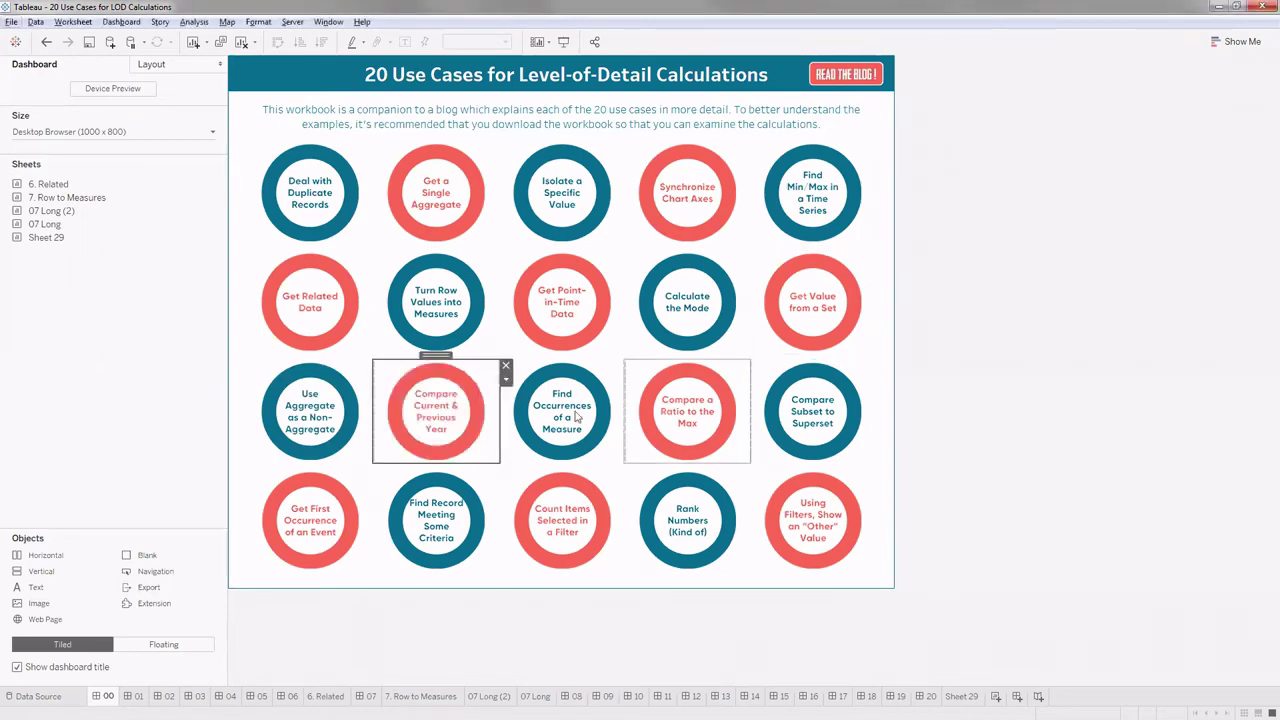
{"action": "left_click", "coordinate": [471, 390], "text": "alt"}
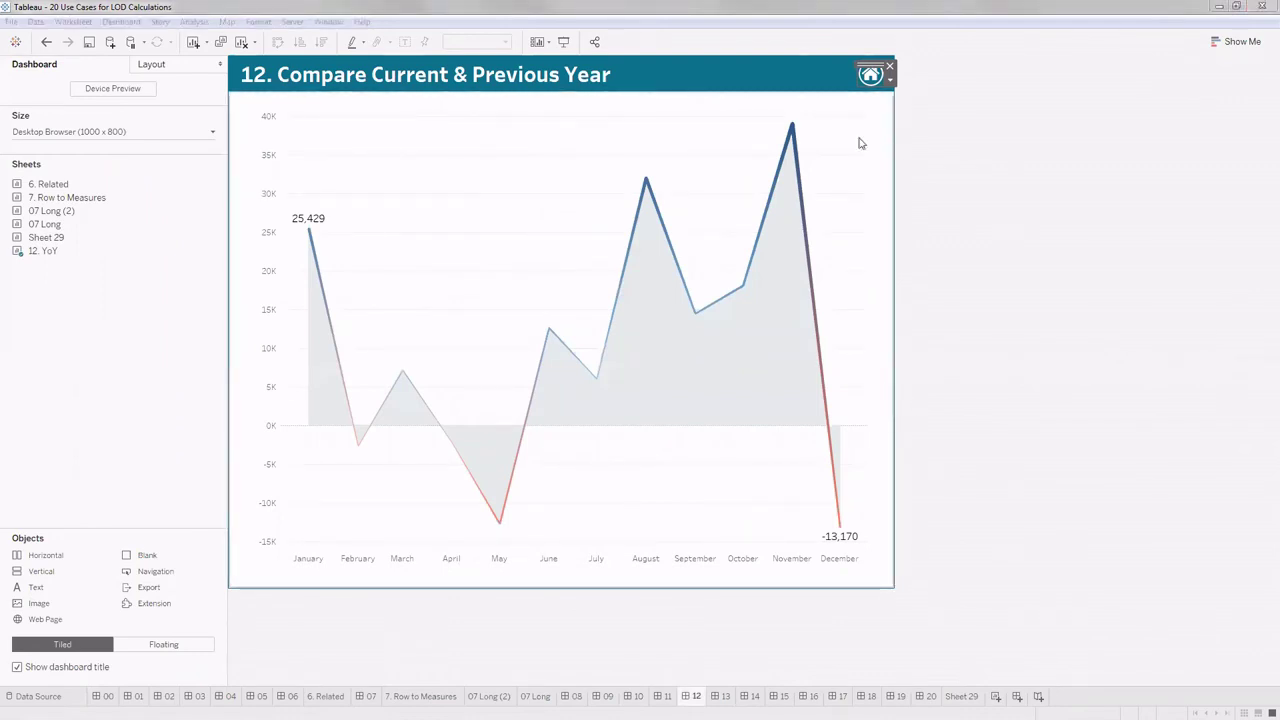
{"action": "left_click", "coordinate": [890, 128]}
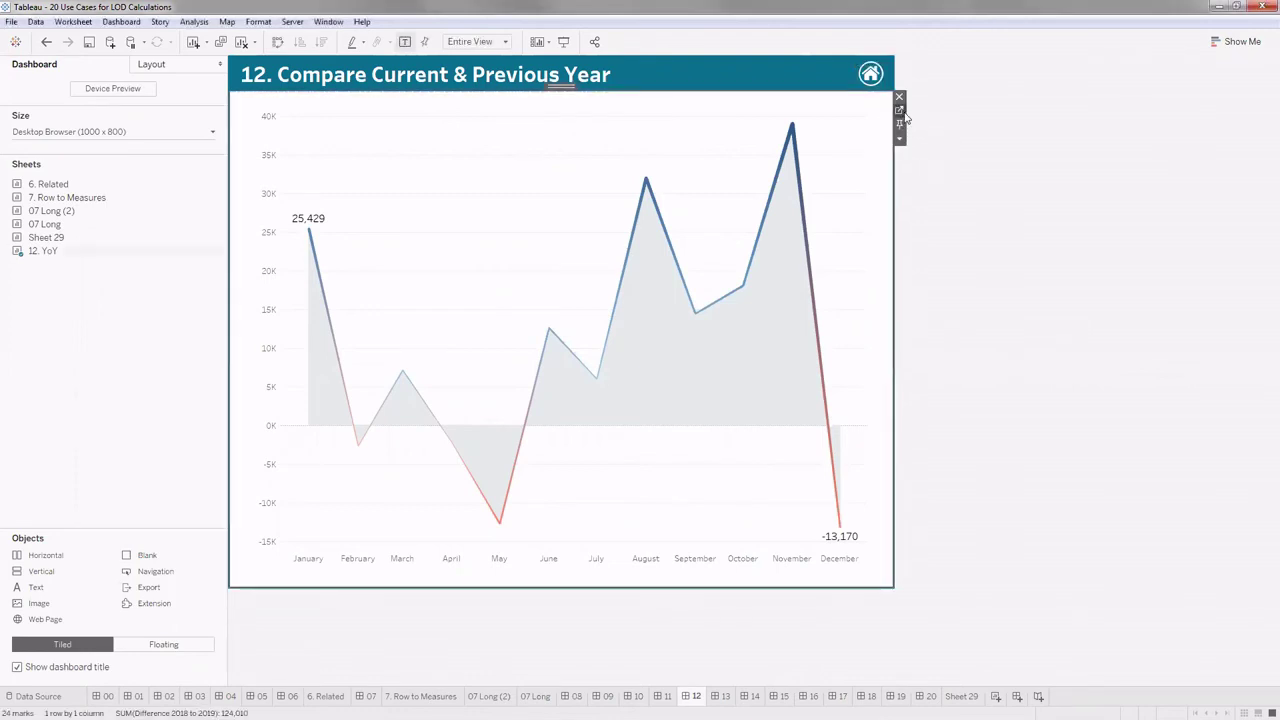
{"action": "left_click", "coordinate": [899, 112]}
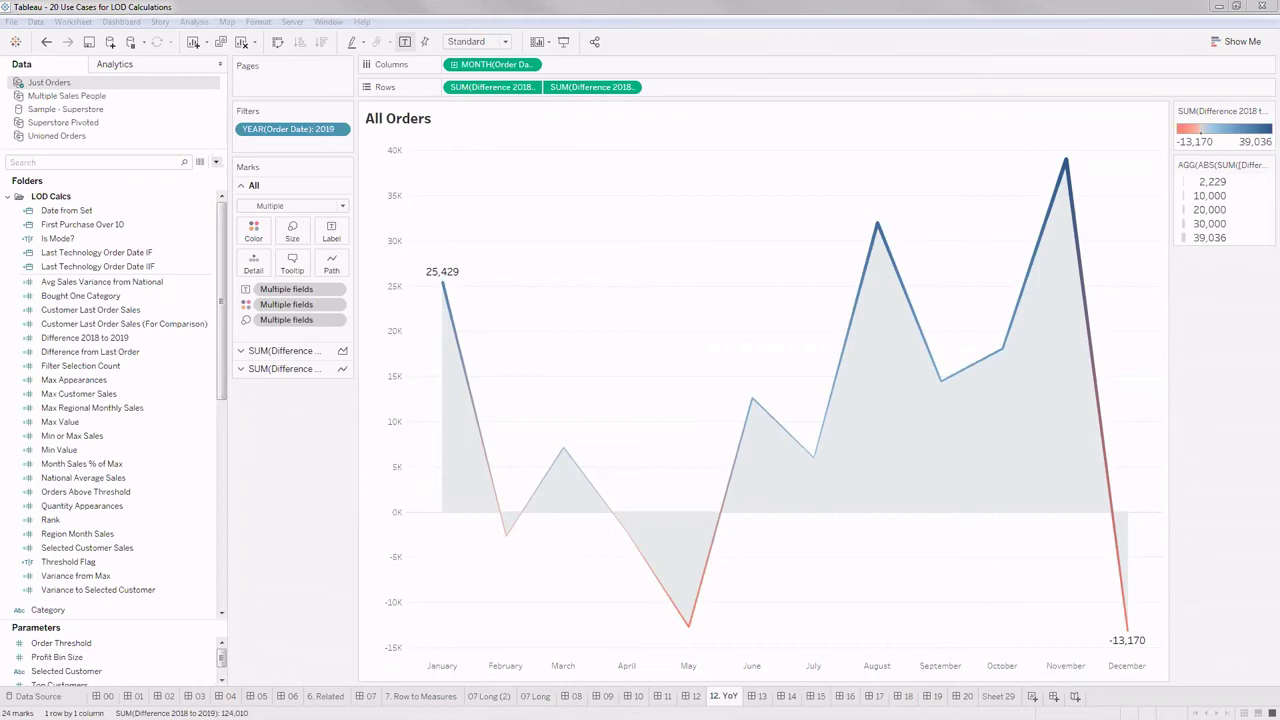
Step: Open the Difference 2018 to 2019 calculation in the LOD Calcs folder for editing and enlarge its formula text
{"action": "left_click", "coordinate": [443, 186]}
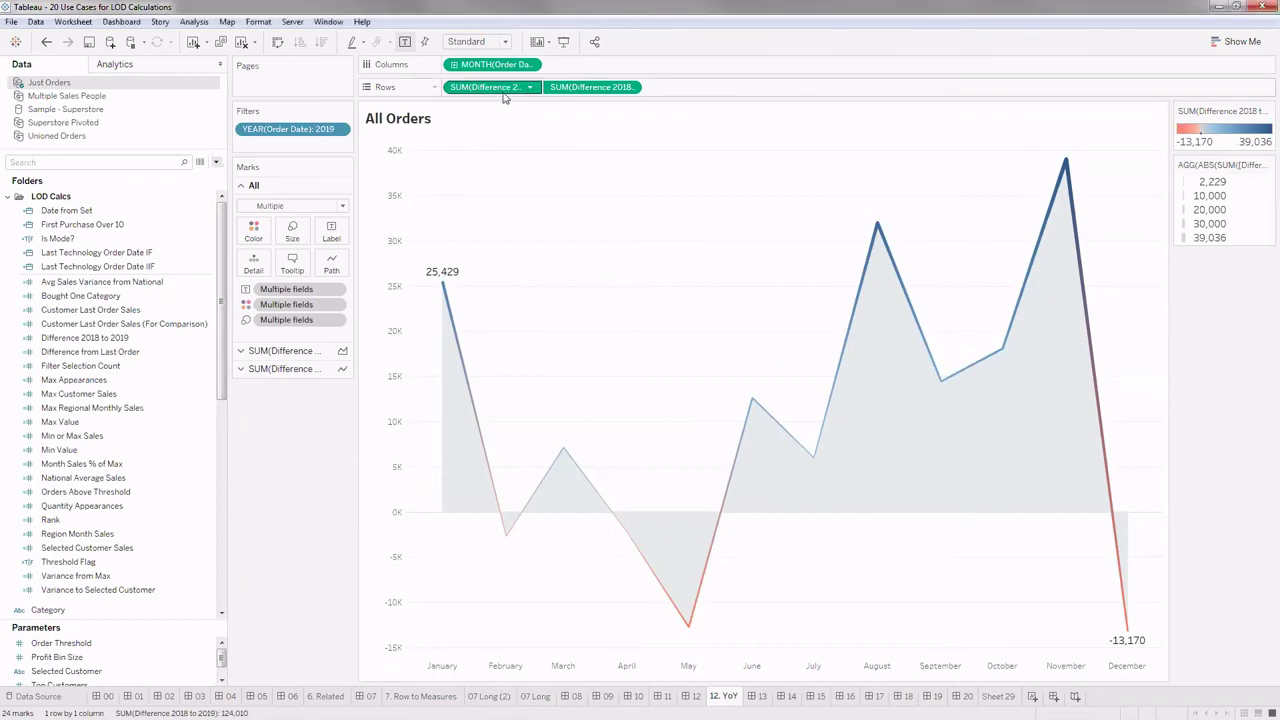
{"action": "left_click", "coordinate": [98, 253]}
{"action": "left_click", "coordinate": [115, 464]}
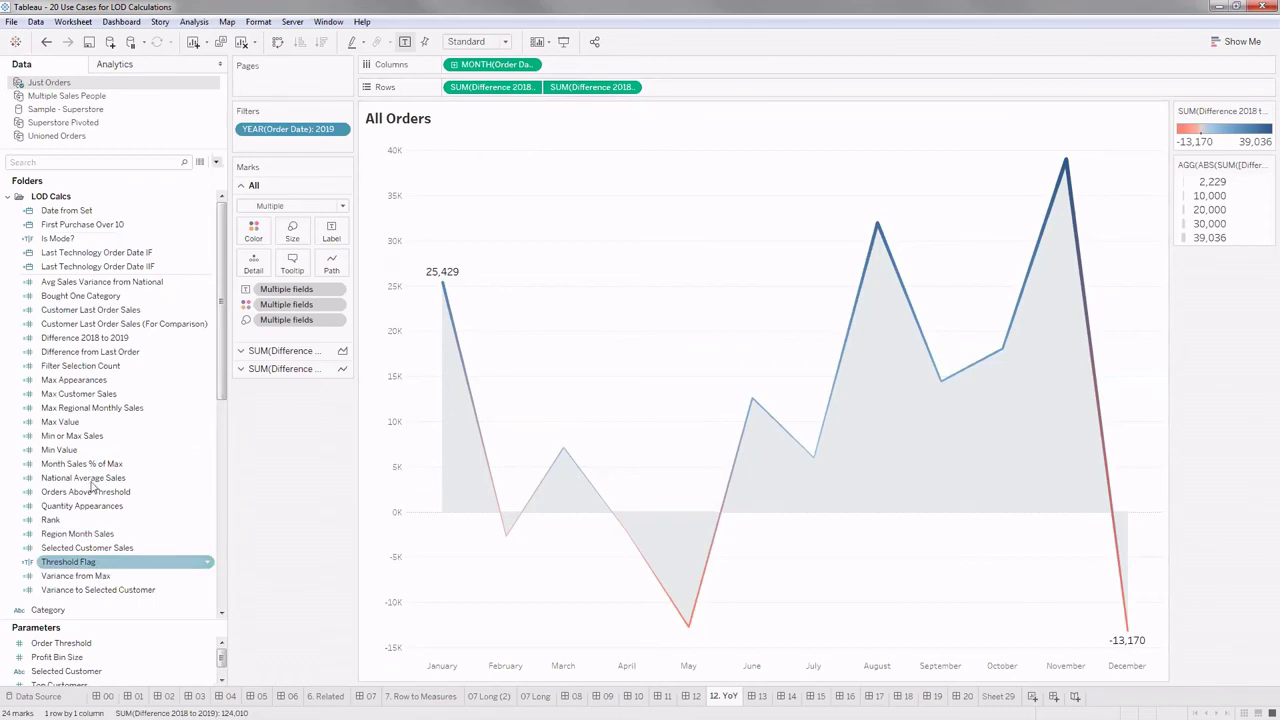
{"action": "left_click", "coordinate": [114, 395]}
{"action": "left_click", "coordinate": [113, 407]}
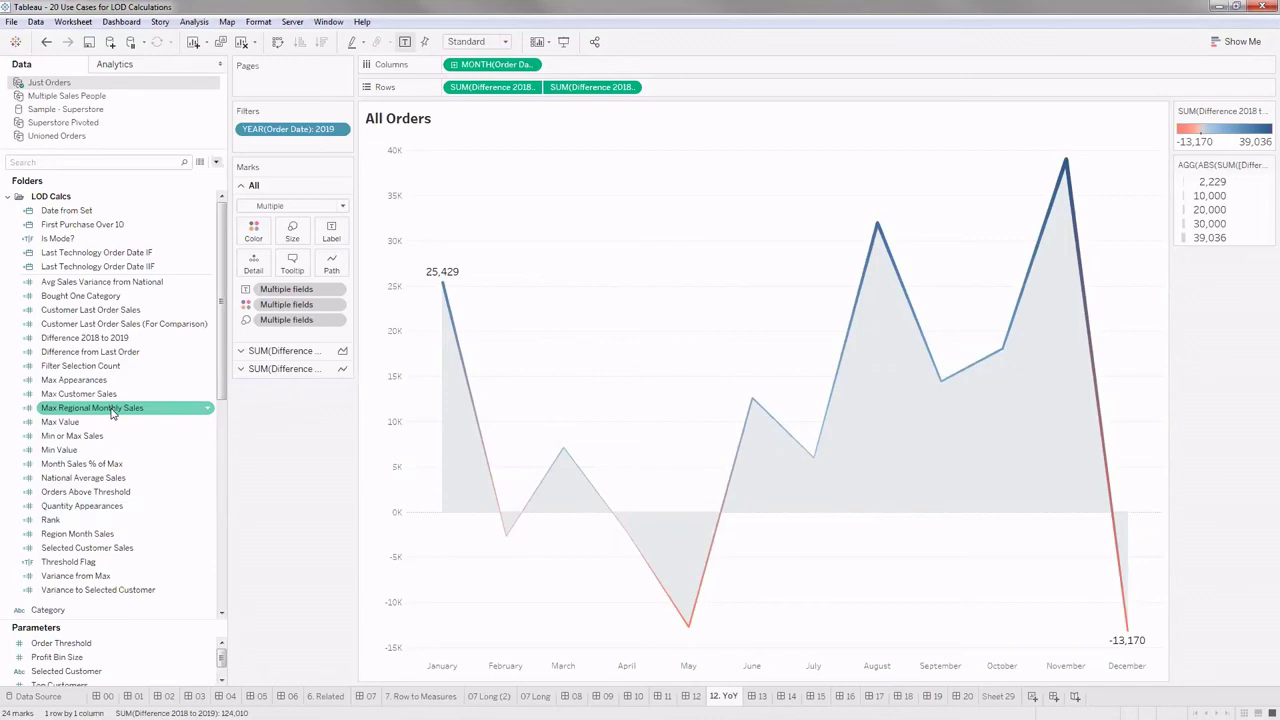
{"action": "right_click", "coordinate": [130, 338]}
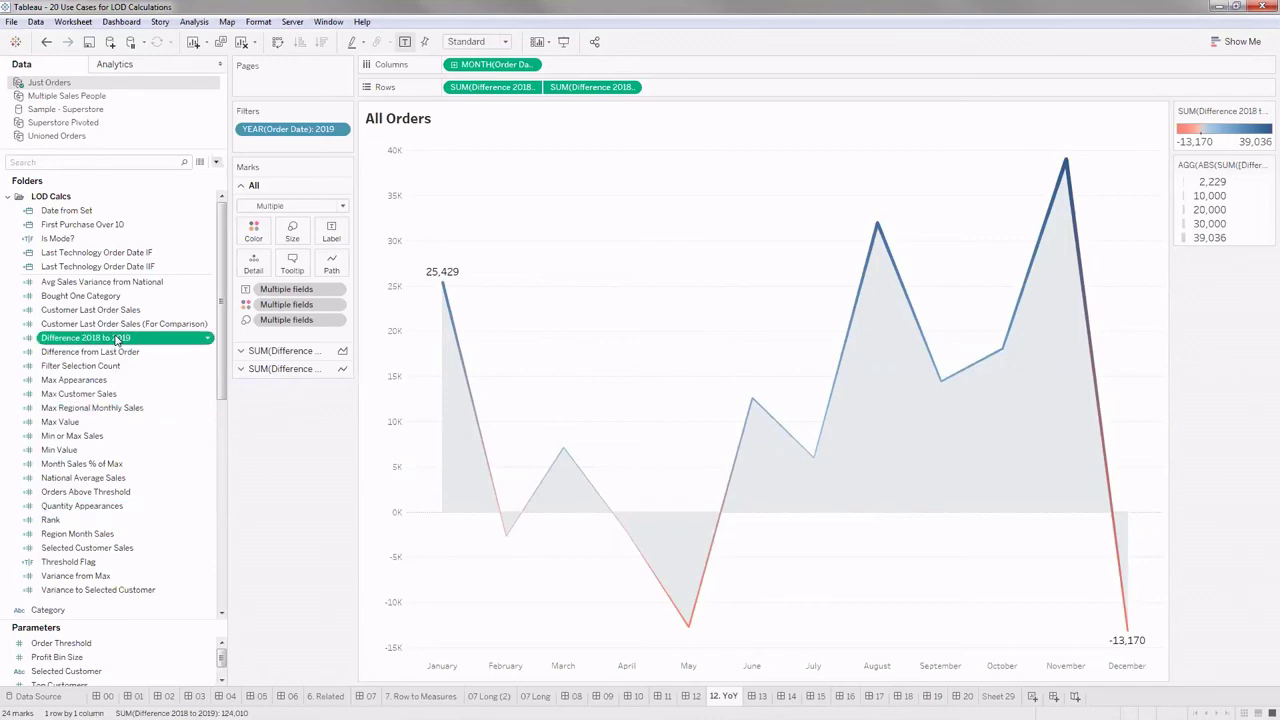
{"action": "left_click", "coordinate": [158, 417]}
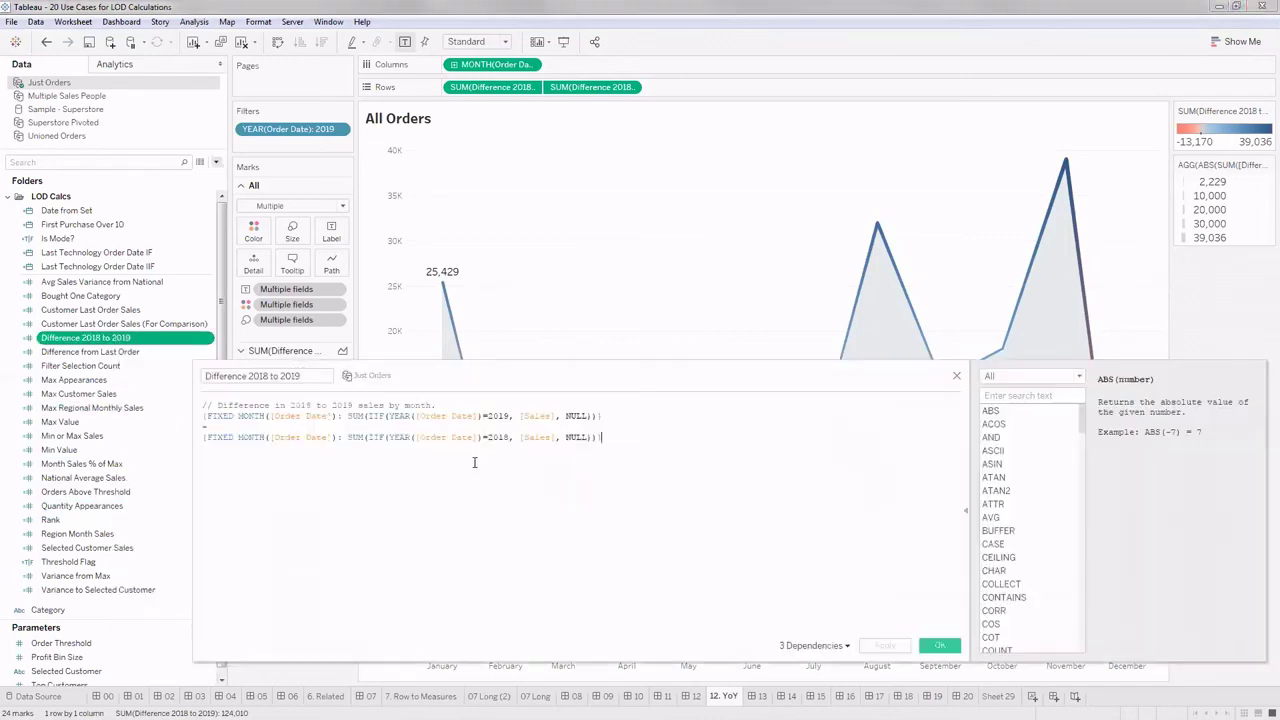
{"action": "scroll", "coordinate": [456, 510], "scroll_direction": "up", "scroll_amount": 3, "text": "ctrl"}
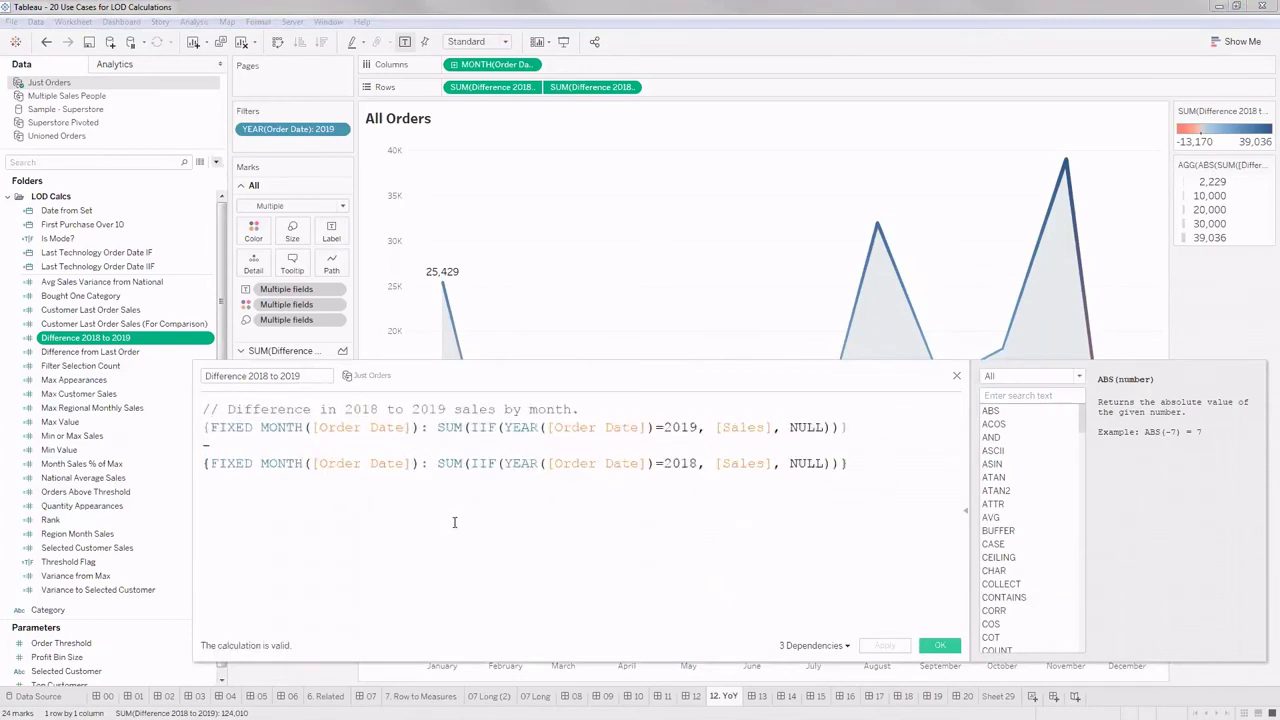
{"action": "scroll", "coordinate": [454, 523], "scroll_direction": "up", "scroll_amount": 1, "text": "ctrl"}
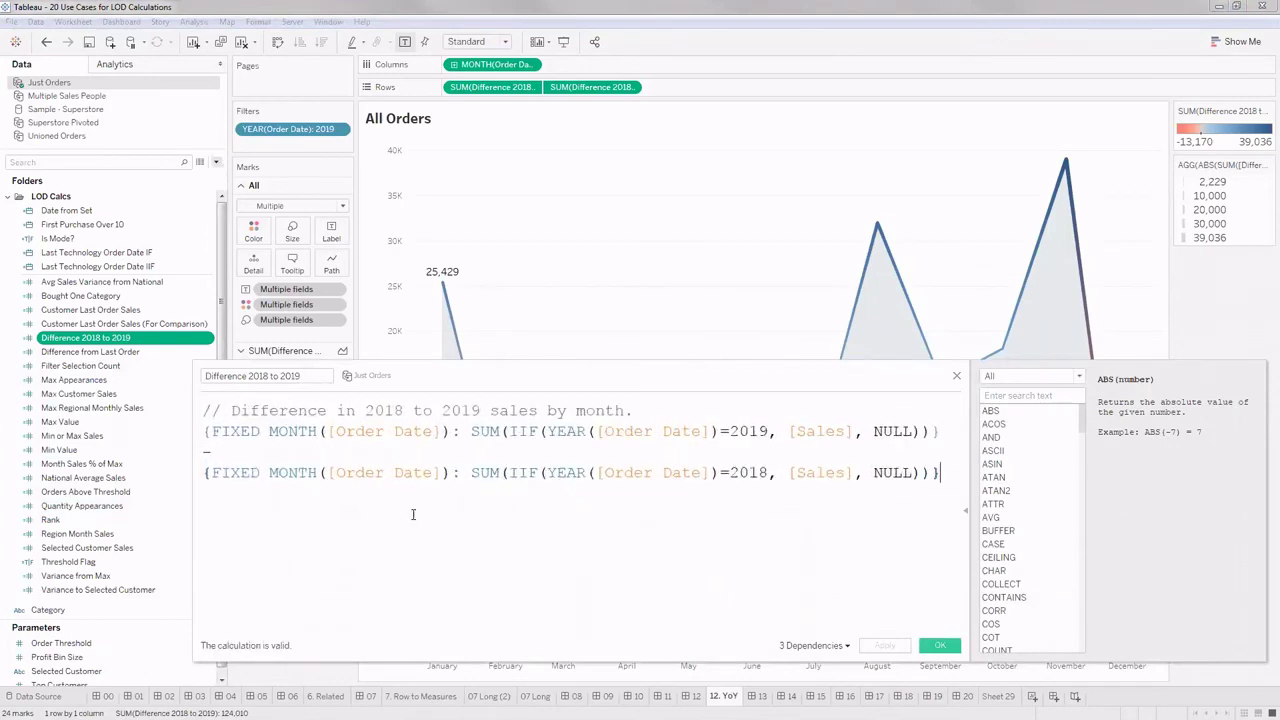
Step: Examine the SUM and IIF part of the 2019 FIXED expression and undo the stray [Order Date] insertion in the formula
{"action": "left_click", "coordinate": [206, 432]}
{"action": "left_click", "coordinate": [507, 431]}
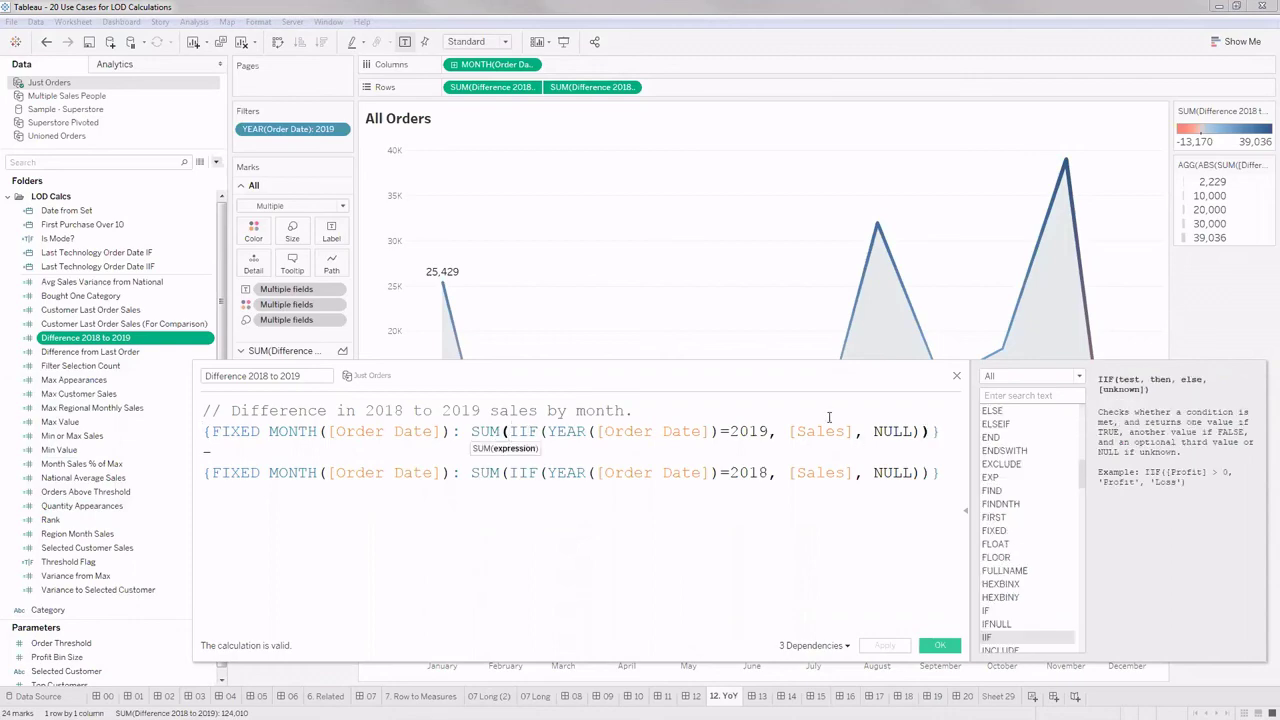
{"action": "left_click_drag", "start_coordinate": [824, 396], "coordinate": [839, 575]}
{"action": "left_click", "coordinate": [474, 487]}
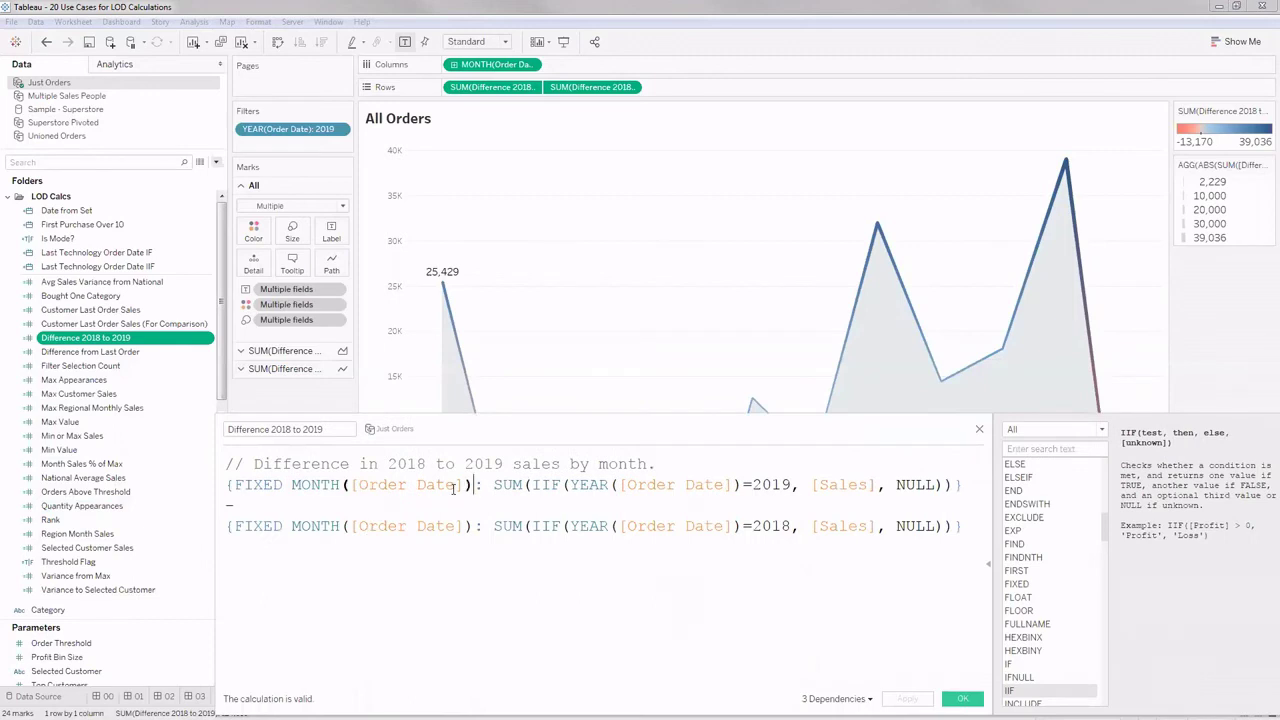
{"action": "left_click", "coordinate": [291, 486], "text": "shift"}
{"action": "key", "text": "ctrl+a"}
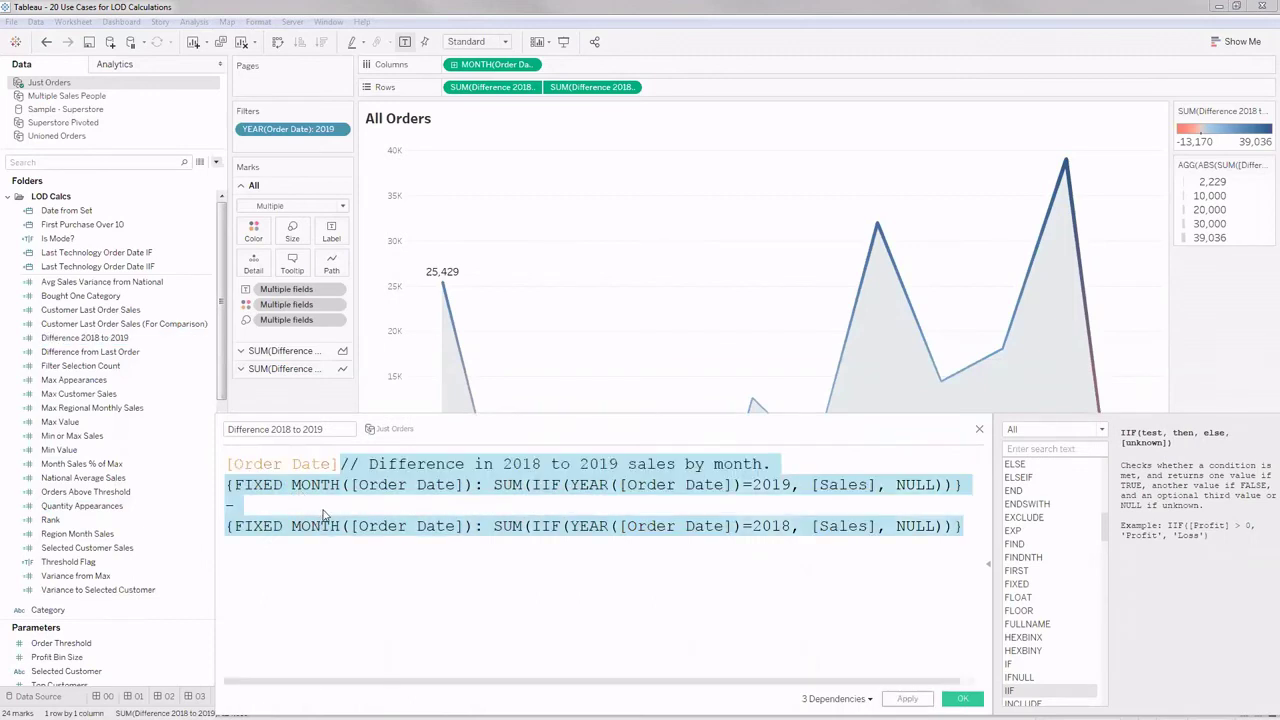
{"action": "left_click", "coordinate": [327, 515]}
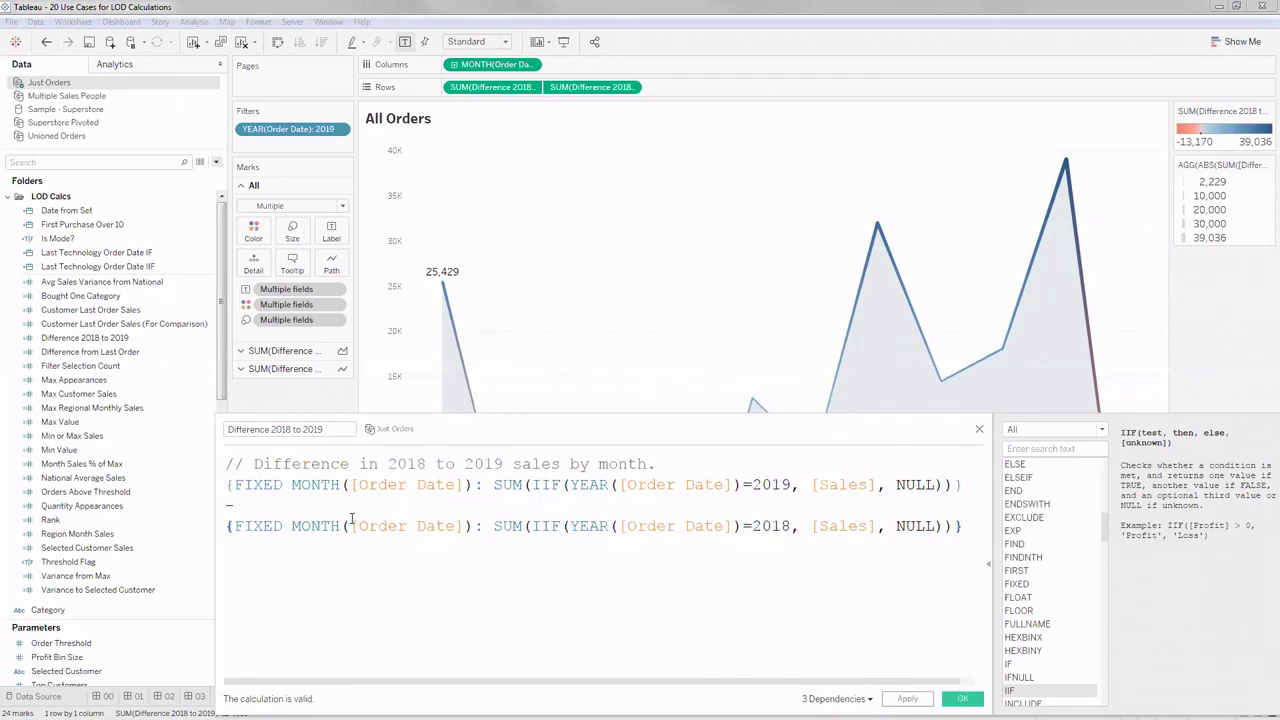
Step: Examine the MONTH([Order Date]) dimension in the 2019 and 2018 FIXED expressions
{"action": "left_click", "coordinate": [291, 486]}
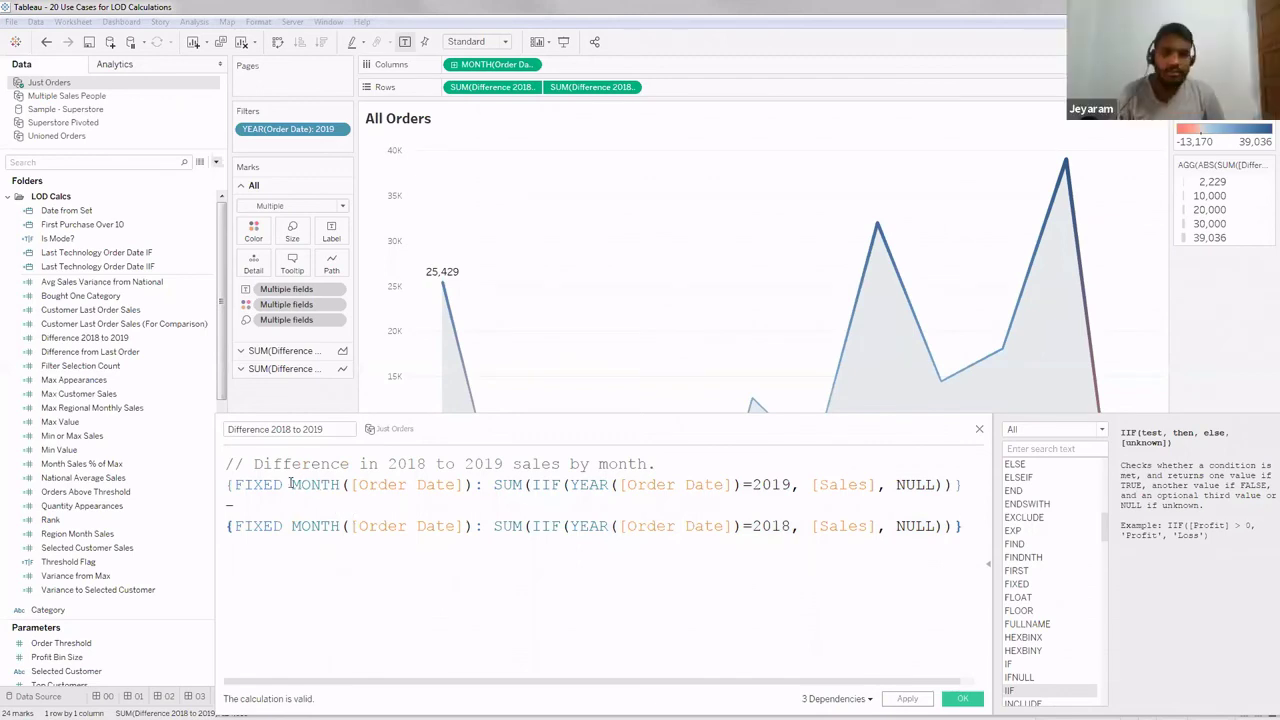
{"action": "left_click", "coordinate": [470, 490], "text": "shift"}
{"action": "mouse_move", "coordinate": [512, 437]}
{"action": "left_mouse_down"}
{"action": "mouse_move", "coordinate": [534, 691]}
{"action": "mouse_move", "coordinate": [531, 360]}
{"action": "mouse_move", "coordinate": [520, 420]}
{"action": "left_mouse_up"}
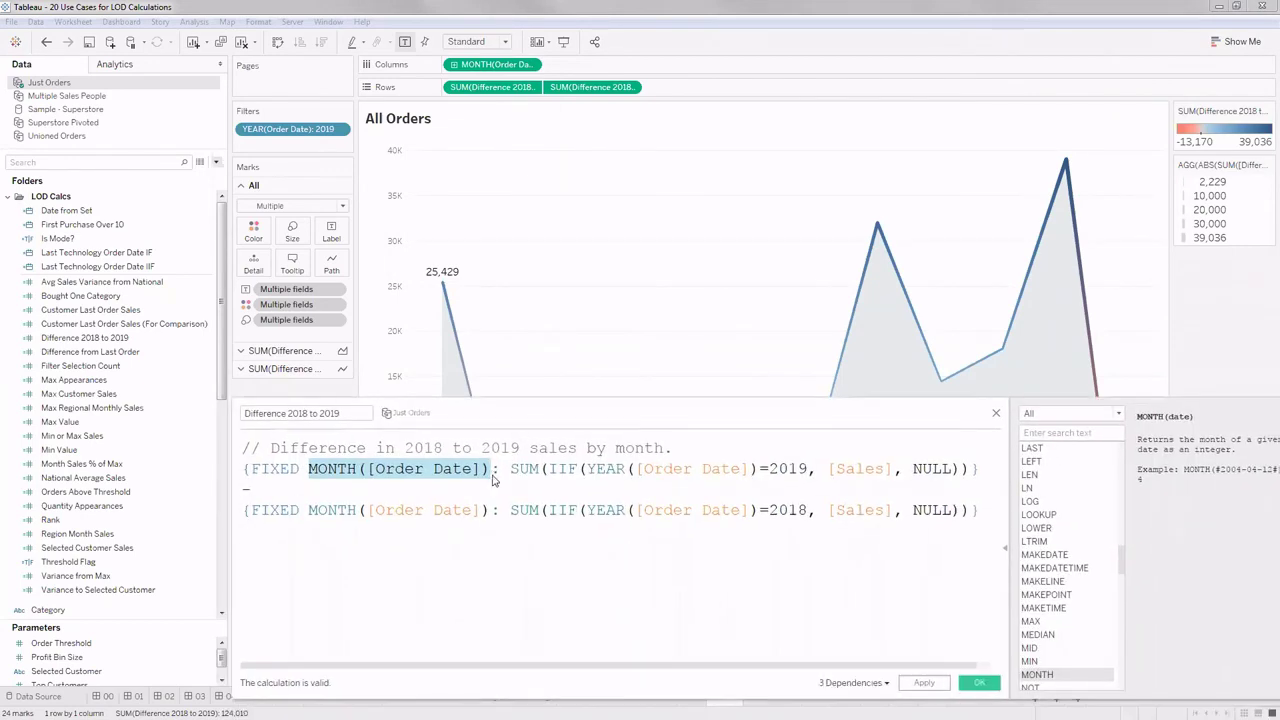
{"action": "left_click", "coordinate": [492, 511]}
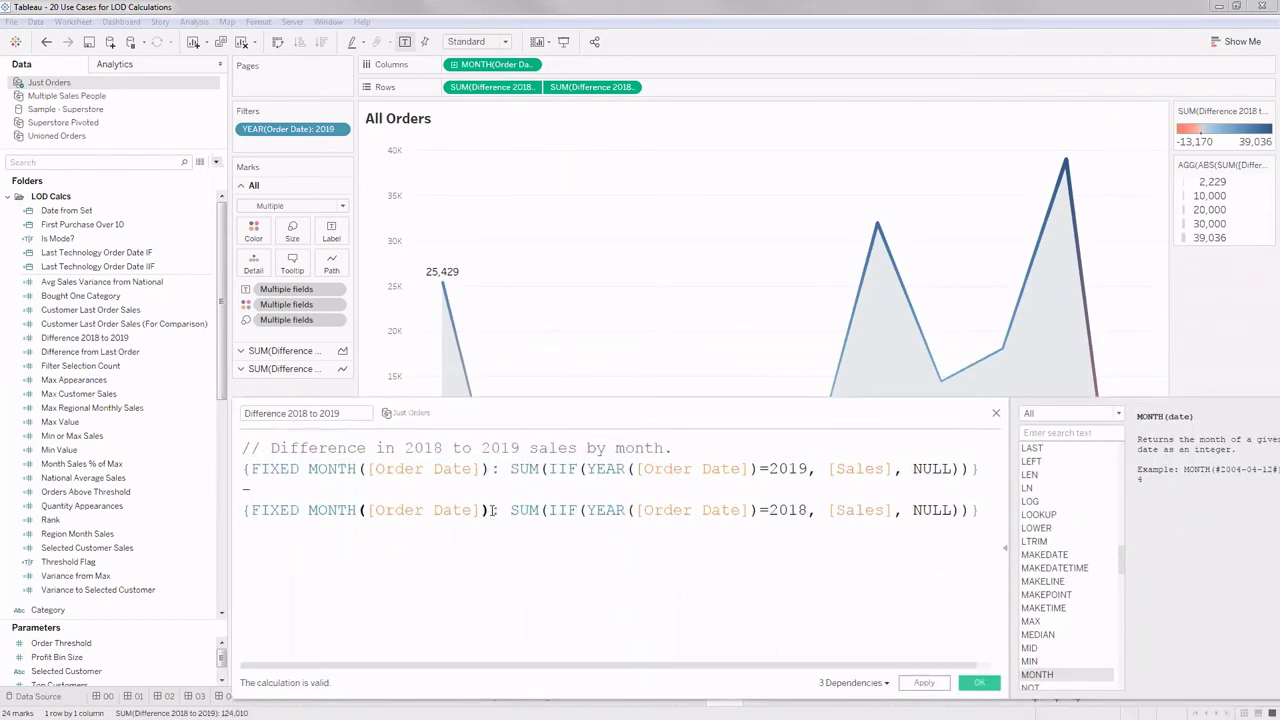
{"action": "left_click_drag", "start_coordinate": [489, 469], "coordinate": [309, 470]}
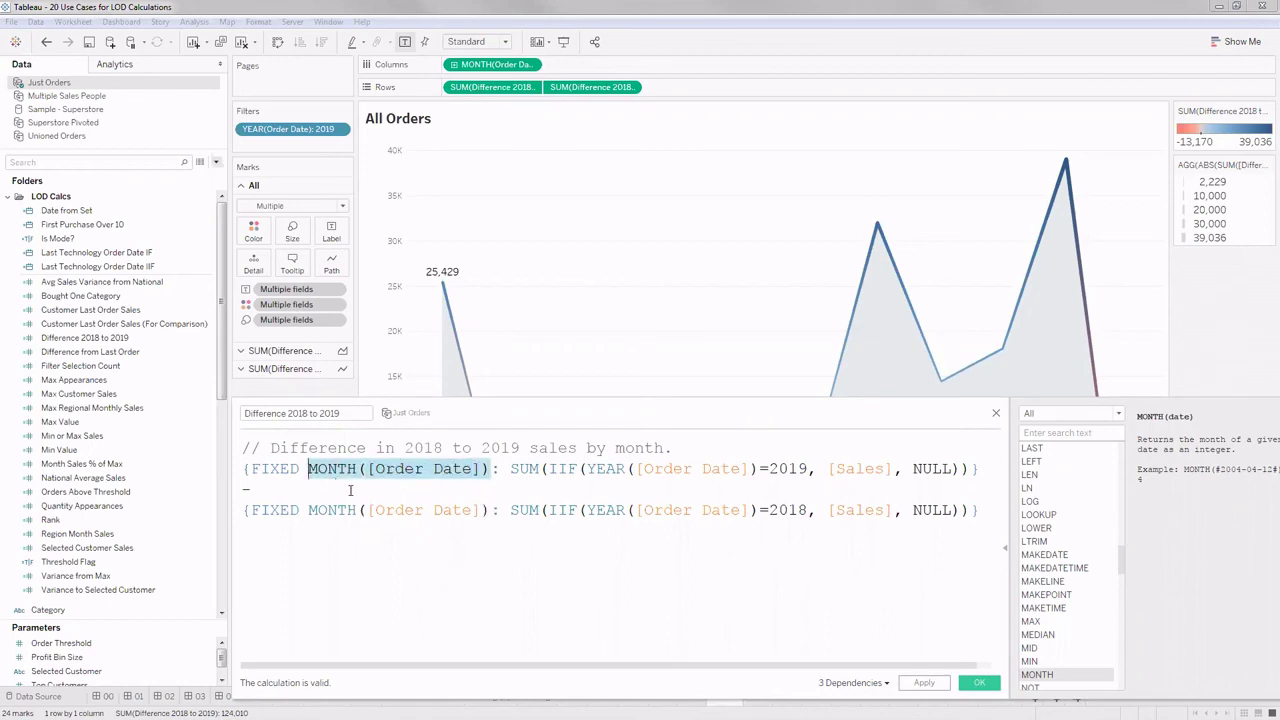
{"action": "left_click", "coordinate": [462, 494]}
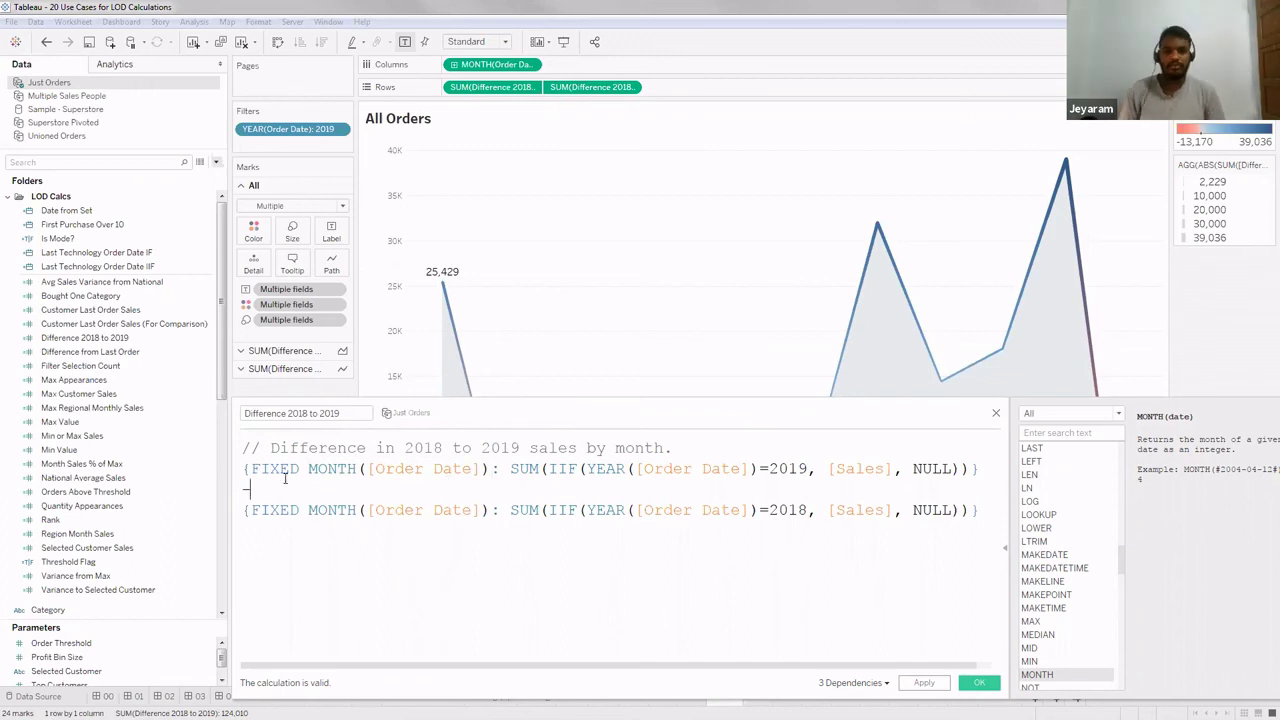
Step: Examine the complete 2019 FIXED expression against the 2018 one, close the calculation editor, and widen the Marks area
{"action": "left_click_drag", "start_coordinate": [251, 469], "coordinate": [503, 476]}
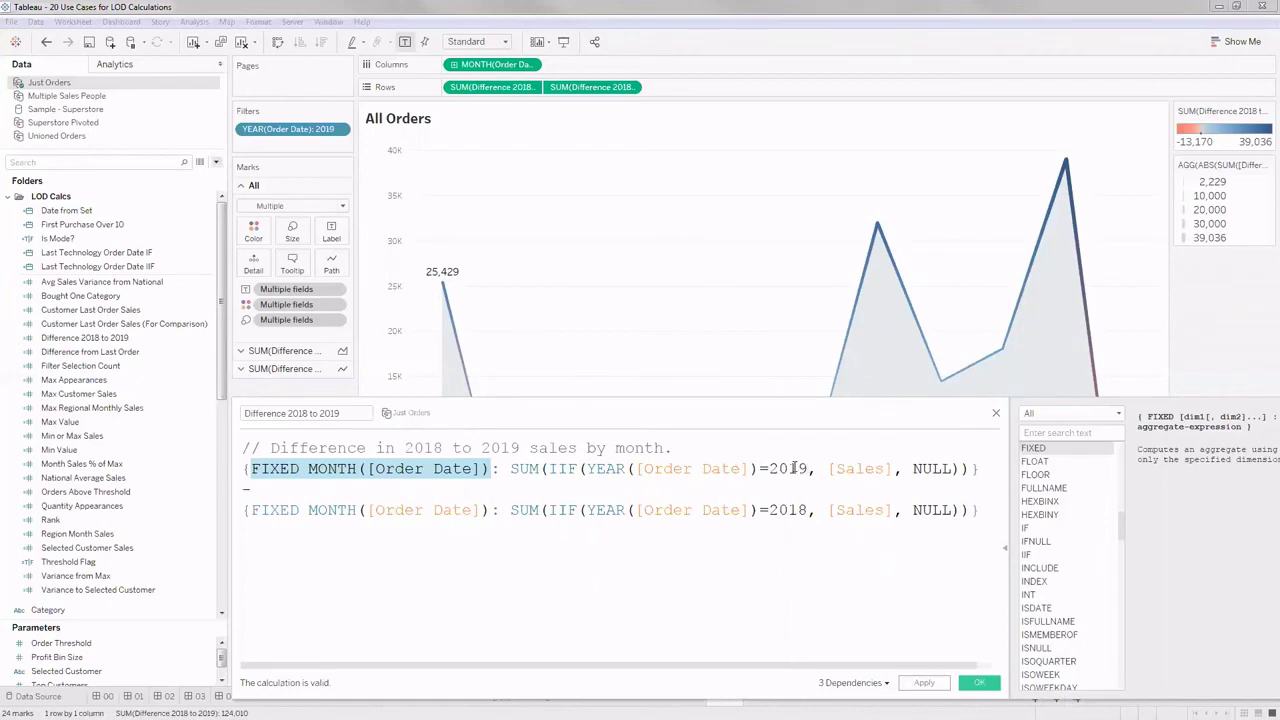
{"action": "left_click", "coordinate": [962, 468]}
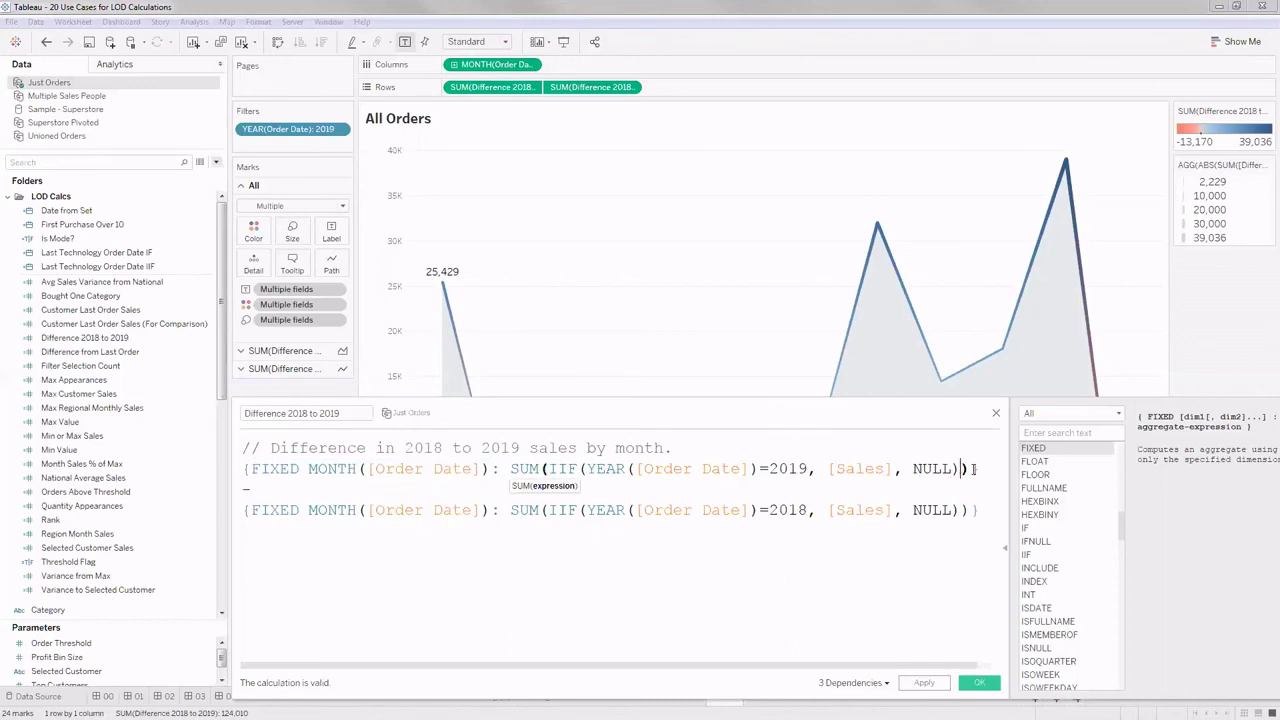
{"action": "left_click_drag", "start_coordinate": [982, 468], "coordinate": [818, 468]}
{"action": "left_click_drag", "start_coordinate": [456, 440], "coordinate": [238, 480]}
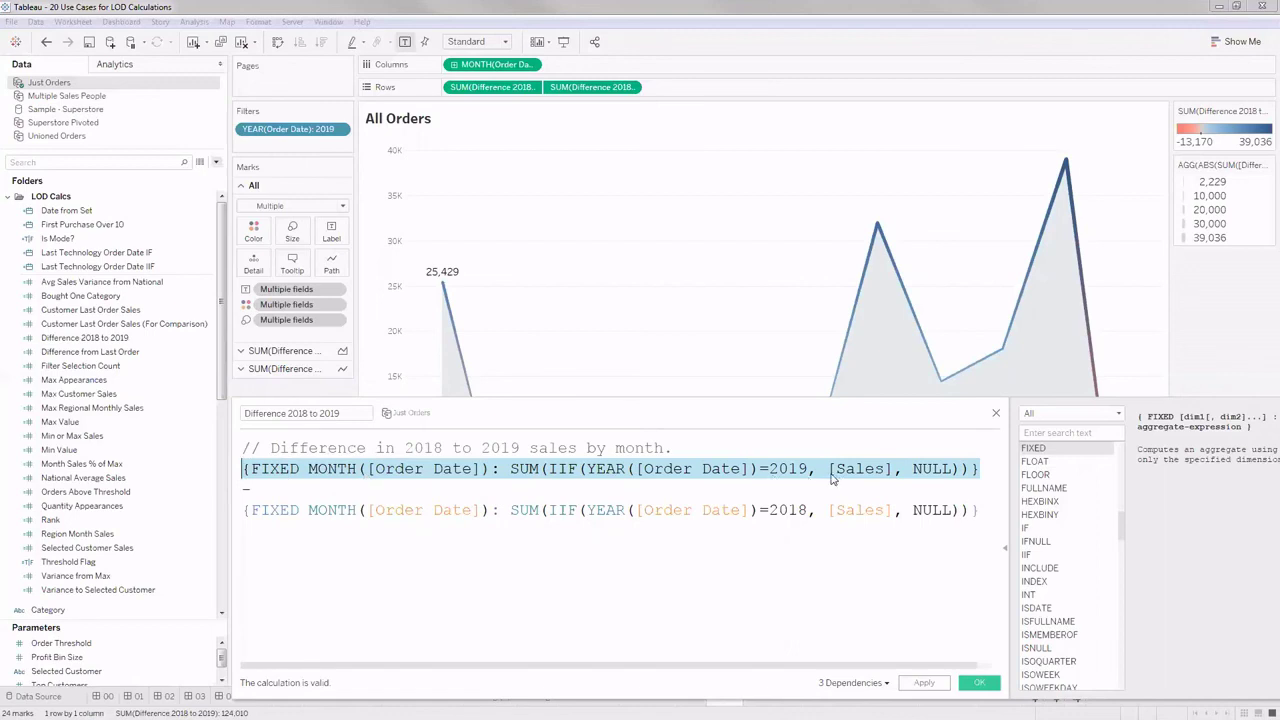
{"action": "left_click", "coordinate": [311, 516]}
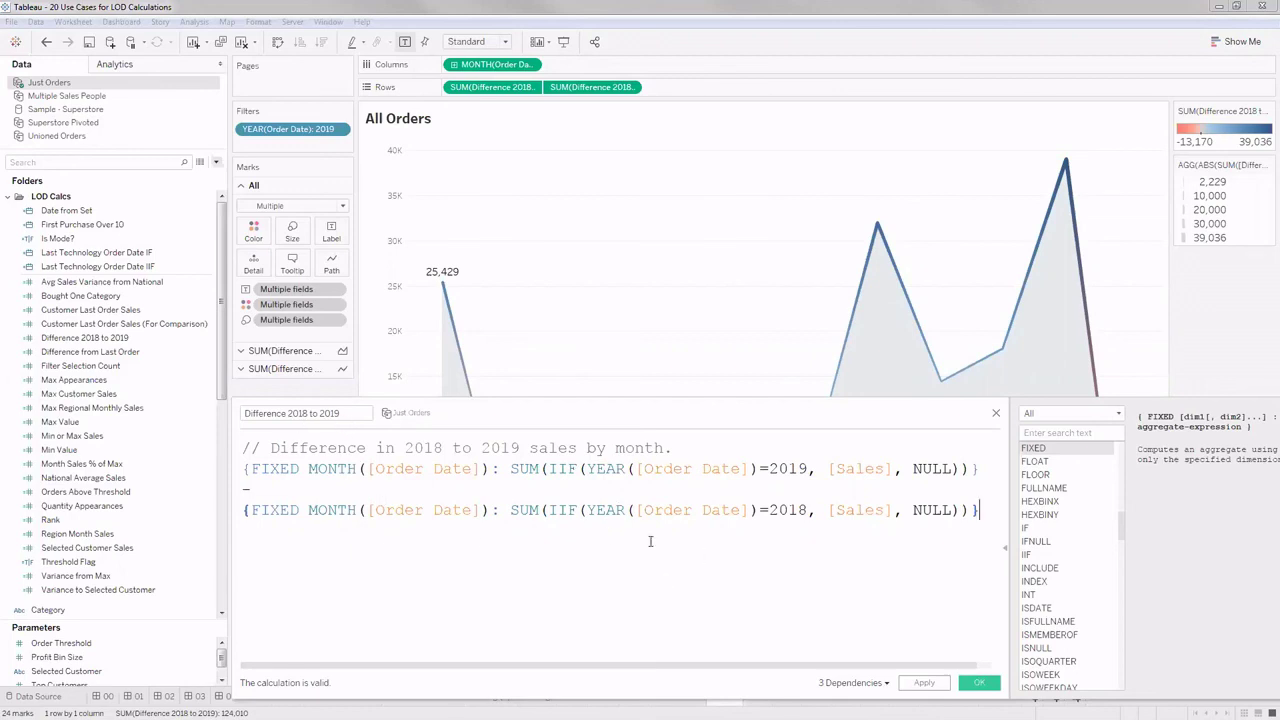
{"action": "left_click", "coordinate": [977, 683]}
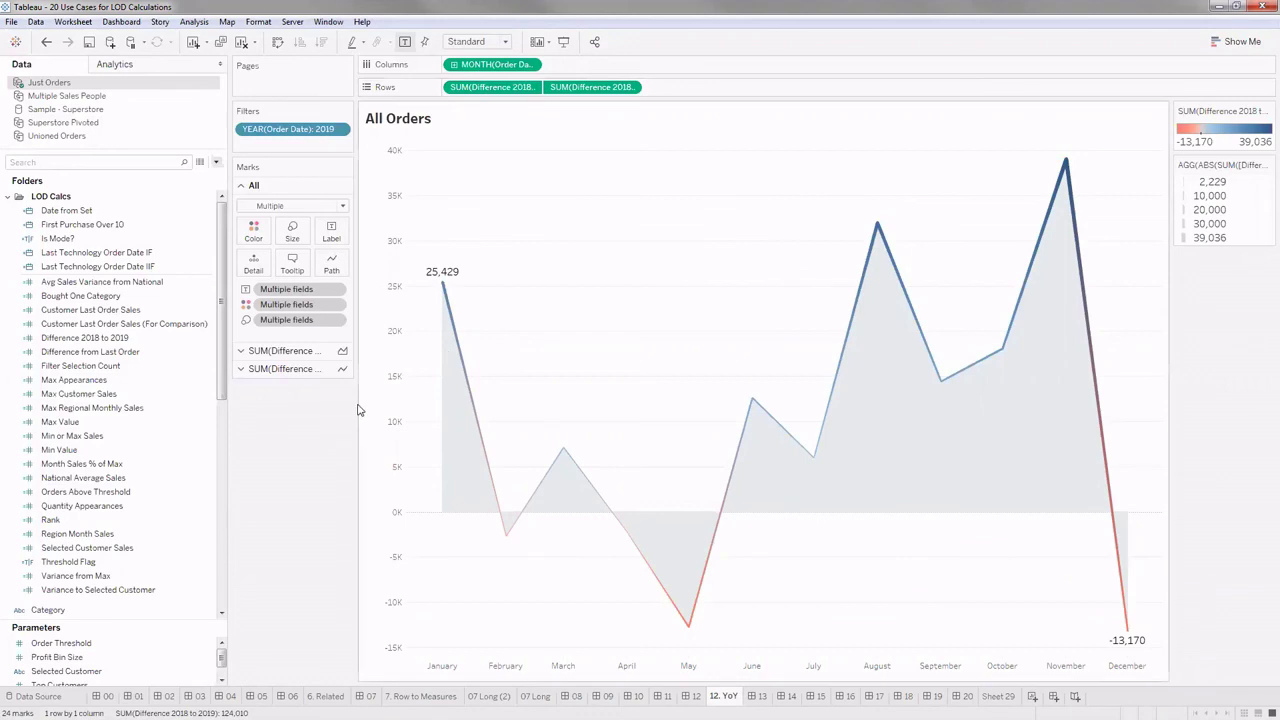
{"action": "left_click_drag", "start_coordinate": [355, 404], "coordinate": [402, 414]}
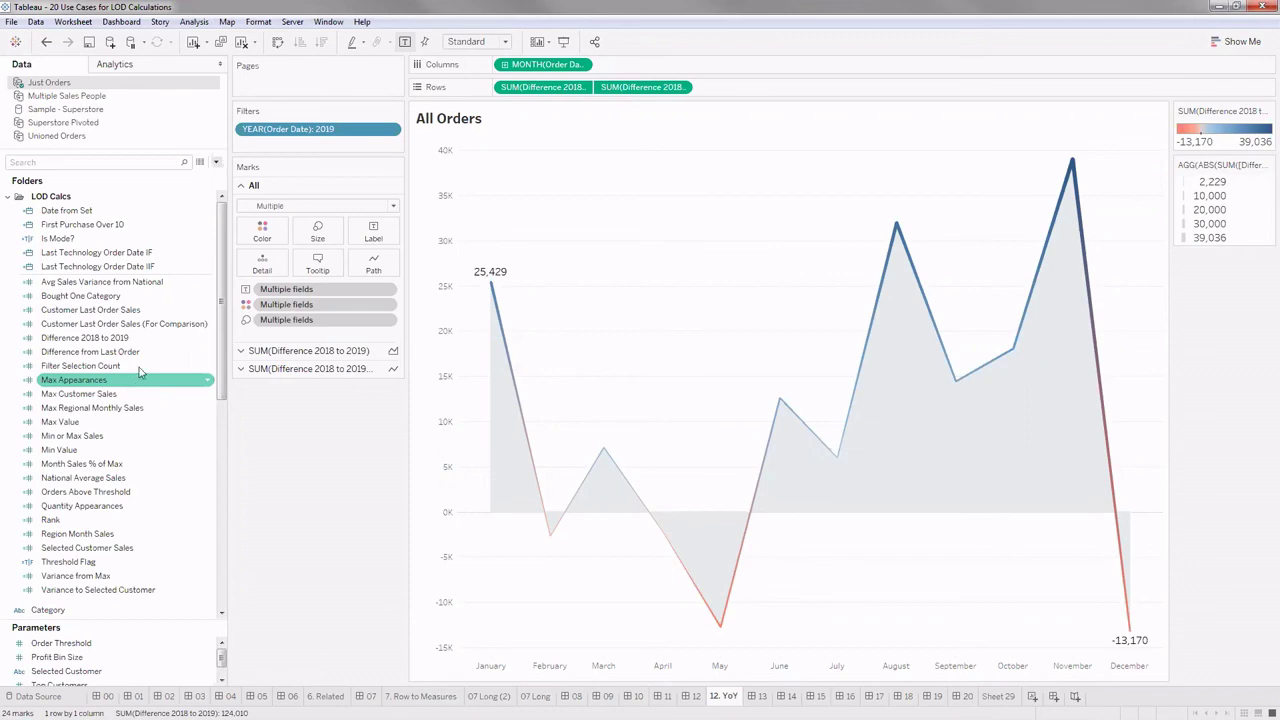
{"action": "left_click", "coordinate": [137, 254]}
{"action": "left_click", "coordinate": [100, 421]}
{"action": "left_click", "coordinate": [110, 408]}
{"action": "left_click", "coordinate": [110, 393]}
{"action": "left_click", "coordinate": [98, 491]}
{"action": "left_click", "coordinate": [103, 519]}
{"action": "left_click", "coordinate": [102, 491]}
{"action": "left_click", "coordinate": [104, 407]}
{"action": "left_click", "coordinate": [107, 352]}
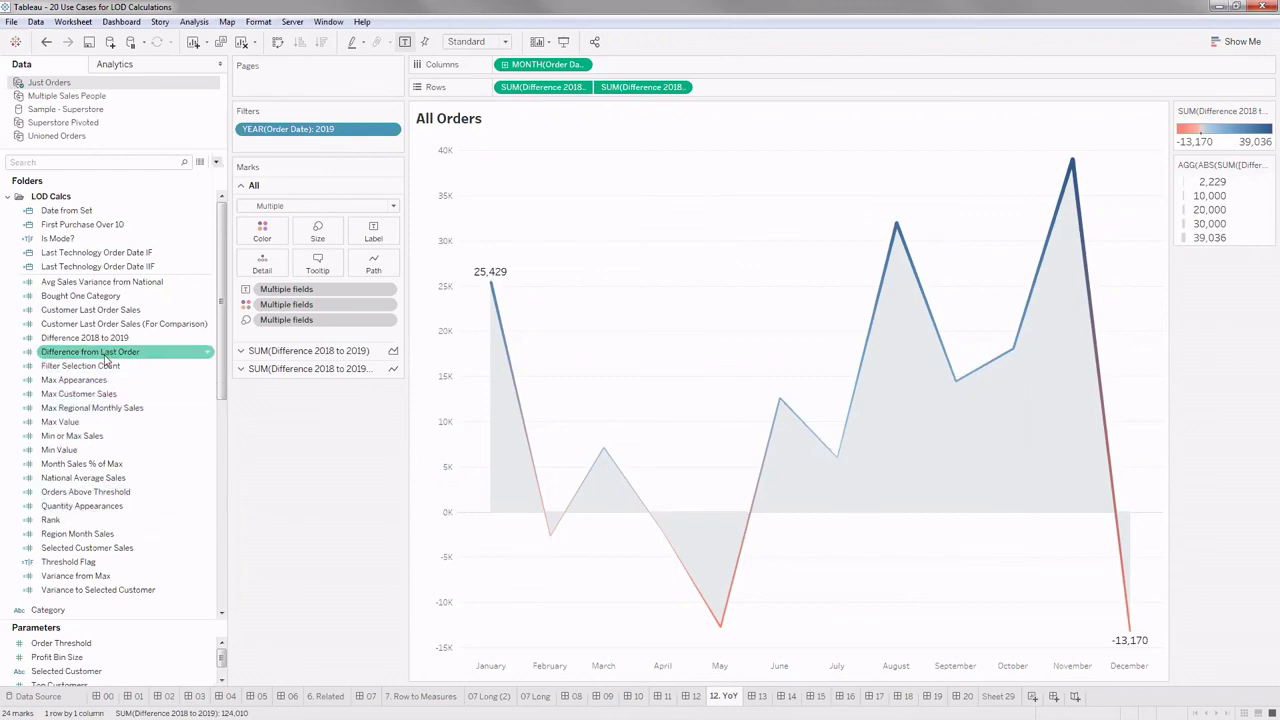
Step: Try to replace NULL with 0 in the 2019 and 2018 expressions of the Difference 2018 to 2019 calculation
{"action": "right_click", "coordinate": [106, 352]}
{"action": "right_click", "coordinate": [108, 339]}
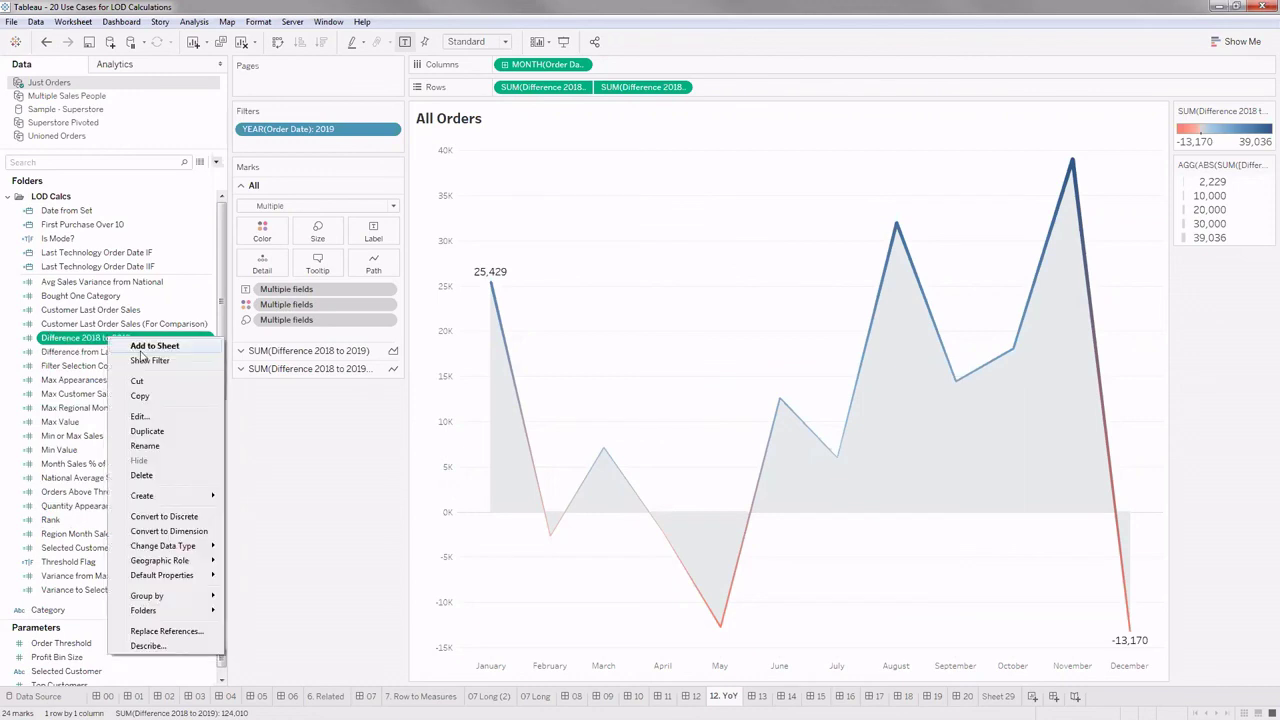
{"action": "left_click", "coordinate": [140, 416]}
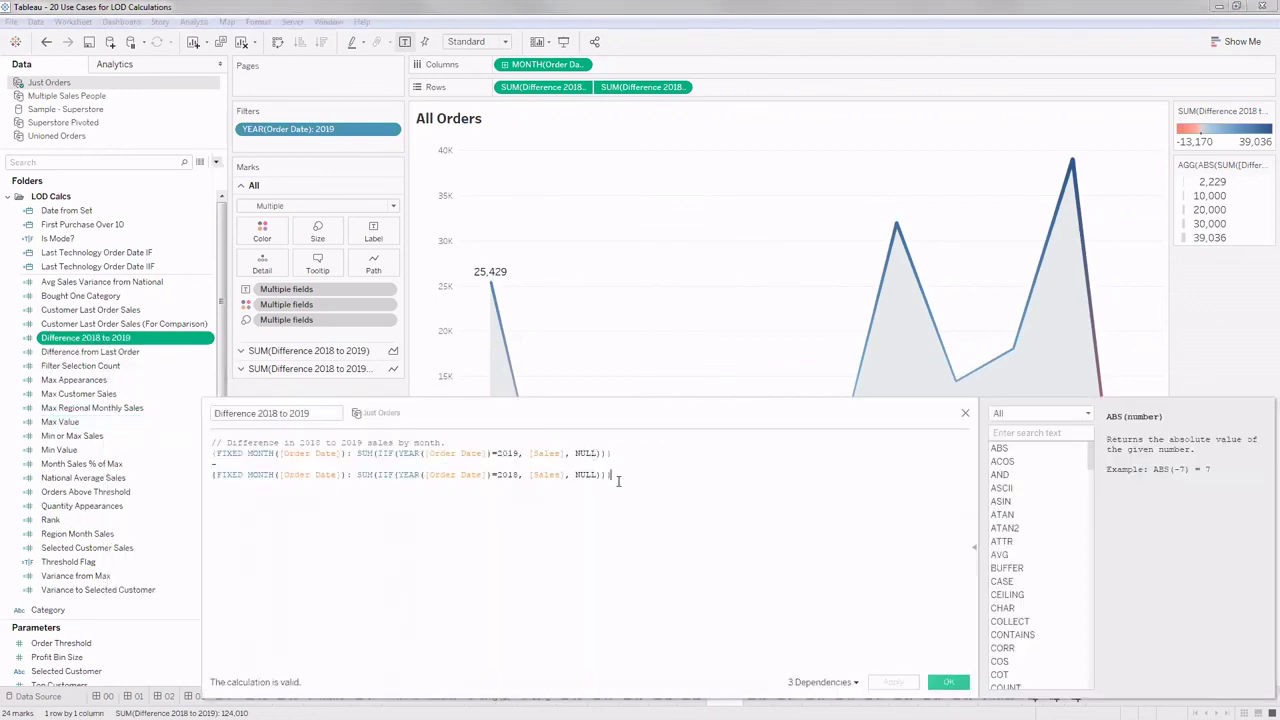
{"action": "scroll", "coordinate": [638, 494], "scroll_direction": "up", "scroll_amount": 2}
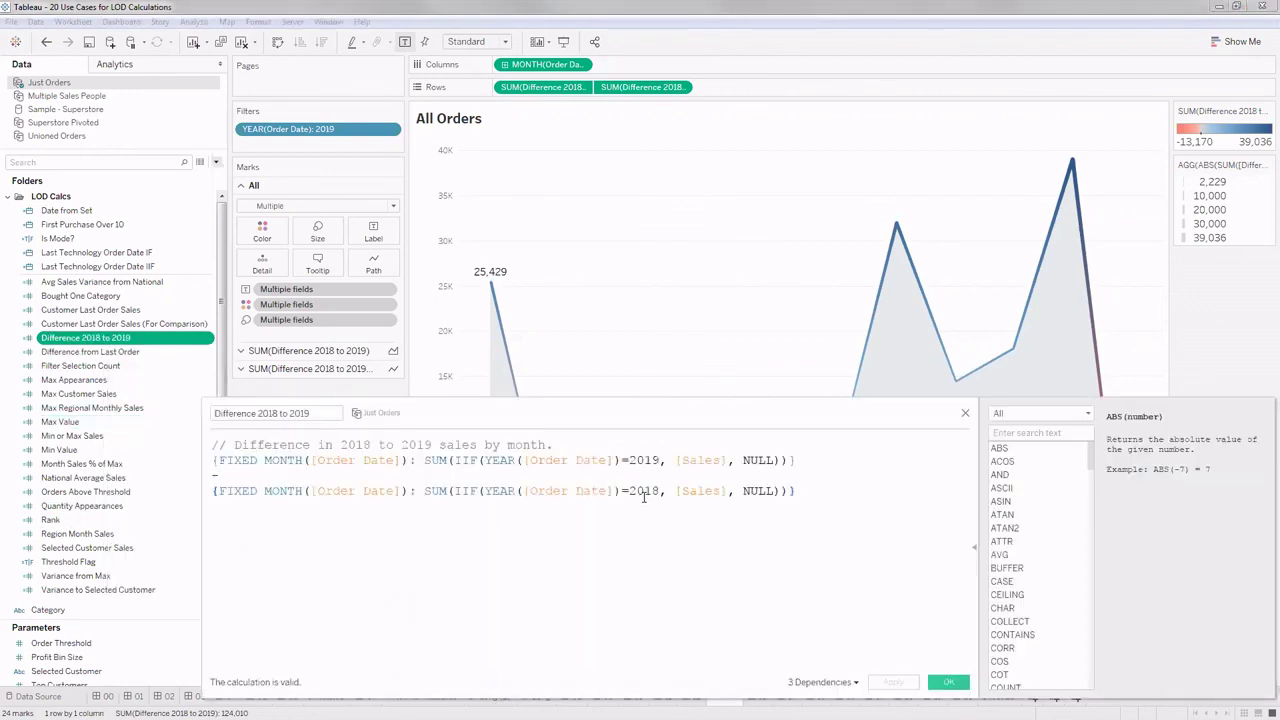
{"action": "key", "text": "shift+End"}
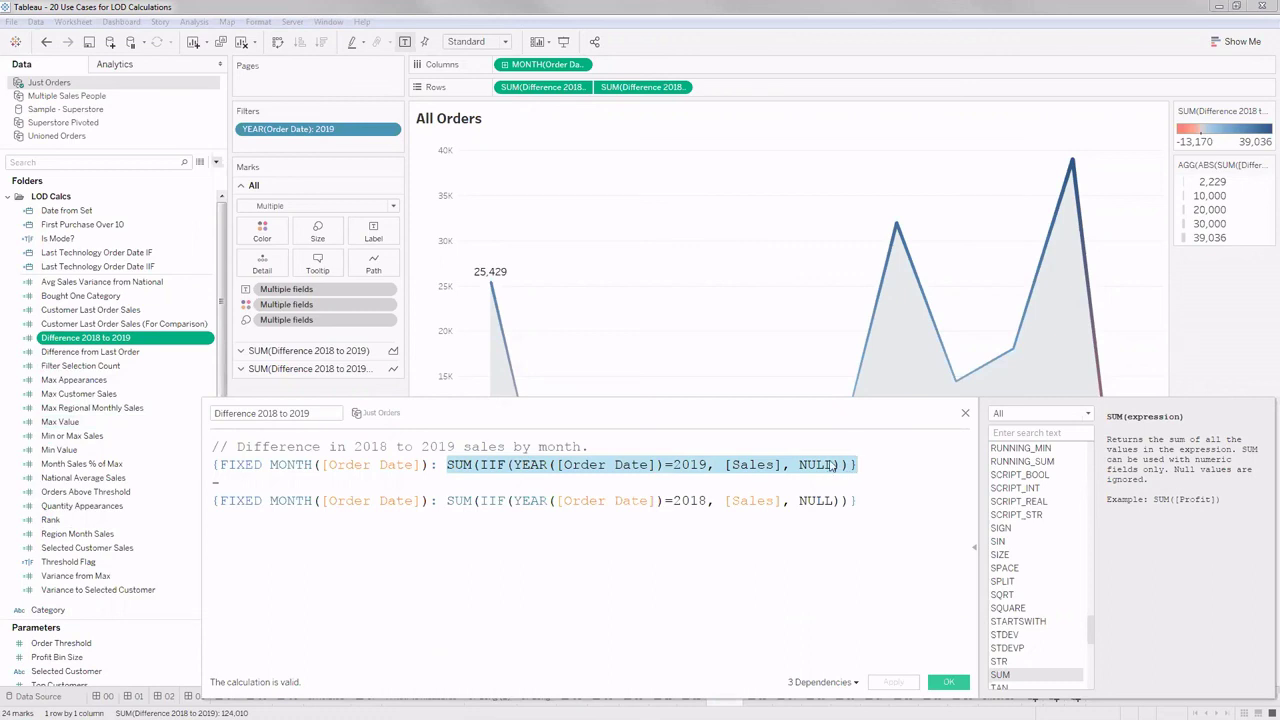
{"action": "left_click", "coordinate": [831, 464]}
{"action": "key", "text": "BackSpace"}
{"action": "key", "text": "BackSpace"}
{"action": "key", "text": "BackSpace"}
{"action": "key", "text": "BackSpace"}
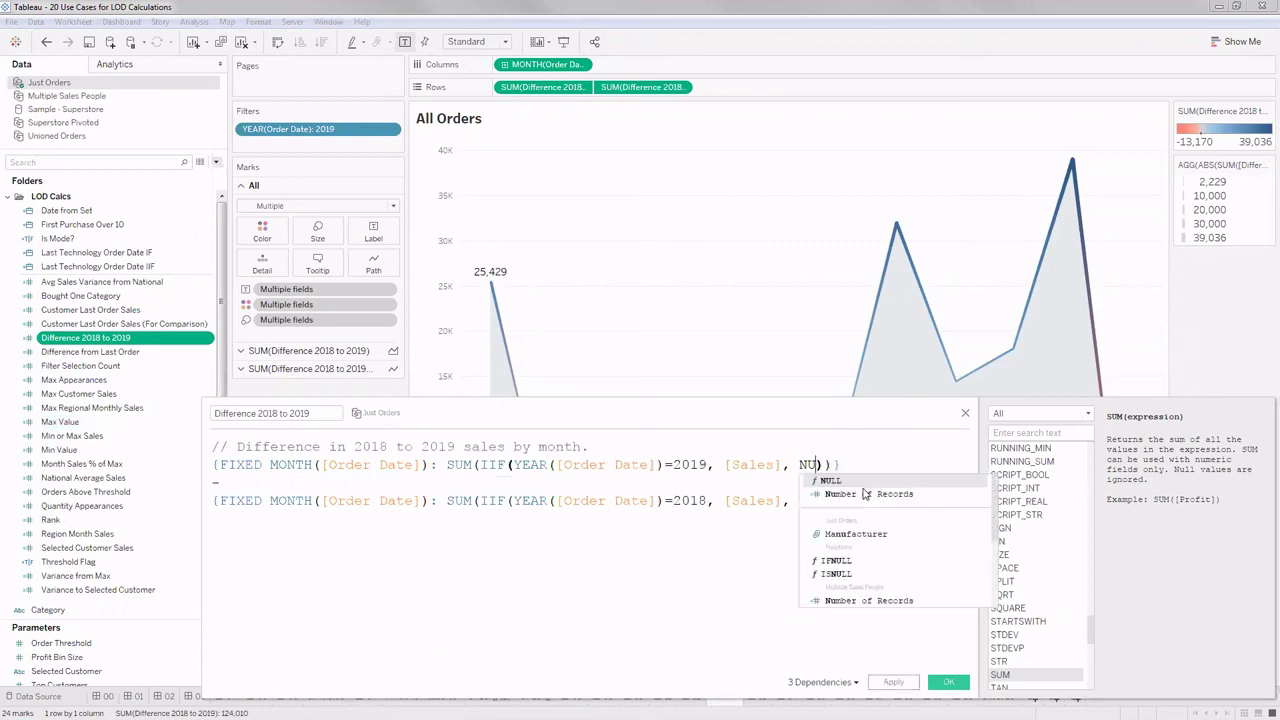
{"action": "mouse_move", "coordinate": [798, 466]}
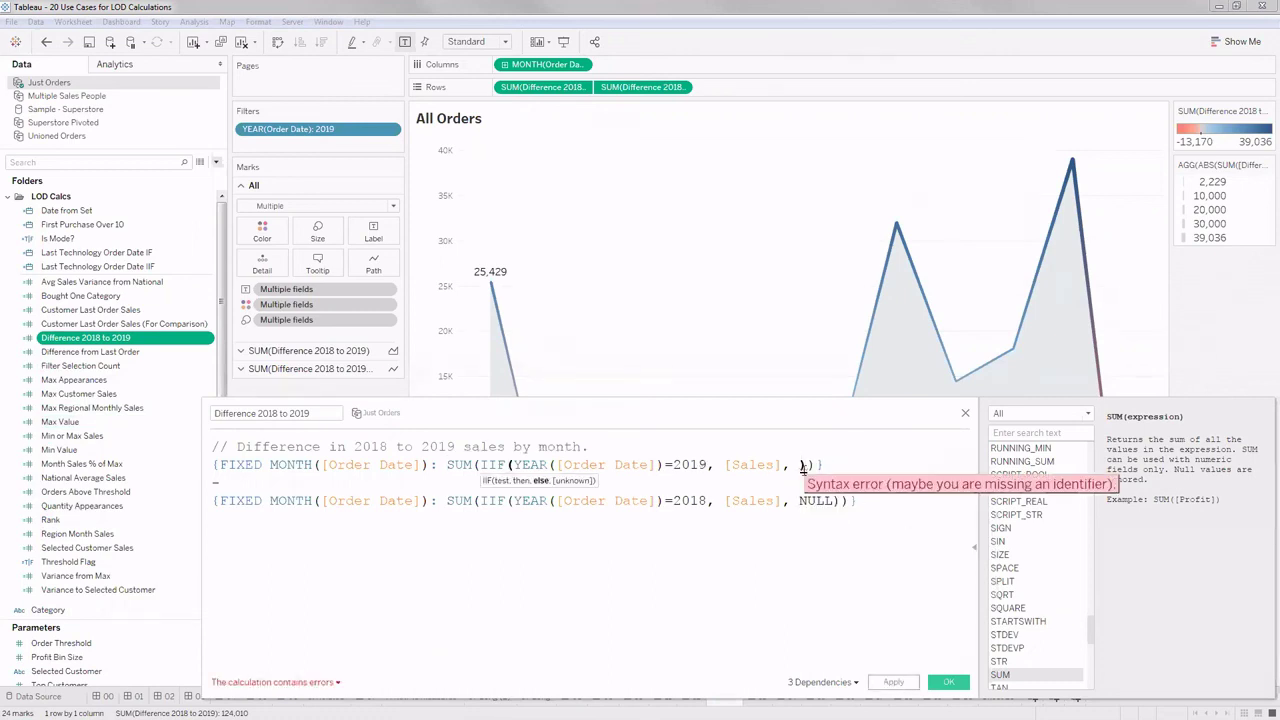
{"action": "type", "text": "0"}
{"action": "left_click", "coordinate": [836, 500]}
{"action": "key", "text": "BackSpace"}
{"action": "key", "text": "BackSpace"}
{"action": "key", "text": "BackSpace"}
{"action": "key", "text": "BackSpace"}
{"action": "type", "text": "0"}
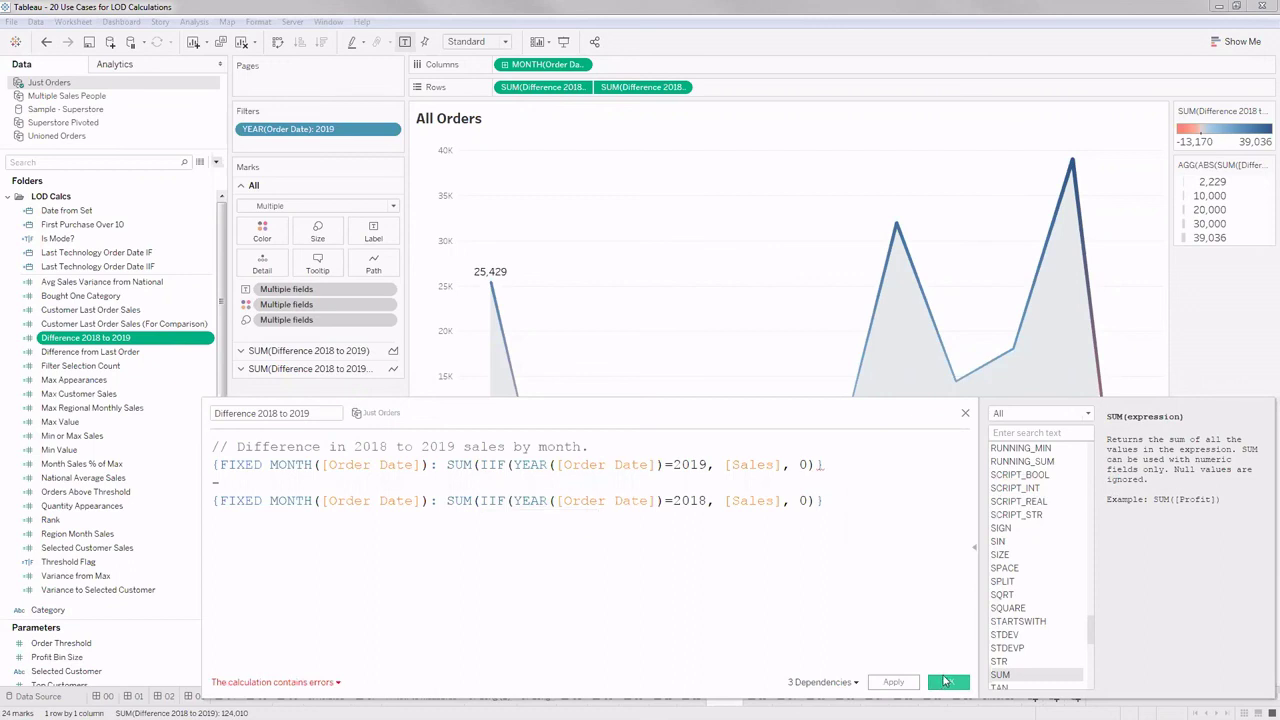
{"action": "left_click", "coordinate": [946, 681]}
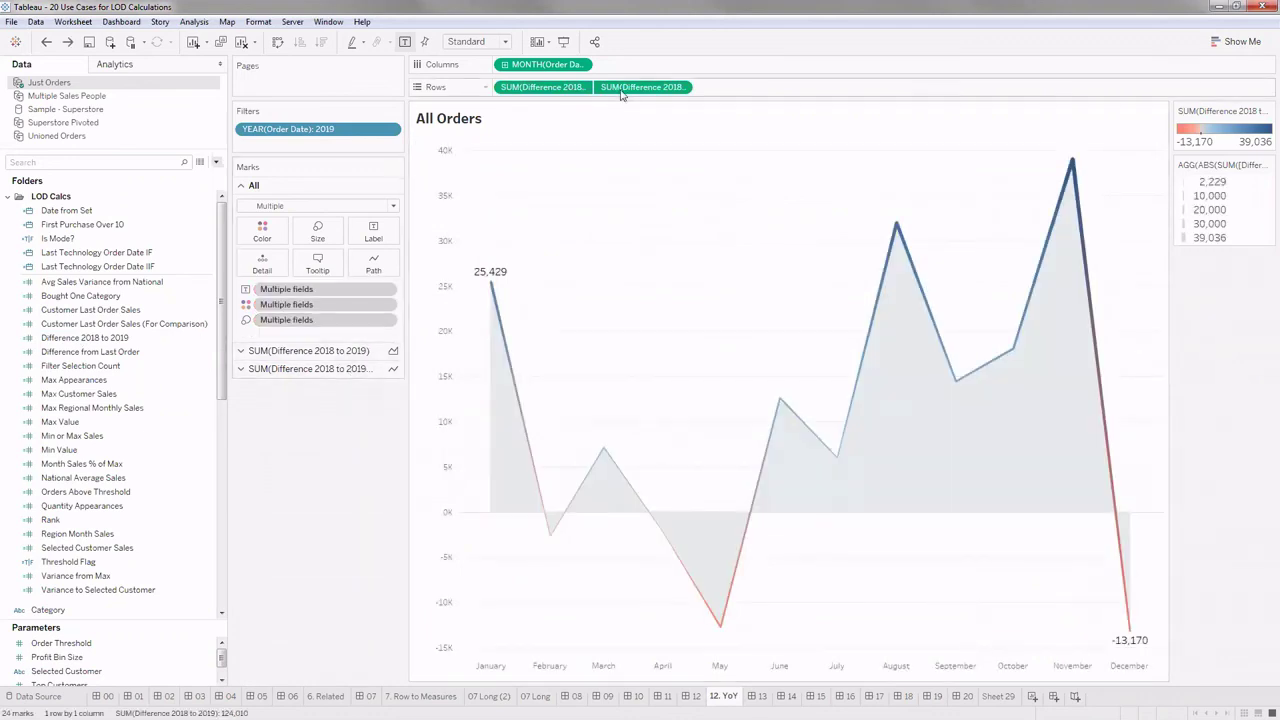
Step: Duplicate the 12. YoY worksheet and remove the second SUM(Difference 2018 to 2019) measure from Rows in the copy
{"action": "right_click", "coordinate": [733, 694]}
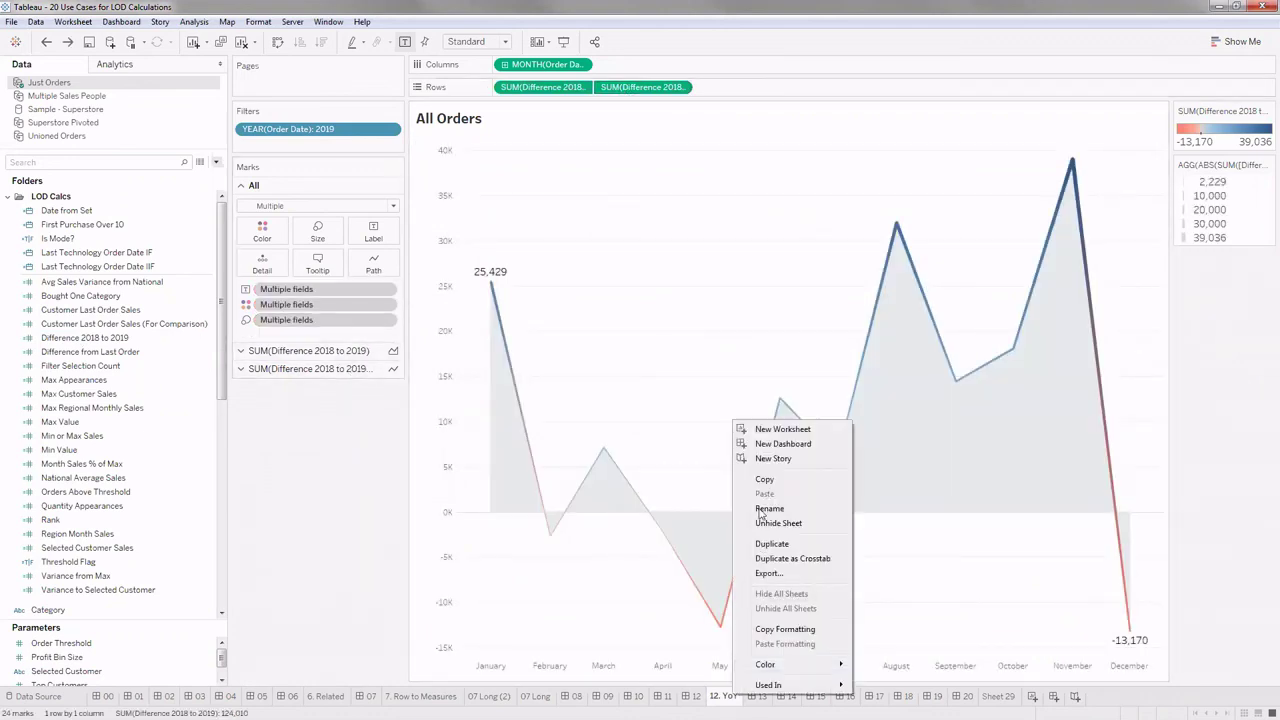
{"action": "left_click", "coordinate": [790, 545]}
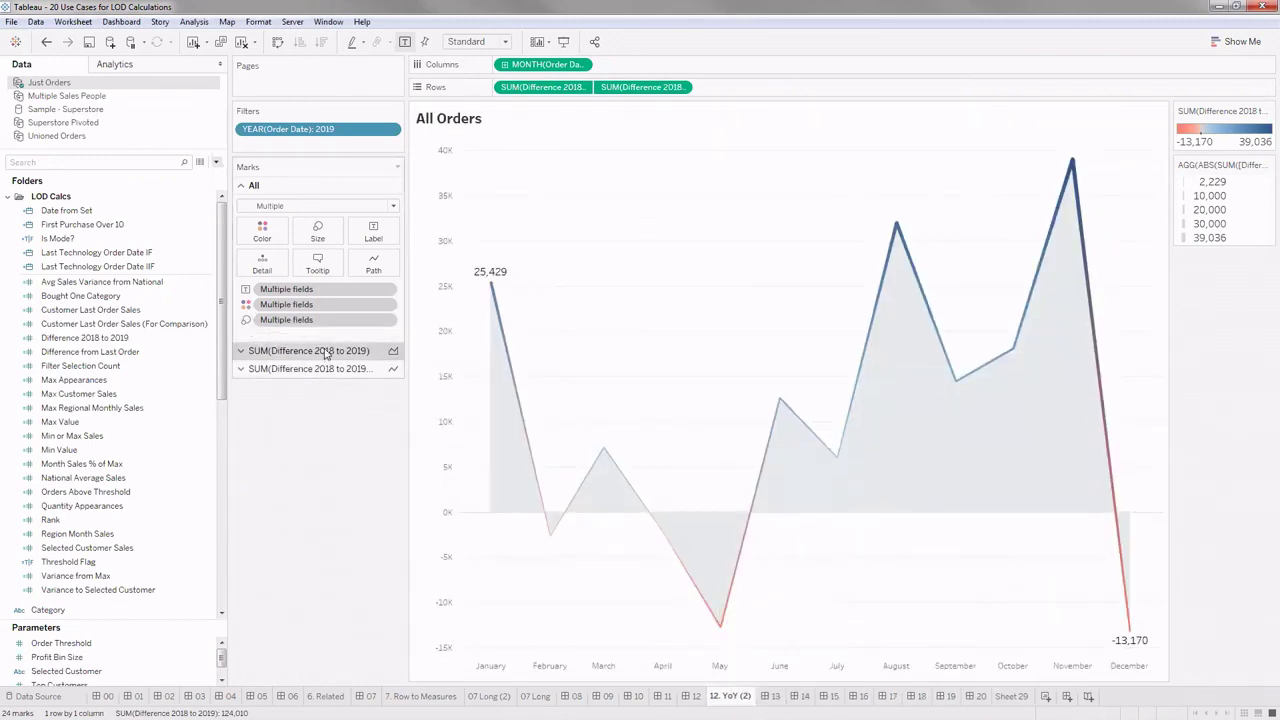
{"action": "left_click", "coordinate": [325, 351]}
{"action": "left_click", "coordinate": [300, 370]}
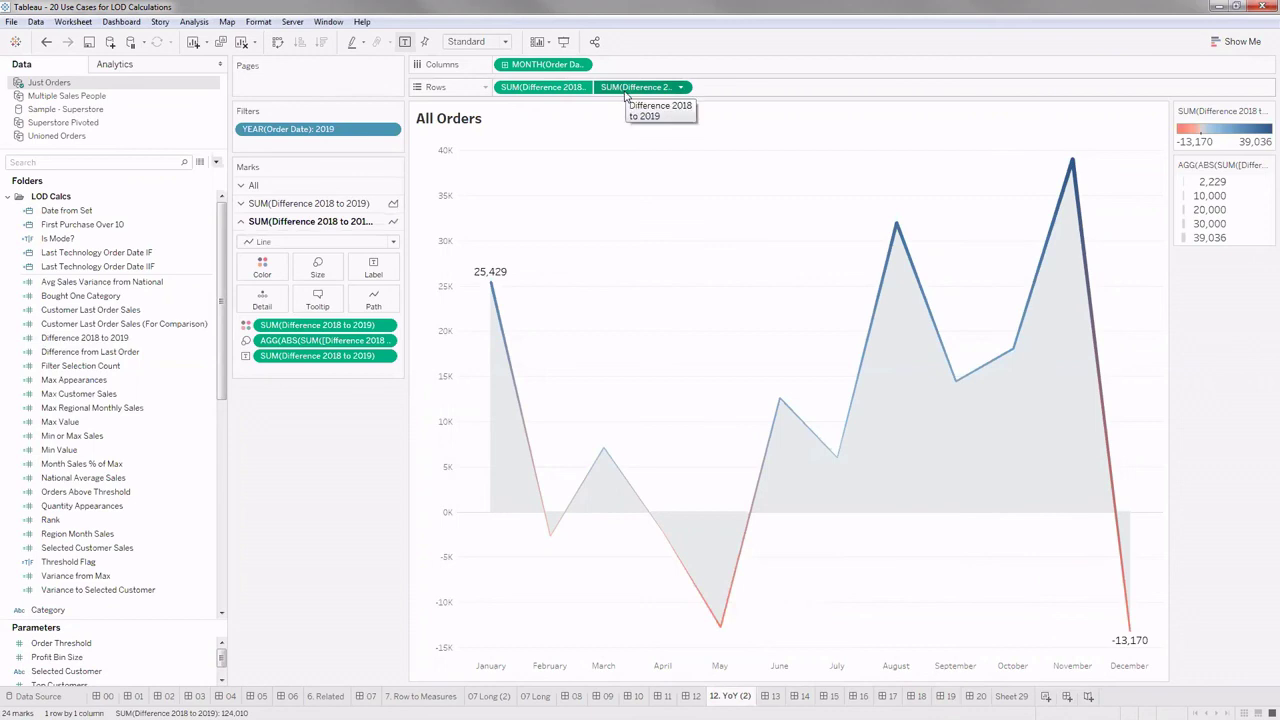
{"action": "left_click_drag", "start_coordinate": [630, 88], "coordinate": [1238, 488]}
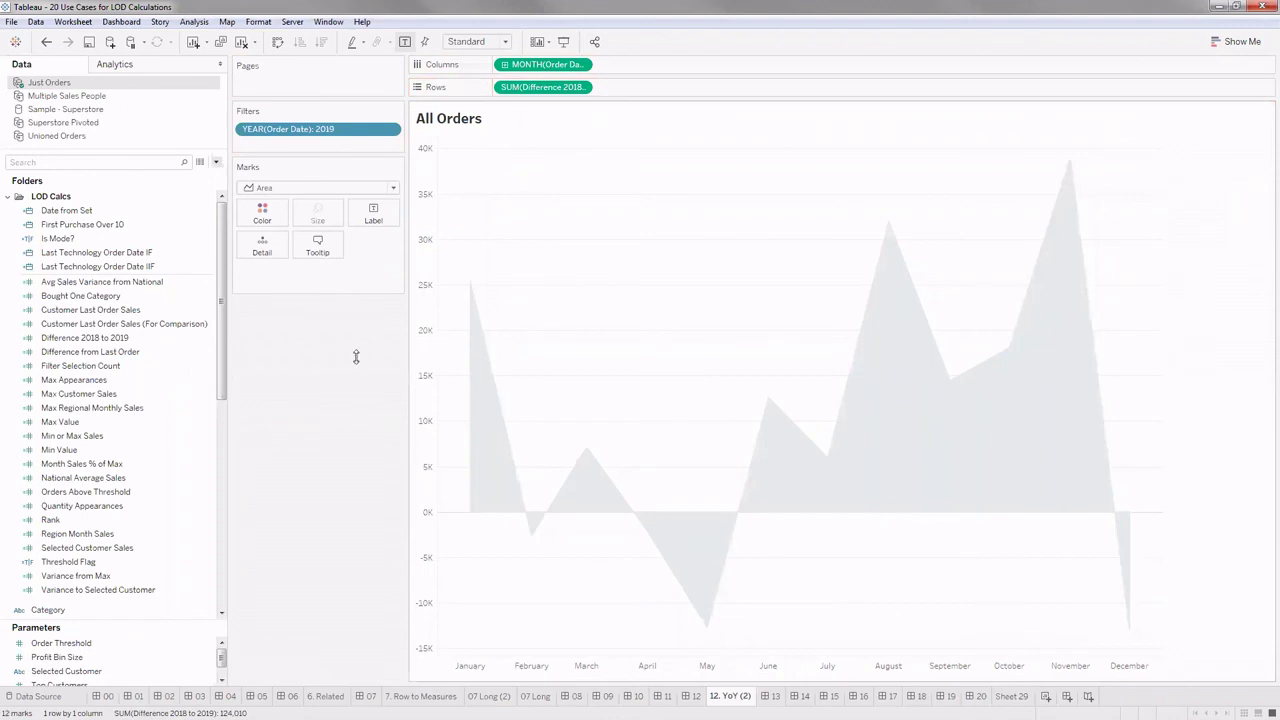
Step: Replace NULL with 0 in both expressions of the Difference 2018 to 2019 calculation, save it, and go to dashboard 12
{"action": "left_click", "coordinate": [100, 356]}
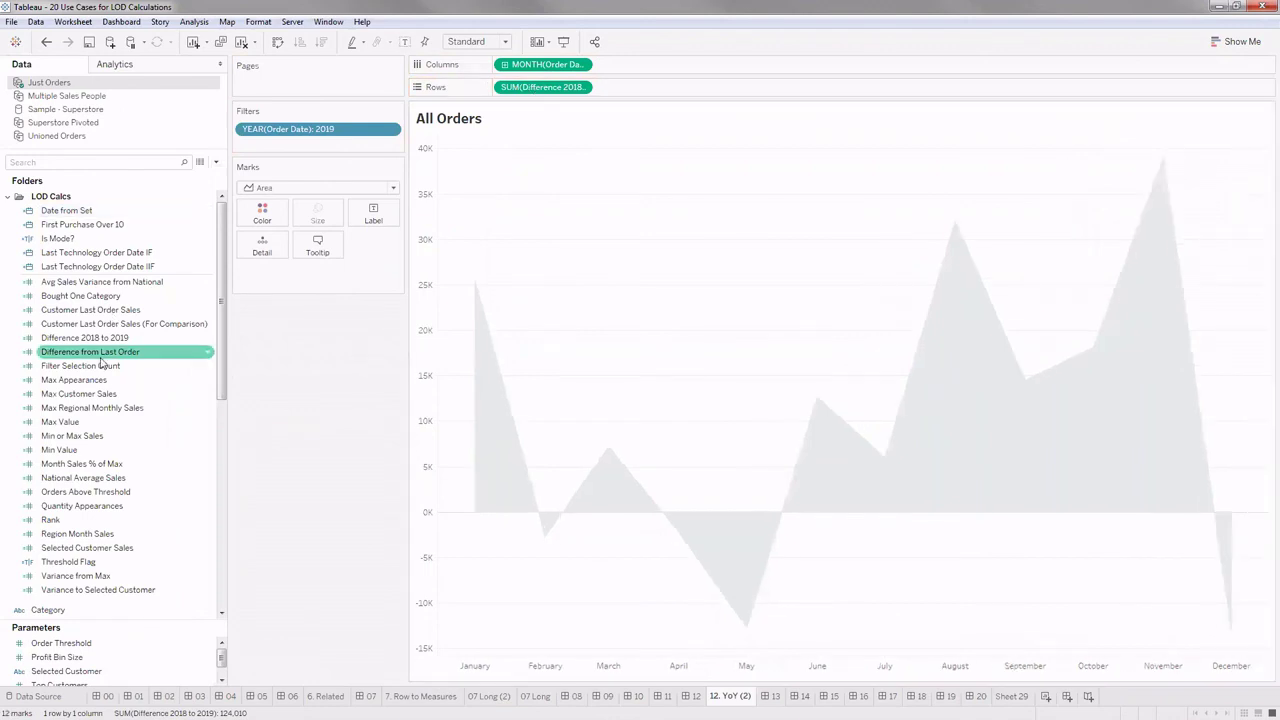
{"action": "left_click", "coordinate": [116, 340]}
{"action": "right_click", "coordinate": [117, 342]}
{"action": "left_click", "coordinate": [176, 425]}
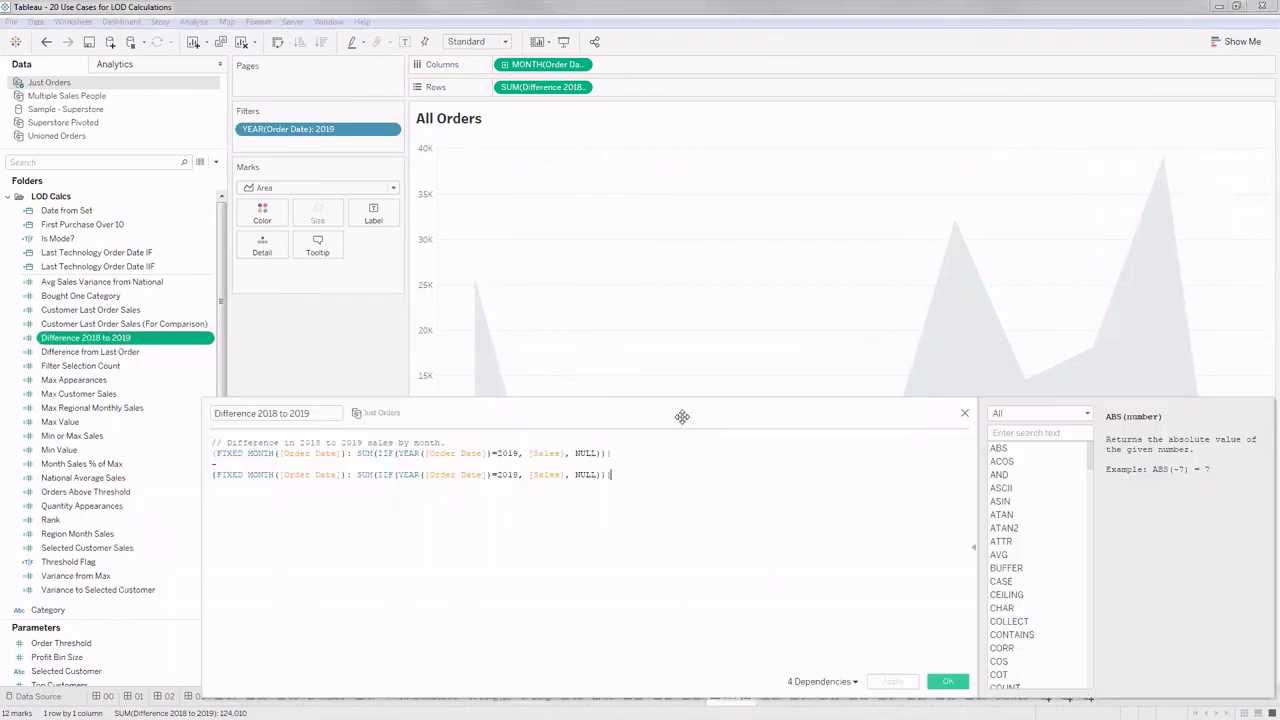
{"action": "double_click", "coordinate": [585, 453]}
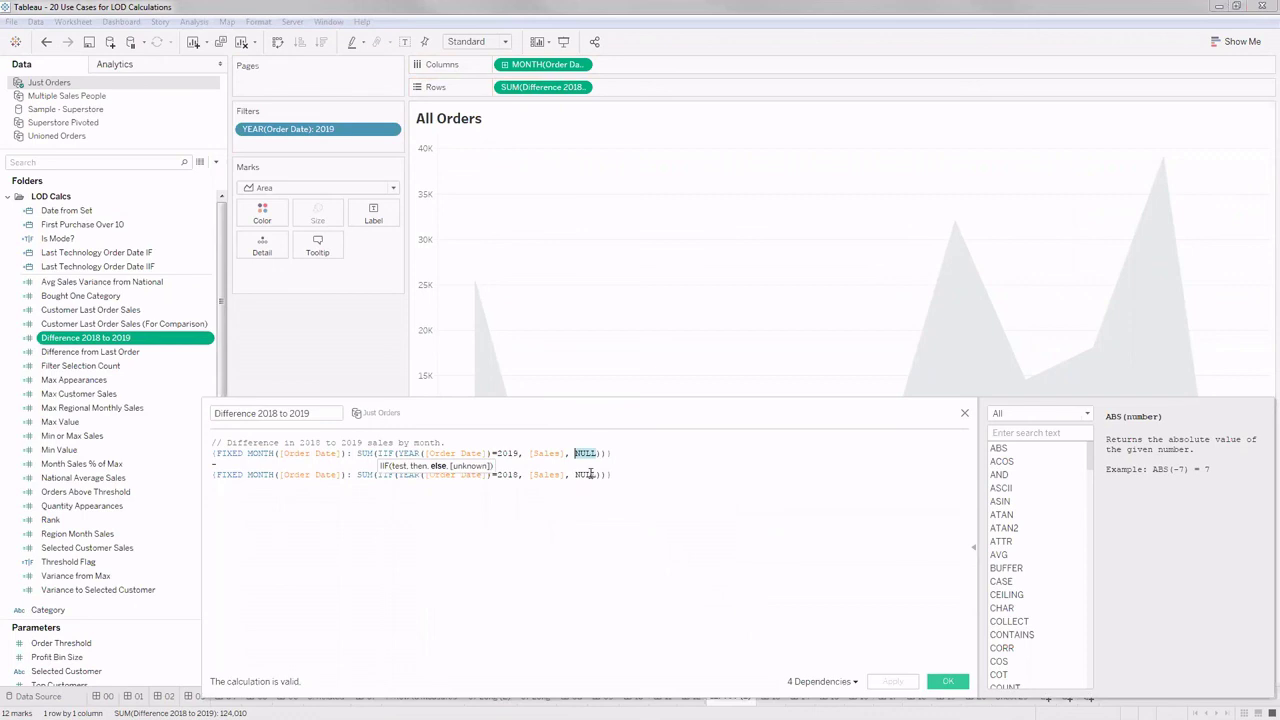
{"action": "type", "text": "0"}
{"action": "double_click", "coordinate": [592, 474]}
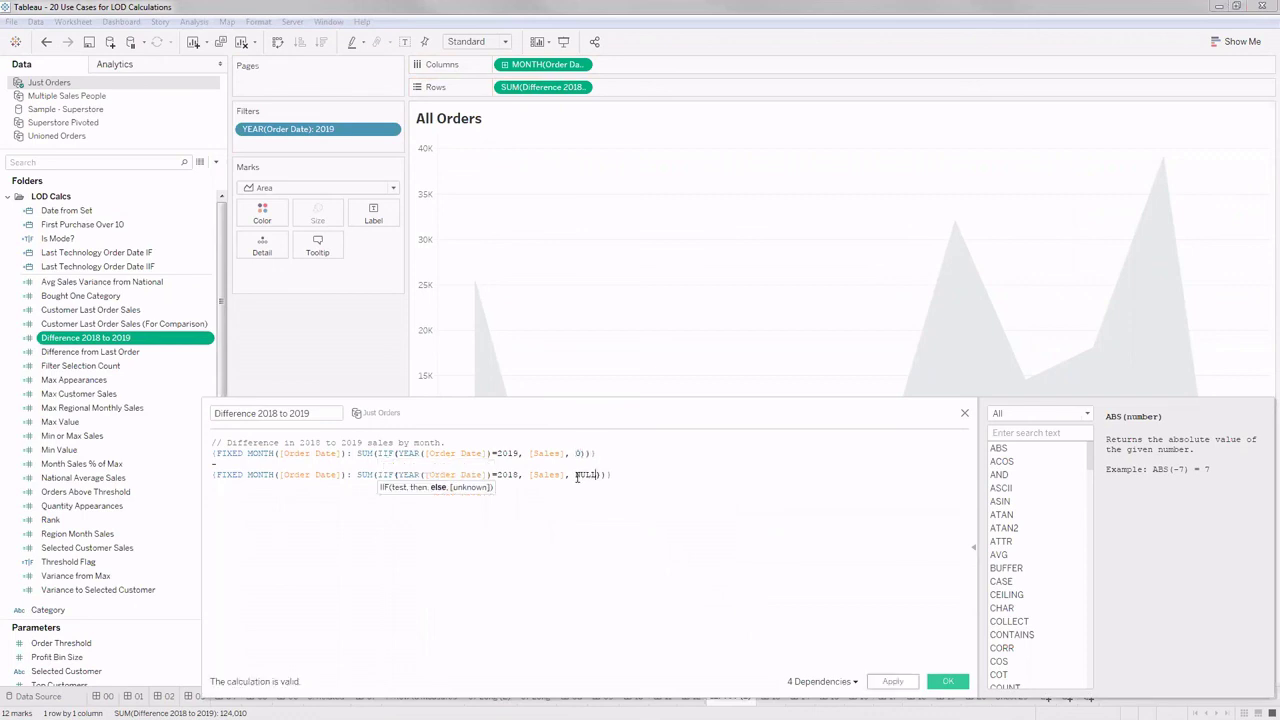
{"action": "type", "text": "0"}
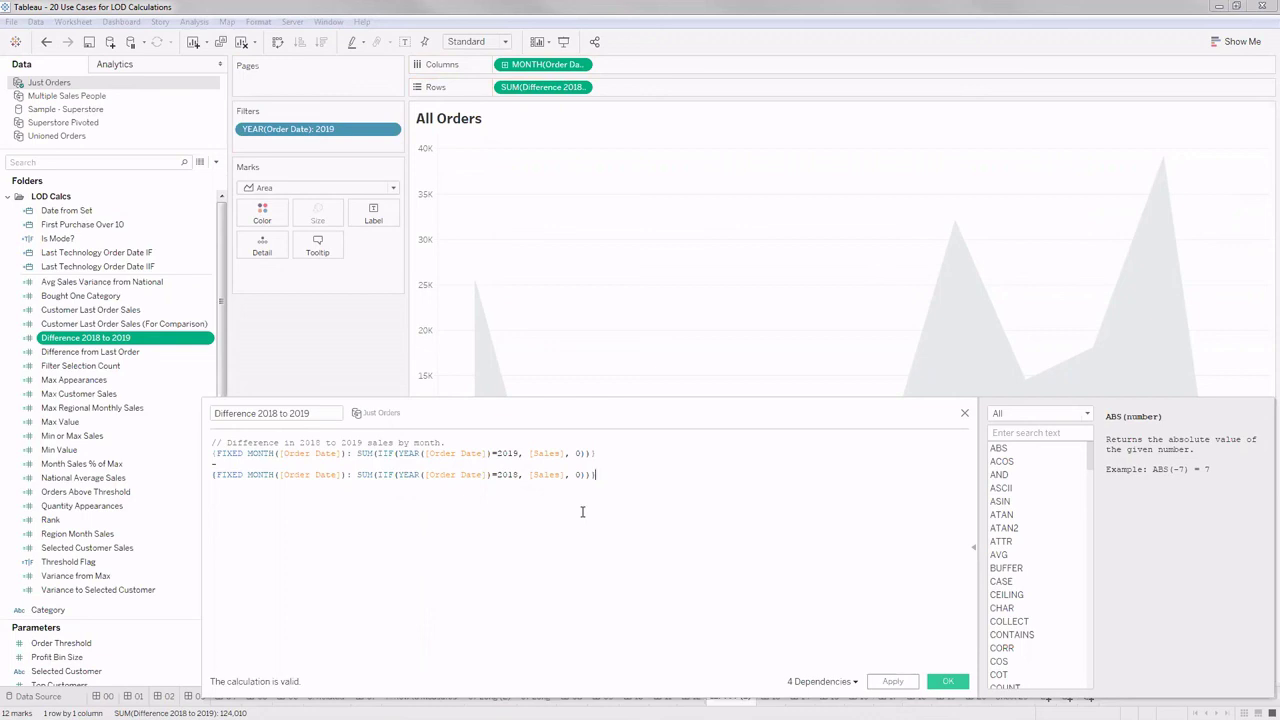
{"action": "left_click", "coordinate": [940, 683]}
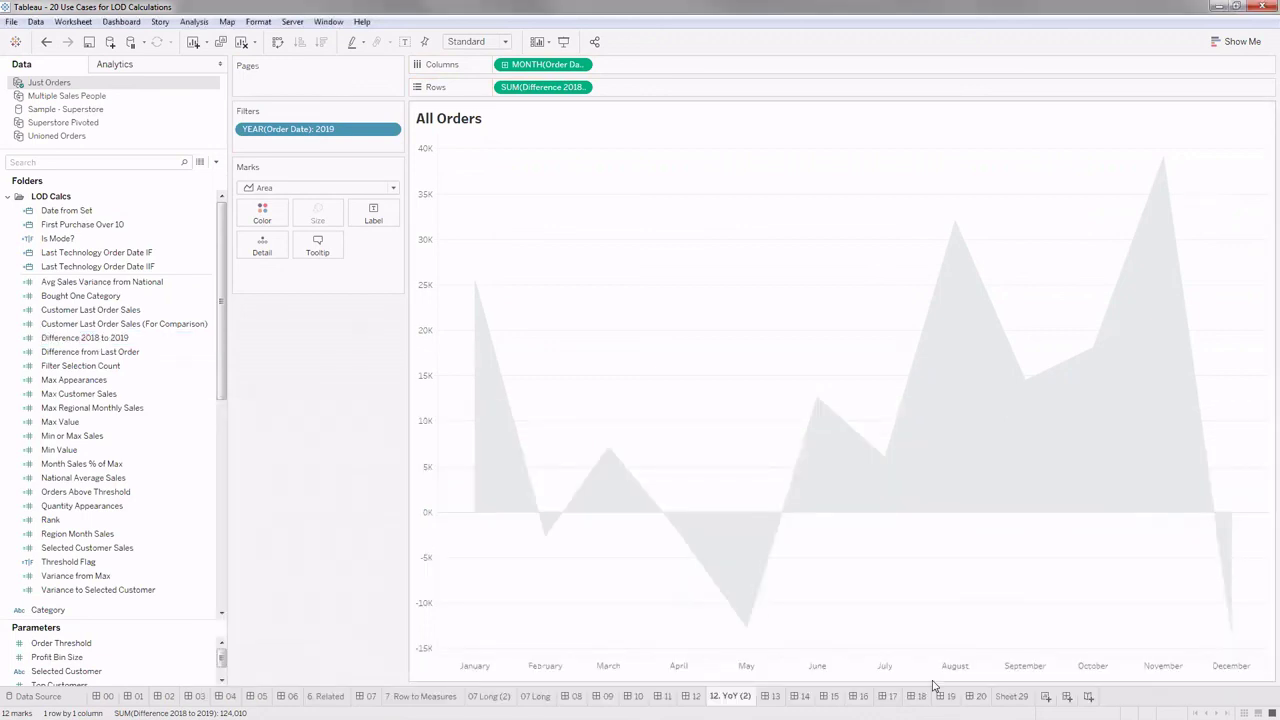
{"action": "left_click", "coordinate": [697, 696]}
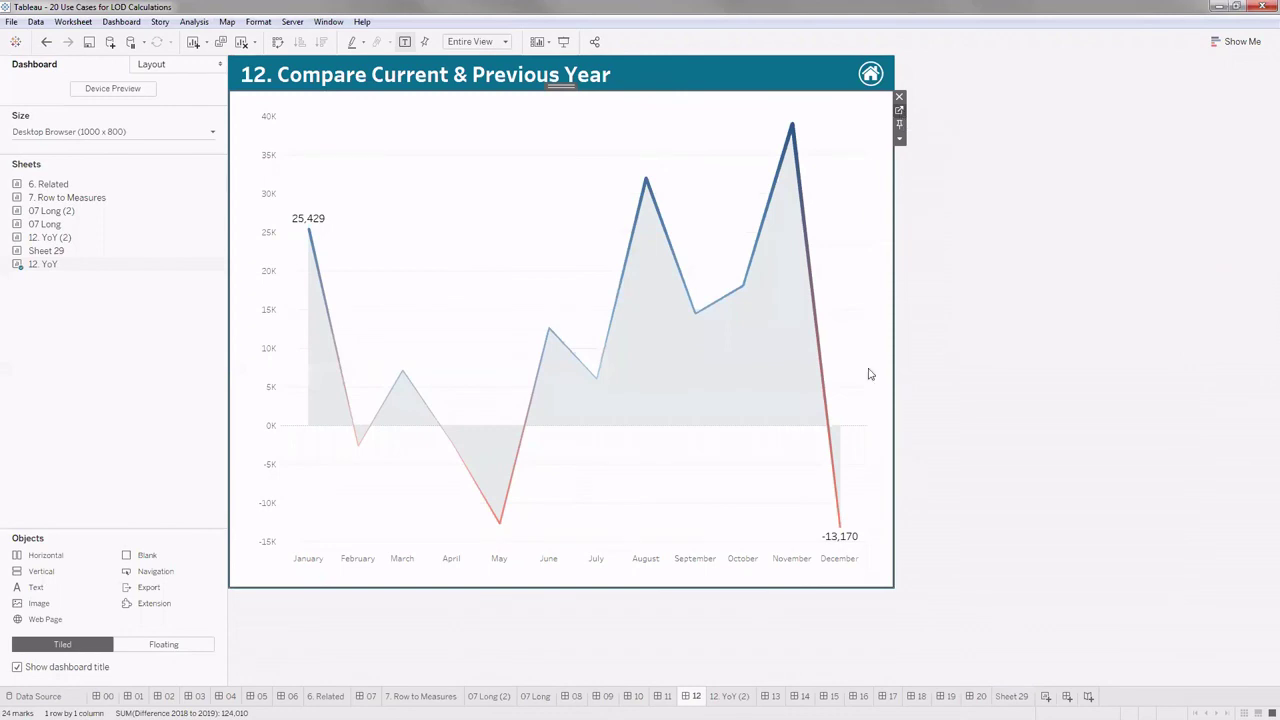
Step: On the 12. YoY (2) worksheet, add a second SUM(Difference 2018 to 2019) measure to Rows and remove that copy again
{"action": "left_click", "coordinate": [738, 662]}
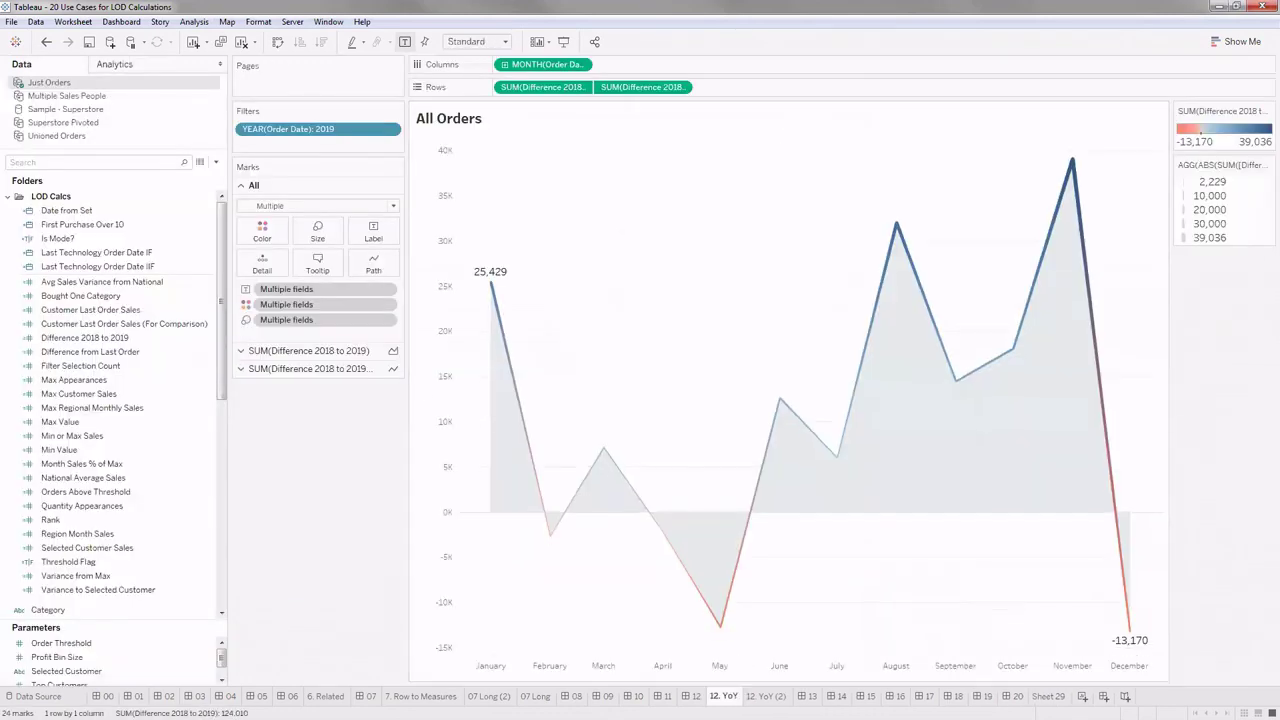
{"action": "left_click", "coordinate": [764, 690]}
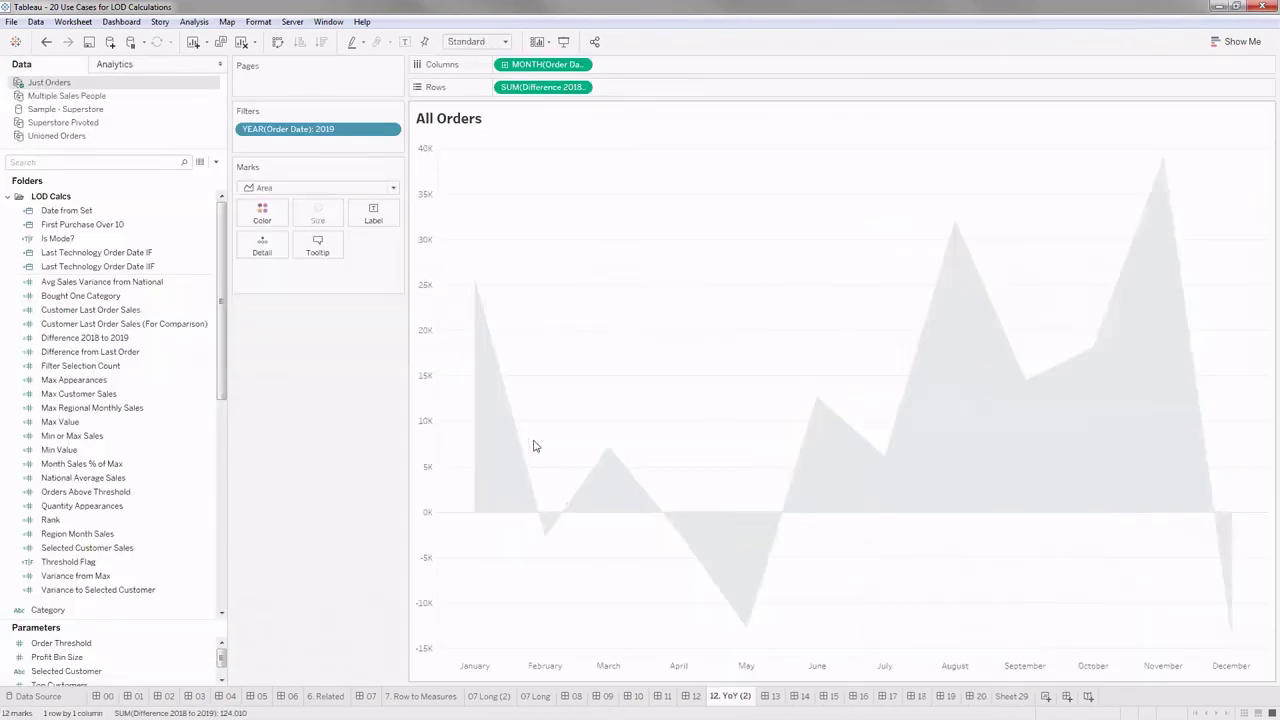
{"action": "left_click_drag", "start_coordinate": [555, 87], "coordinate": [640, 94]}
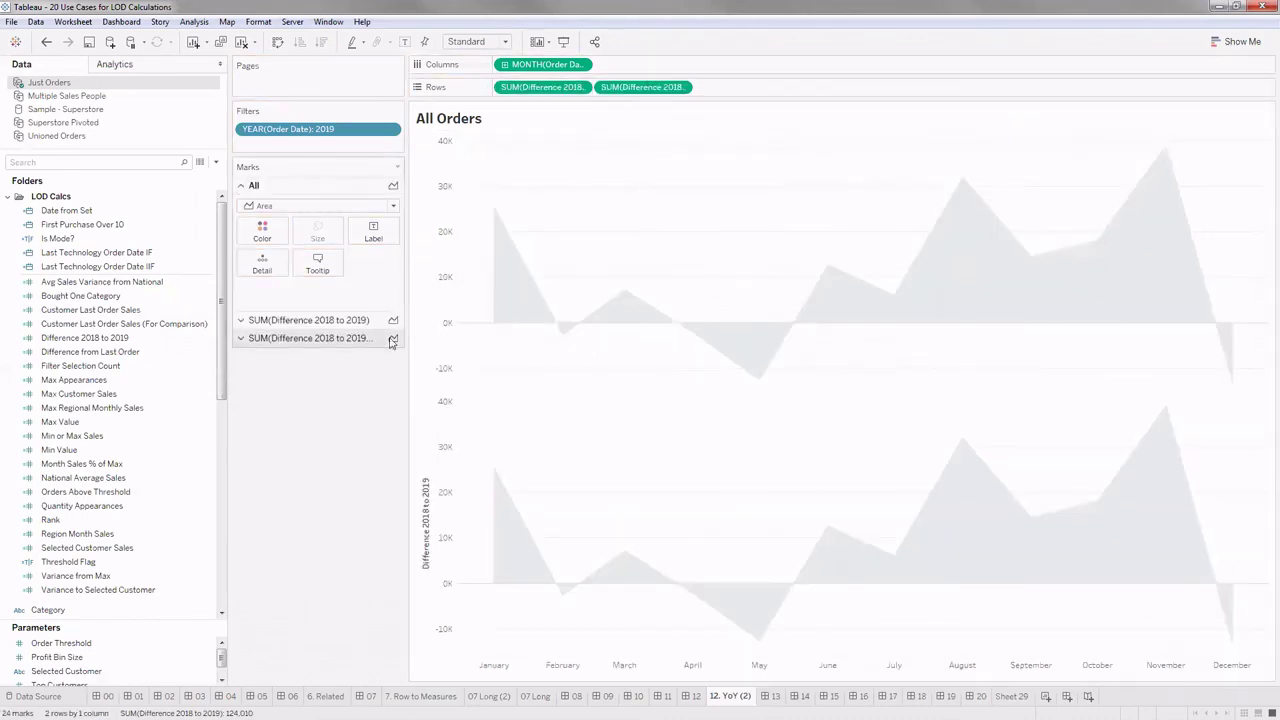
{"action": "left_click_drag", "start_coordinate": [648, 88], "coordinate": [623, 637]}
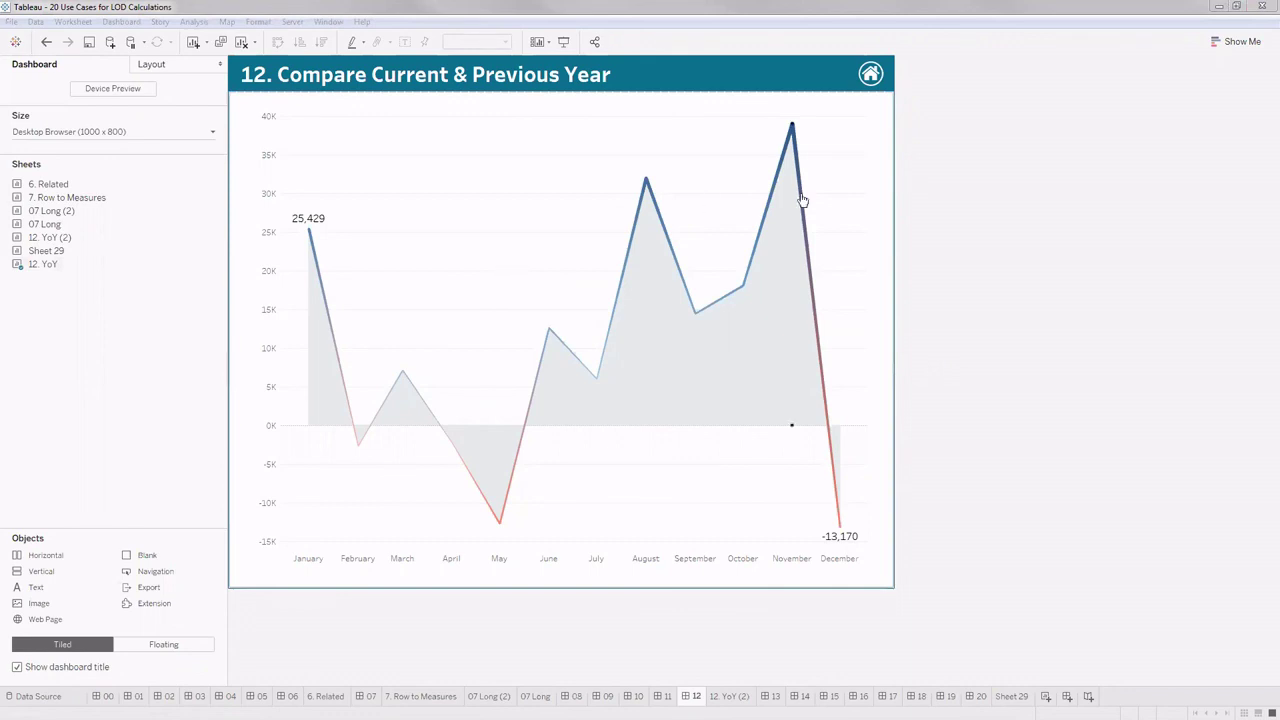
{"action": "left_click", "coordinate": [861, 160]}
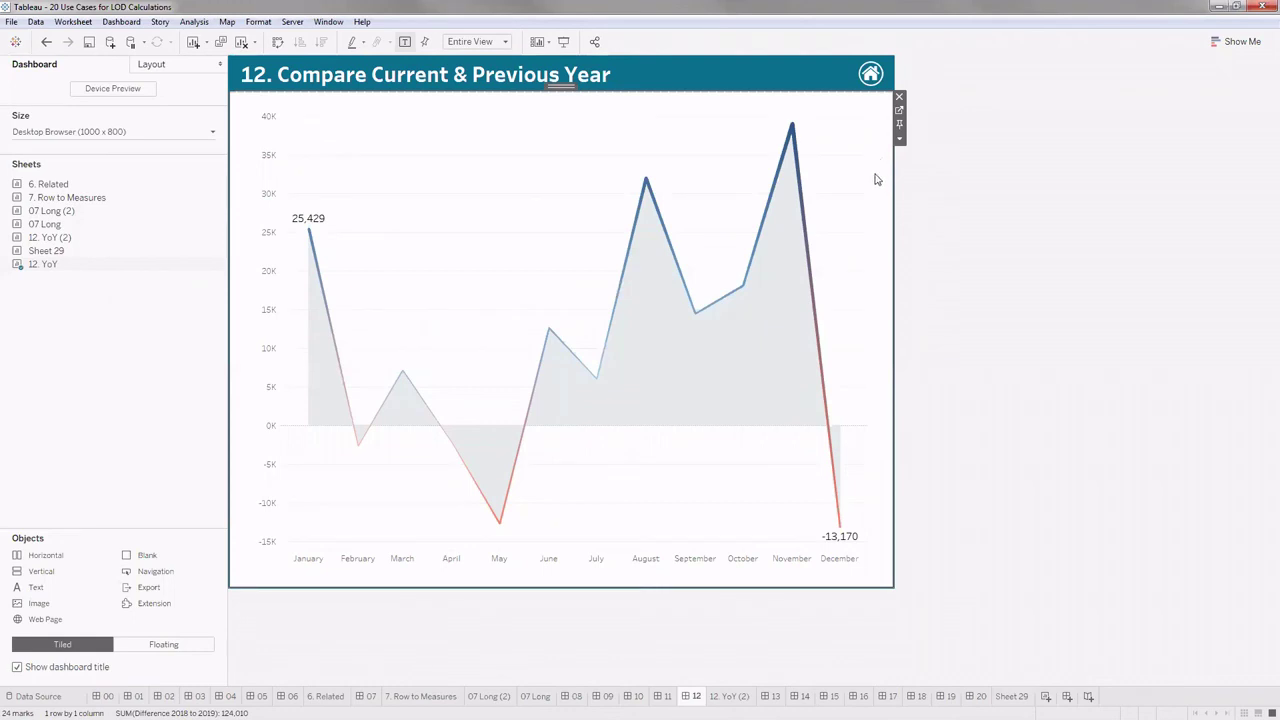
{"action": "left_click", "coordinate": [940, 190]}
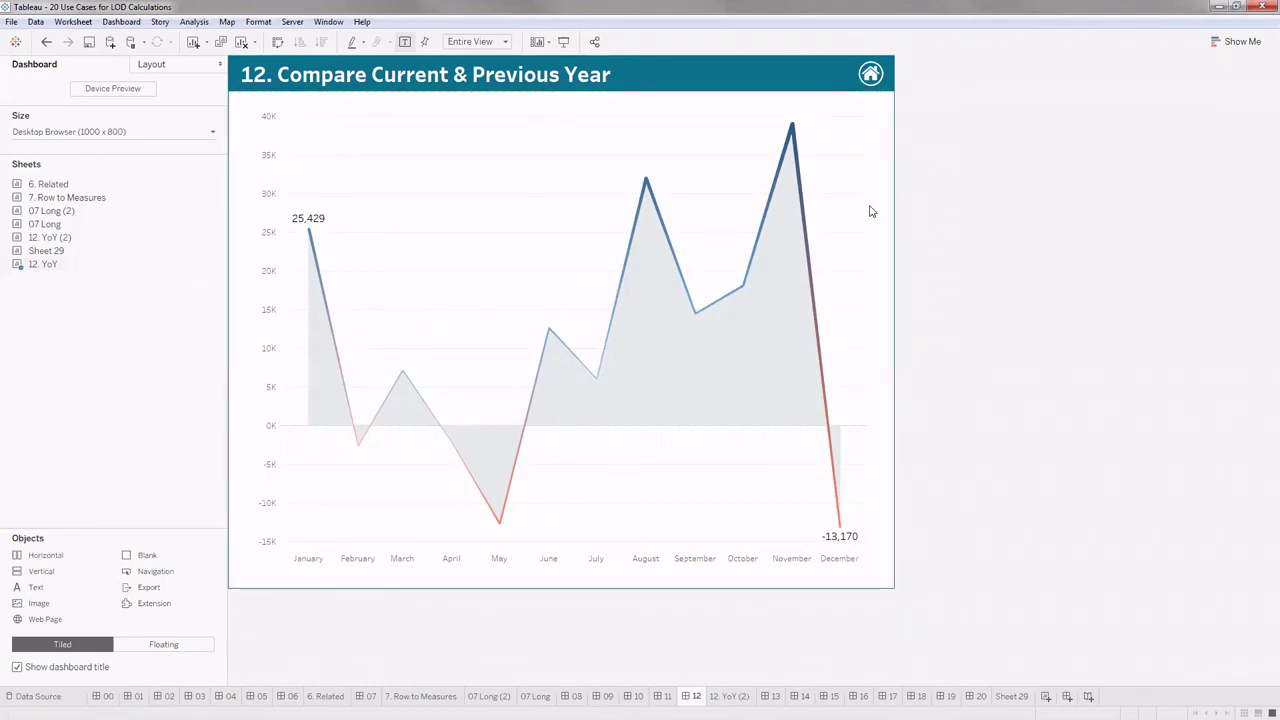